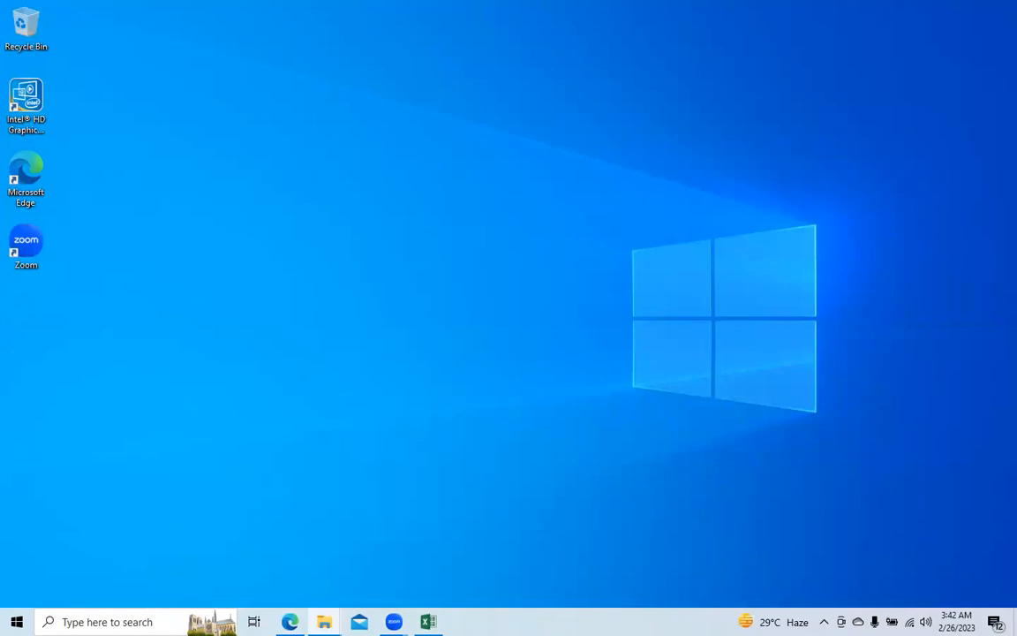
Step: Switch to the excel maths workbook in Excel and look over the Mathematical functions, Data and Report sheets
{"action": "left_click", "coordinate": [428, 621]}
{"action": "left_click", "coordinate": [335, 183]}
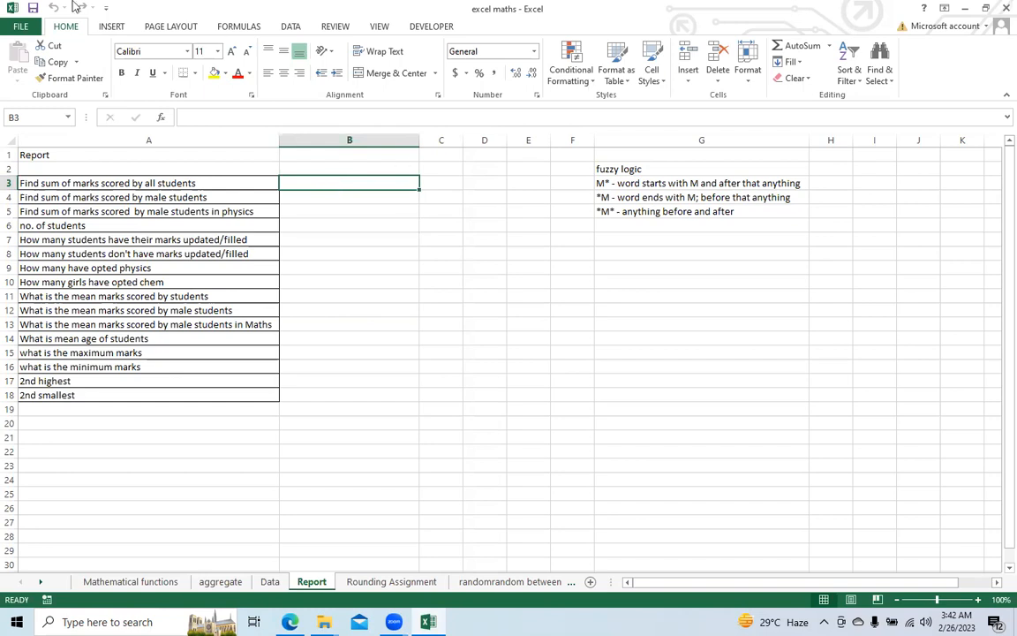
{"action": "left_click", "coordinate": [137, 581]}
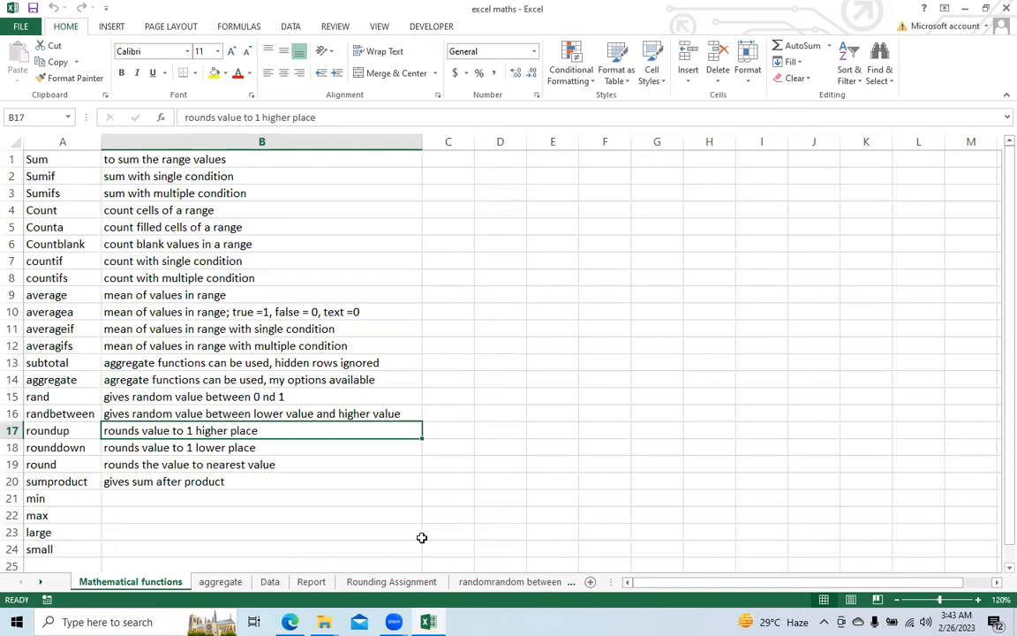
{"action": "left_click", "coordinate": [270, 582]}
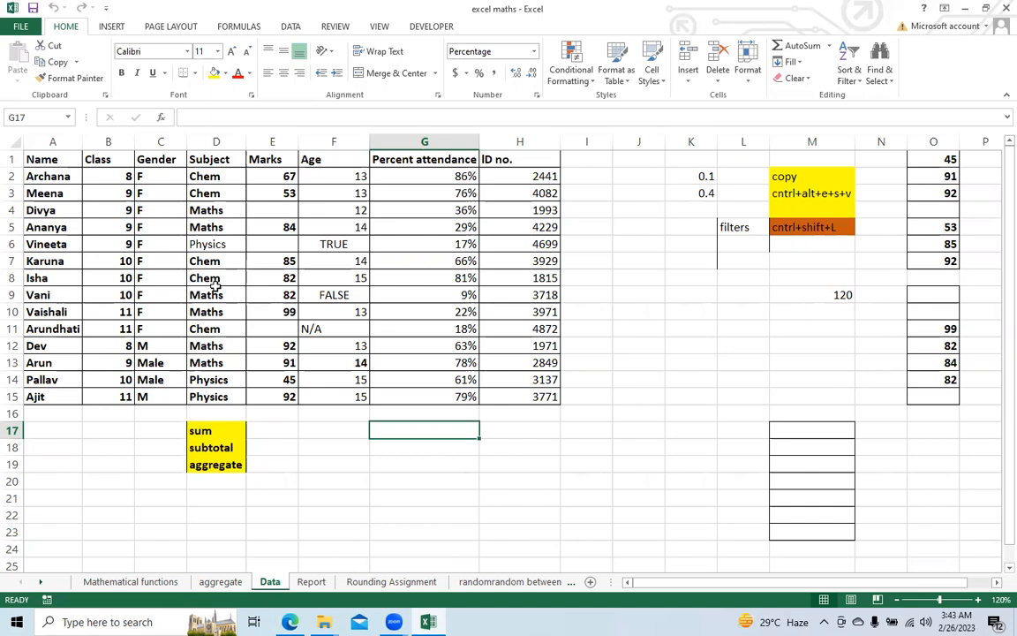
{"action": "left_click", "coordinate": [310, 582]}
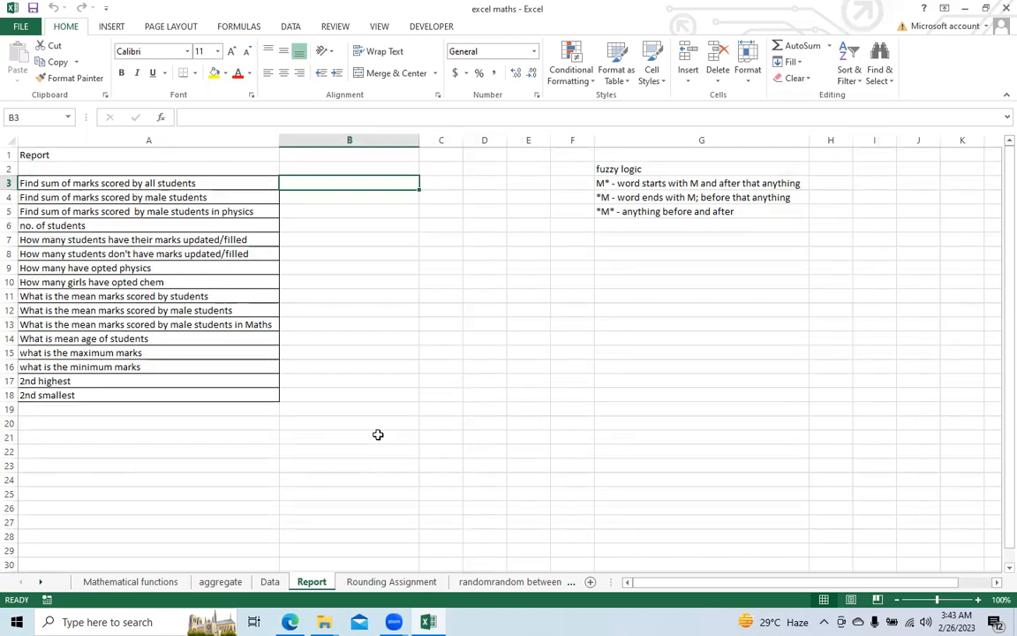
Step: Begin a SUM formula in cell B3 of the Report sheet and point it to the Data sheet
{"action": "type", "text": "="}
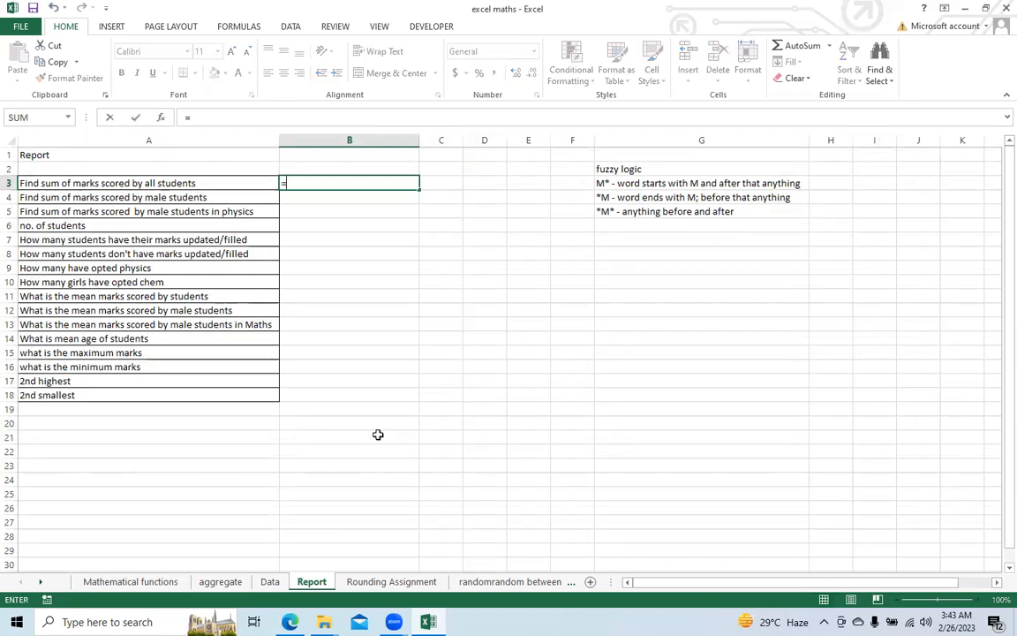
{"action": "type", "text": "sum("}
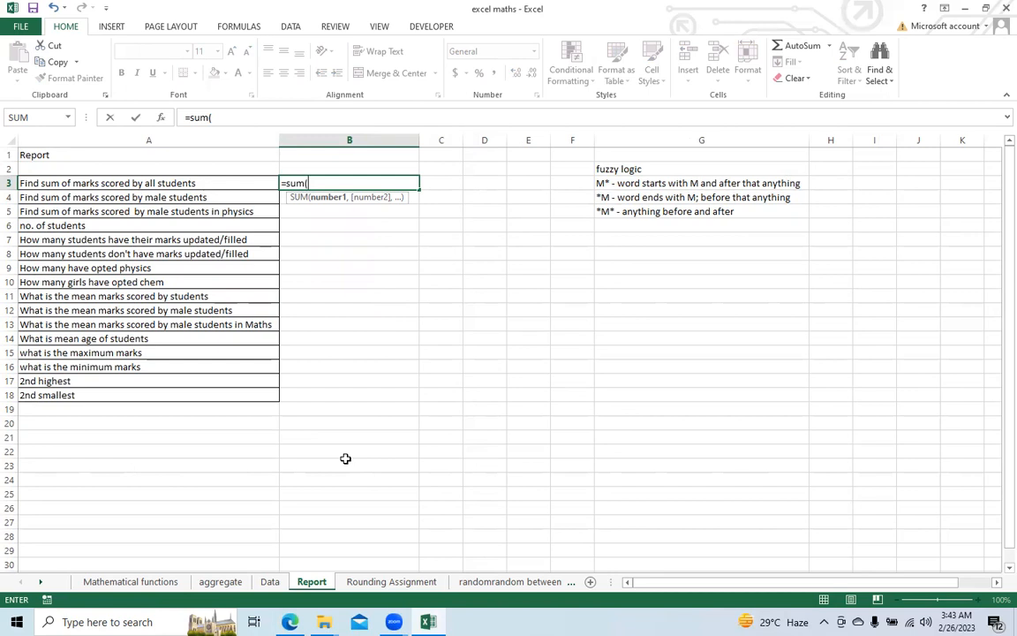
{"action": "key", "text": "ctrl+Page_Down"}
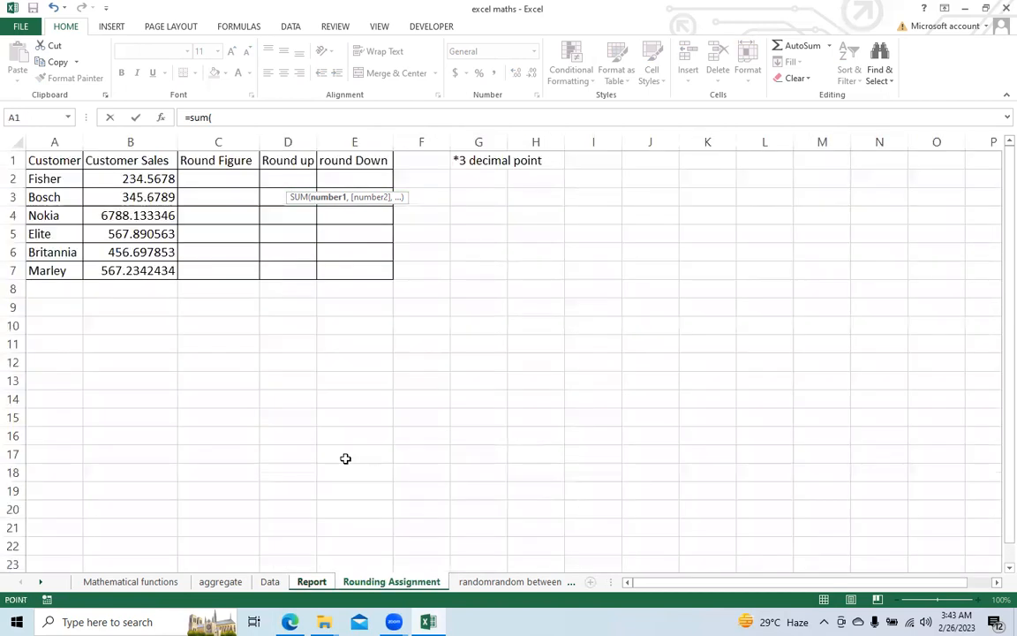
{"action": "key", "text": "ctrl+Page_Down"}
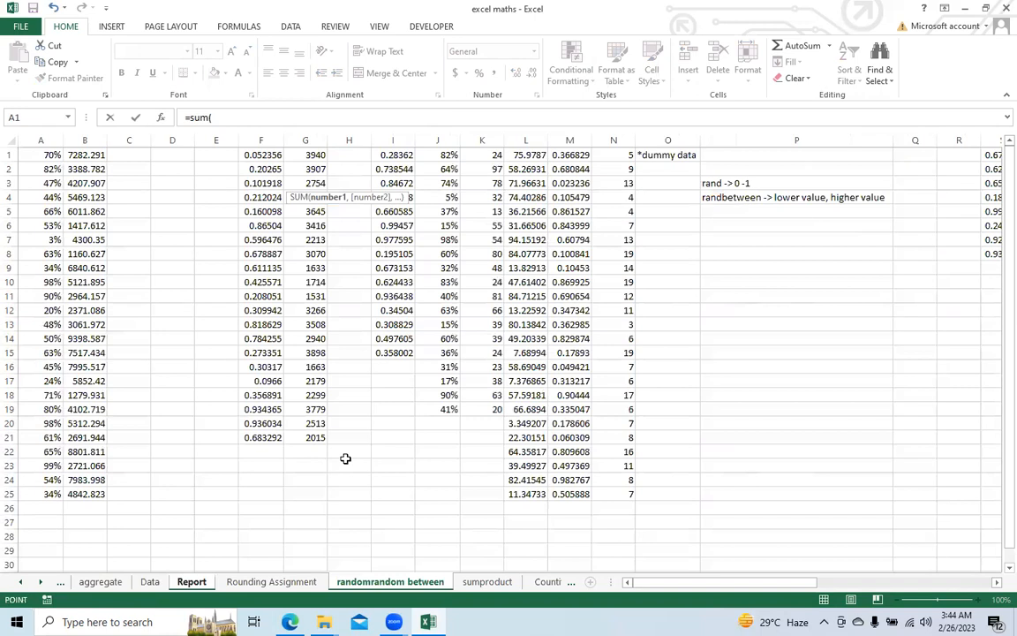
{"action": "key", "text": "ctrl+Page_Up"}
{"action": "key", "text": "ctrl+Page_Up"}
{"action": "key", "text": "ctrl+Page_Up"}
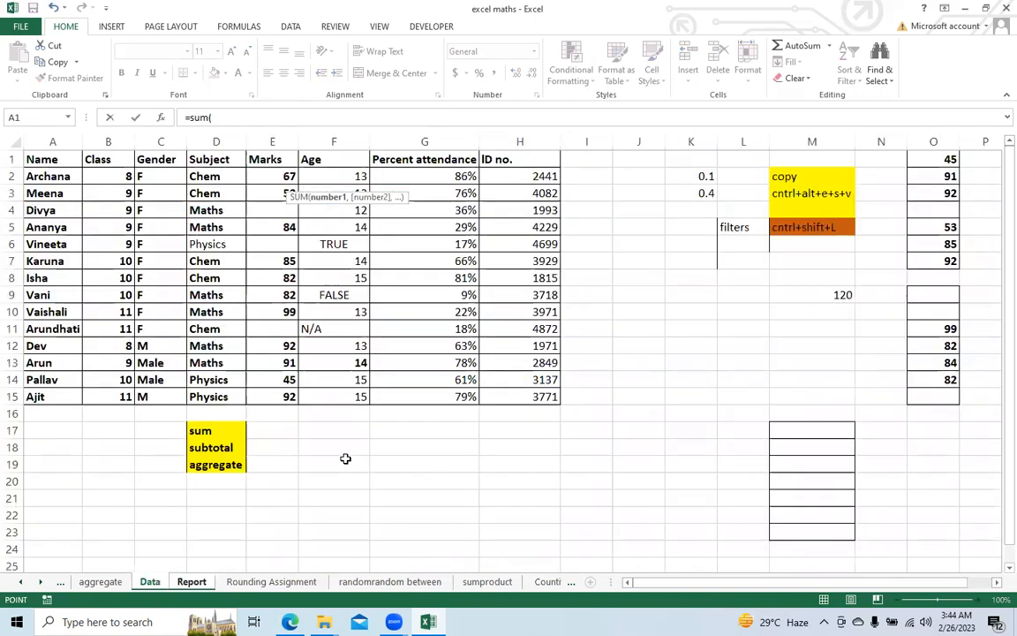
{"action": "key", "text": "ctrl+Home"}
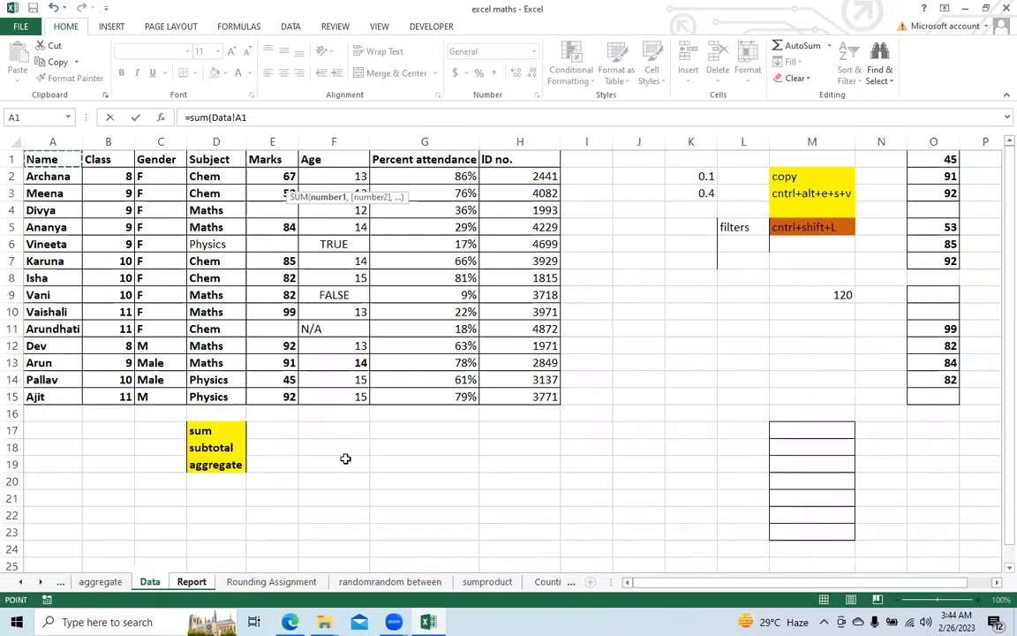
{"action": "key", "text": "Right"}
{"action": "key", "text": "Right"}
{"action": "key", "text": "Right"}
{"action": "key", "text": "Right"}
{"action": "key", "text": "Down"}
{"action": "key", "text": "shift+Down"}
{"action": "key", "text": "shift+Down"}
{"action": "key", "text": "shift+Down"}
{"action": "key", "text": "shift+Down"}
{"action": "key", "text": "shift+Down"}
{"action": "key", "text": "shift+Down"}
{"action": "key", "text": "shift+Down"}
{"action": "key", "text": "shift+Down"}
{"action": "key", "text": "shift+Down"}
{"action": "key", "text": "shift+Down"}
{"action": "key", "text": "shift+Down"}
{"action": "key", "text": "shift+Down"}
{"action": "key", "text": "shift+Down"}
{"action": "type", "text": ")"}
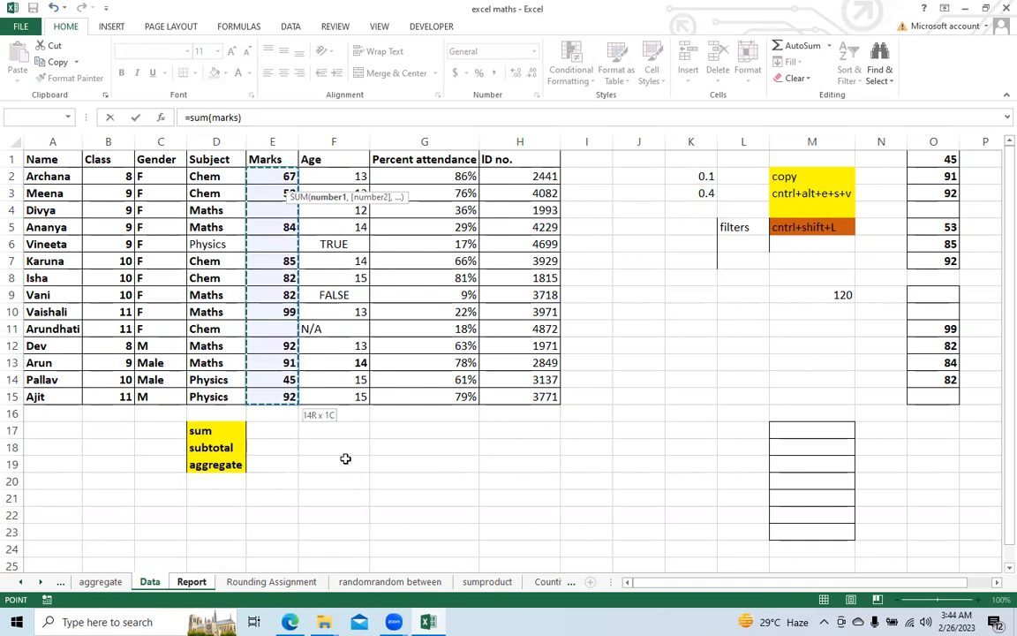
{"action": "left_click", "coordinate": [245, 118]}
{"action": "key", "text": "BackSpace"}
{"action": "key", "text": "BackSpace"}
{"action": "key", "text": "BackSpace"}
{"action": "key", "text": "BackSpace"}
{"action": "key", "text": "BackSpace"}
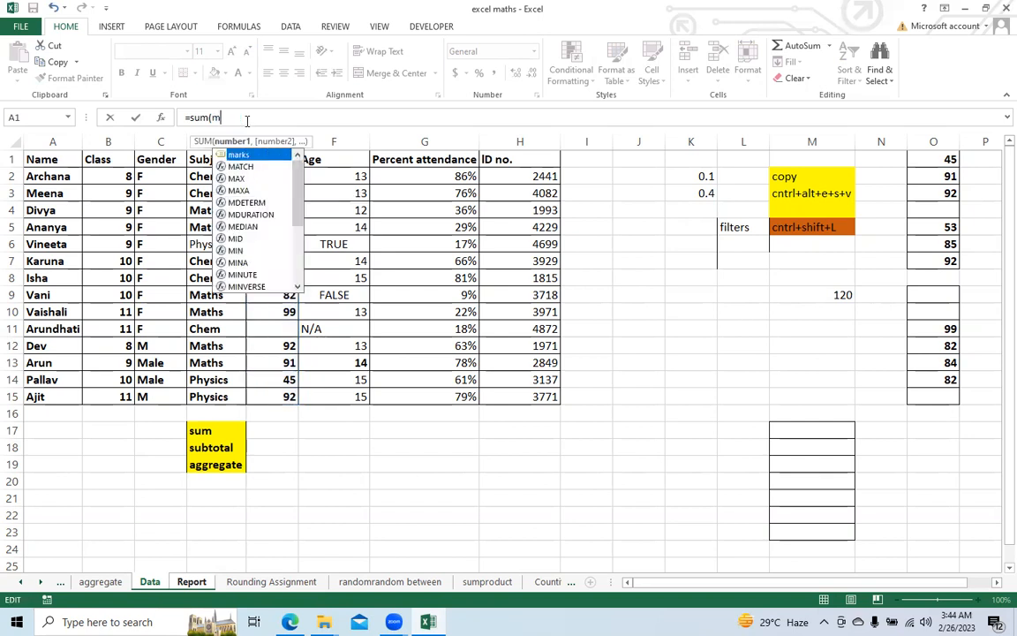
{"action": "key", "text": "BackSpace"}
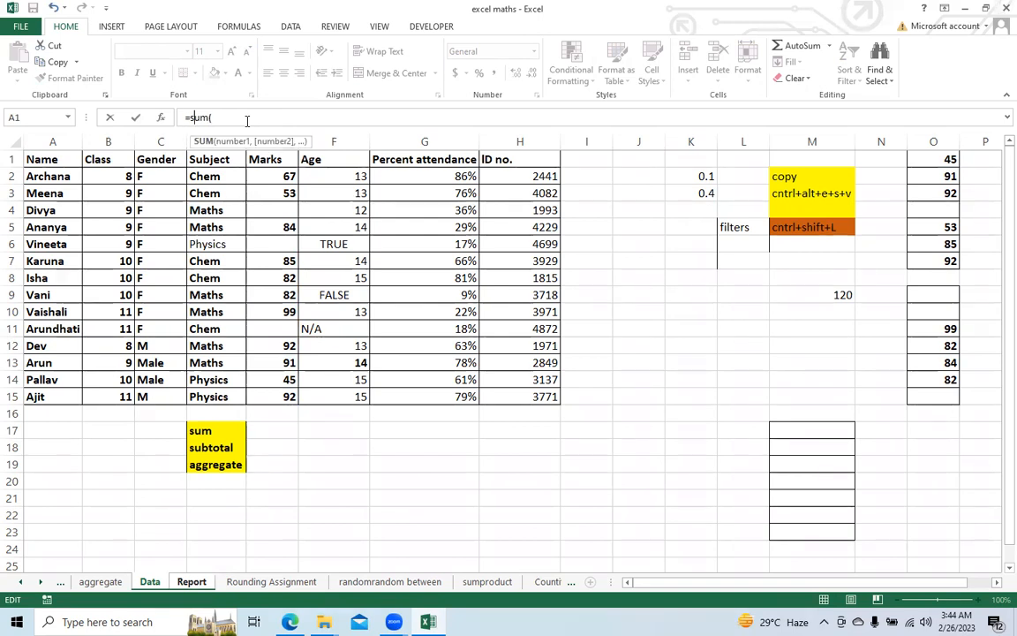
Step: Complete the SUM formula for all students' marks with the Marks range Data!E1:E15
{"action": "left_click", "coordinate": [265, 160]}
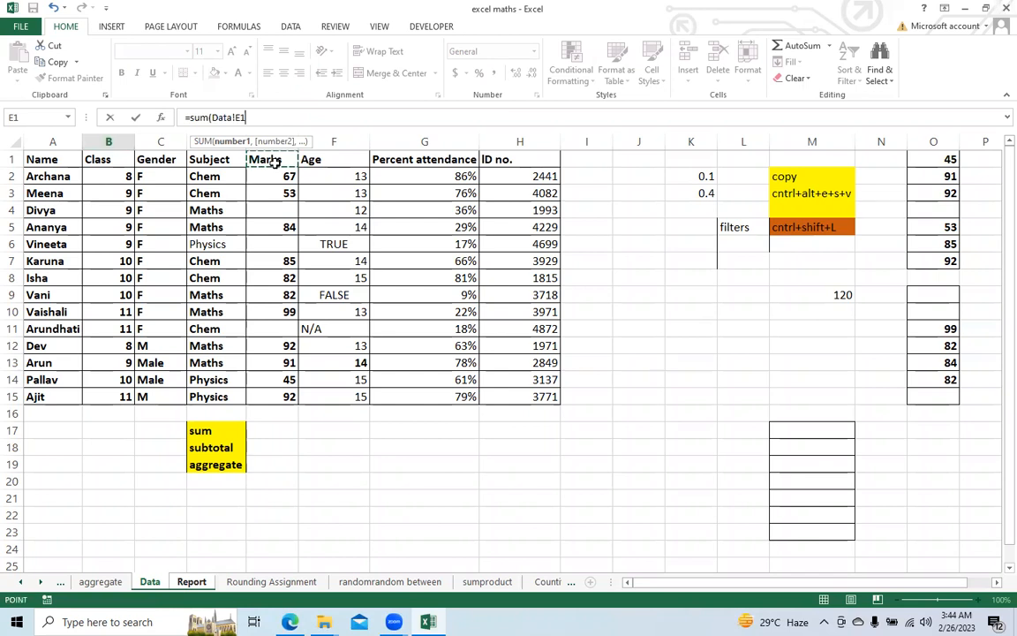
{"action": "key", "text": "shift+Down"}
{"action": "key", "text": "shift+Down"}
{"action": "key", "text": "shift+Down"}
{"action": "key", "text": "shift+Down"}
{"action": "key", "text": "shift+Down"}
{"action": "key", "text": "shift+Down"}
{"action": "key", "text": "shift+Down"}
{"action": "key", "text": "shift+Down"}
{"action": "key", "text": "shift+Down"}
{"action": "key", "text": "shift+Down"}
{"action": "key", "text": "shift+Down"}
{"action": "key", "text": "shift+Down"}
{"action": "key", "text": "shift+Down"}
{"action": "key", "text": "shift+Down"}
{"action": "type", "text": ")"}
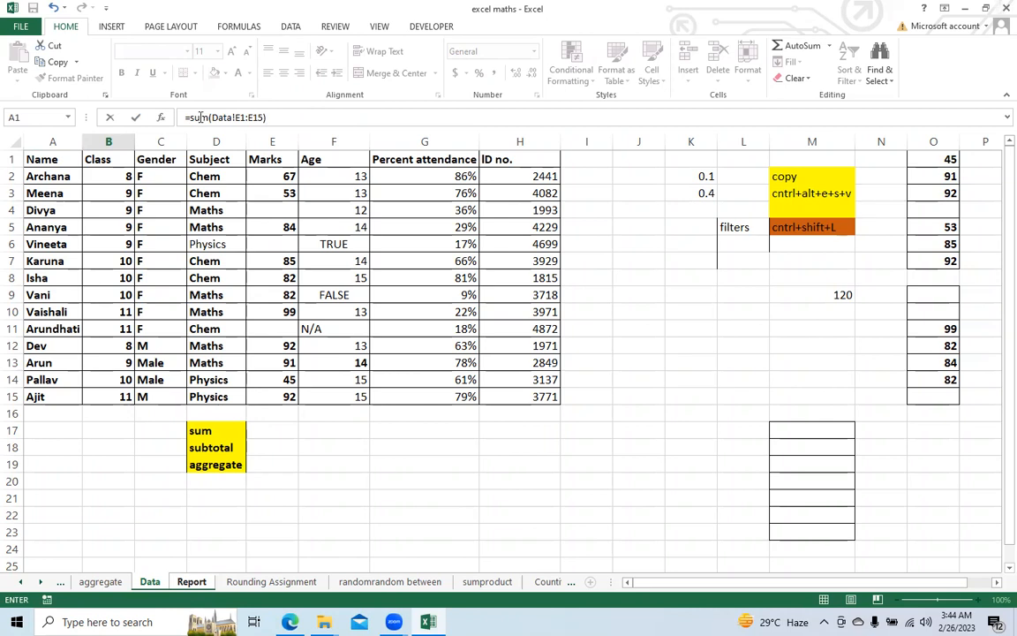
{"action": "key", "text": "Return"}
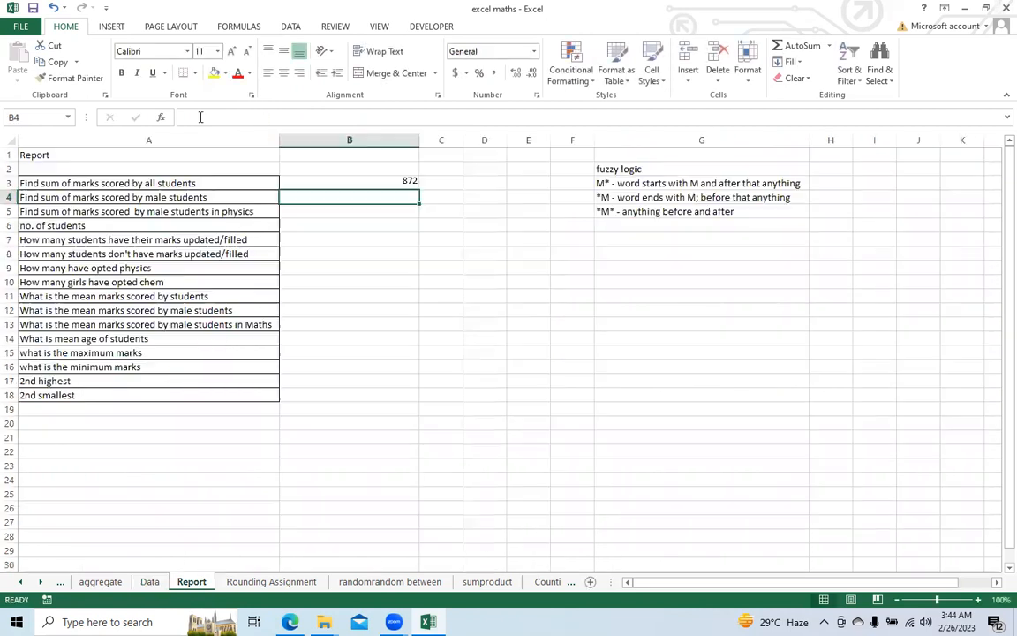
Step: Check the SUM formula in cell B3 of the Report sheet
{"action": "left_click", "coordinate": [300, 181]}
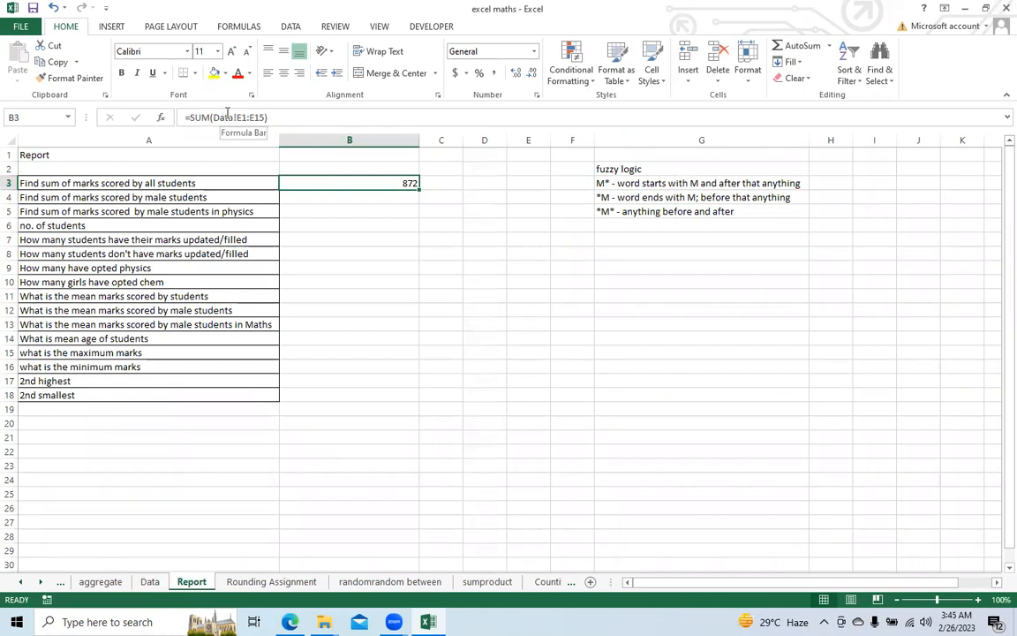
{"action": "left_click", "coordinate": [352, 43]}
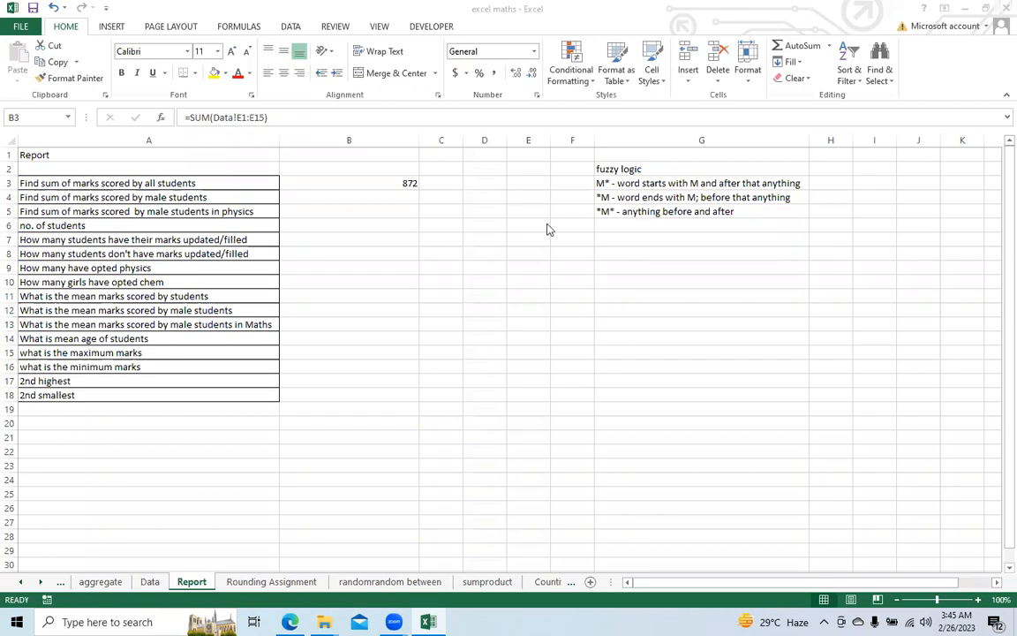
{"action": "left_click", "coordinate": [316, 180]}
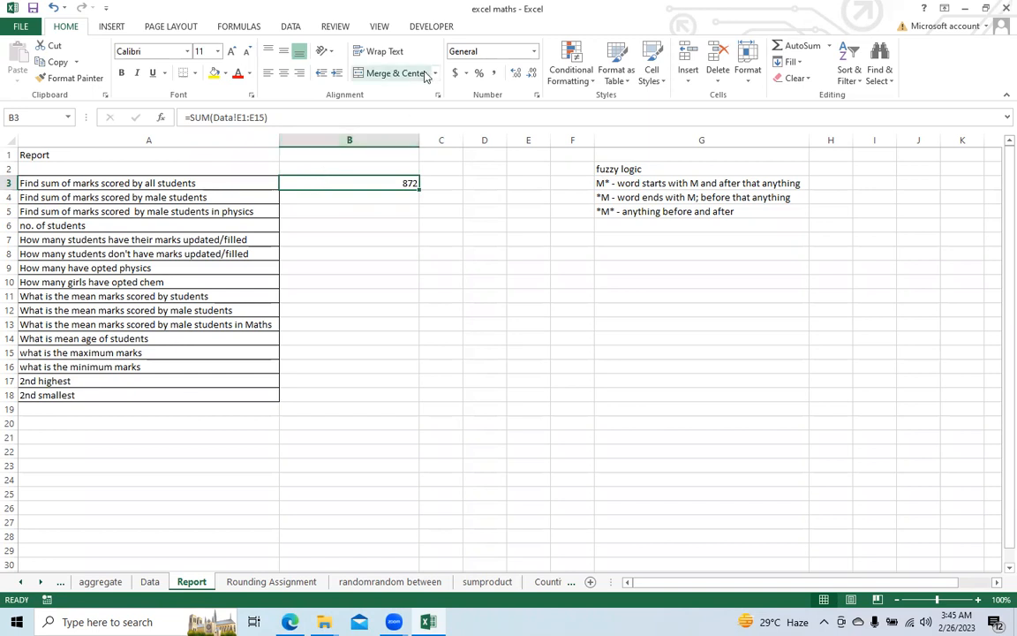
{"action": "left_click", "coordinate": [657, 191]}
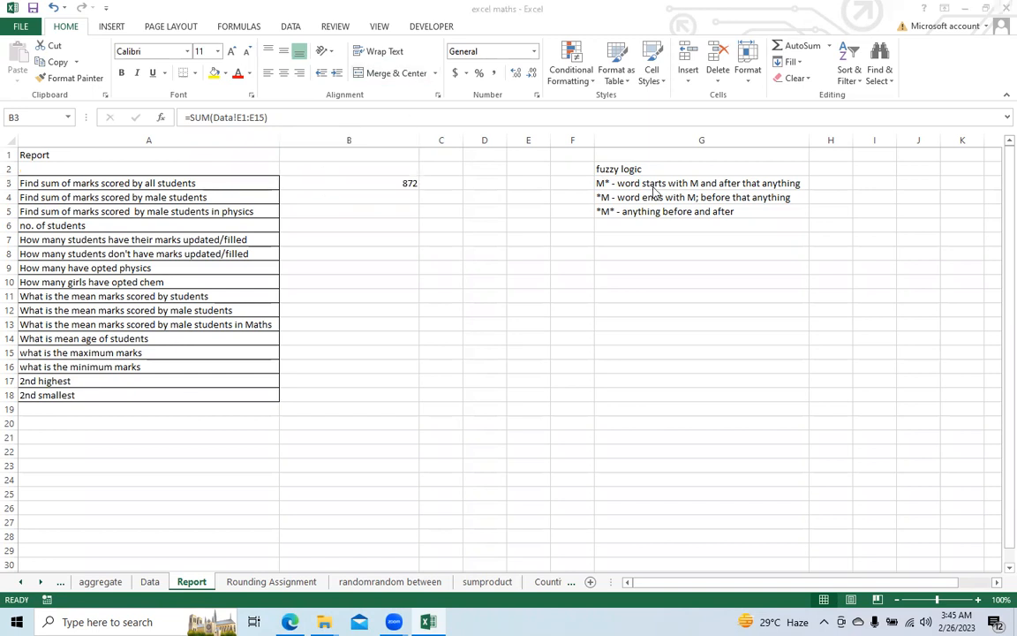
Step: Begin a SUMIF formula in cell B4 with the Data sheet's Gender column, Data!C:C, as its range
{"action": "left_click", "coordinate": [349, 197]}
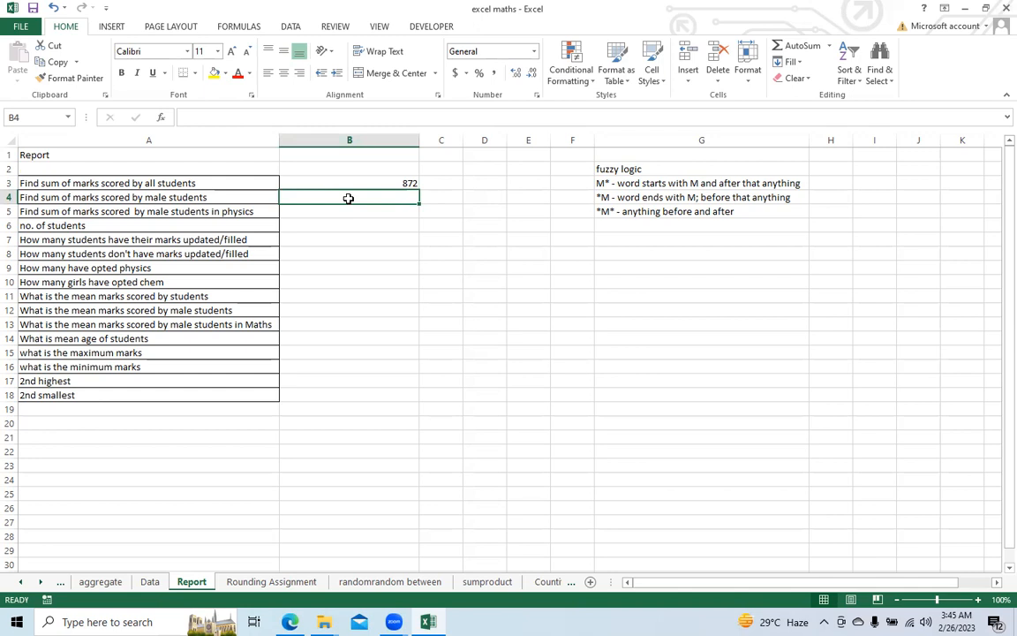
{"action": "type", "text": "=sum"}
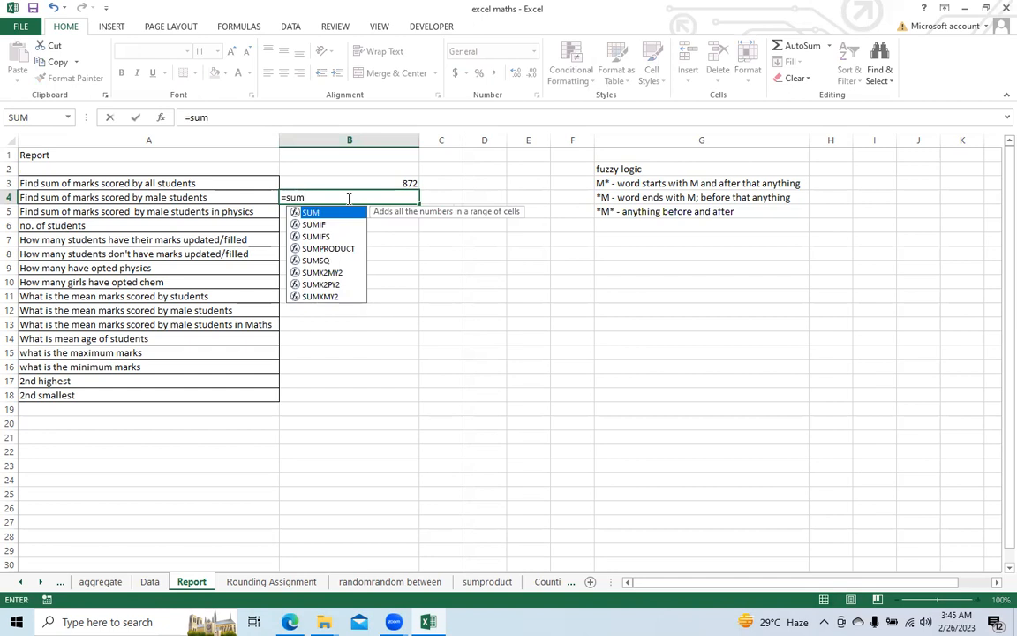
{"action": "type", "text": "if"}
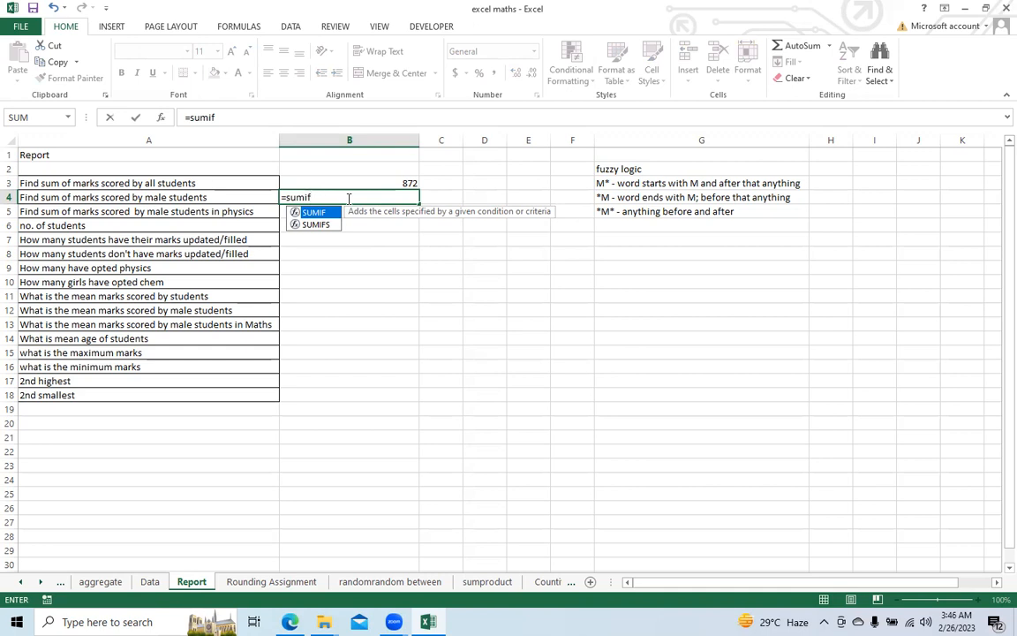
{"action": "type", "text": "("}
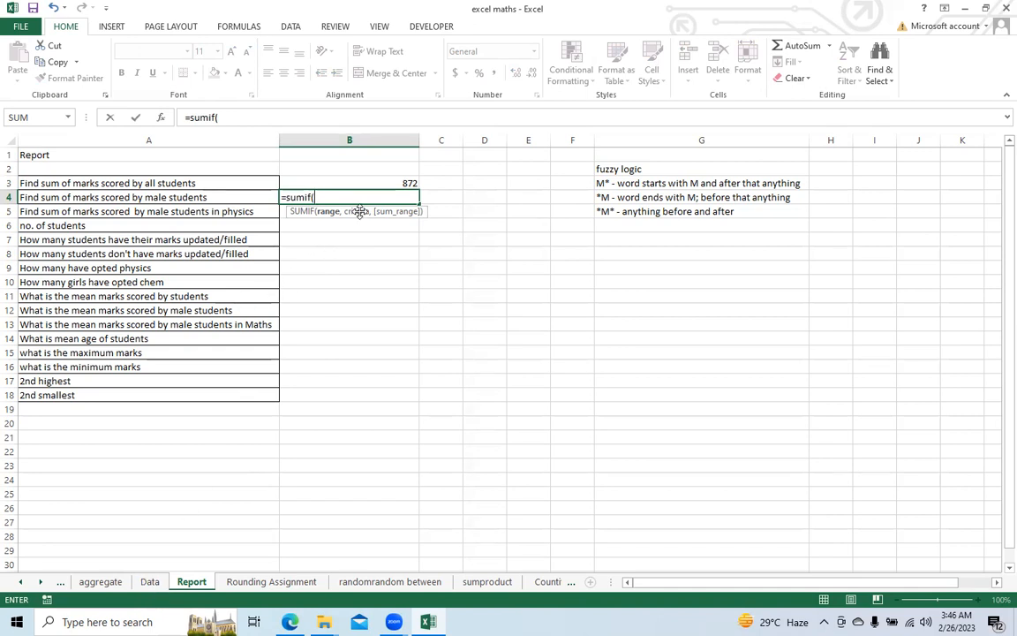
{"action": "left_click", "coordinate": [150, 582]}
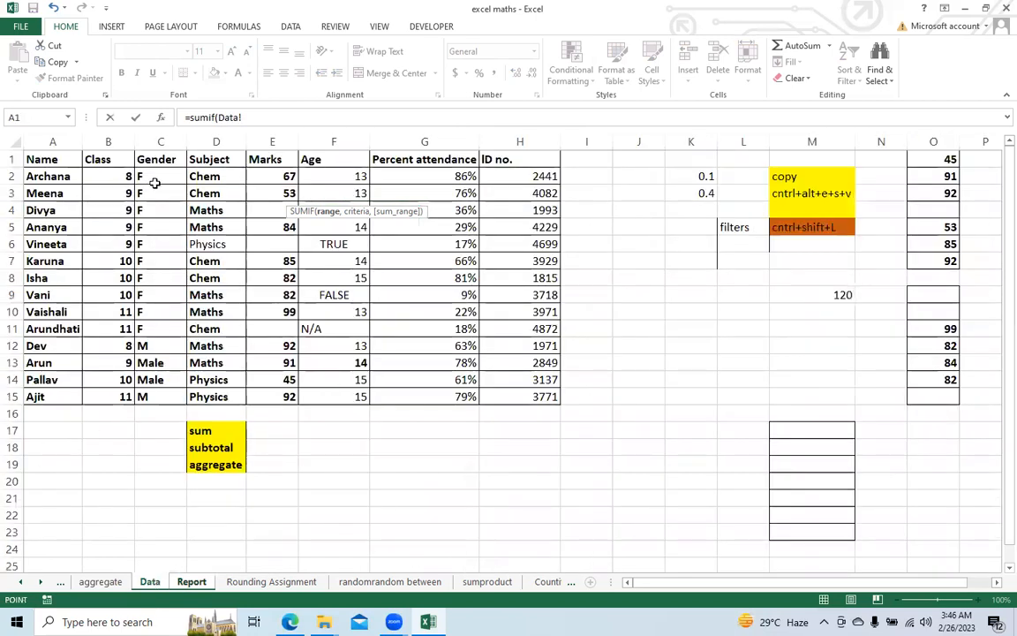
{"action": "left_click", "coordinate": [159, 139]}
{"action": "type", "text": ","}
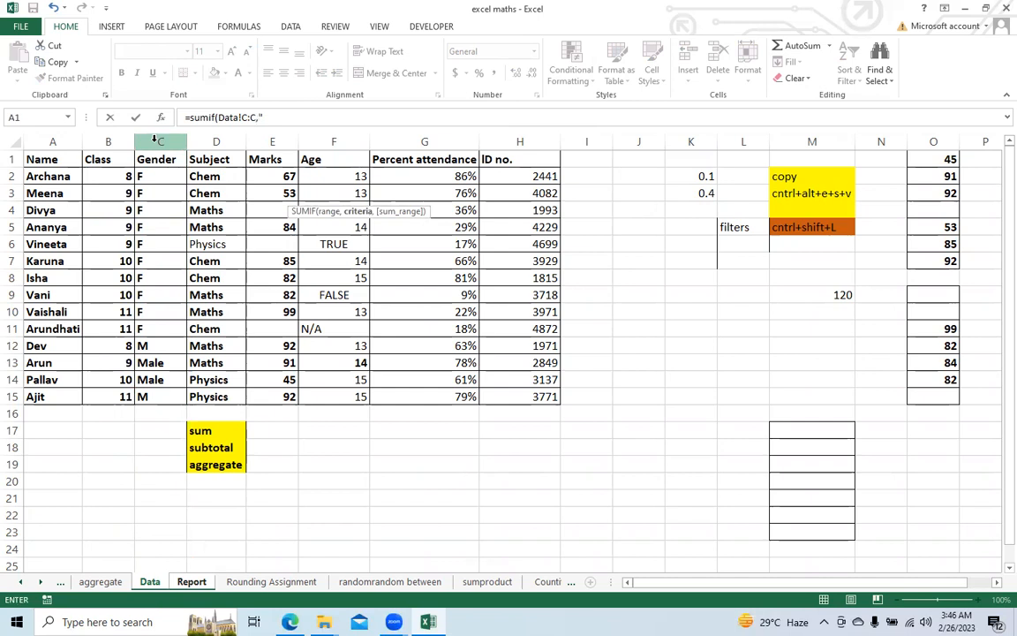
{"action": "type", "text": "\"M"}
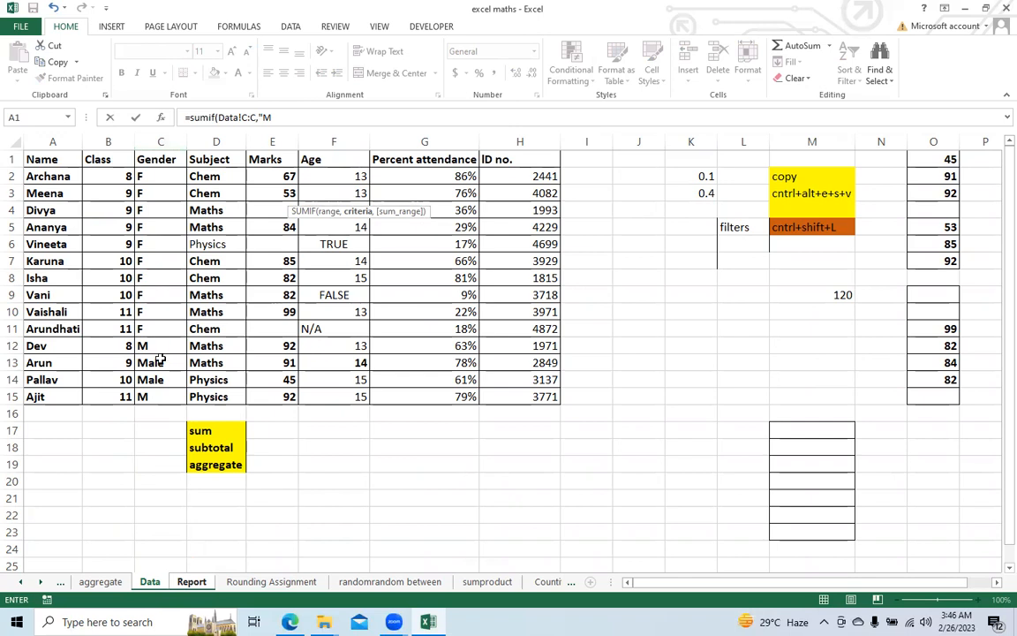
Step: Complete the SUMIF formula with the criterion "M" and the Marks column Data!E:E as the sum range
{"action": "type", "text": ","}
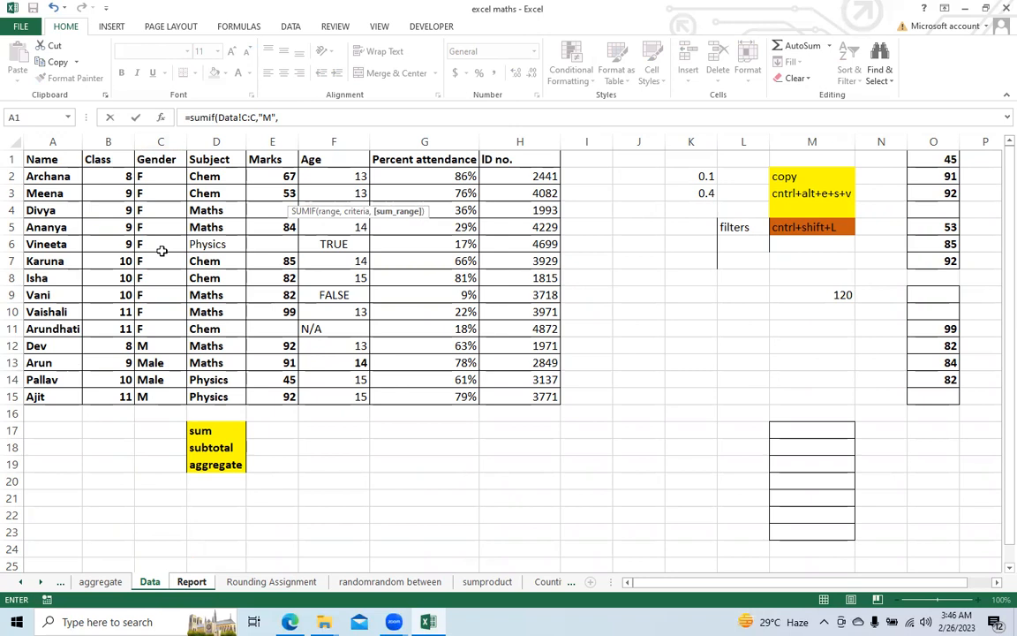
{"action": "left_click", "coordinate": [268, 141]}
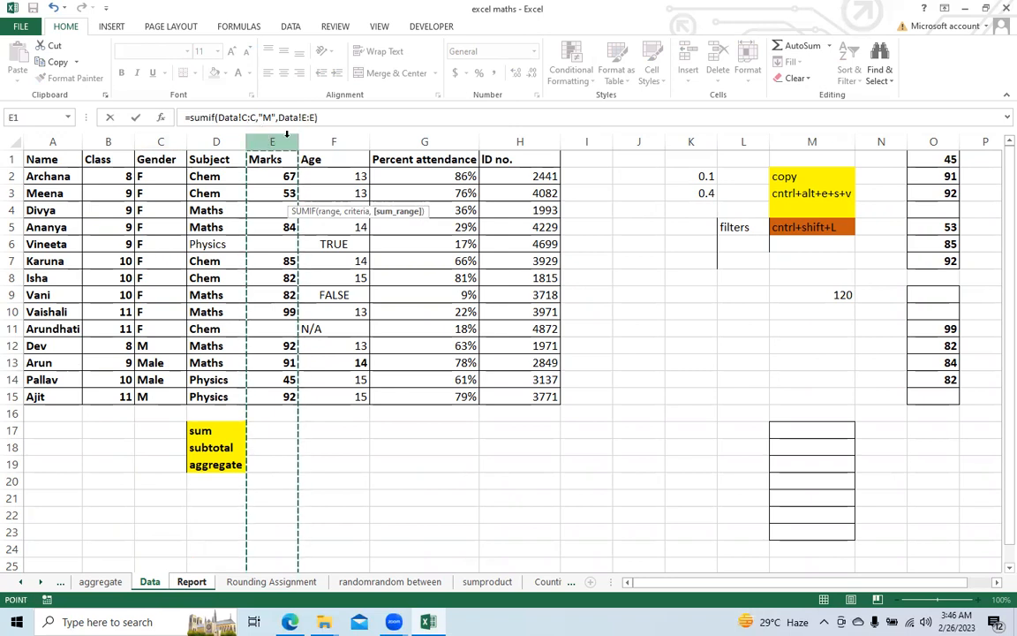
{"action": "type", "text": ")"}
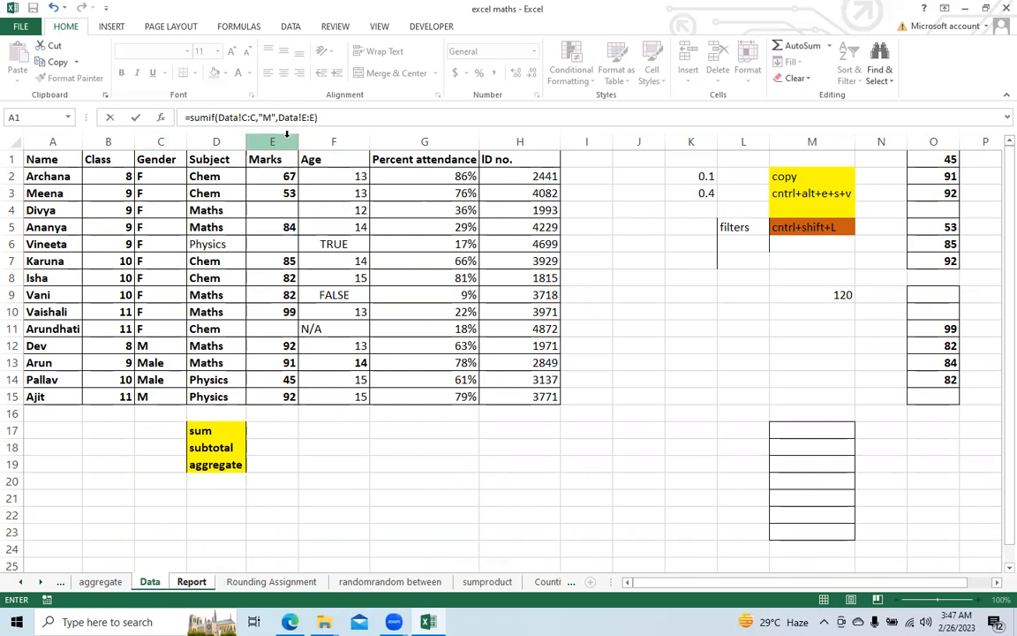
{"action": "key", "text": "Return"}
{"action": "key", "text": "Up"}
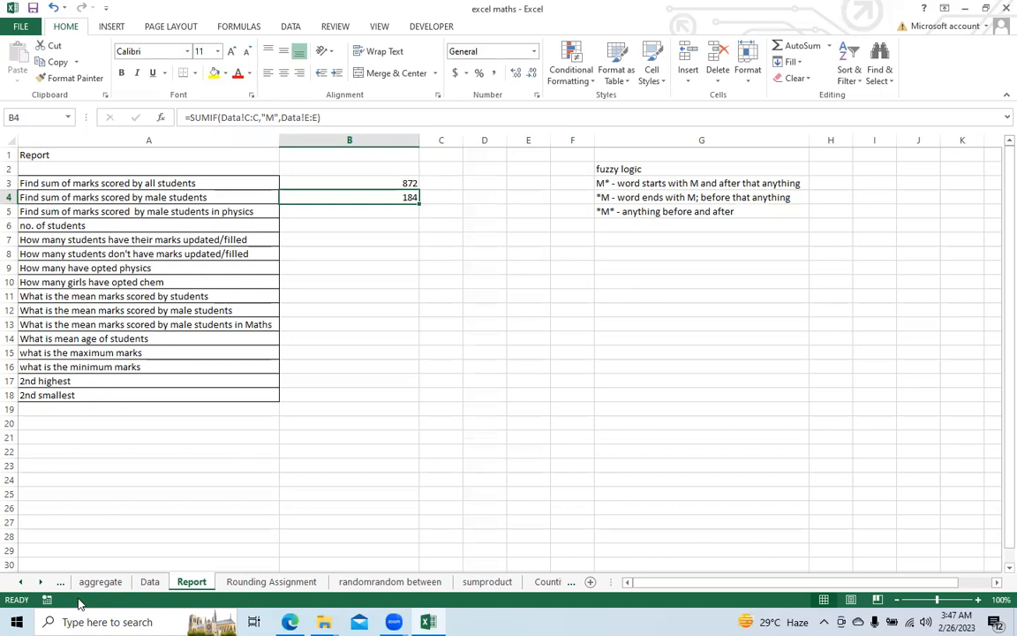
Step: Cross-check the SUMIF result on the Data sheet by selecting the marks of the students with gender M, cells E12 and E15
{"action": "left_click", "coordinate": [149, 581]}
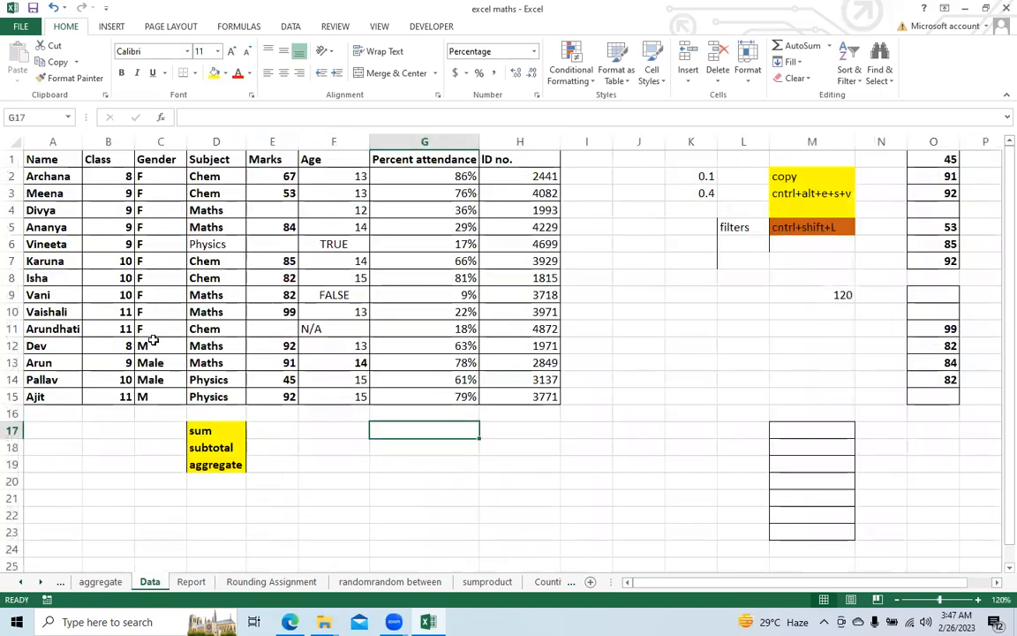
{"action": "left_click", "coordinate": [146, 345]}
{"action": "left_click", "coordinate": [268, 345]}
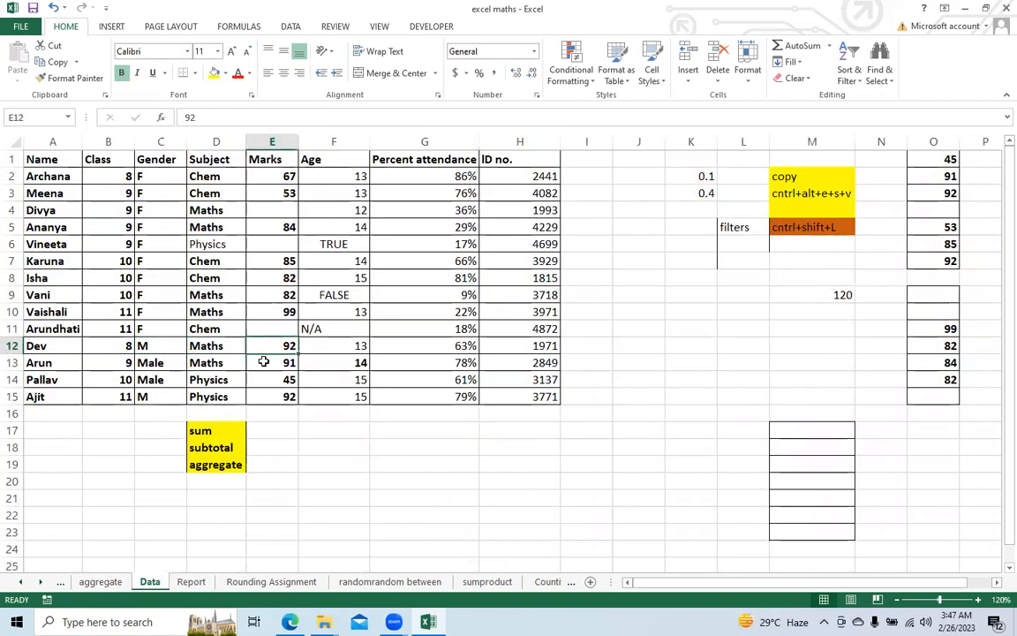
{"action": "left_click", "coordinate": [257, 397], "text": "ctrl"}
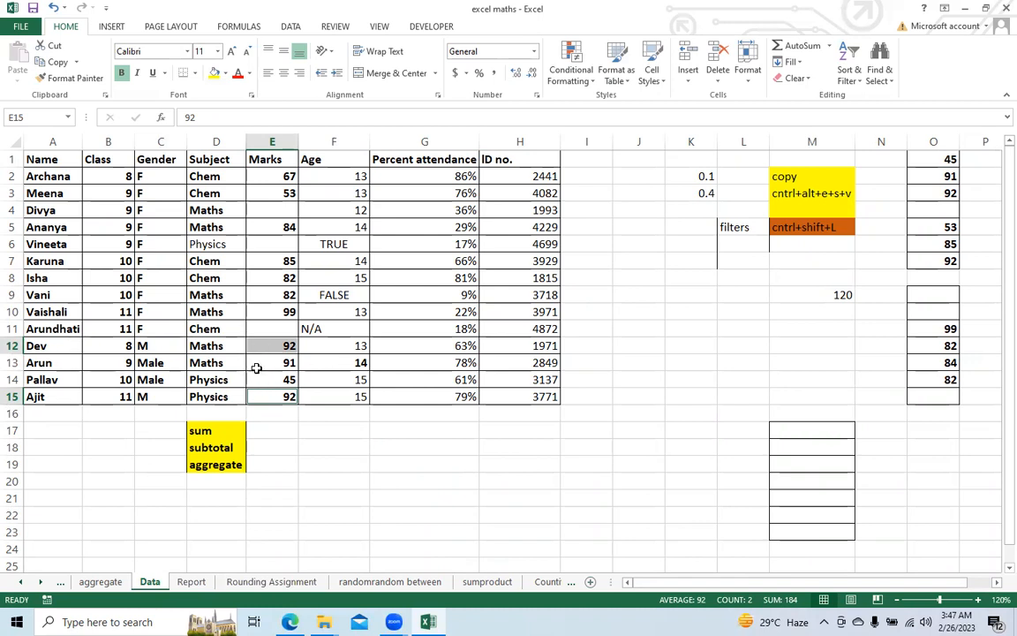
{"action": "left_click", "coordinate": [305, 442]}
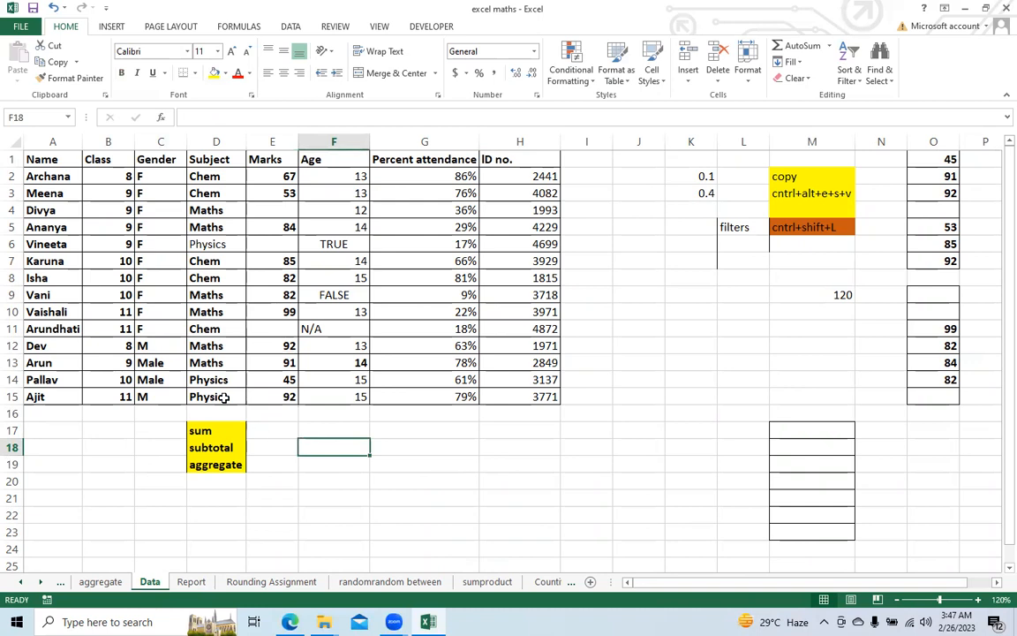
Step: Check the Male entries in the Data sheet's Gender column and change the SUMIF criterion in Report cell B4 to "M*"
{"action": "left_click", "coordinate": [161, 362]}
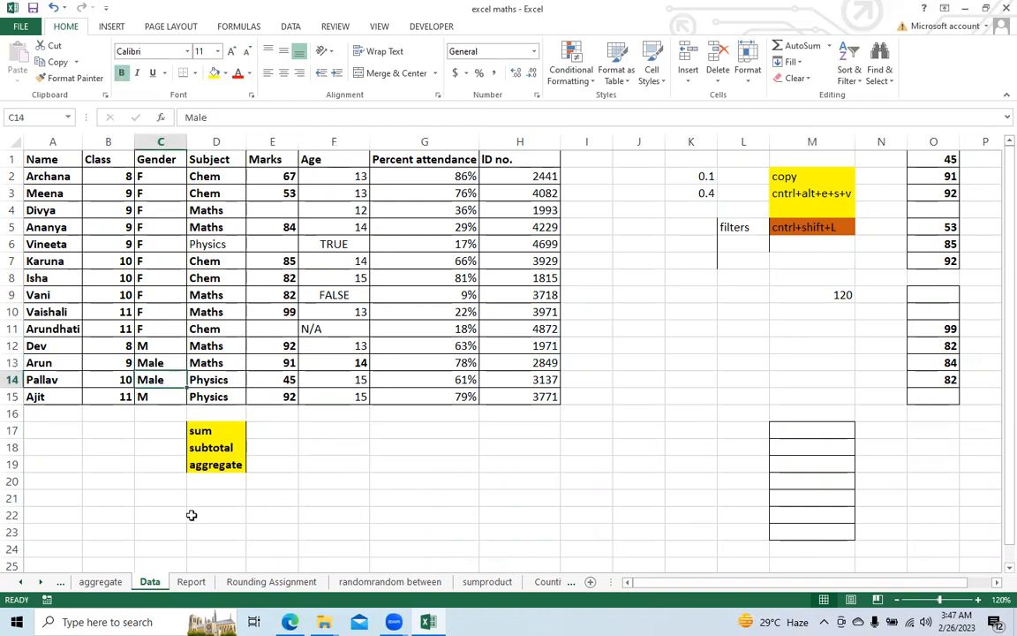
{"action": "left_click", "coordinate": [191, 581]}
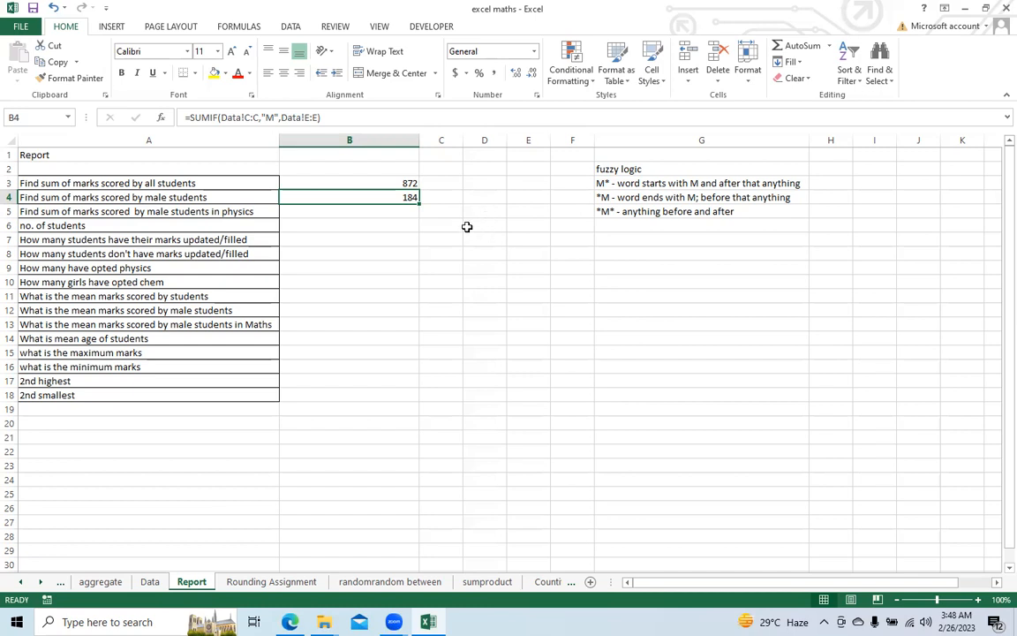
{"action": "left_click", "coordinate": [276, 119]}
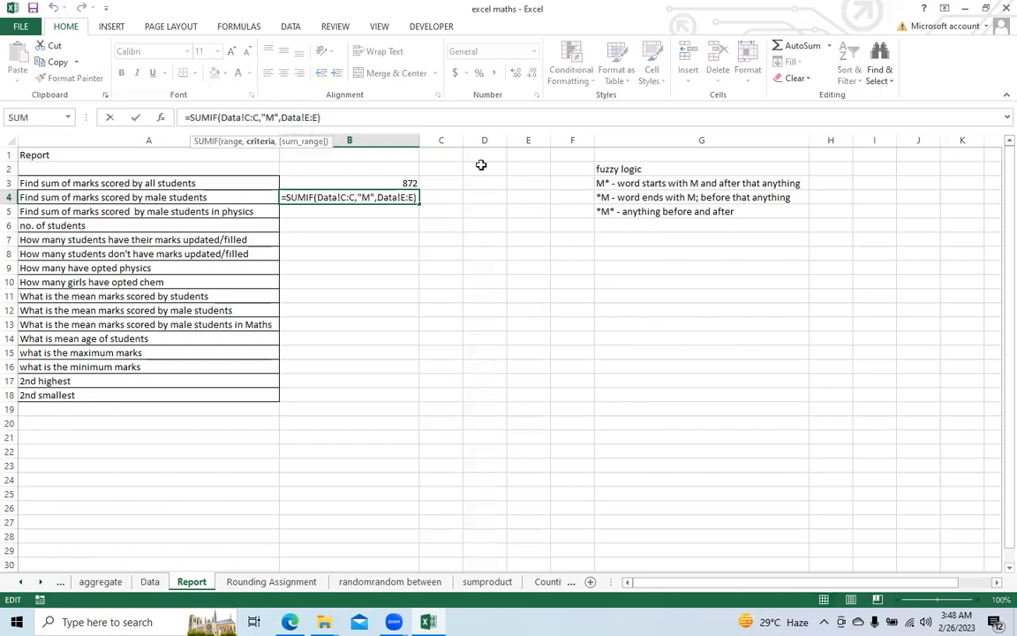
{"action": "type", "text": "*"}
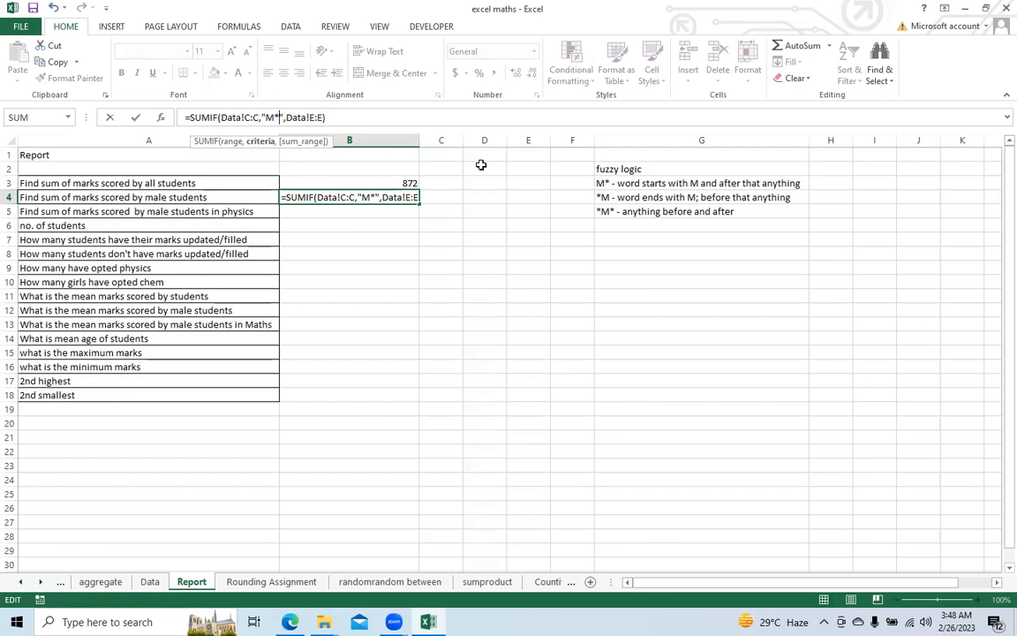
{"action": "key", "text": "Return"}
{"action": "key", "text": "Up"}
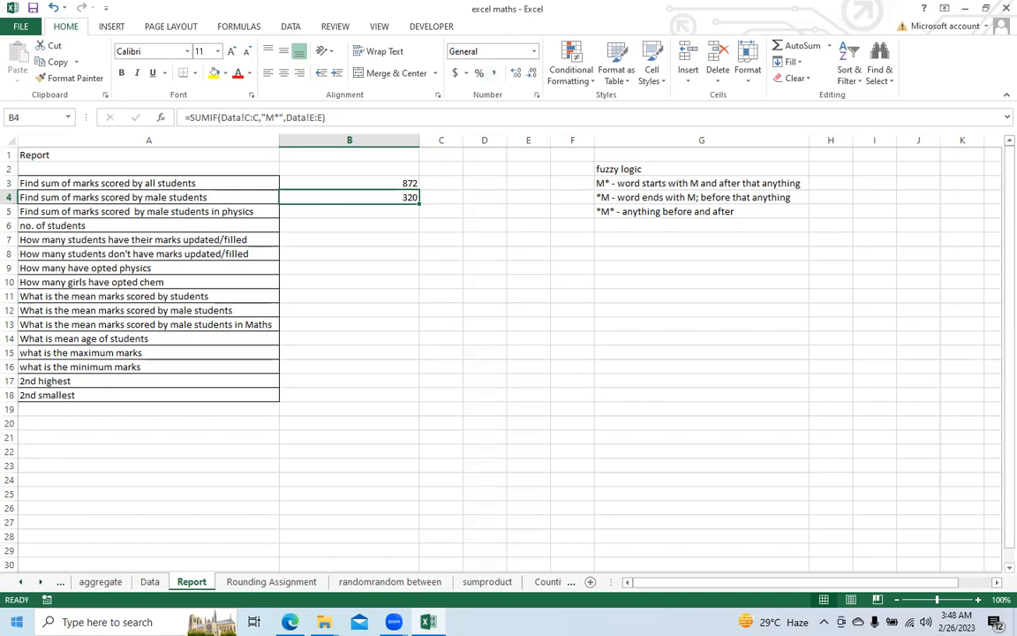
Step: Cross-check the wildcard SUMIF result by selecting the male students' marks, E12:E15, on the Data sheet, and return to the Report sheet
{"action": "left_click", "coordinate": [151, 582]}
{"action": "left_click_drag", "start_coordinate": [282, 347], "coordinate": [283, 394]}
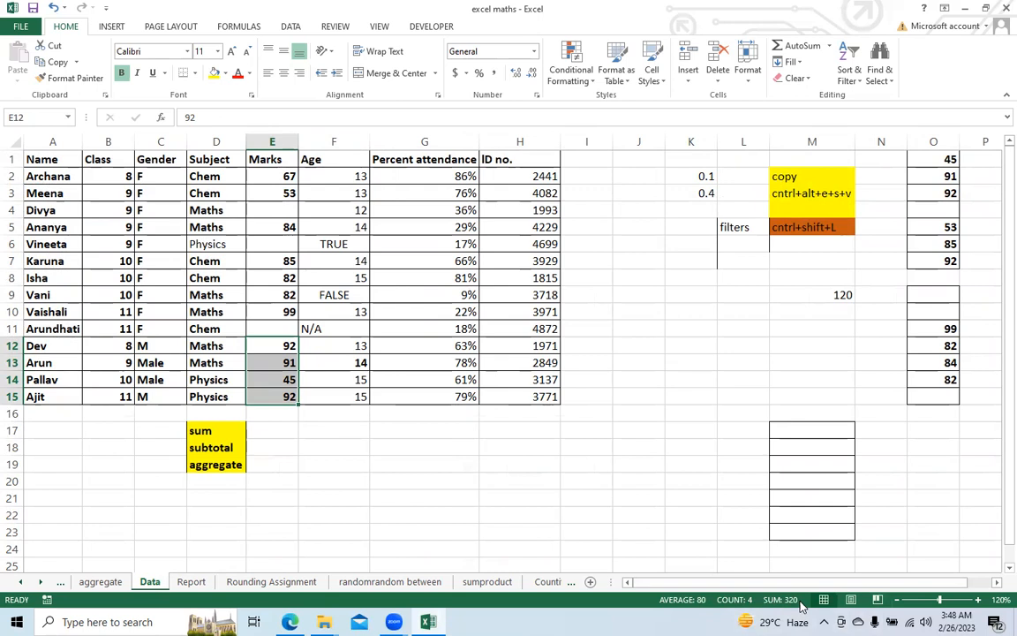
{"action": "left_click", "coordinate": [190, 583]}
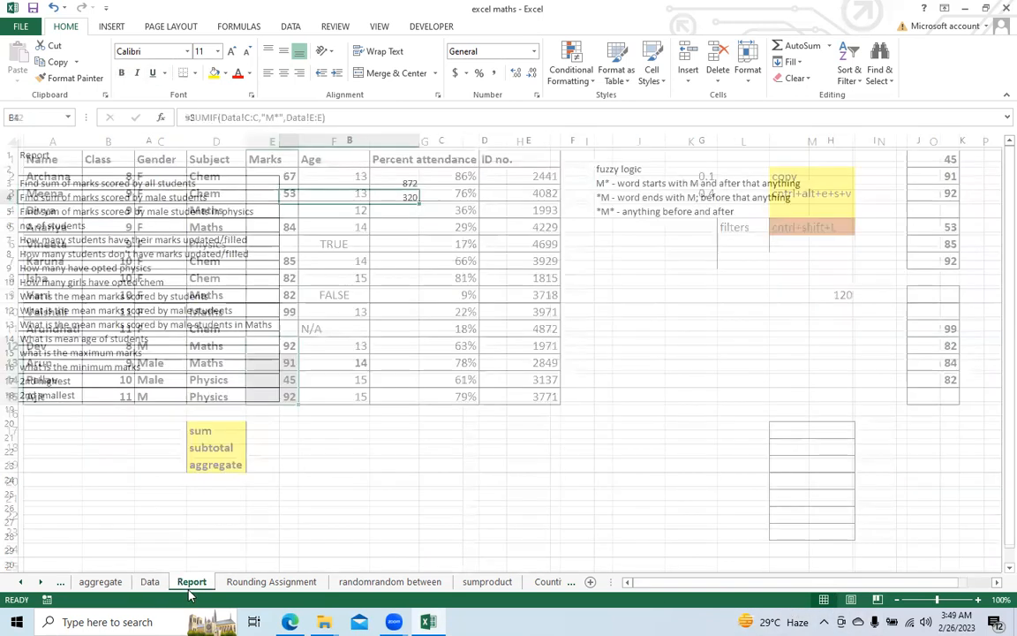
Step: Begin a SUMIFS formula in cell B5 with the Data sheet's Marks column, Data!E:E, as the sum range
{"action": "left_click", "coordinate": [299, 211]}
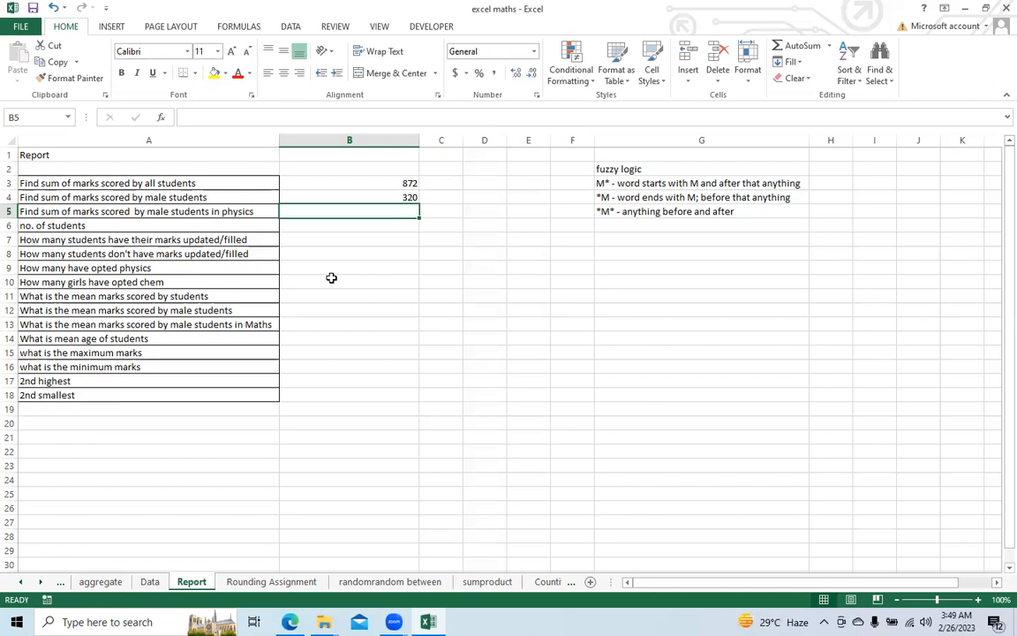
{"action": "key", "text": "Up"}
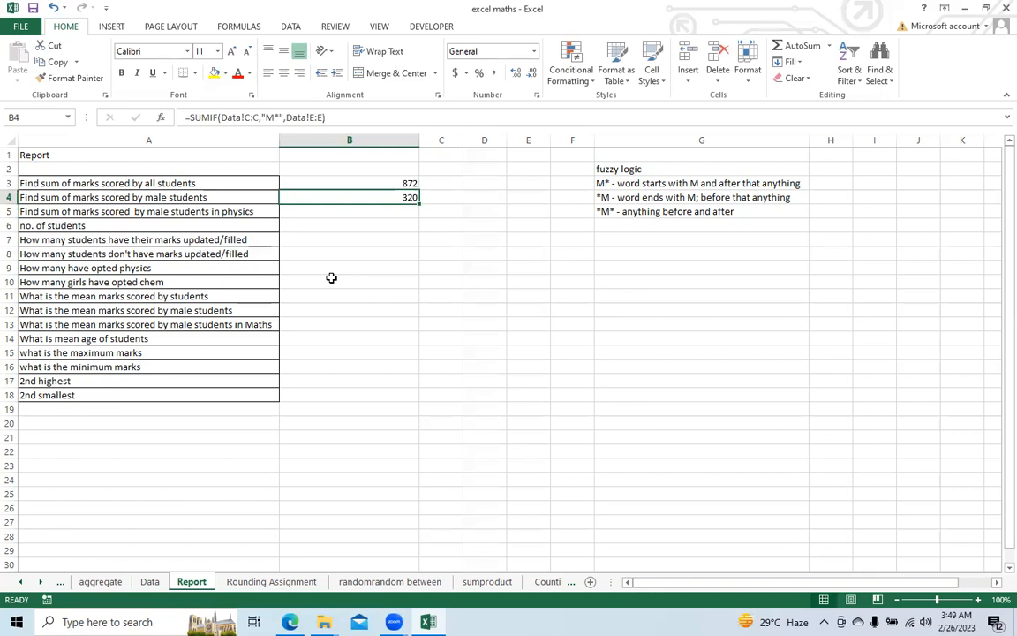
{"action": "key", "text": "Down"}
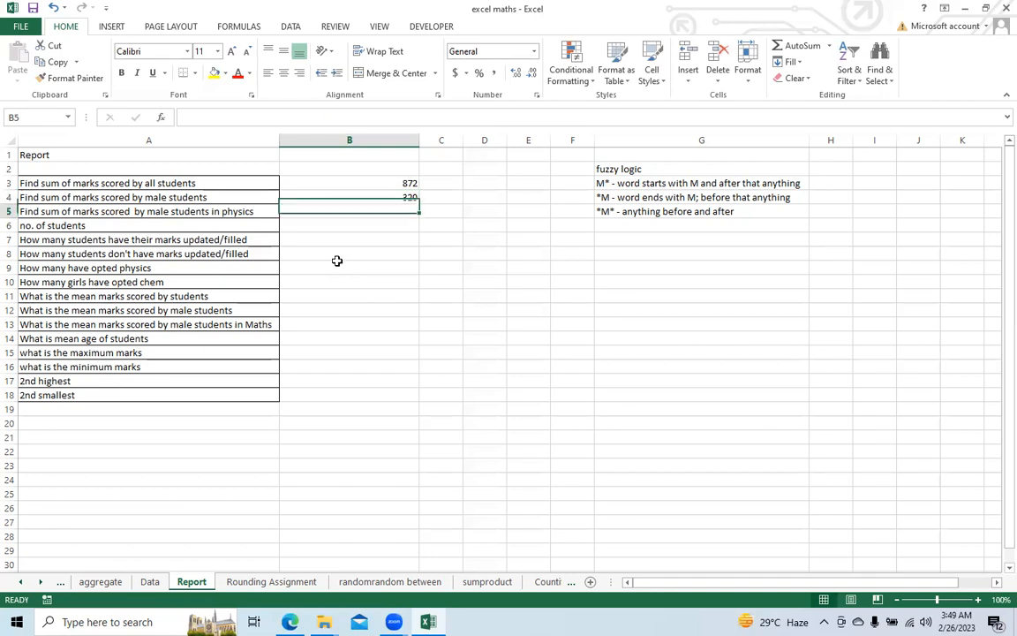
{"action": "type", "text": "=sum"}
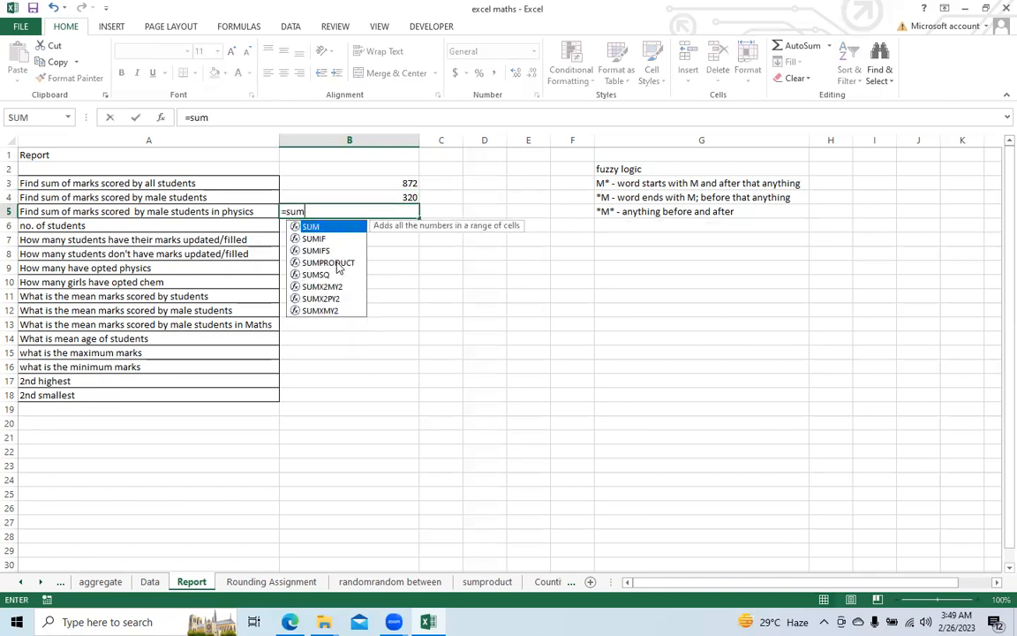
{"action": "type", "text": "ifs("}
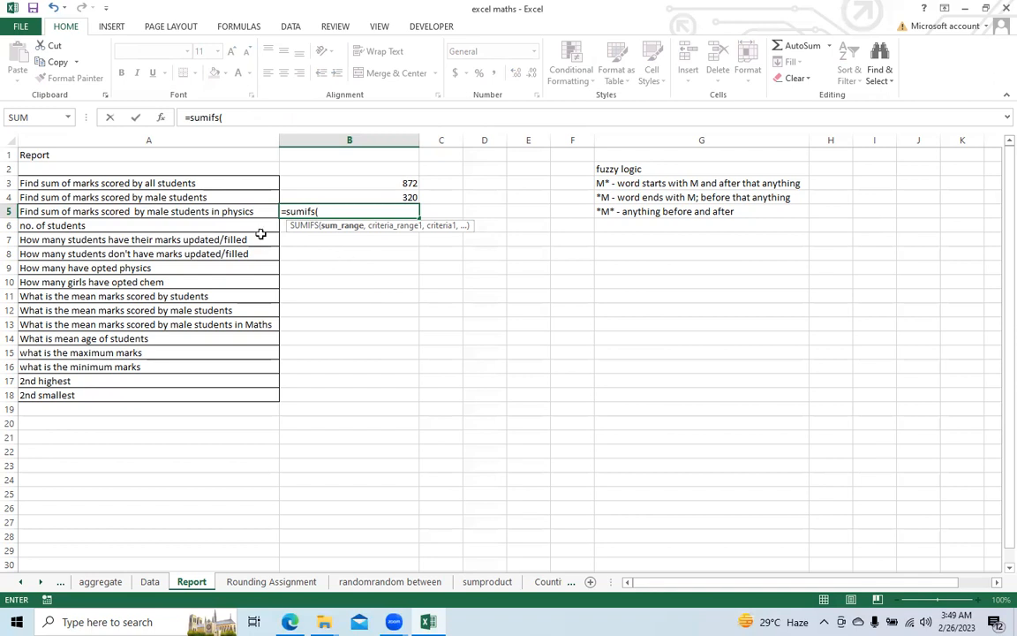
{"action": "left_click", "coordinate": [150, 582]}
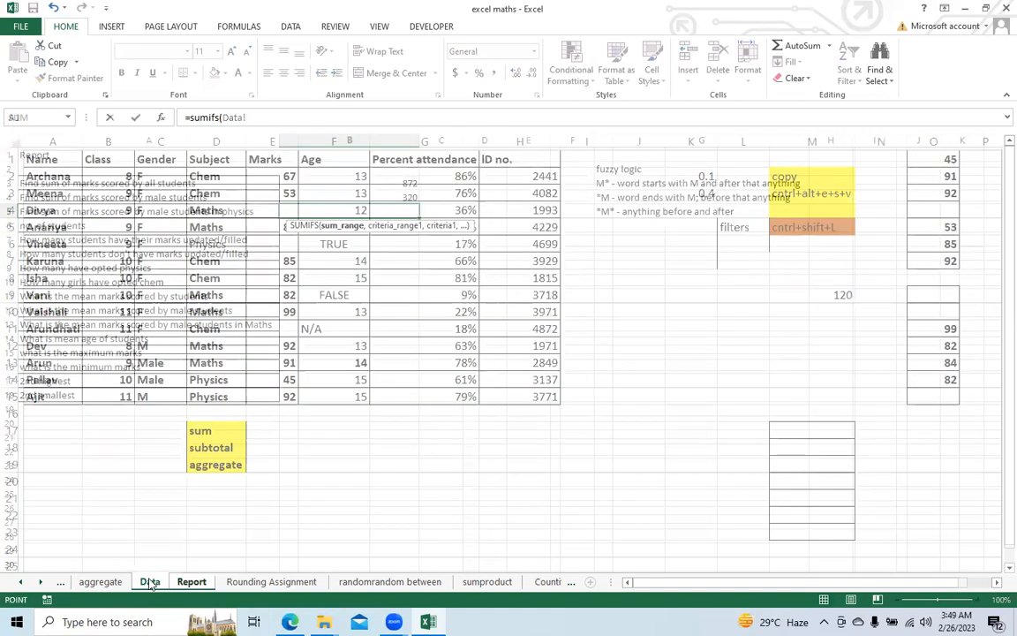
{"action": "left_click", "coordinate": [272, 141]}
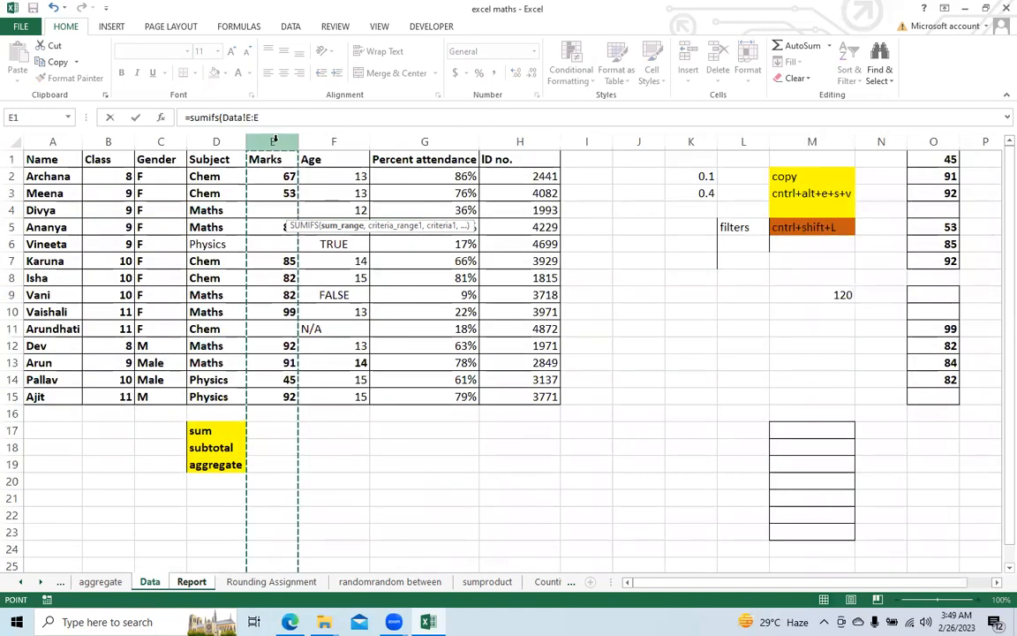
{"action": "type", "text": ","}
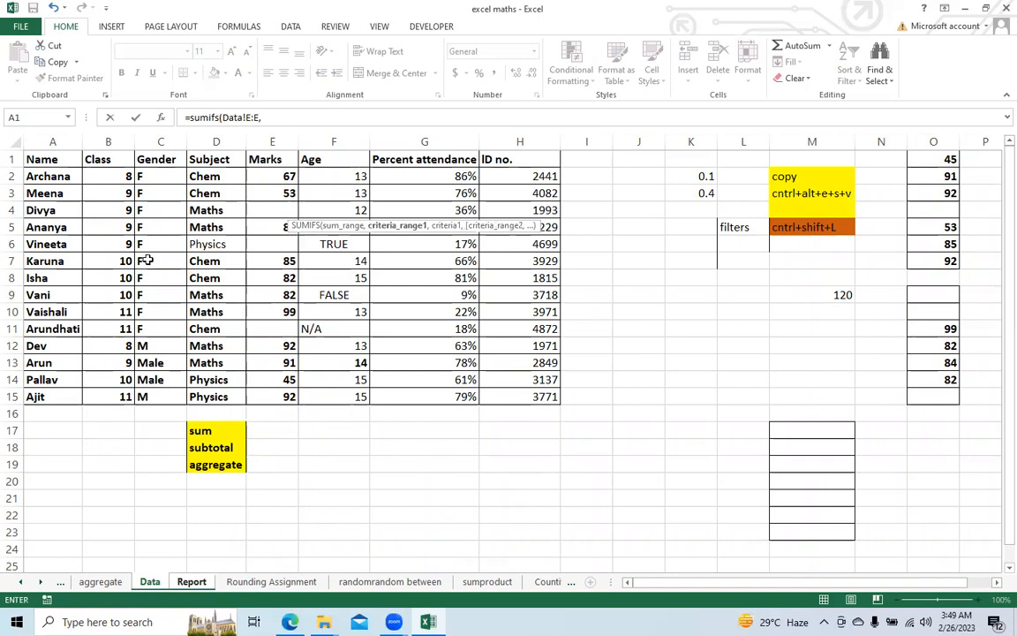
Step: Add the Gender column Data!C:C with the criterion "M*" as the first condition of the SUMIFS formula
{"action": "left_click", "coordinate": [160, 142]}
{"action": "type", "text": ","}
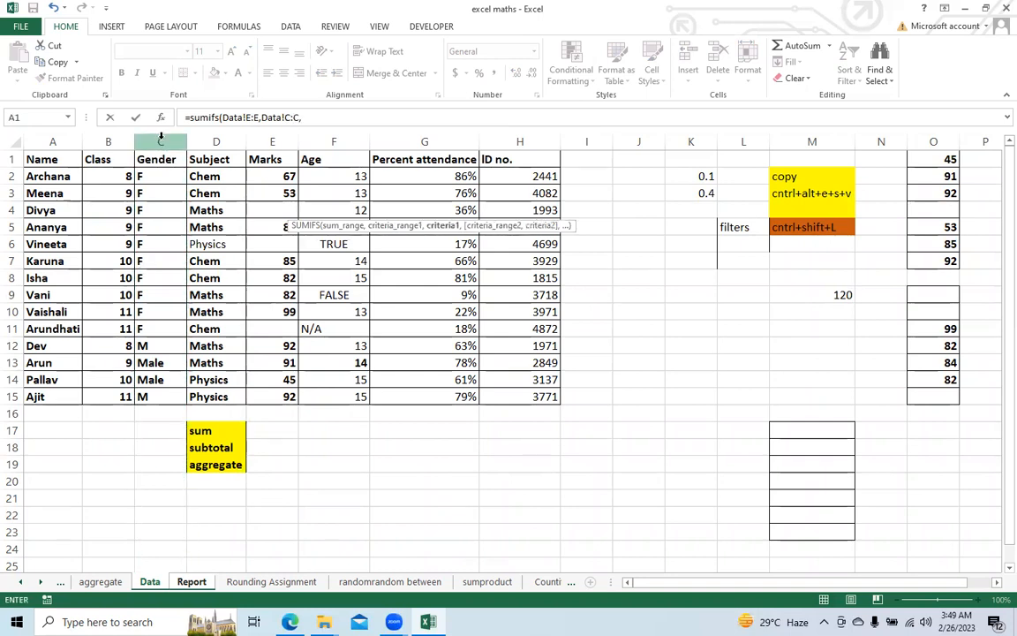
{"action": "type", "text": "\"M*\","}
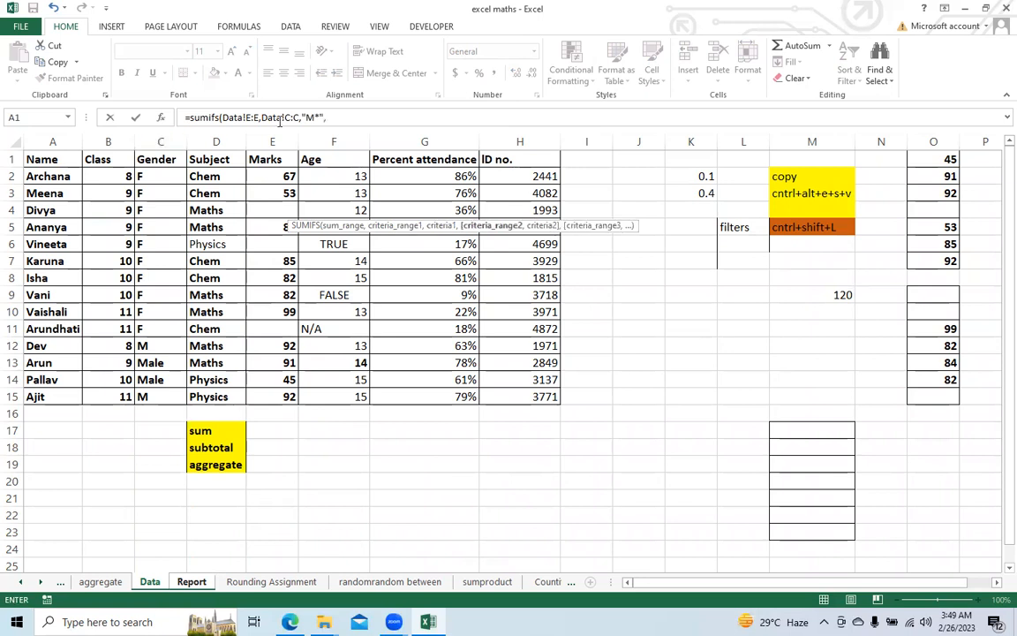
Step: Complete the SUMIFS formula with the Subject column Data!D:D and the criterion "Maths" as the second condition
{"action": "left_click", "coordinate": [230, 134]}
{"action": "type", "text": ","}
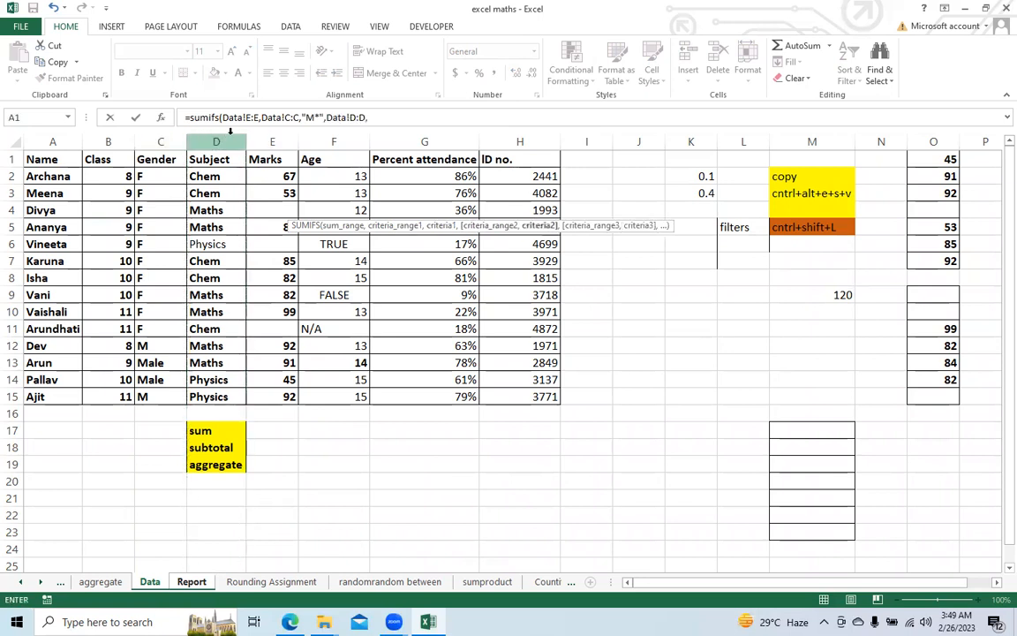
{"action": "type", "text": "\"Maths\""}
{"action": "key", "text": "Return"}
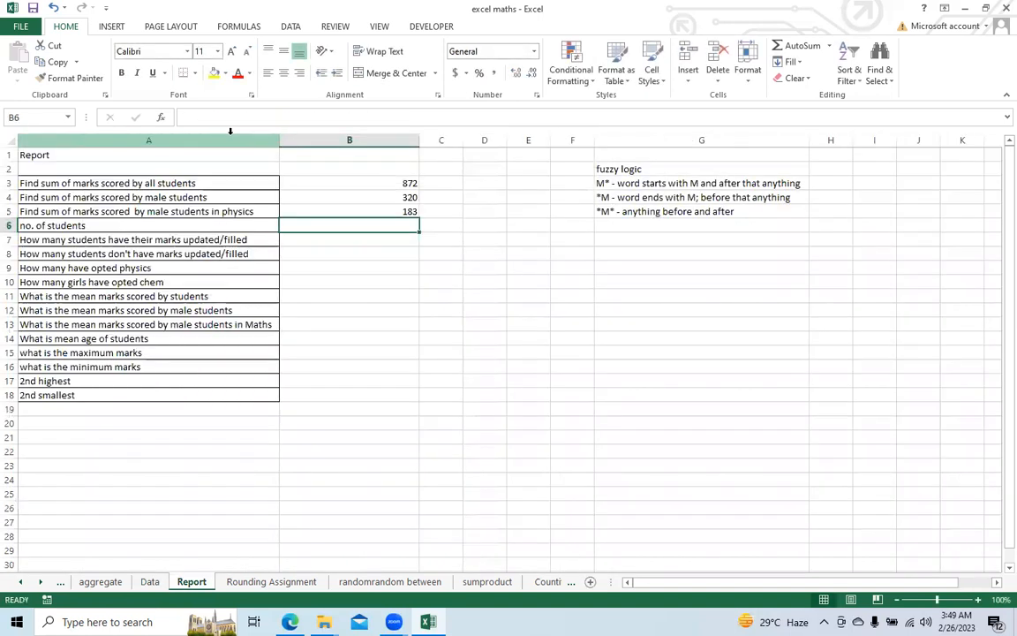
{"action": "key", "text": "Up"}
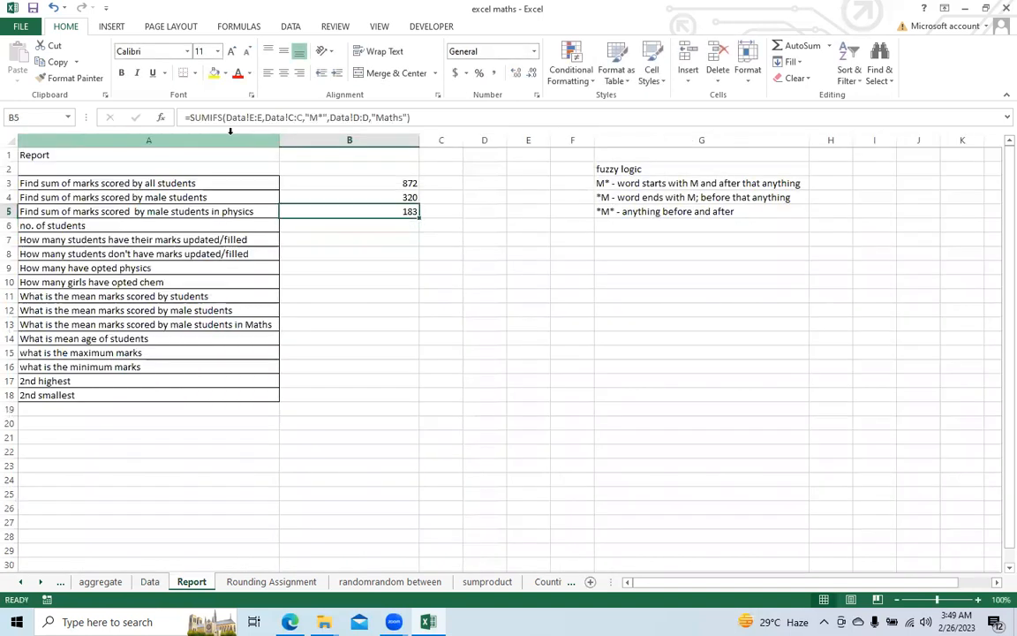
Step: Change the subject criterion of the SUMIFS formula in cell B5 to "Physics"
{"action": "double_click", "coordinate": [391, 117]}
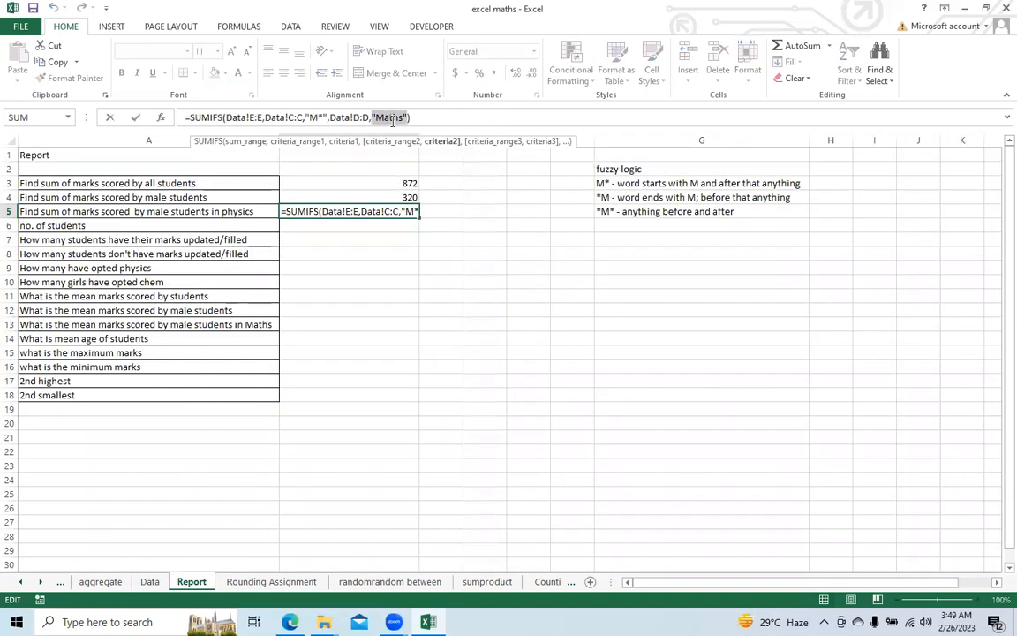
{"action": "type", "text": "\"Physics"}
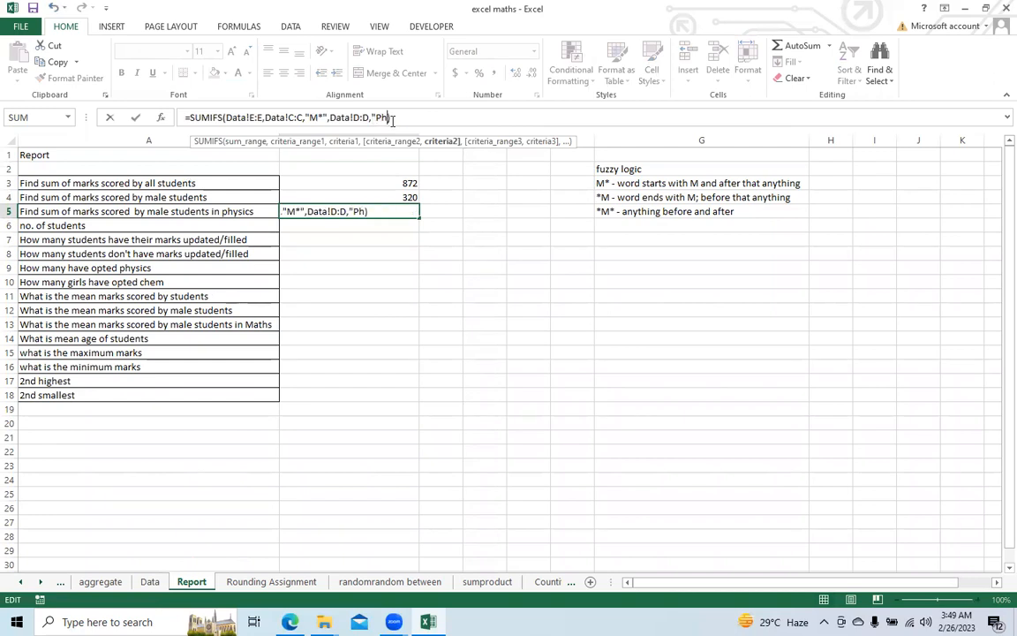
{"action": "type", "text": "\""}
{"action": "key", "text": "Return"}
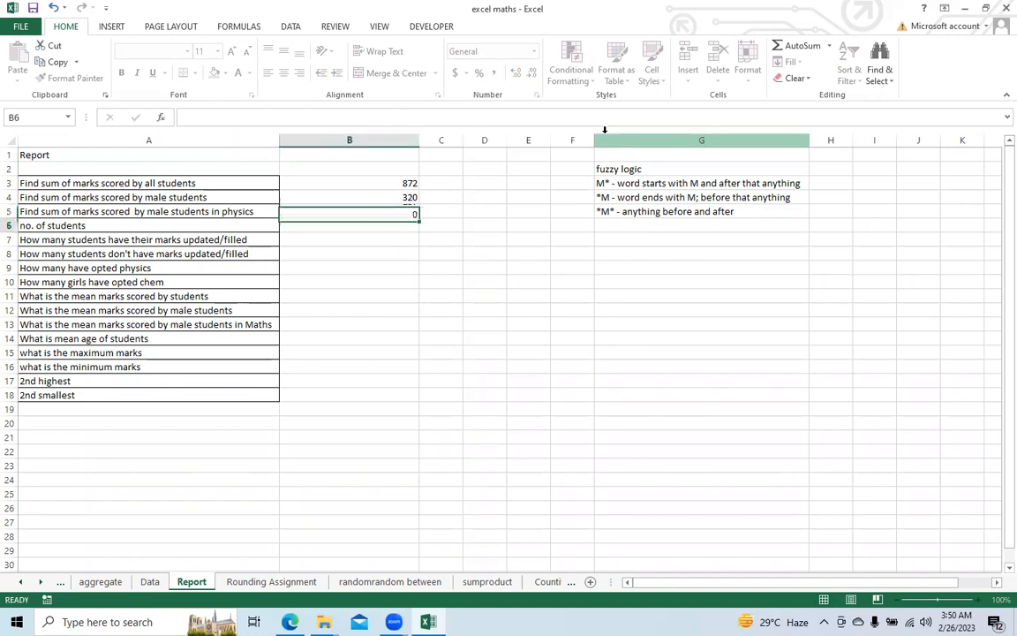
Step: Review the SUMIFS, SUMIF and SUM formulas in cells B5, B4 and B3 of the Report sheet
{"action": "left_click", "coordinate": [321, 210]}
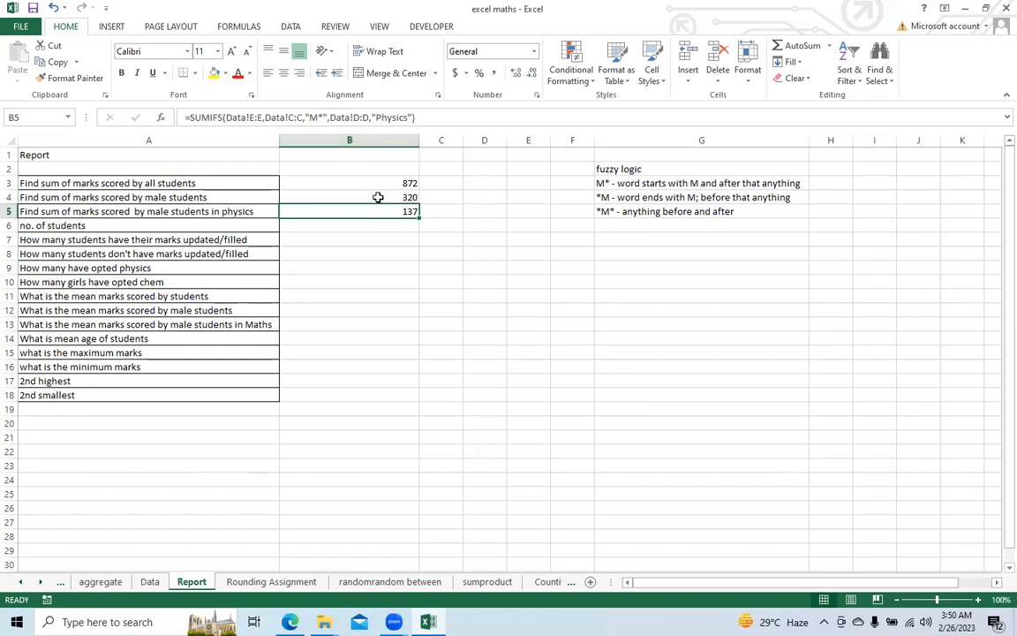
{"action": "left_click", "coordinate": [377, 198]}
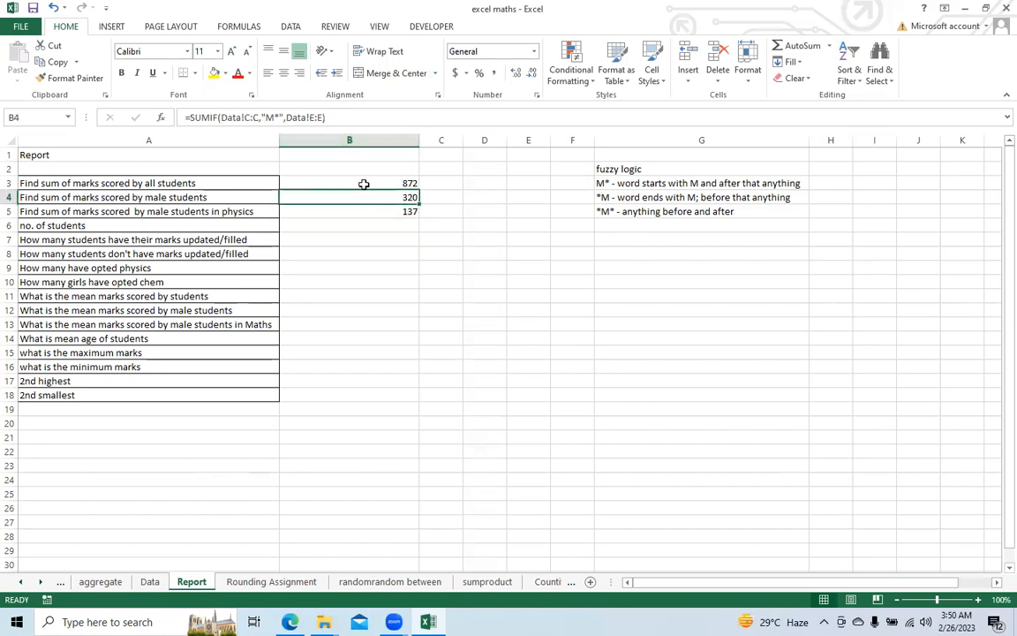
{"action": "left_click", "coordinate": [364, 184]}
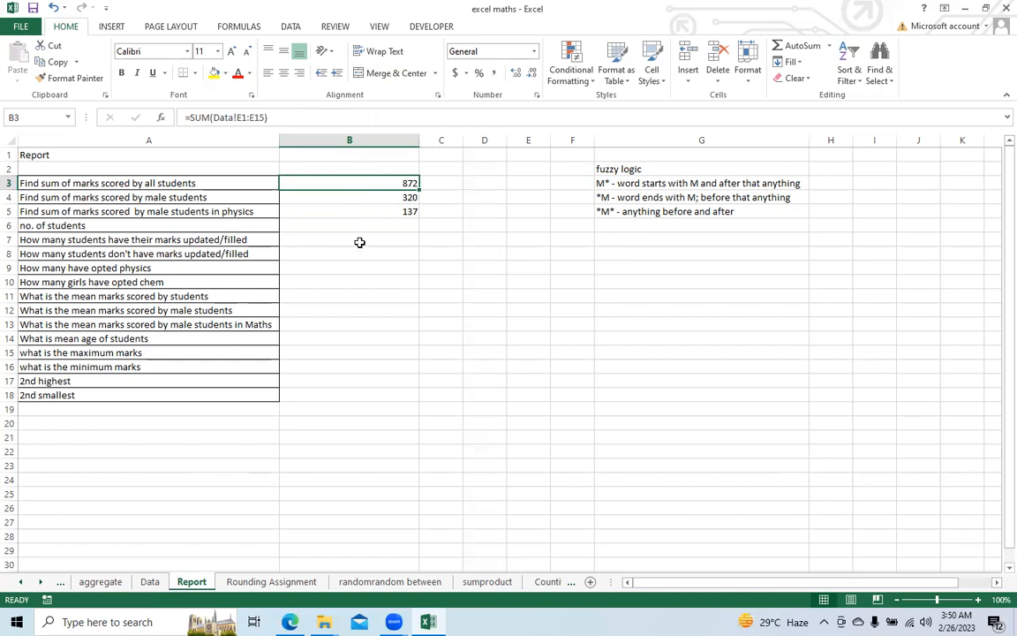
Step: Enter a COUNT formula in cell B6 for the number of students, using the names in Data!A2:A15 as the range
{"action": "left_click", "coordinate": [350, 221]}
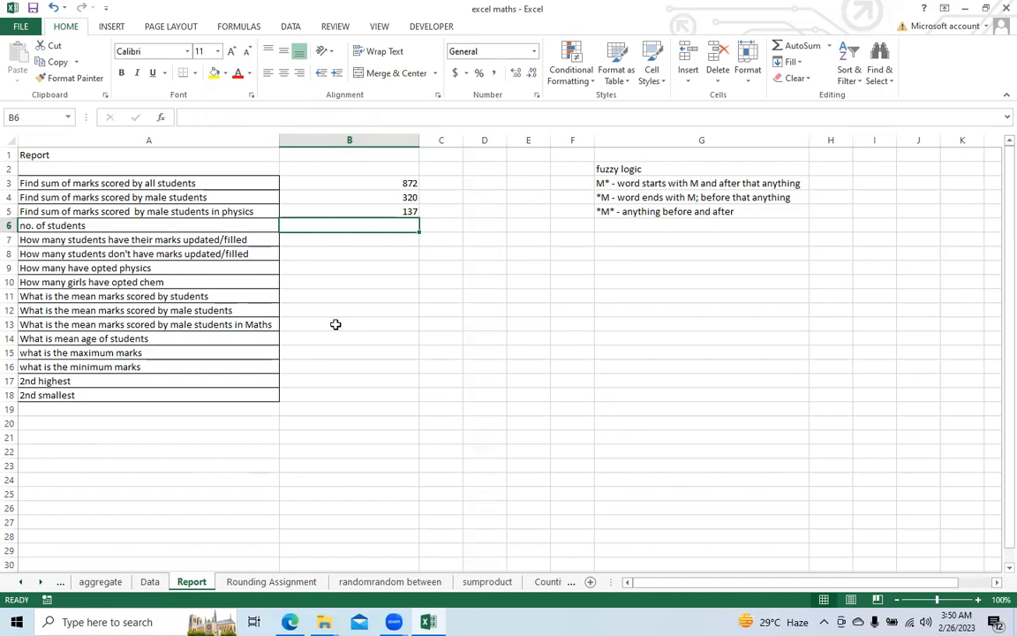
{"action": "type", "text": "="}
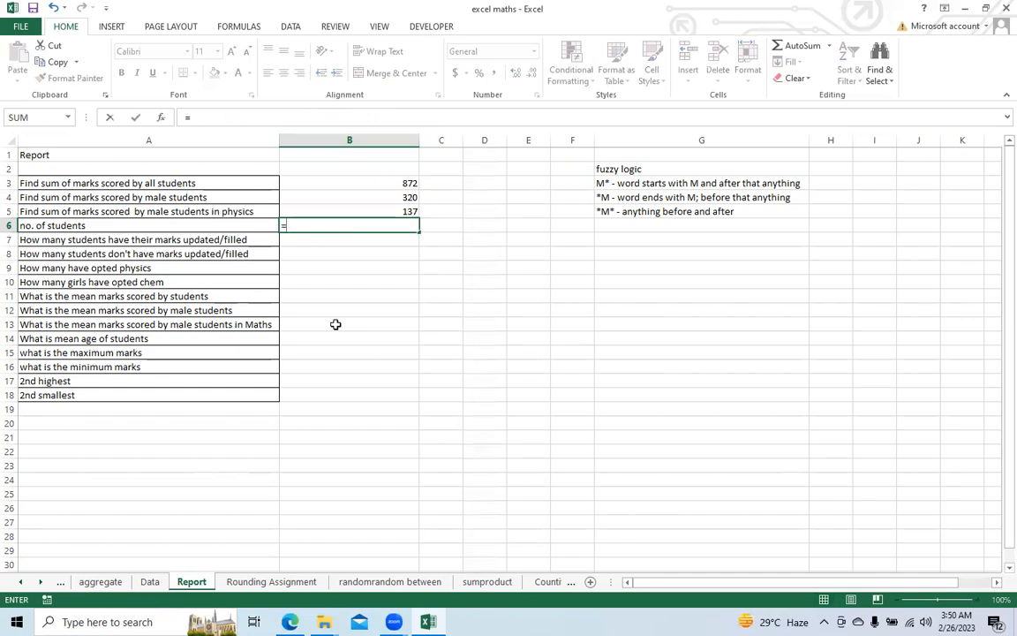
{"action": "type", "text": "count"}
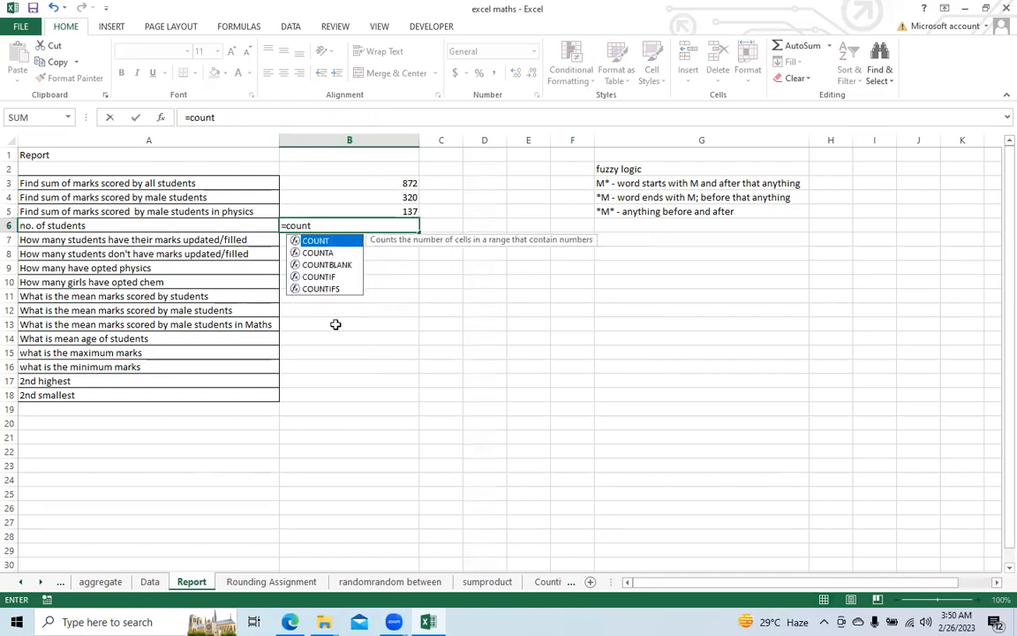
{"action": "type", "text": "("}
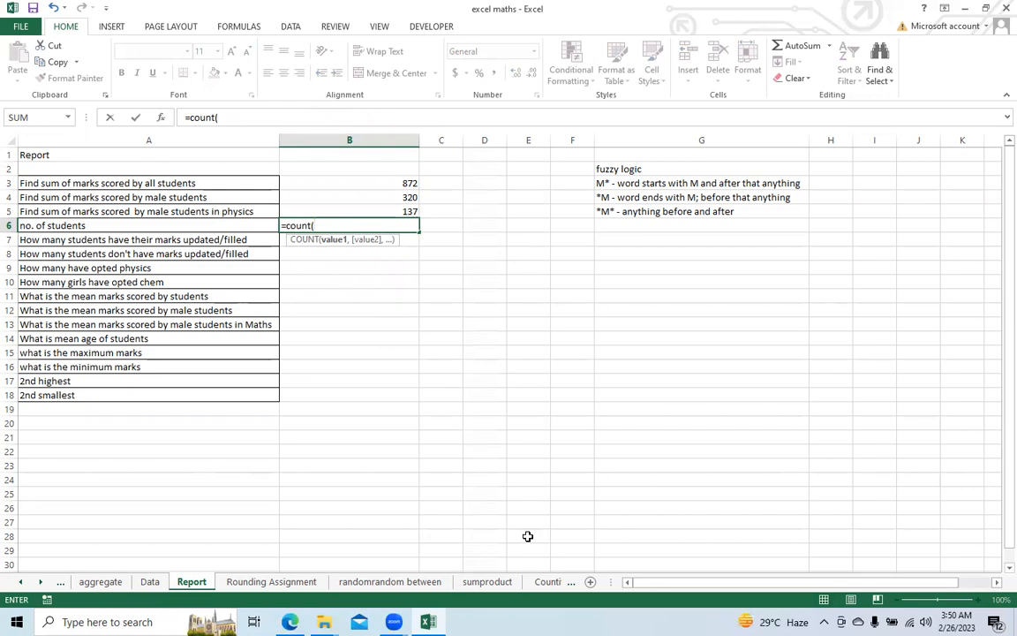
{"action": "left_click", "coordinate": [155, 588]}
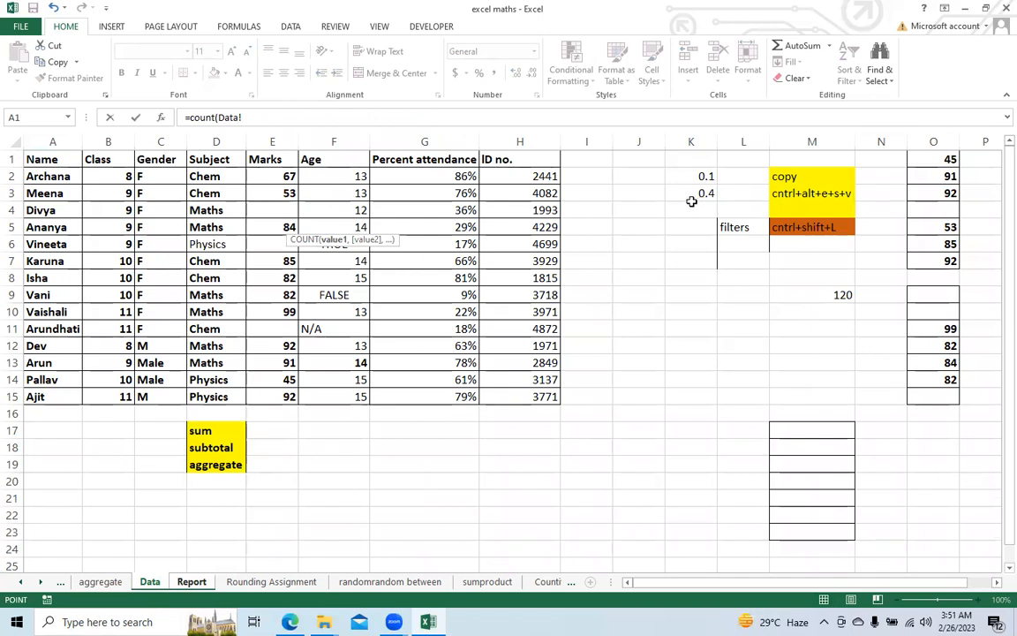
{"action": "left_click_drag", "start_coordinate": [32, 177], "coordinate": [54, 401]}
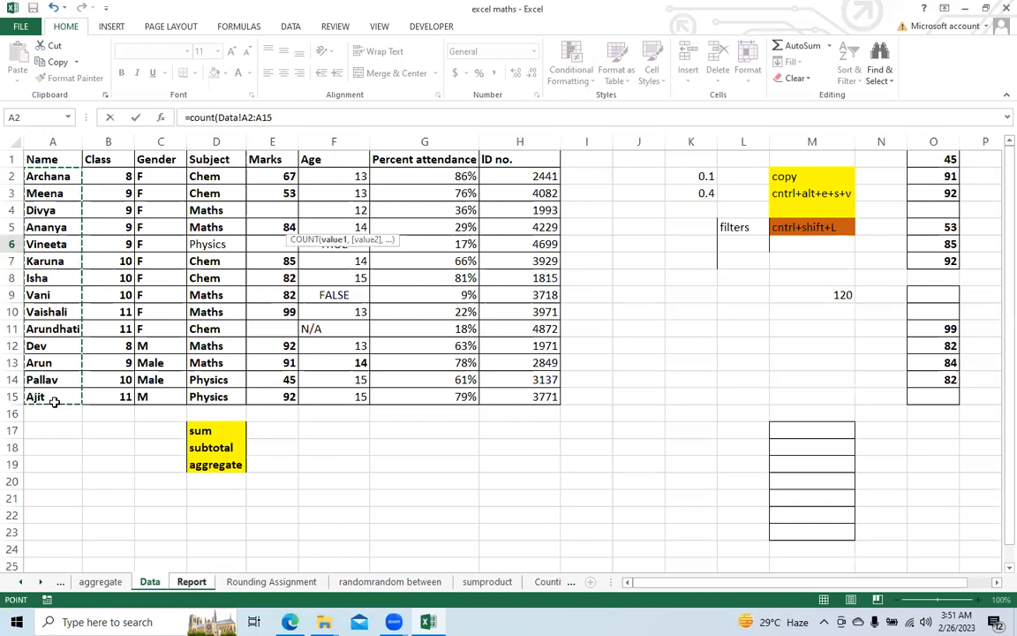
{"action": "key", "text": "Return"}
{"action": "key", "text": "Up"}
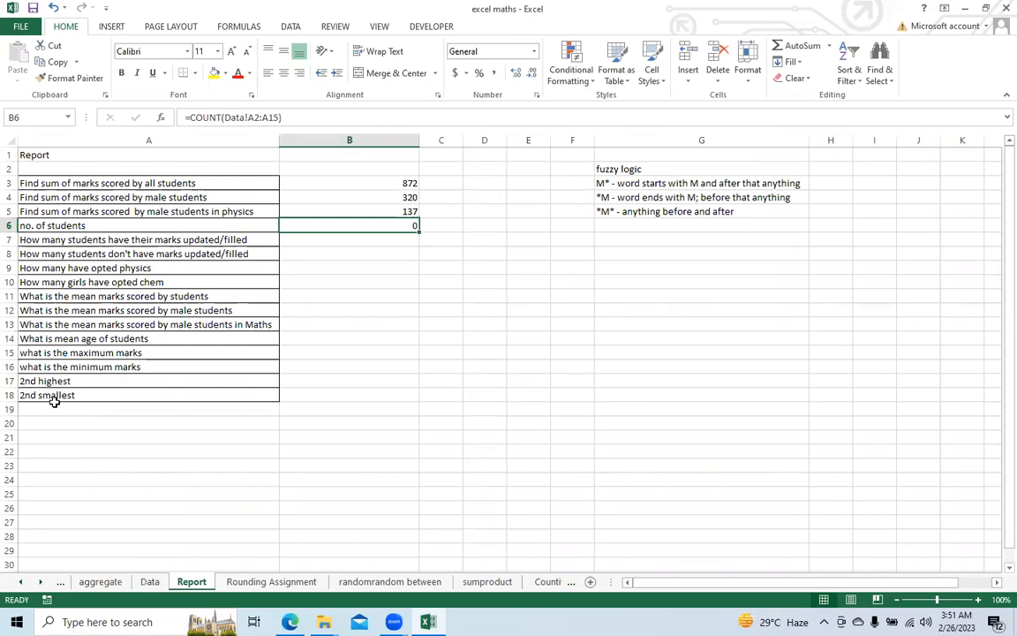
Step: Replace the formula in cell B6 of the Report sheet with a COUNT of the ID numbers in Data!H2:H15
{"action": "left_click", "coordinate": [100, 581]}
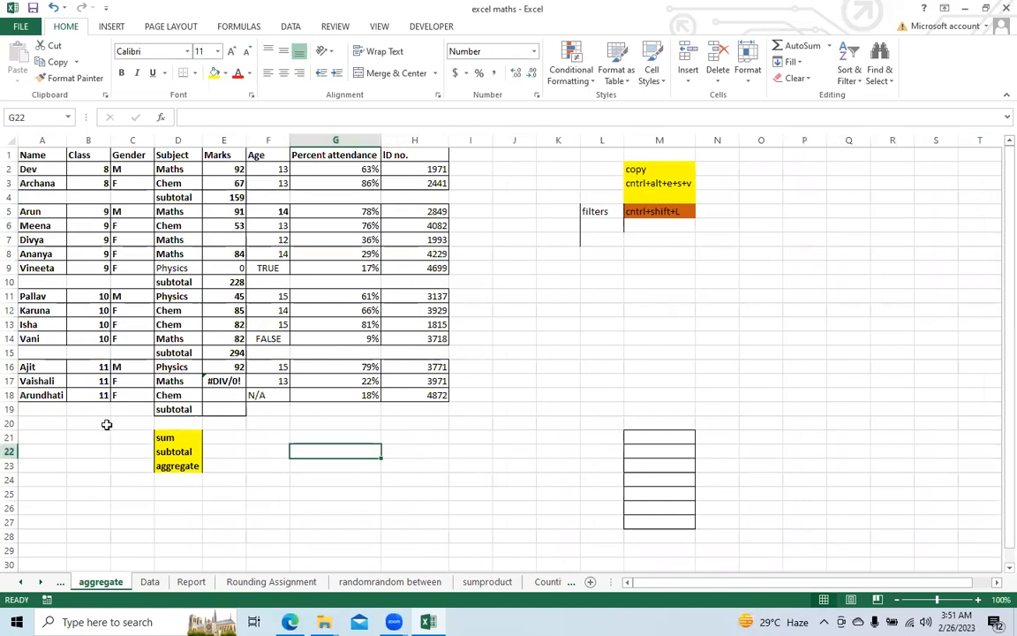
{"action": "left_click", "coordinate": [150, 581]}
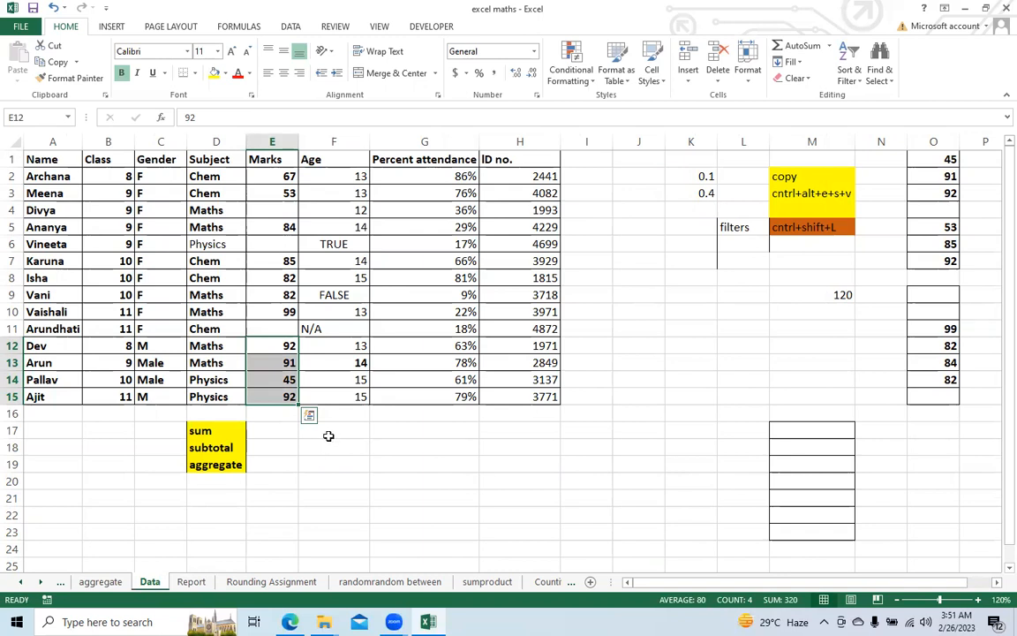
{"action": "left_click", "coordinate": [191, 582]}
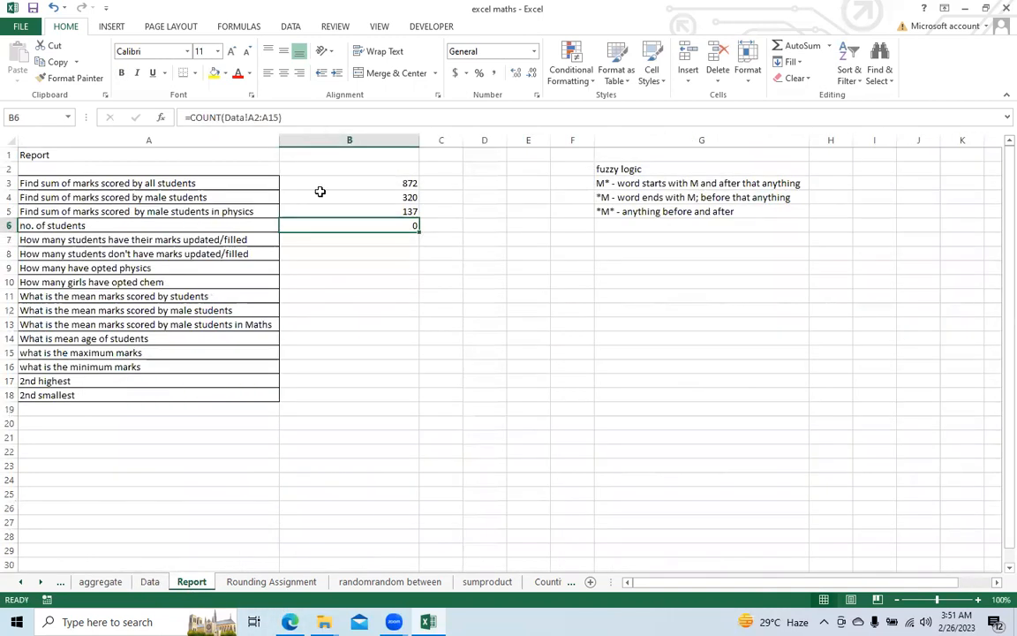
{"action": "type", "text": "=cou"}
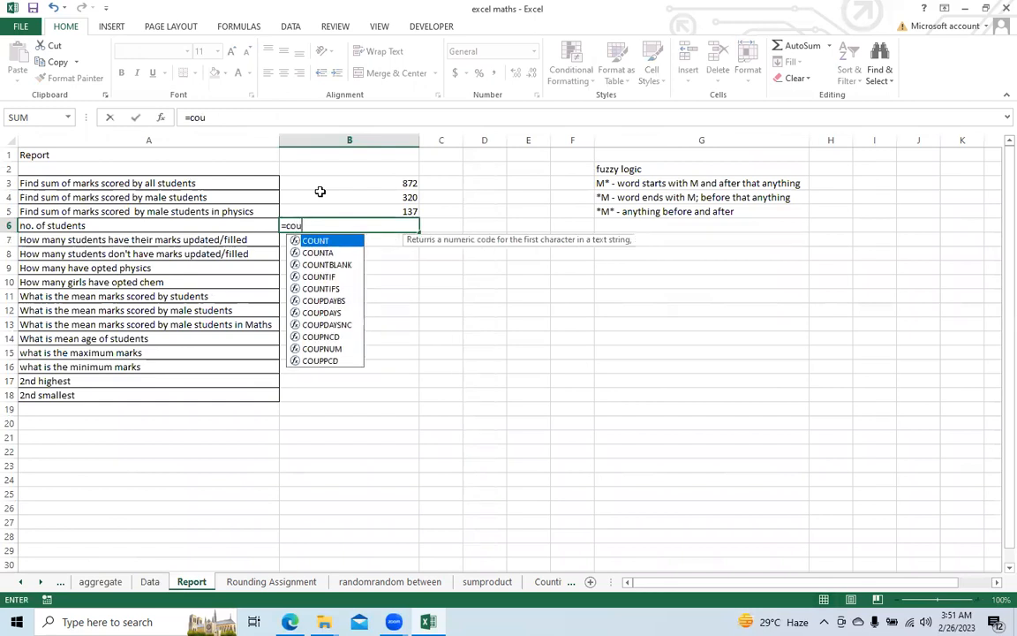
{"action": "type", "text": "nt("}
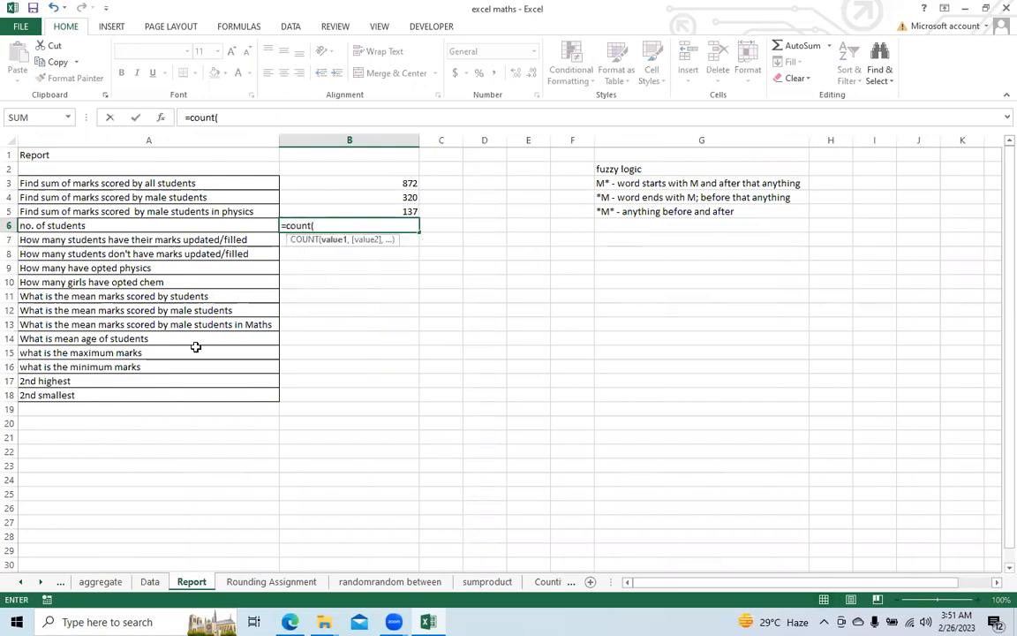
{"action": "left_click", "coordinate": [150, 582]}
{"action": "left_click_drag", "start_coordinate": [521, 176], "coordinate": [525, 389]}
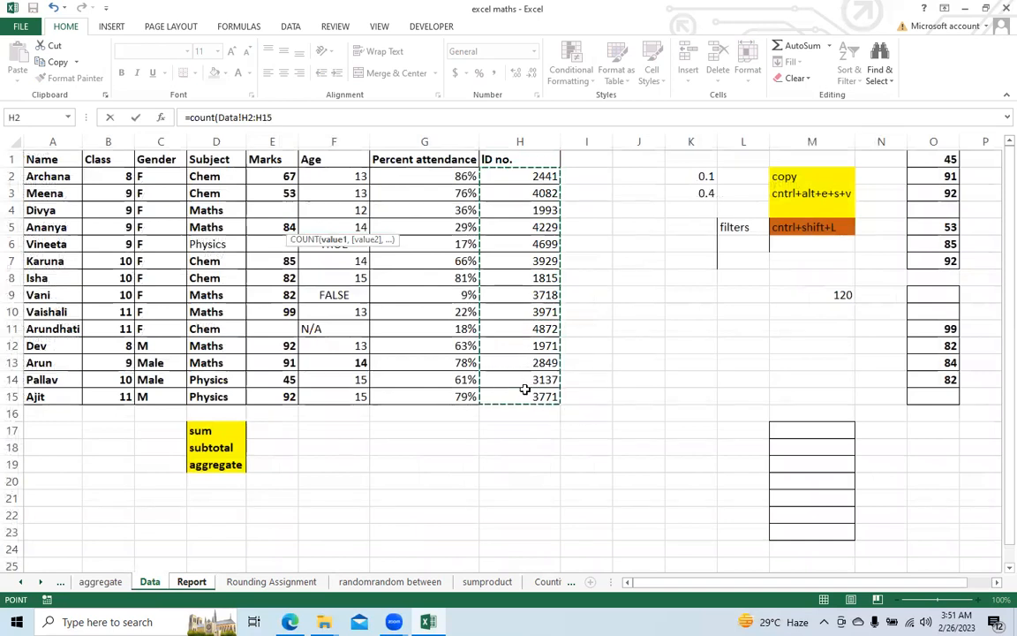
{"action": "type", "text": ")"}
{"action": "key", "text": "Return"}
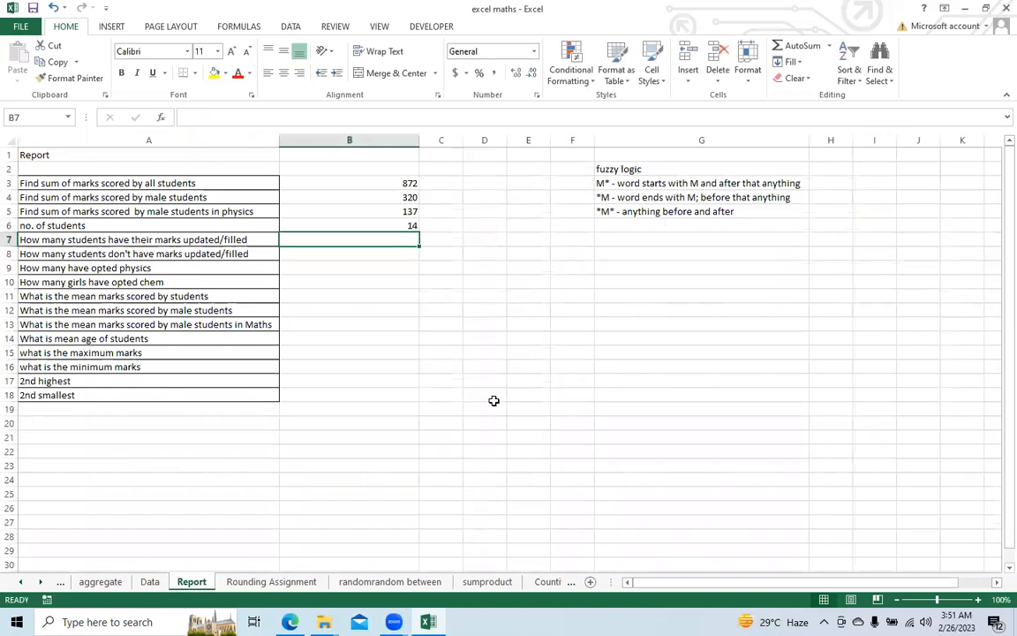
{"action": "left_click", "coordinate": [355, 224]}
Step: Enter a COUNT formula in cell B7 for students with marks filled in, using Marks cells E2:E15 of the Data sheet
{"action": "left_click", "coordinate": [339, 238]}
{"action": "type", "text": "="}
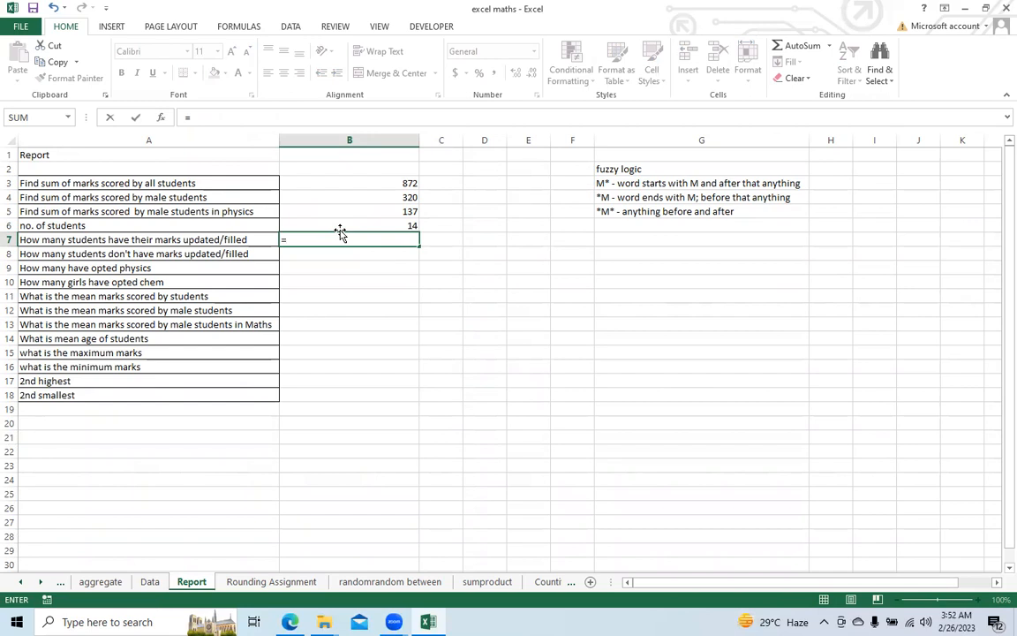
{"action": "type", "text": "count"}
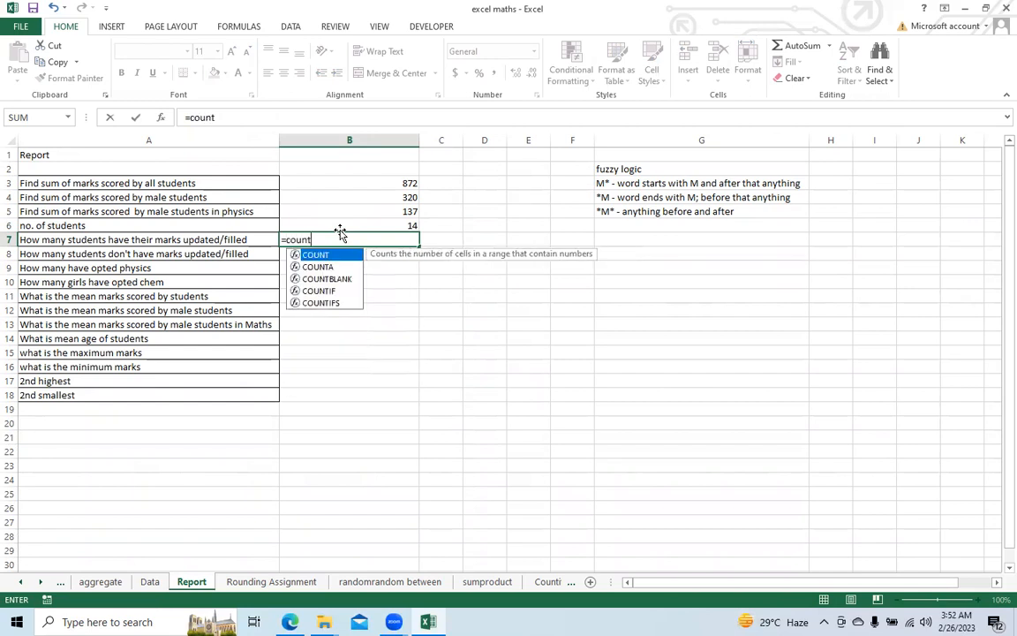
{"action": "type", "text": "("}
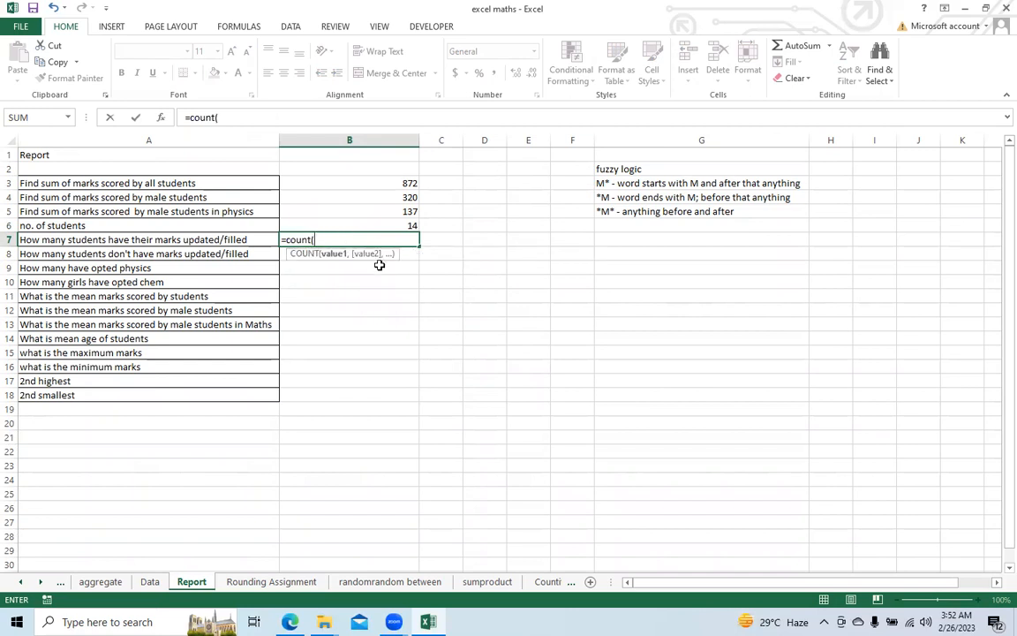
{"action": "left_click", "coordinate": [152, 584]}
{"action": "left_click_drag", "start_coordinate": [277, 178], "coordinate": [297, 397]}
{"action": "type", "text": ")"}
{"action": "key", "text": "Return"}
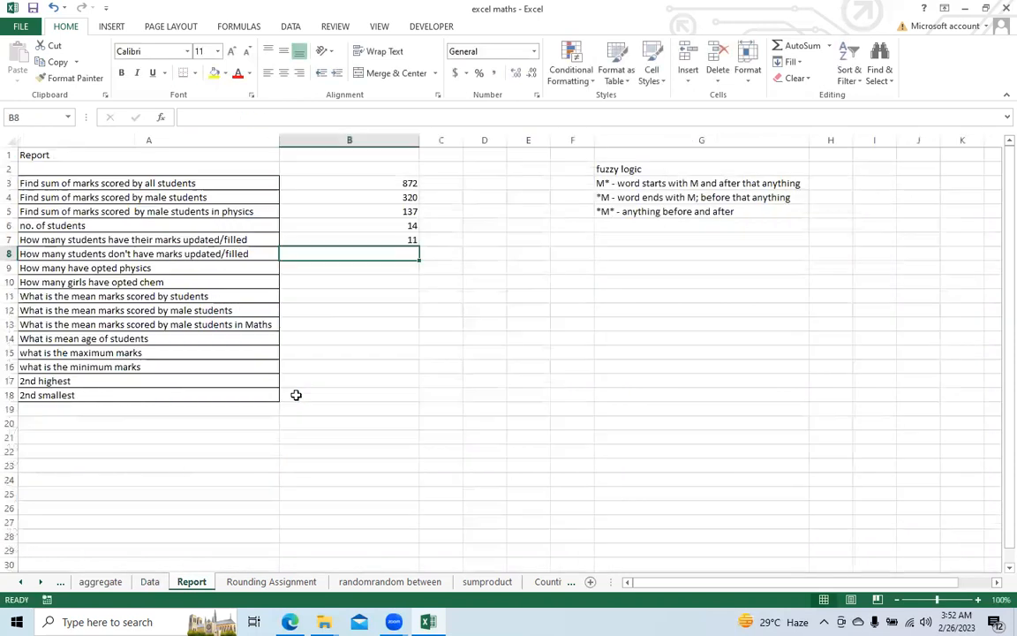
{"action": "left_click", "coordinate": [330, 241]}
Step: Enter a COUNTBLANK formula in cell B8 for students without marks, using the marks range E2:E15 of the Data sheet
{"action": "left_click", "coordinate": [326, 254]}
{"action": "type", "text": "="}
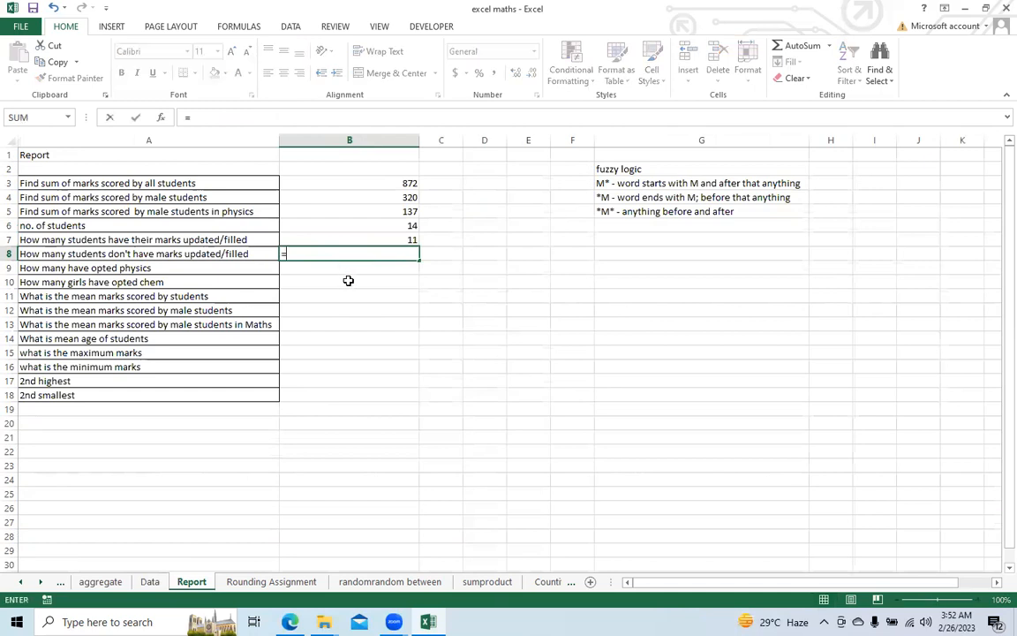
{"action": "type", "text": "count"}
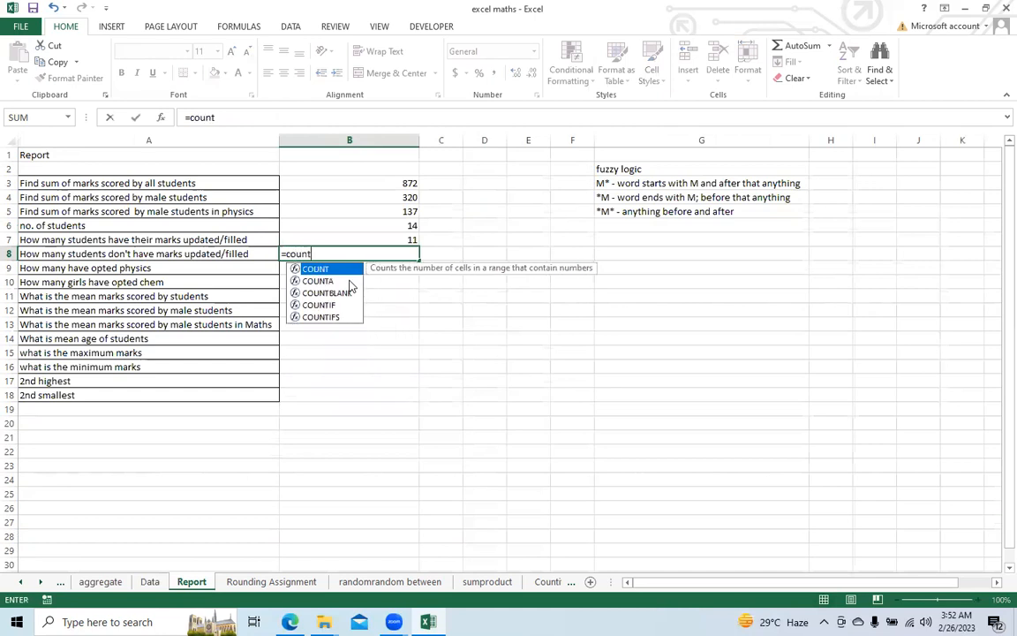
{"action": "type", "text": "bla"}
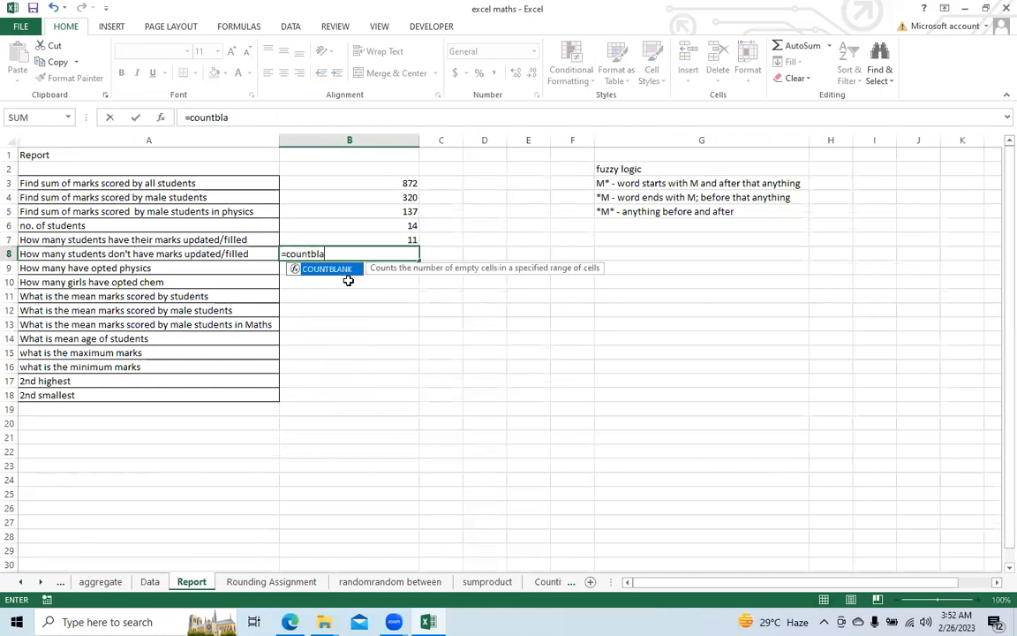
{"action": "key", "text": "Tab"}
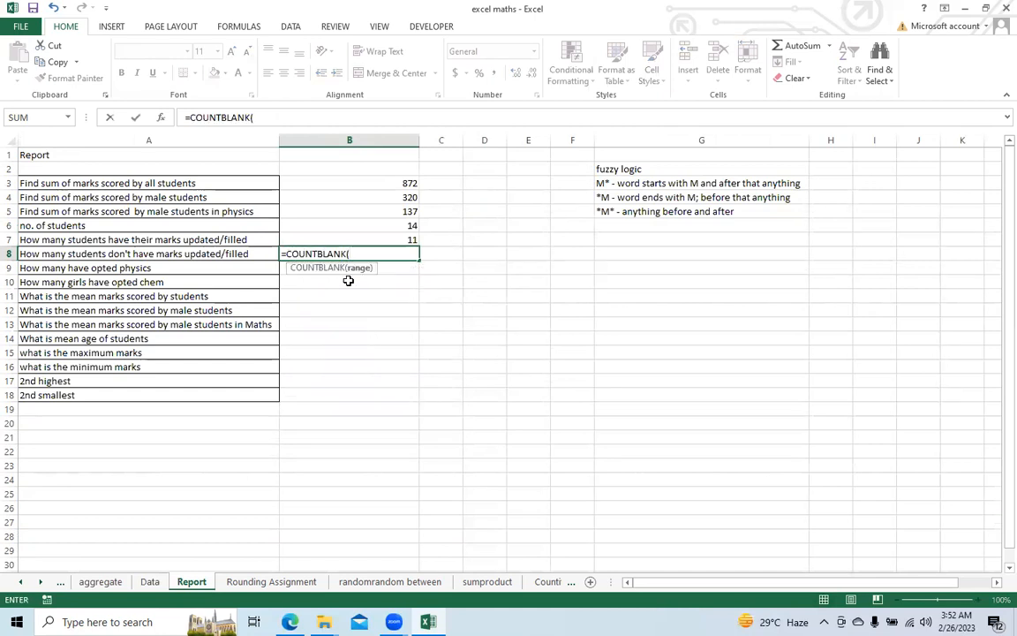
{"action": "left_click", "coordinate": [149, 581]}
{"action": "left_click_drag", "start_coordinate": [252, 175], "coordinate": [276, 389]}
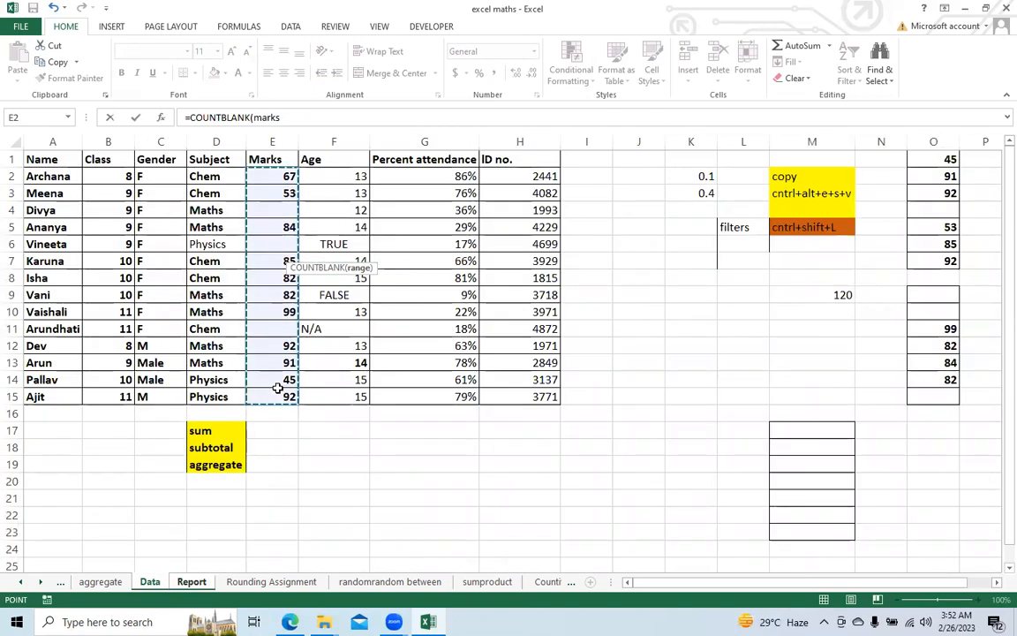
{"action": "type", "text": ")"}
{"action": "key", "text": "Return"}
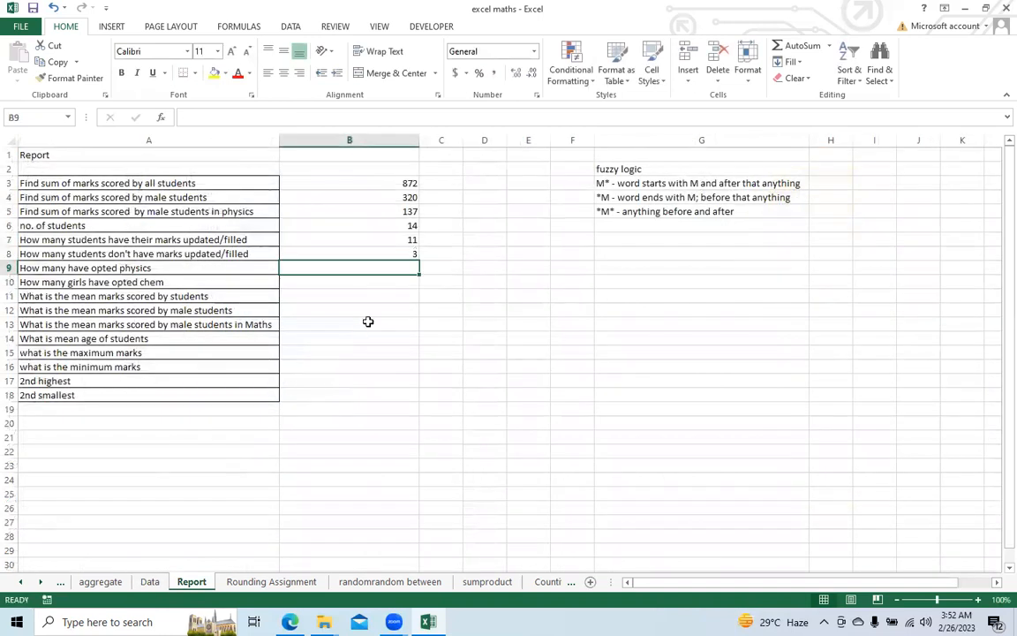
{"action": "left_click", "coordinate": [356, 256]}
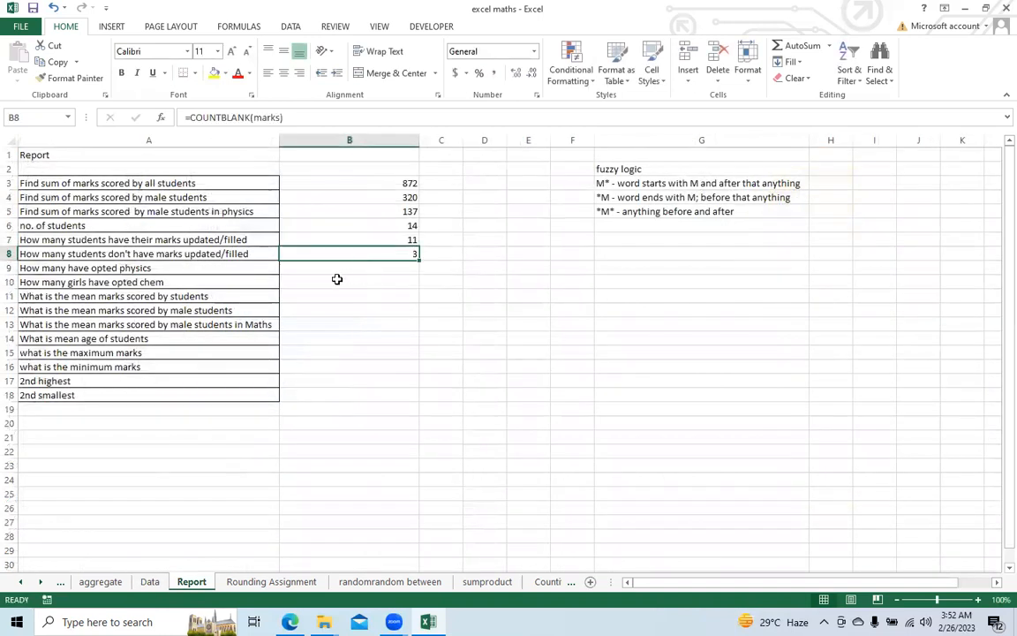
Step: Enter a COUNTIF formula in cell B9 with the Subject column Data!D:D as the range and "physics" as the criterion
{"action": "left_click", "coordinate": [345, 267]}
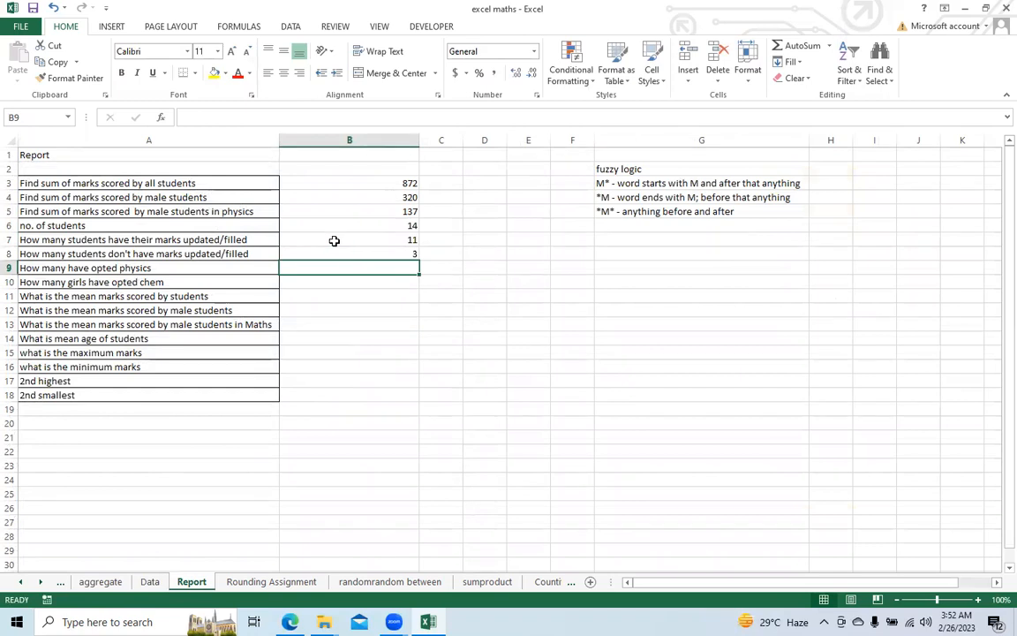
{"action": "type", "text": "=count"}
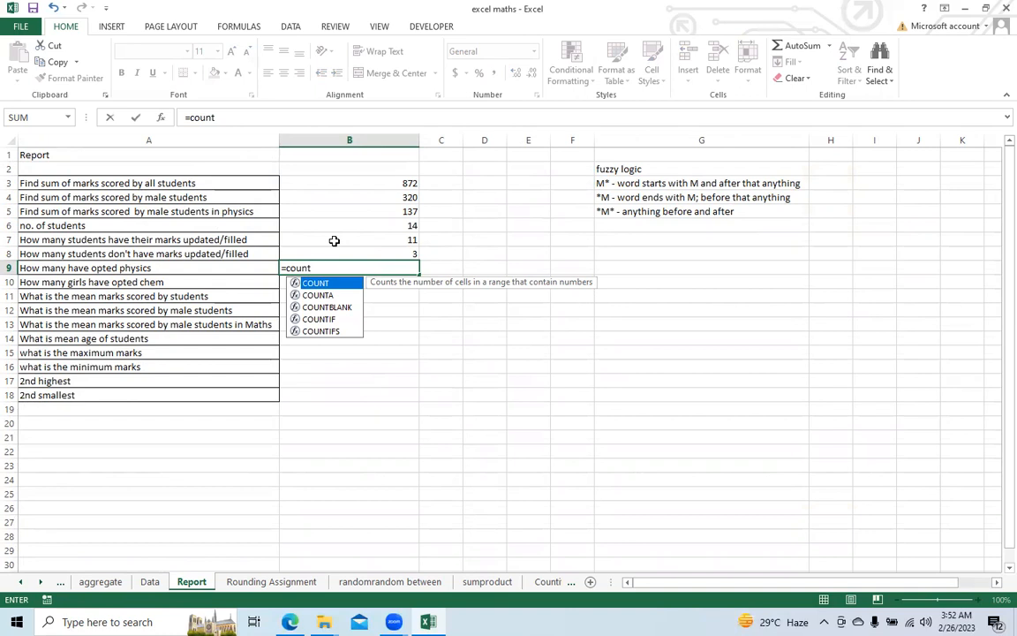
{"action": "type", "text": "if("}
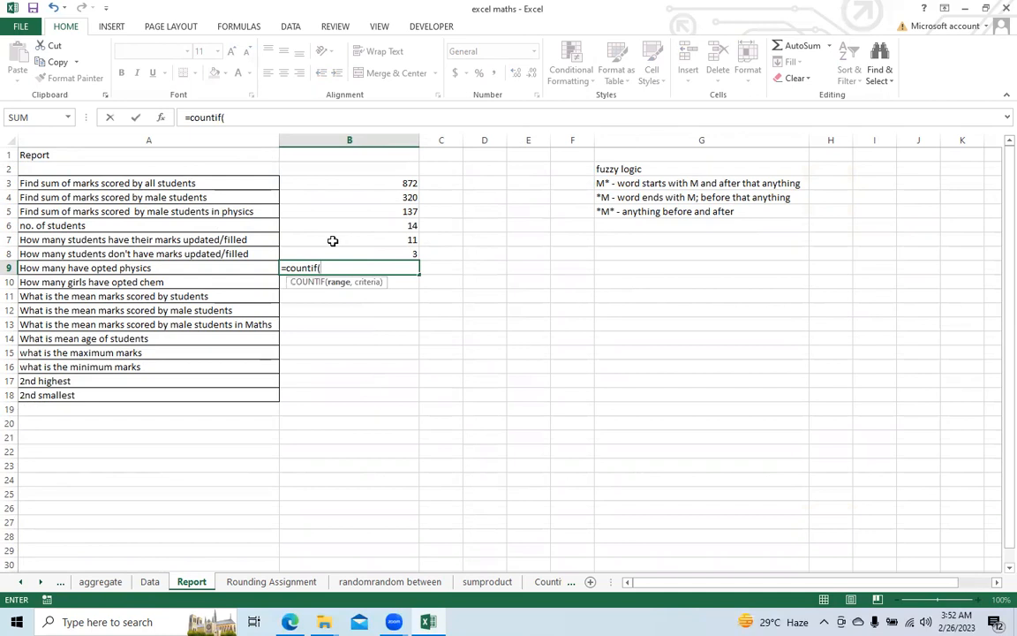
{"action": "left_click", "coordinate": [148, 582]}
{"action": "left_click", "coordinate": [236, 143]}
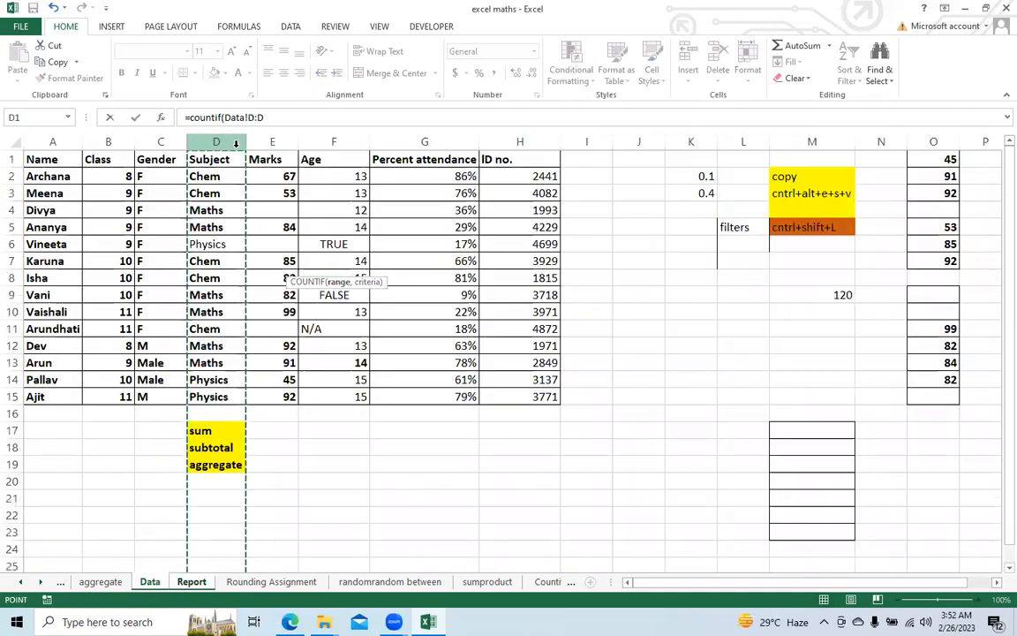
{"action": "type", "text": ",\"physics"}
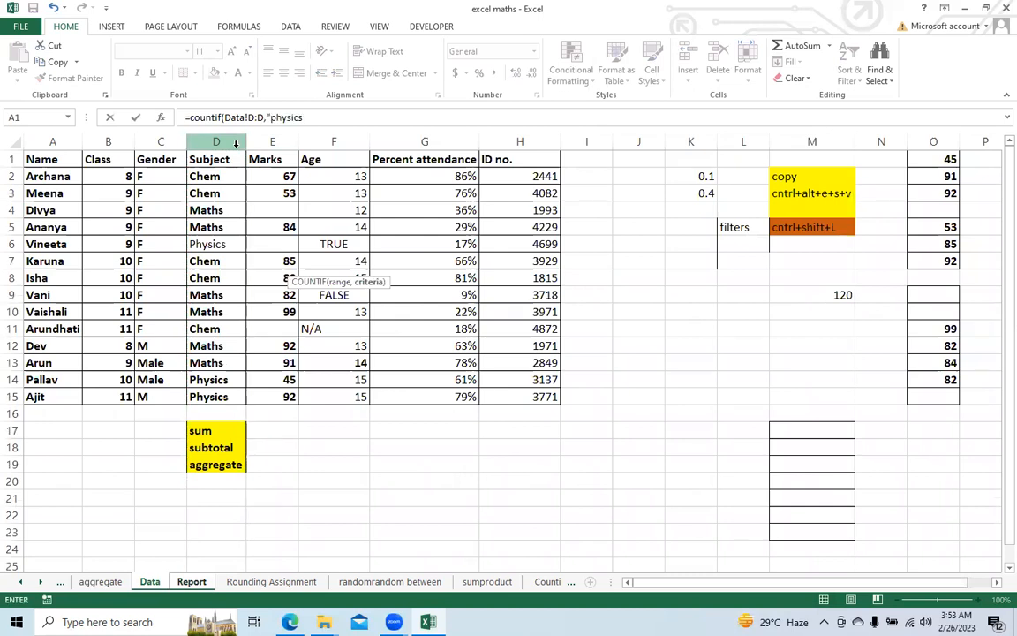
{"action": "key", "text": "Return"}
{"action": "left_click", "coordinate": [391, 256]}
{"action": "left_click", "coordinate": [391, 267]}
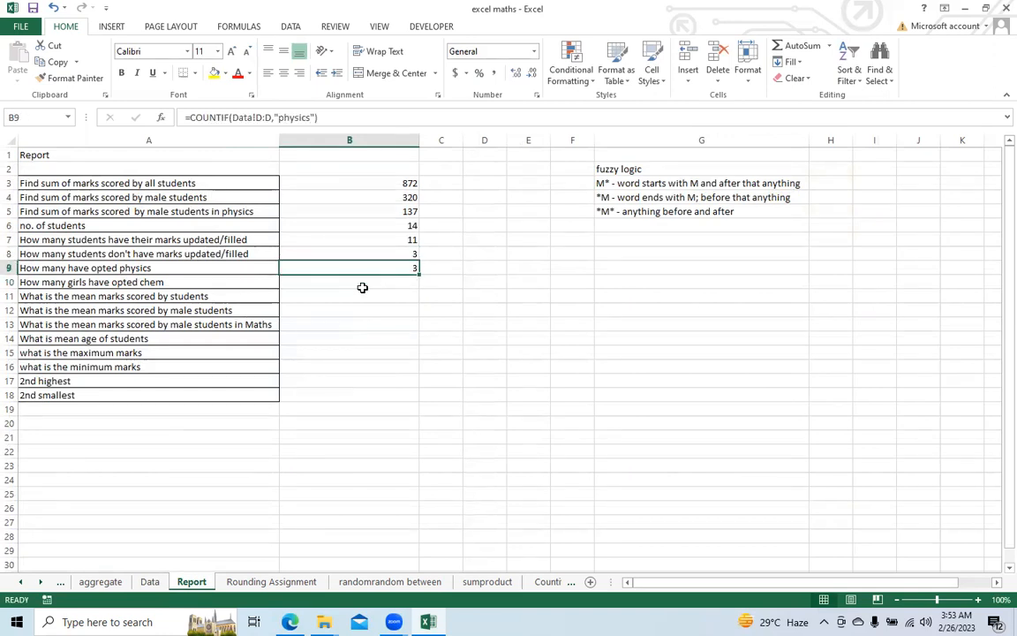
Step: Start a COUNTIFS formula in cell B10 for girls who opted chem, with the Gender column Data!C:C as the first criteria range
{"action": "left_click", "coordinate": [362, 287]}
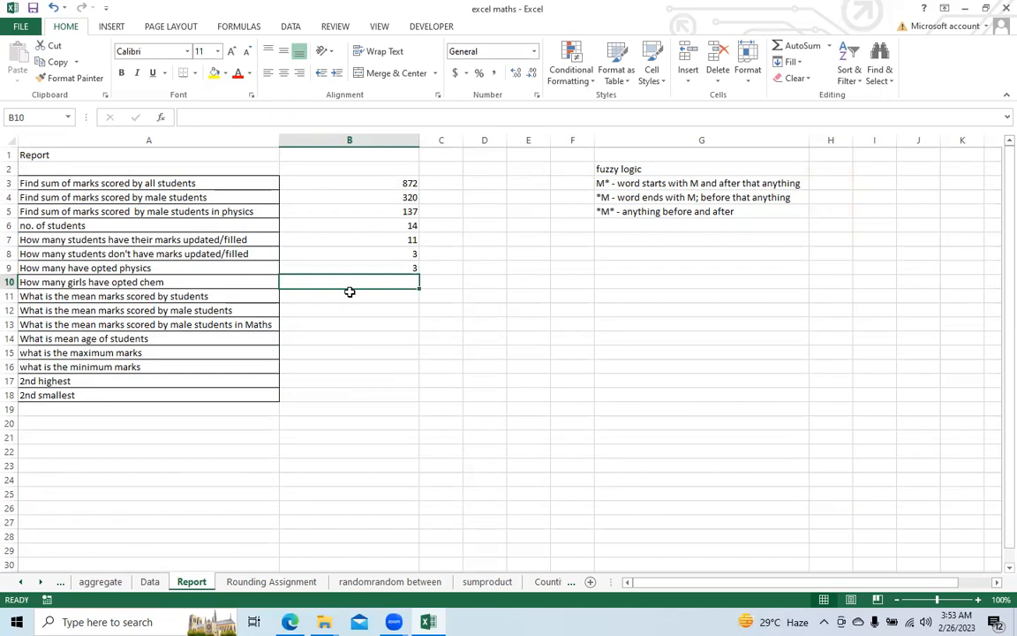
{"action": "type", "text": "=c"}
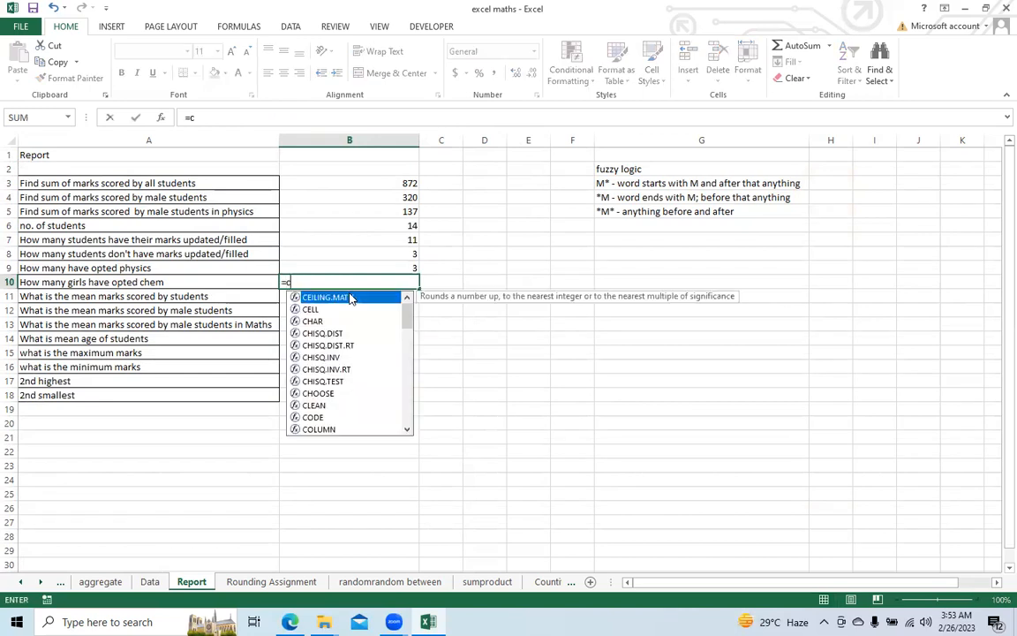
{"action": "type", "text": "ountifs"}
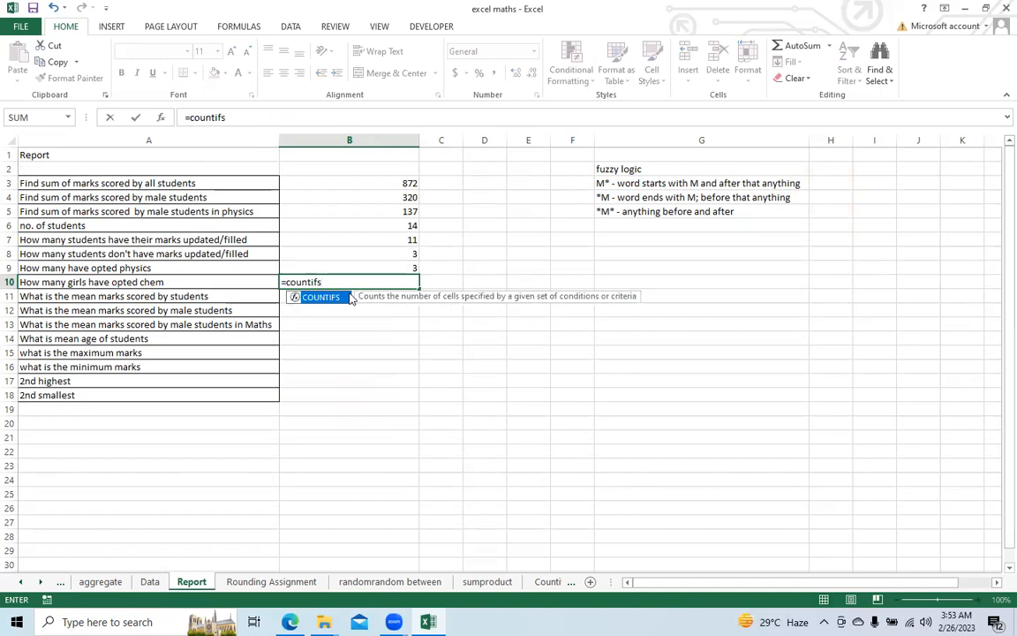
{"action": "type", "text": "("}
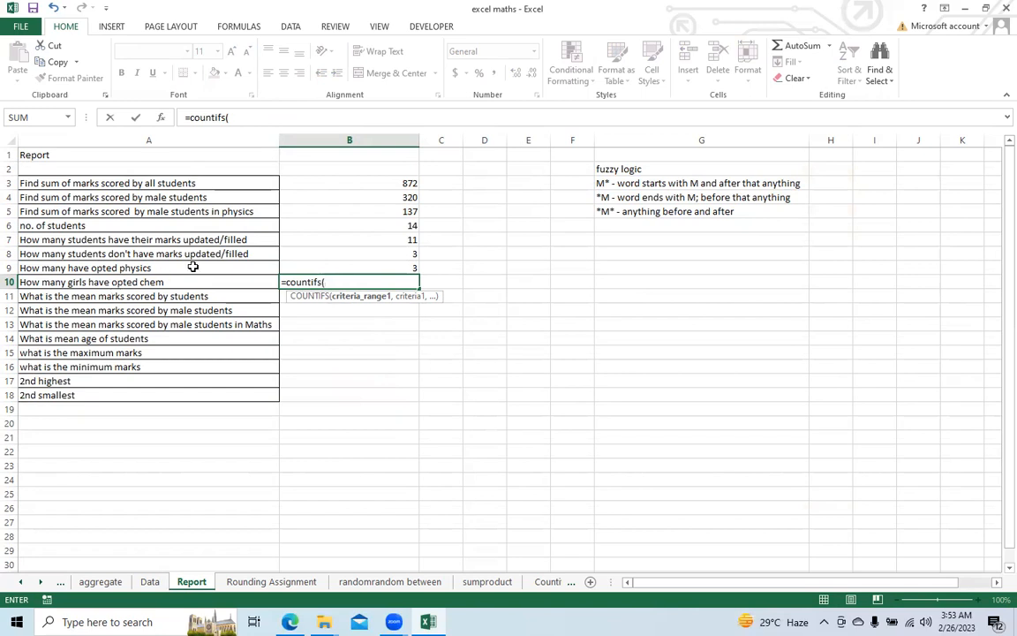
{"action": "left_click", "coordinate": [148, 583]}
{"action": "left_click", "coordinate": [147, 143]}
{"action": "type", "text": ","}
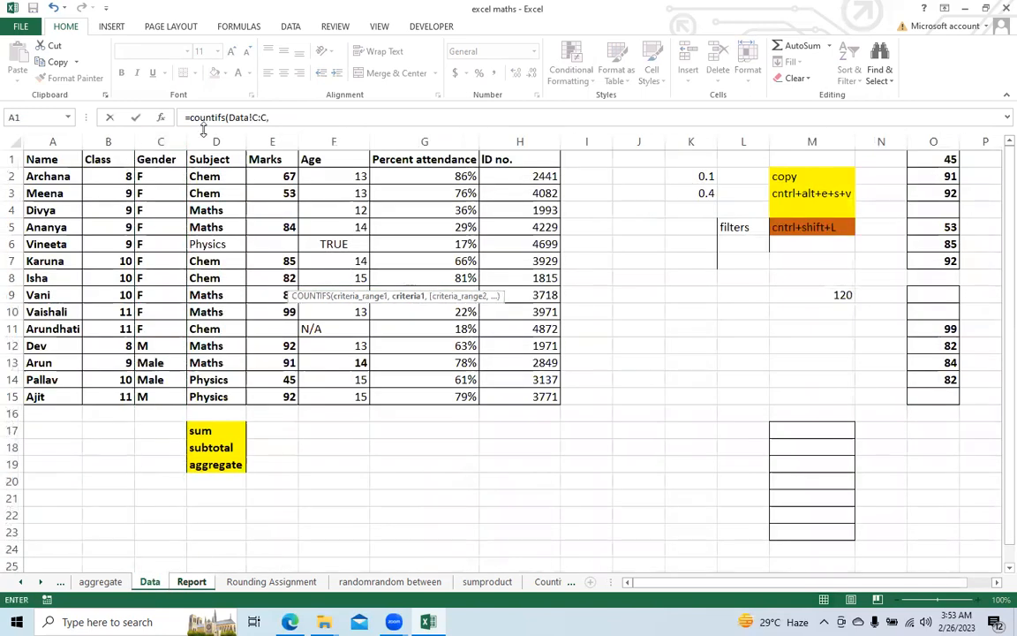
Step: Add "F" in double quotation marks as the first criterion of the COUNTIFS formula
{"action": "left_click", "coordinate": [338, 124]}
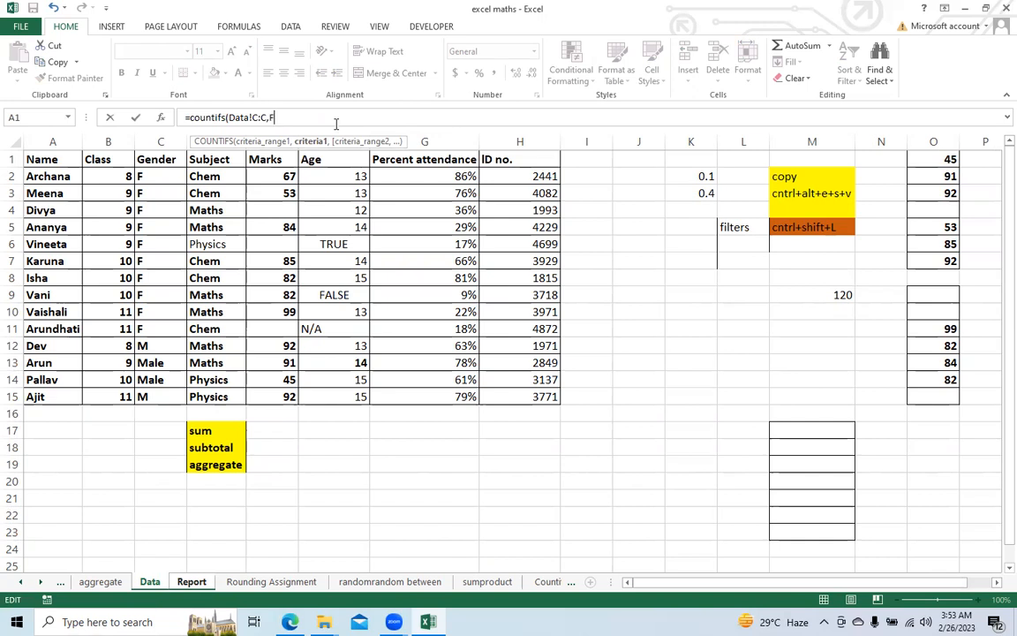
{"action": "key", "text": "BackSpace"}
{"action": "type", "text": "\"F"}
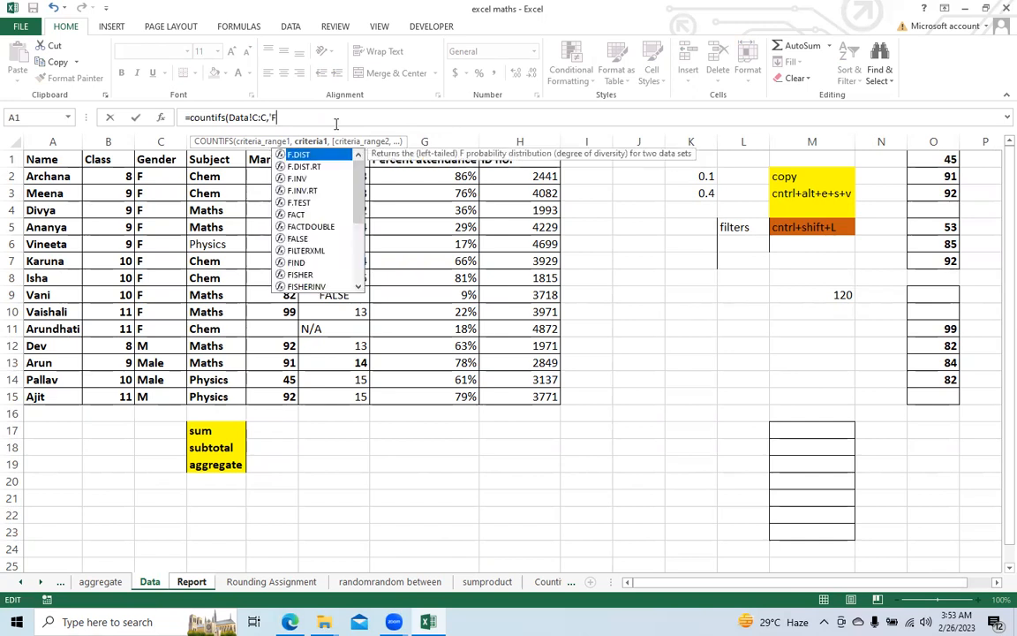
{"action": "type", "text": "\","}
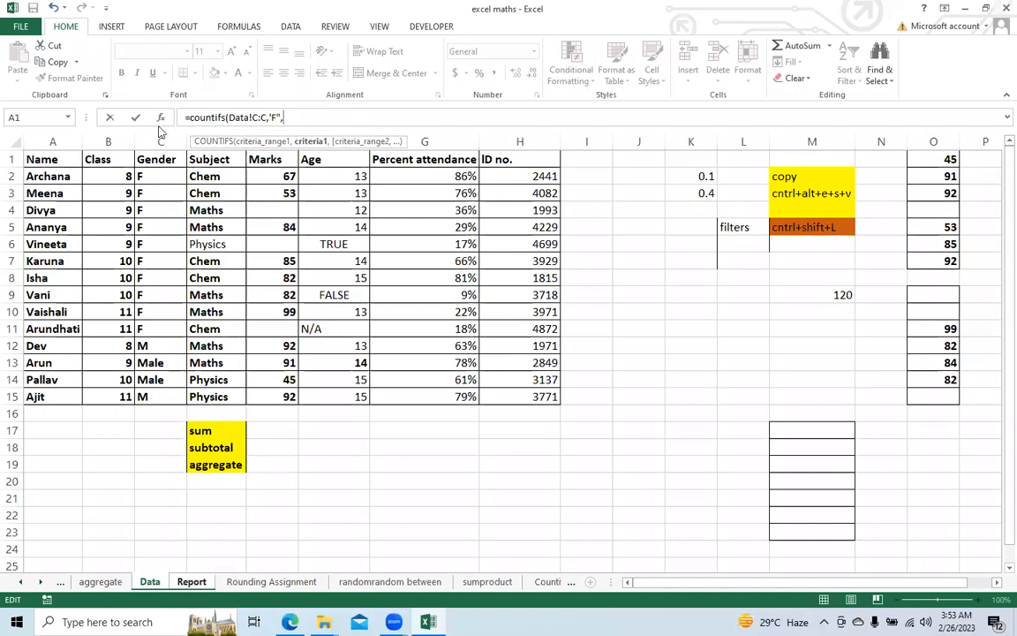
{"action": "left_click", "coordinate": [271, 118]}
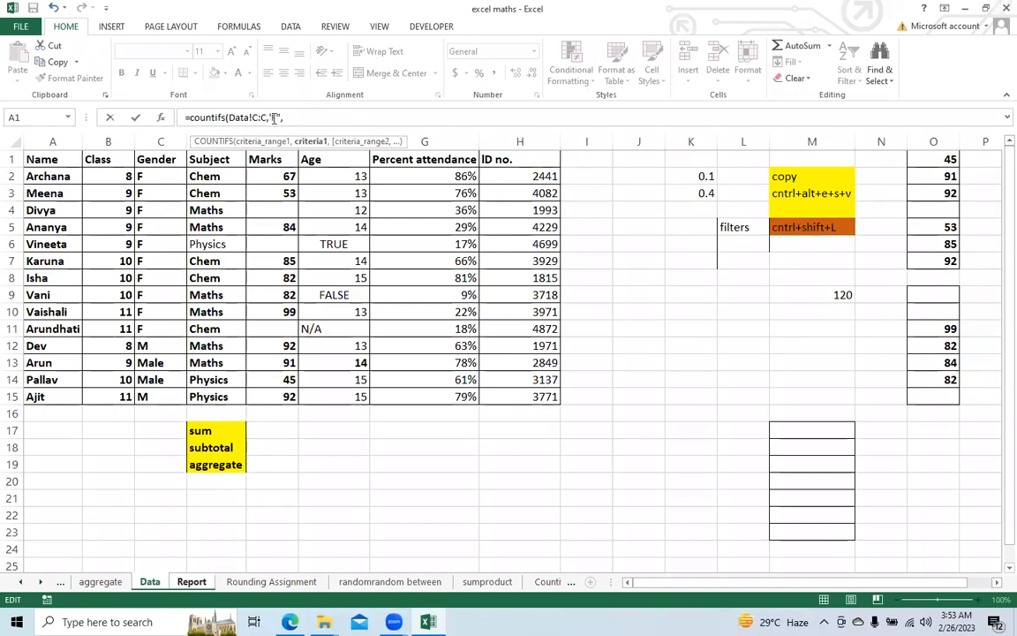
{"action": "left_click", "coordinate": [348, 119]}
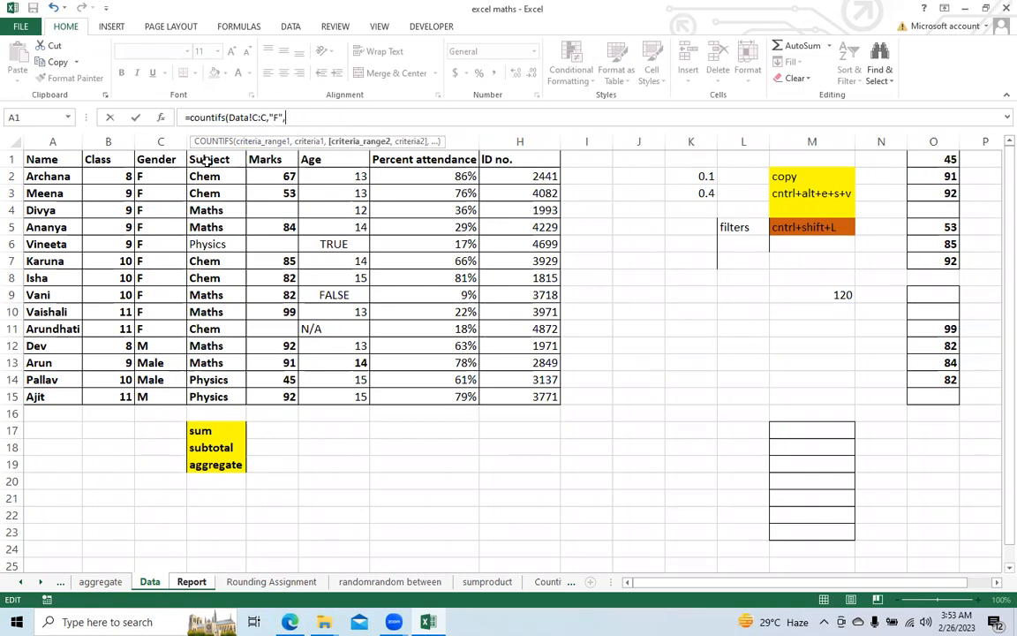
Step: Complete the COUNTIFS formula in B10 with the Subject column Data!D:D as the second criteria range and "Chemistry" as its criterion
{"action": "left_click", "coordinate": [198, 142]}
{"action": "type", "text": ",\"Chemistr"}
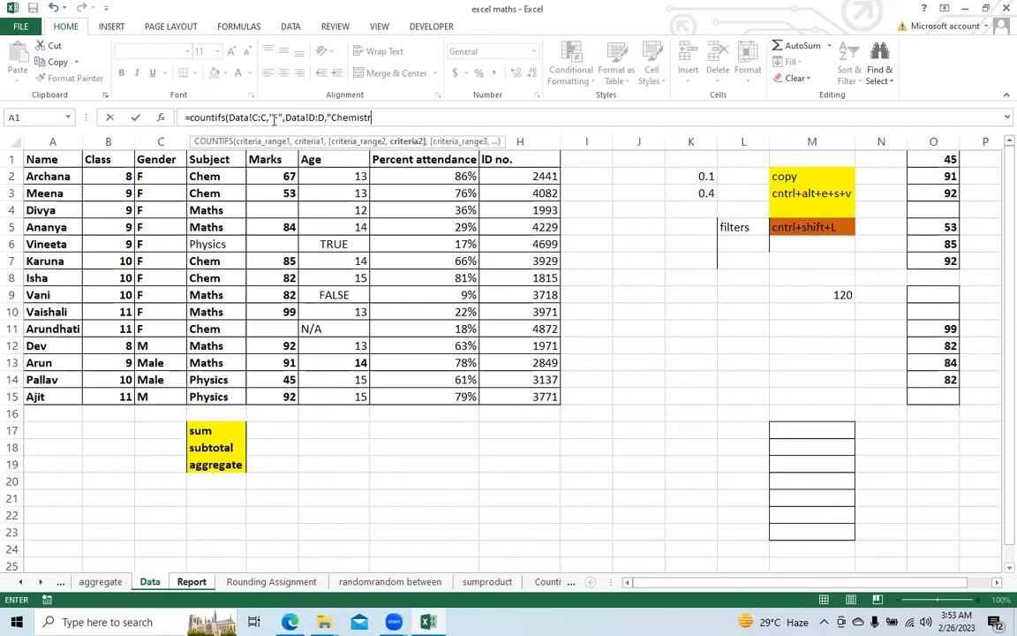
{"action": "type", "text": "y"}
{"action": "type", "text": ")"}
{"action": "key", "text": "Return"}
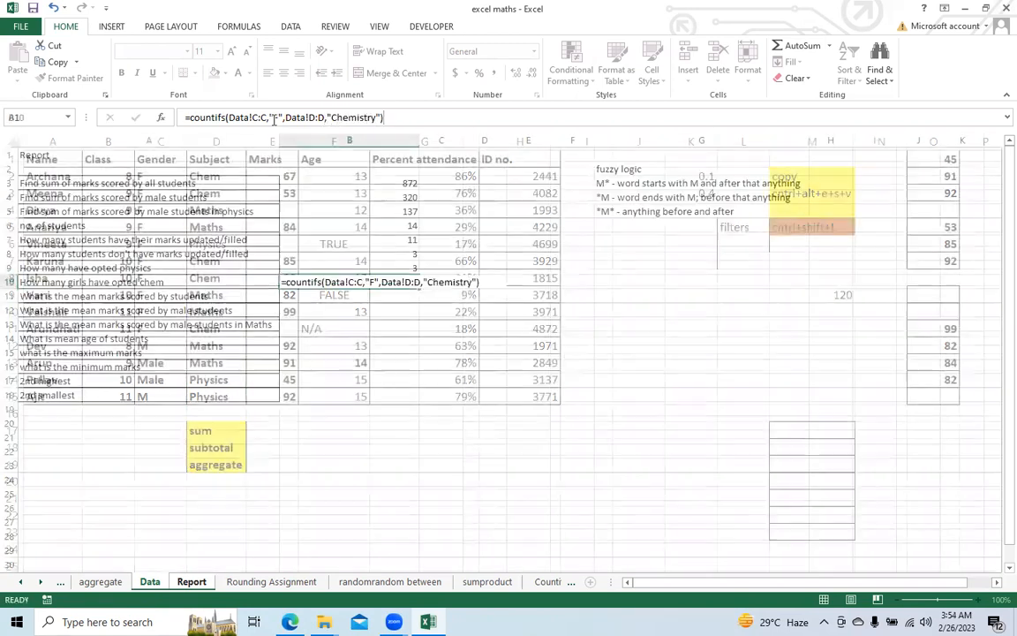
{"action": "left_click", "coordinate": [357, 282]}
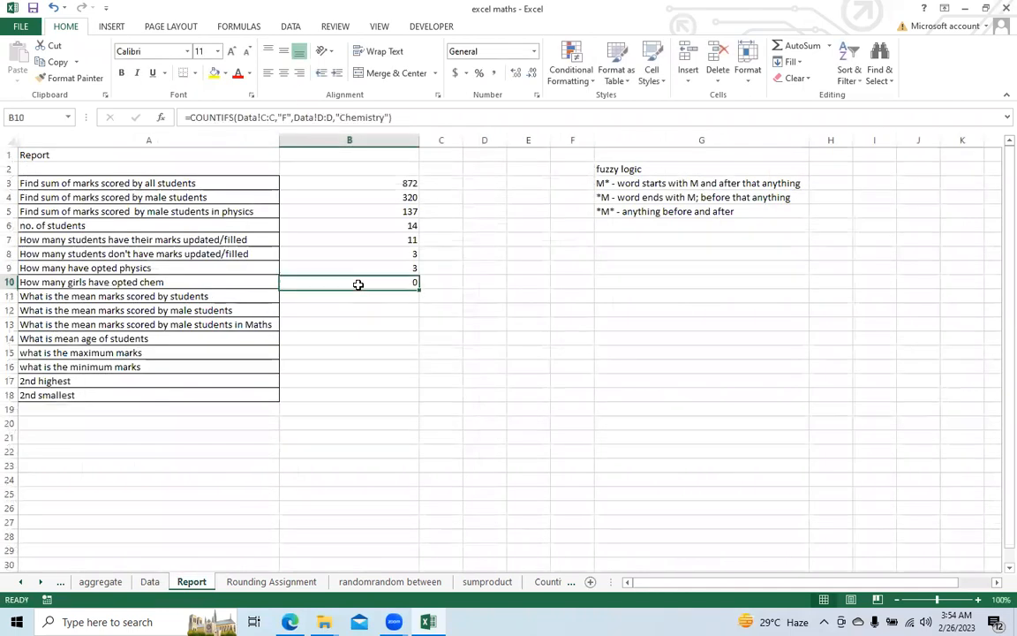
Step: Check the Subject entries on the Data sheet and shorten the subject criterion of the COUNTIFS formula in B10 to "Chemi"
{"action": "left_click", "coordinate": [149, 582]}
{"action": "left_click", "coordinate": [166, 478]}
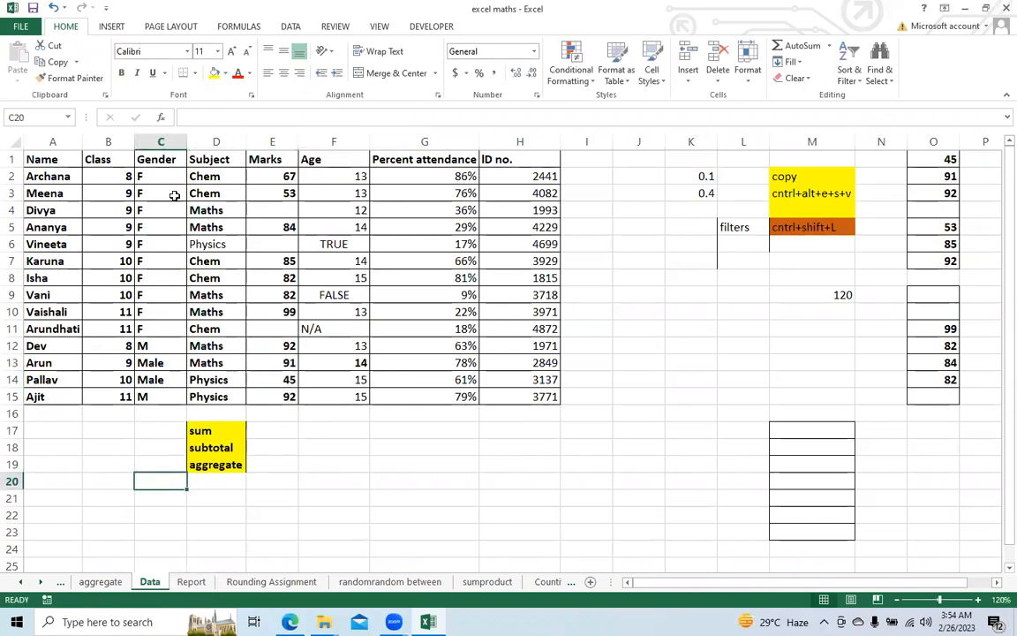
{"action": "left_click", "coordinate": [190, 581]}
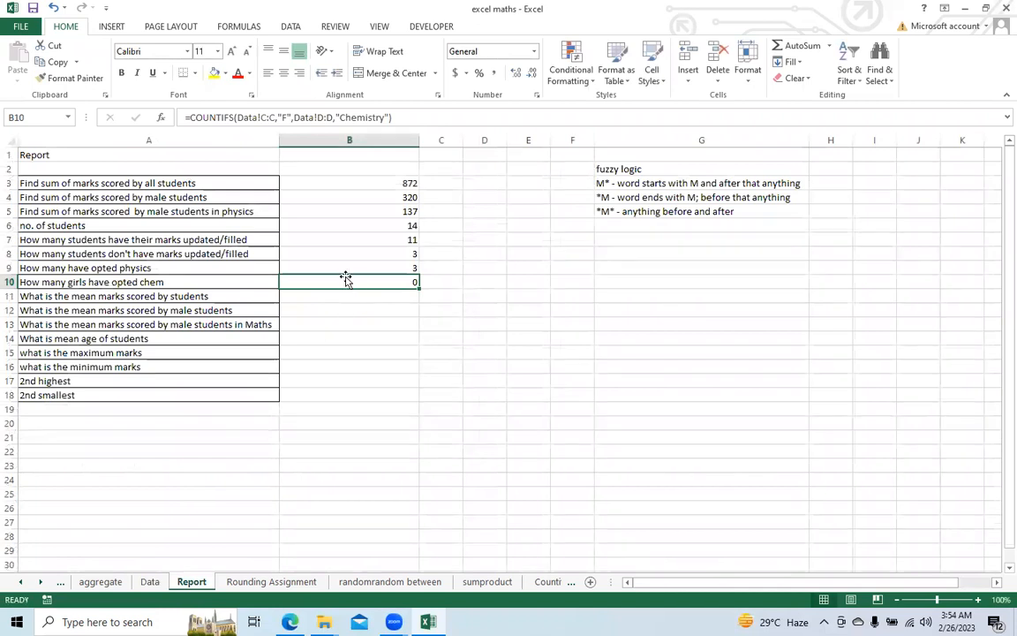
{"action": "left_click", "coordinate": [151, 581]}
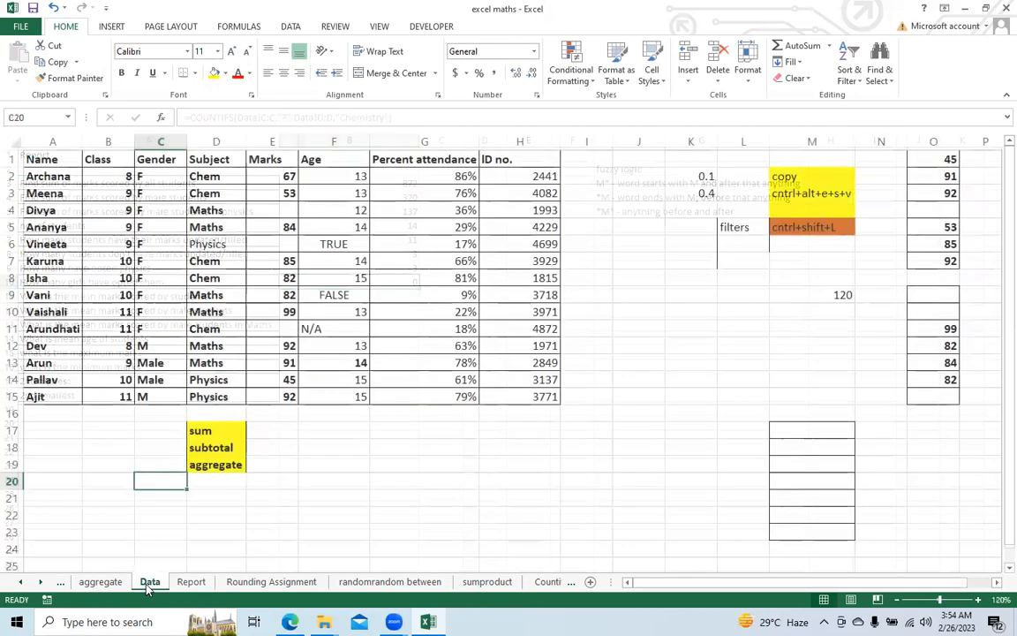
{"action": "left_click", "coordinate": [193, 582]}
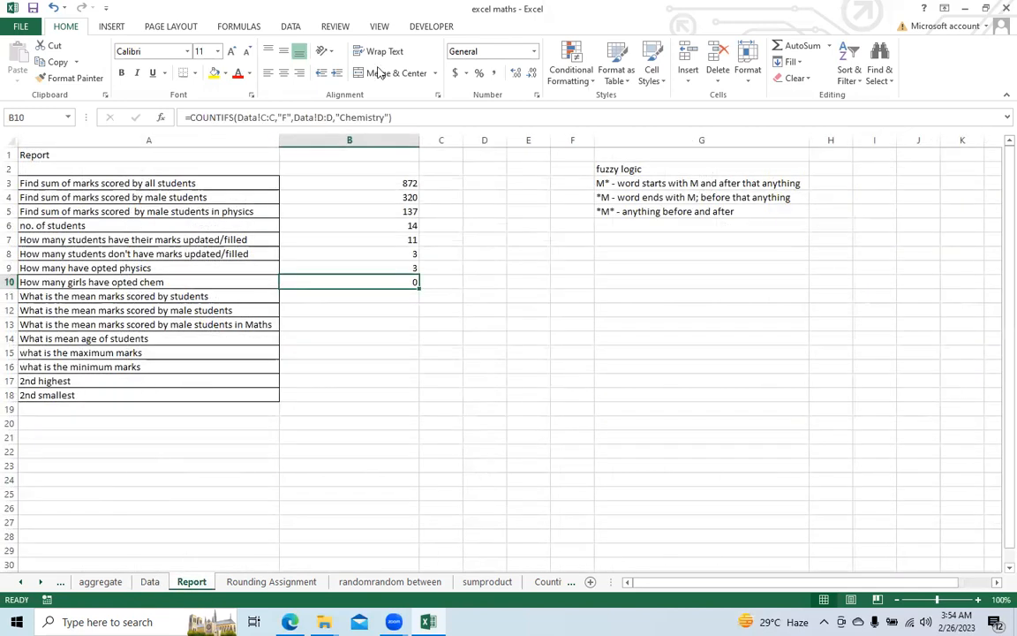
{"action": "left_click", "coordinate": [386, 121]}
{"action": "key", "text": "BackSpace"}
{"action": "key", "text": "BackSpace"}
{"action": "key", "text": "BackSpace"}
{"action": "key", "text": "BackSpace"}
{"action": "key", "text": "ctrl+Return"}
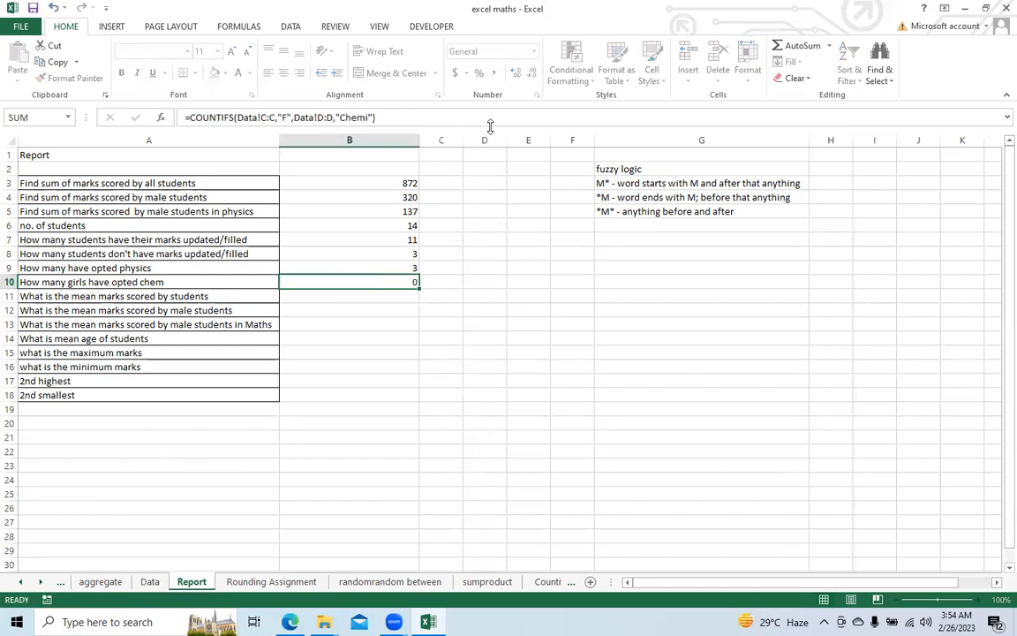
{"action": "key", "text": "Return"}
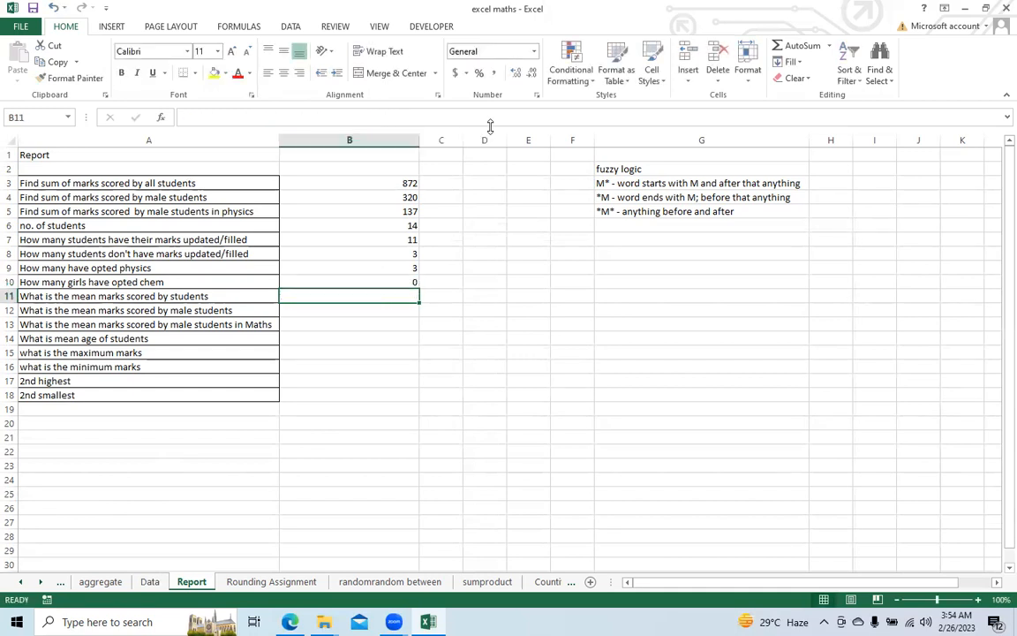
Step: Correct the subject criterion of the COUNTIFS formula in B10 to "Chem"
{"action": "left_click", "coordinate": [324, 277]}
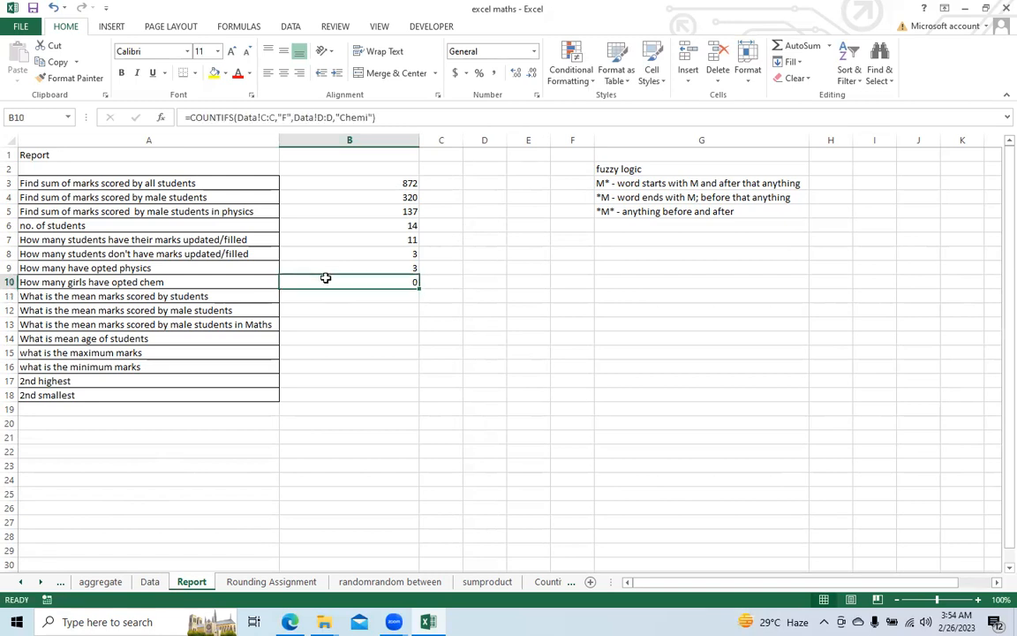
{"action": "left_click", "coordinate": [370, 116]}
{"action": "key", "text": "BackSpace"}
{"action": "key", "text": "Return"}
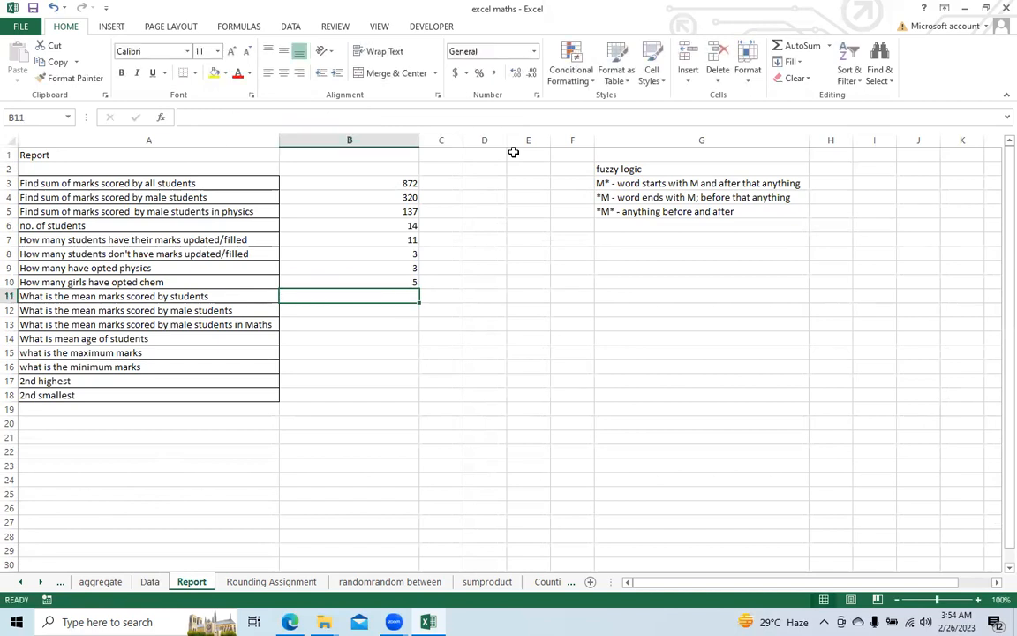
{"action": "left_click", "coordinate": [402, 282]}
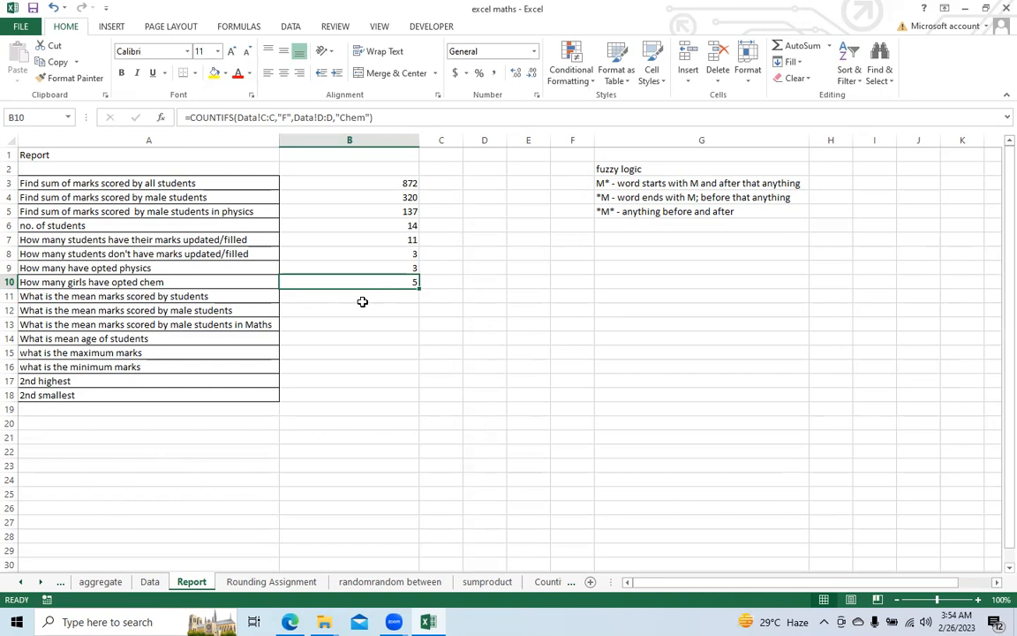
Step: Enter an AVERAGE formula in cell B11 for the students' mean marks, using the marks range E2:E15 of the Data sheet
{"action": "left_click", "coordinate": [11, 296]}
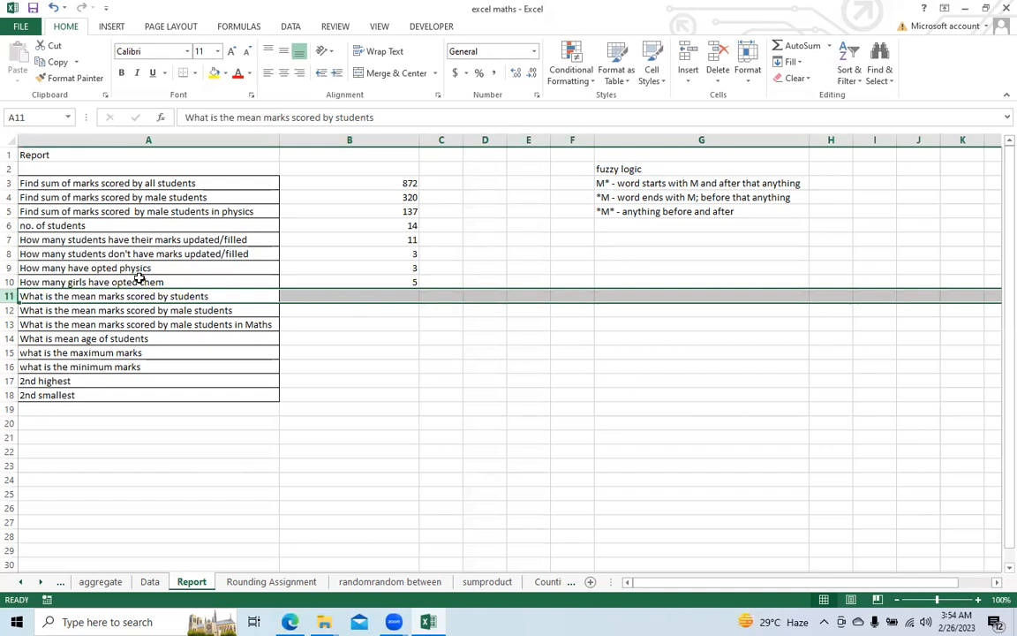
{"action": "left_click", "coordinate": [337, 295]}
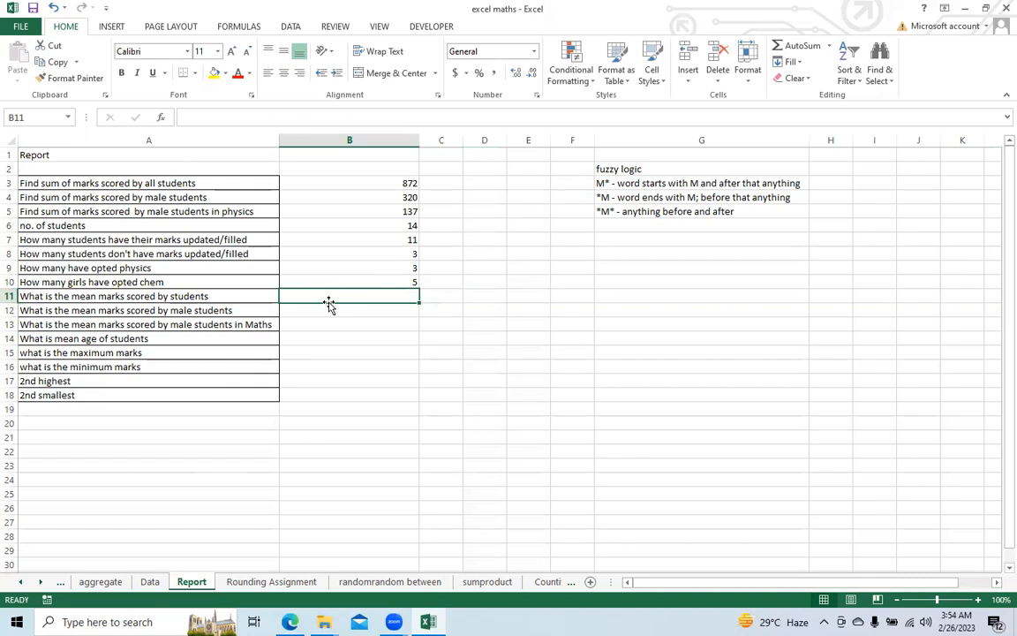
{"action": "type", "text": "=ave"}
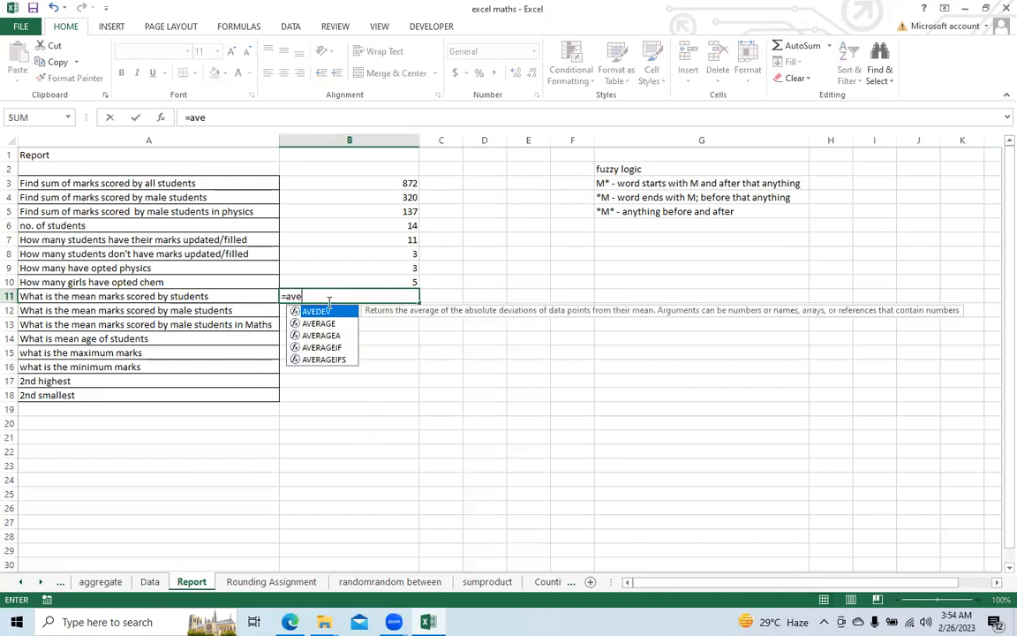
{"action": "type", "text": "ra"}
{"action": "key", "text": "Tab"}
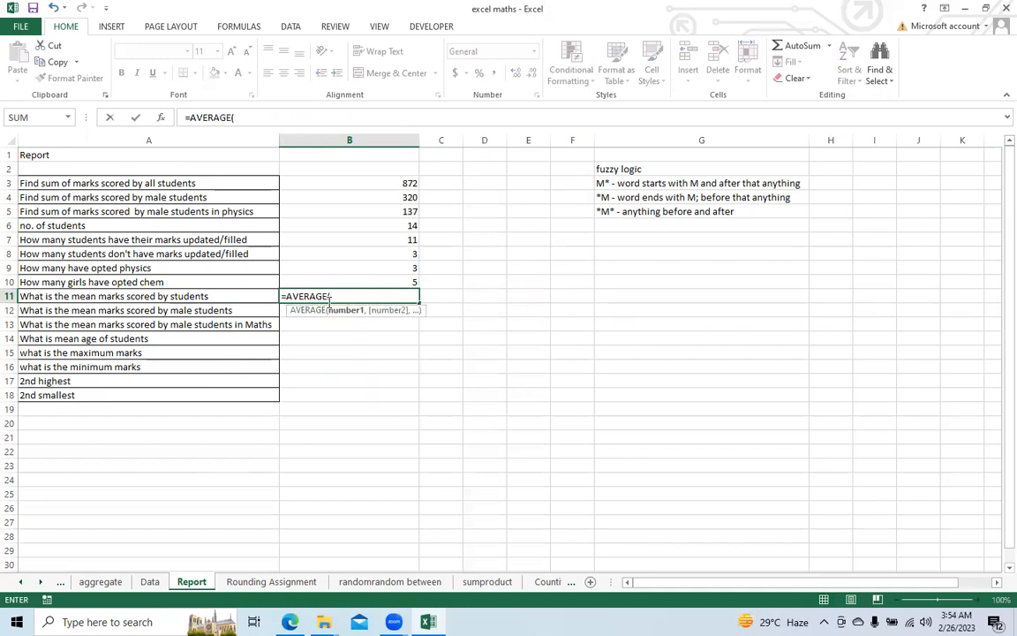
{"action": "left_click", "coordinate": [149, 581]}
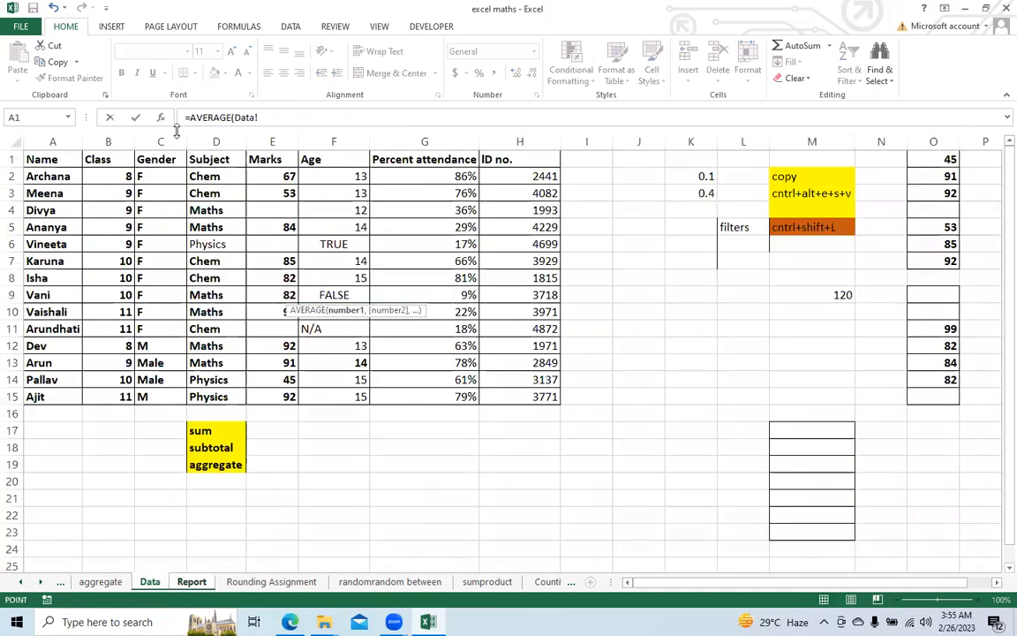
{"action": "left_click_drag", "start_coordinate": [273, 174], "coordinate": [290, 397]}
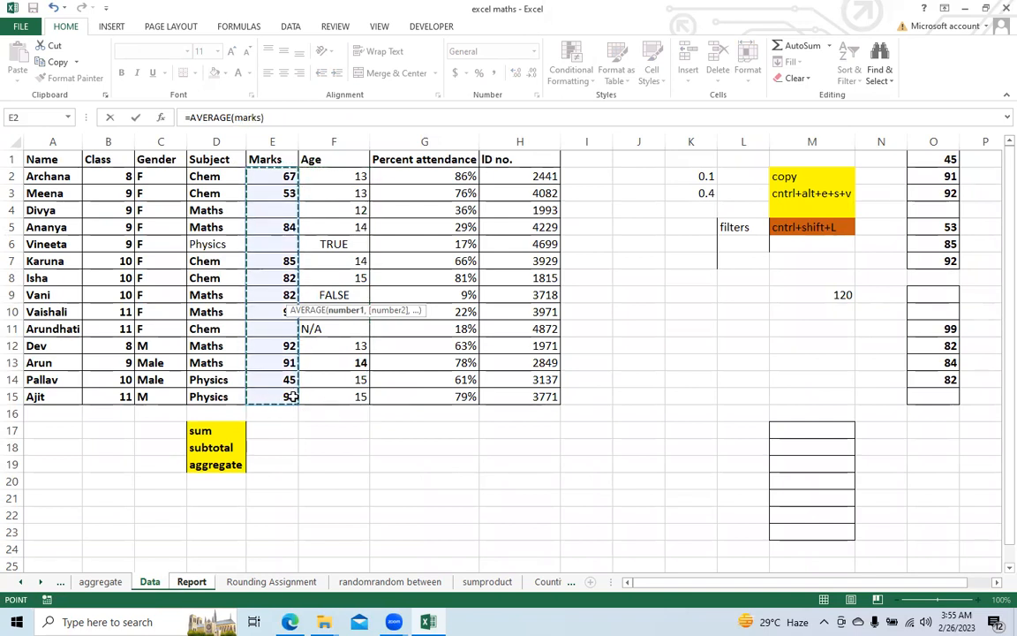
{"action": "type", "text": ")"}
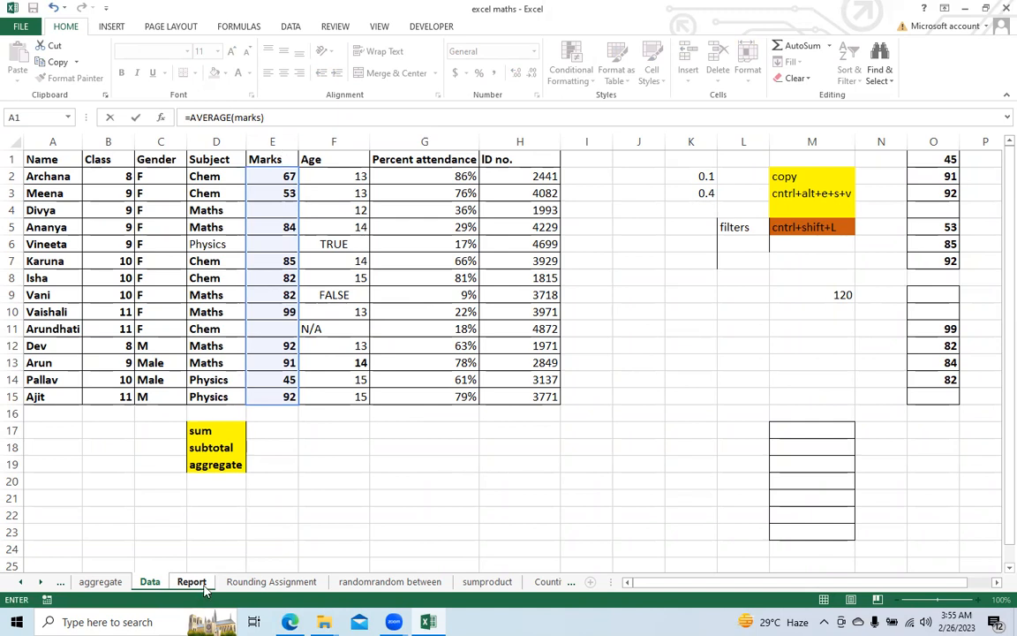
{"action": "key", "text": "Return"}
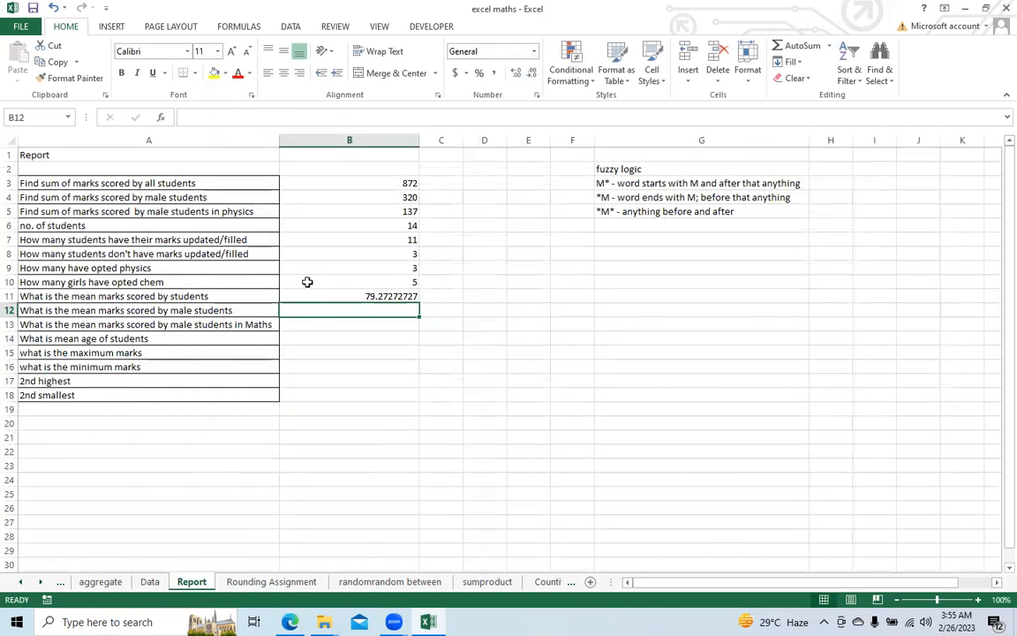
{"action": "left_click", "coordinate": [315, 292]}
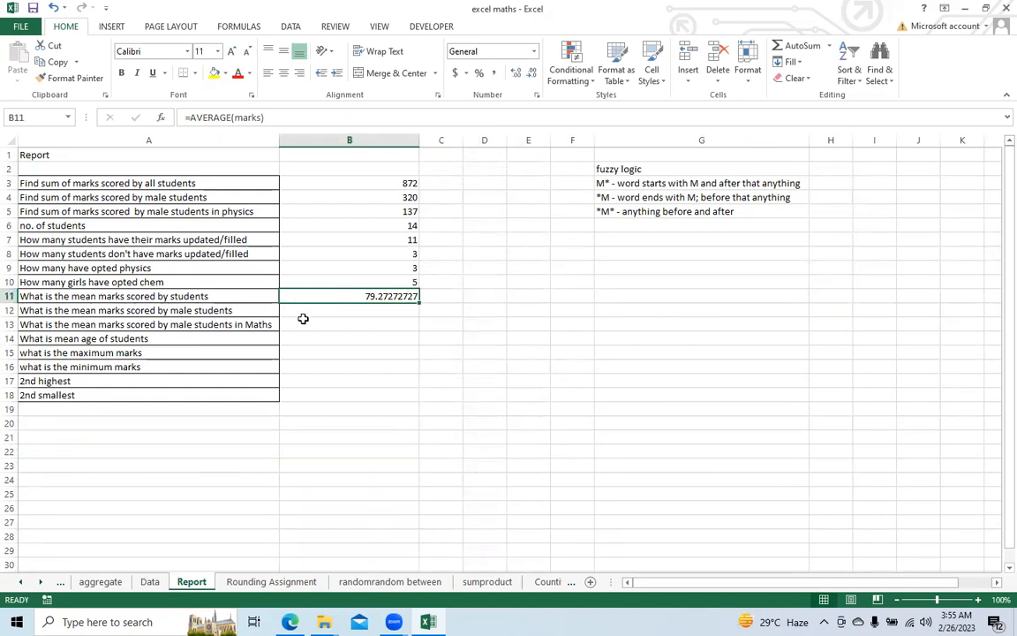
Step: Start an AVERAGEIF formula in cell B12 for male students' mean marks, with the Gender column Data!C:C as the range
{"action": "left_click", "coordinate": [312, 314]}
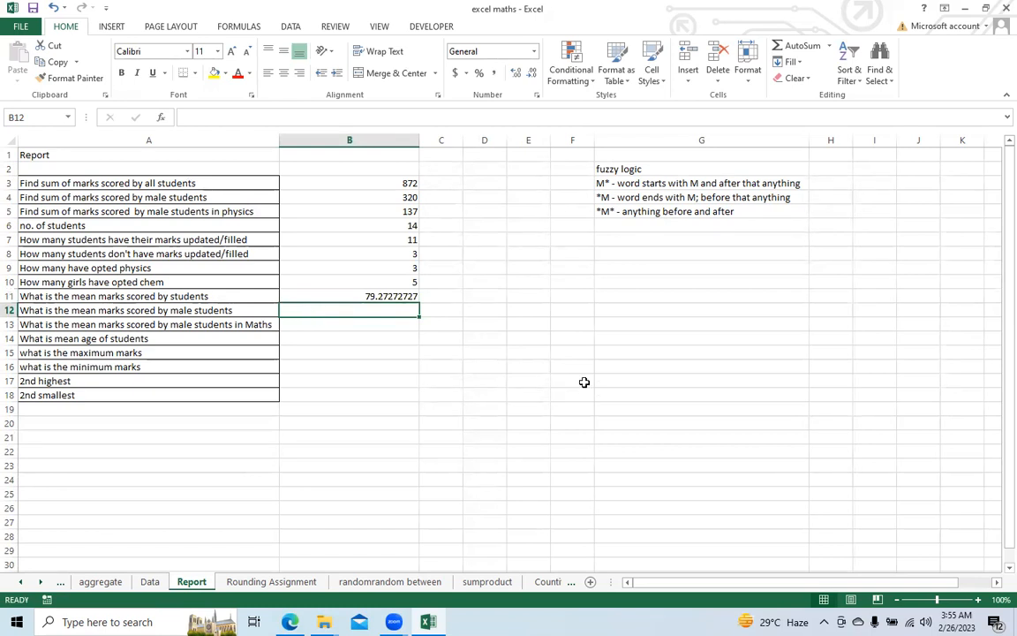
{"action": "type", "text": "=a"}
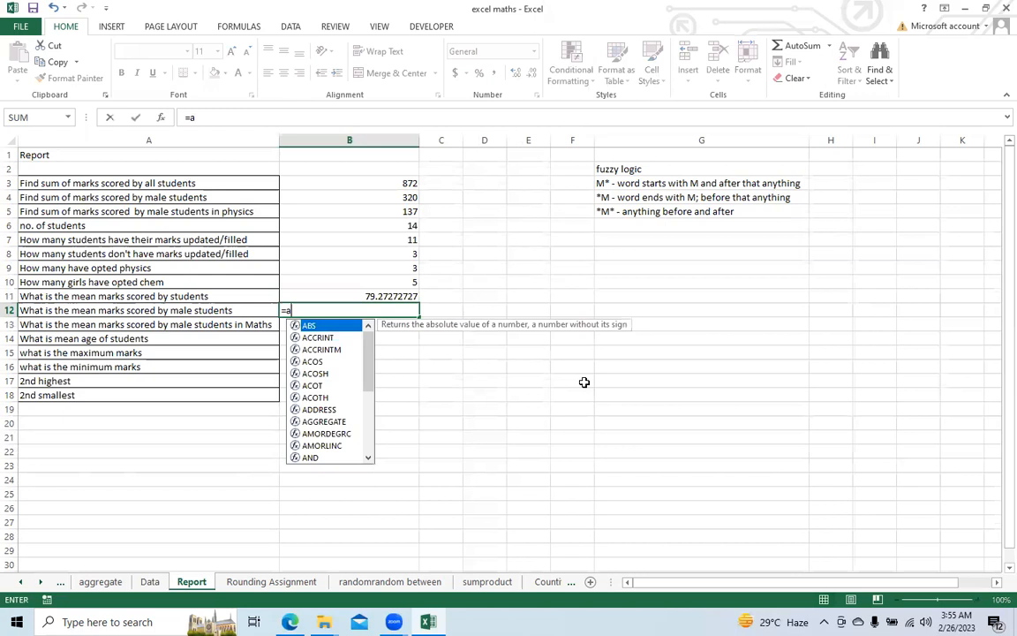
{"action": "type", "text": "verage"}
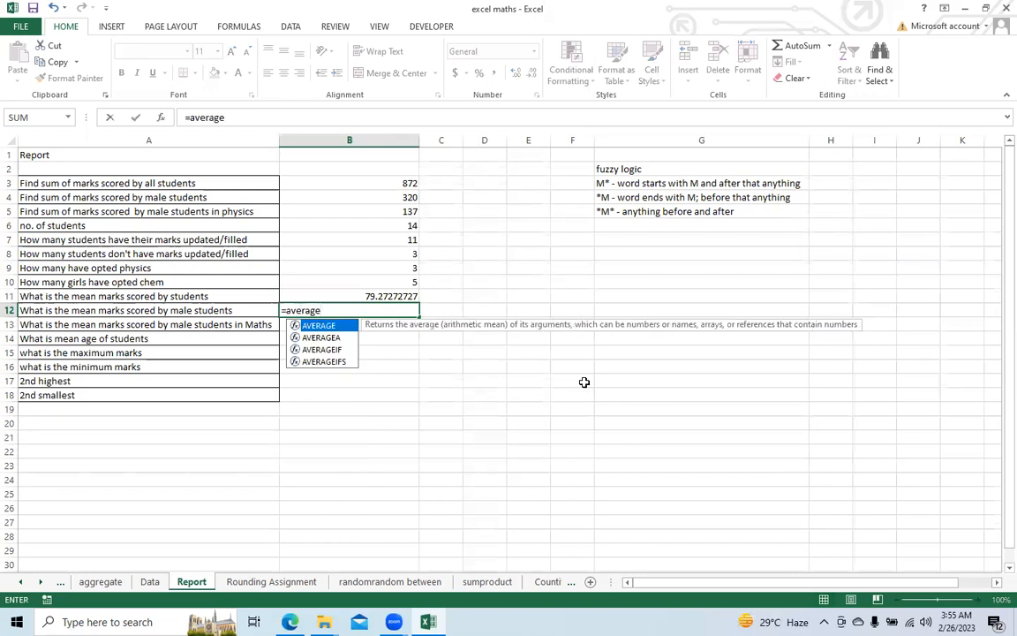
{"action": "type", "text": "if("}
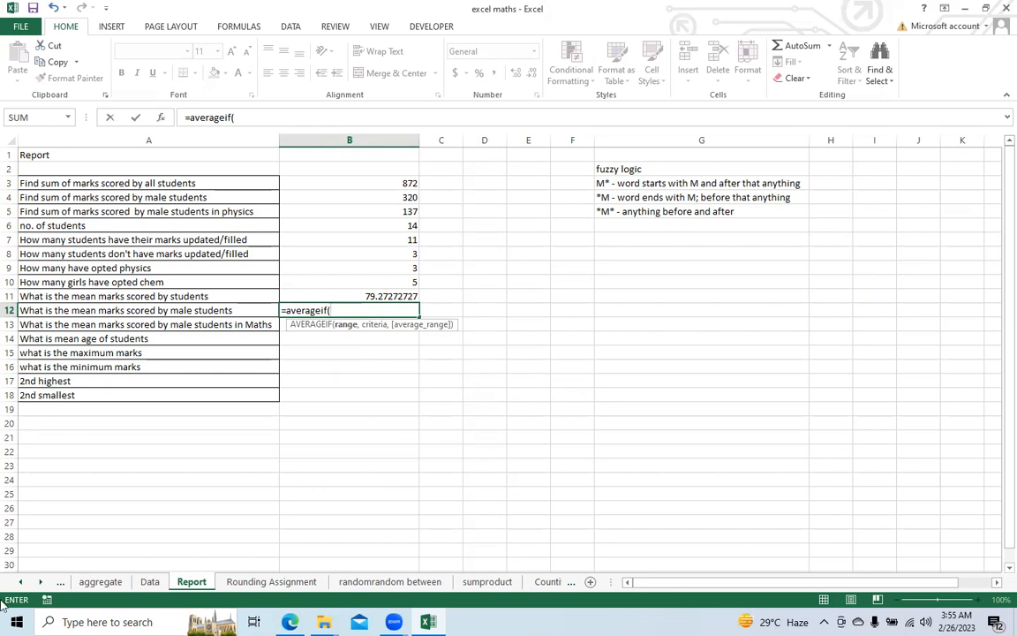
{"action": "left_click", "coordinate": [150, 583]}
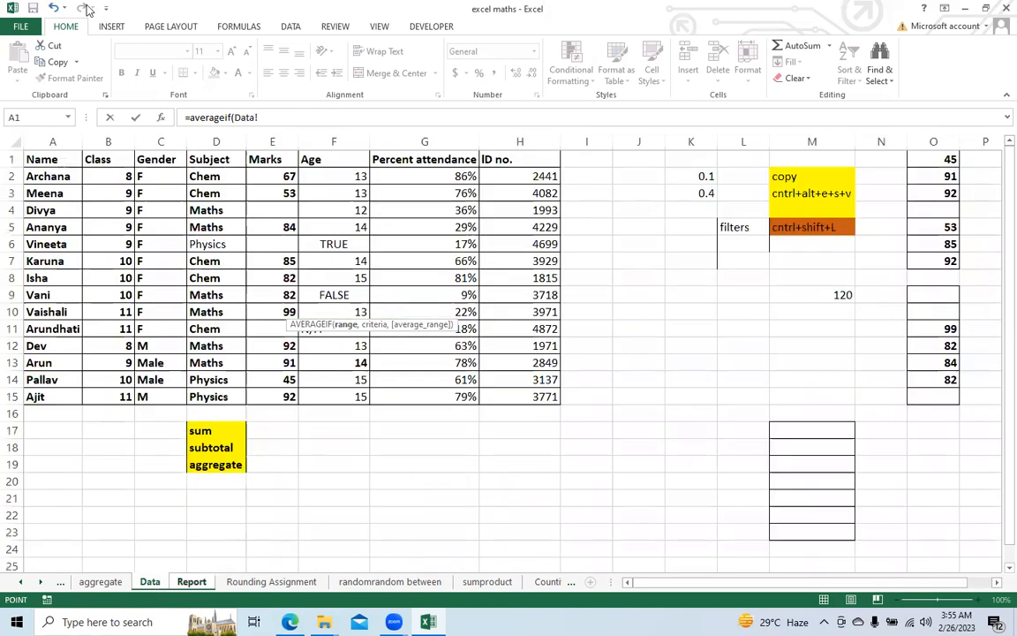
{"action": "left_click", "coordinate": [162, 142]}
Step: Complete the AVERAGEIF formula with "M*" as the criterion and the Marks column Data!E:E as the average range
{"action": "type", "text": ",\"M*"}
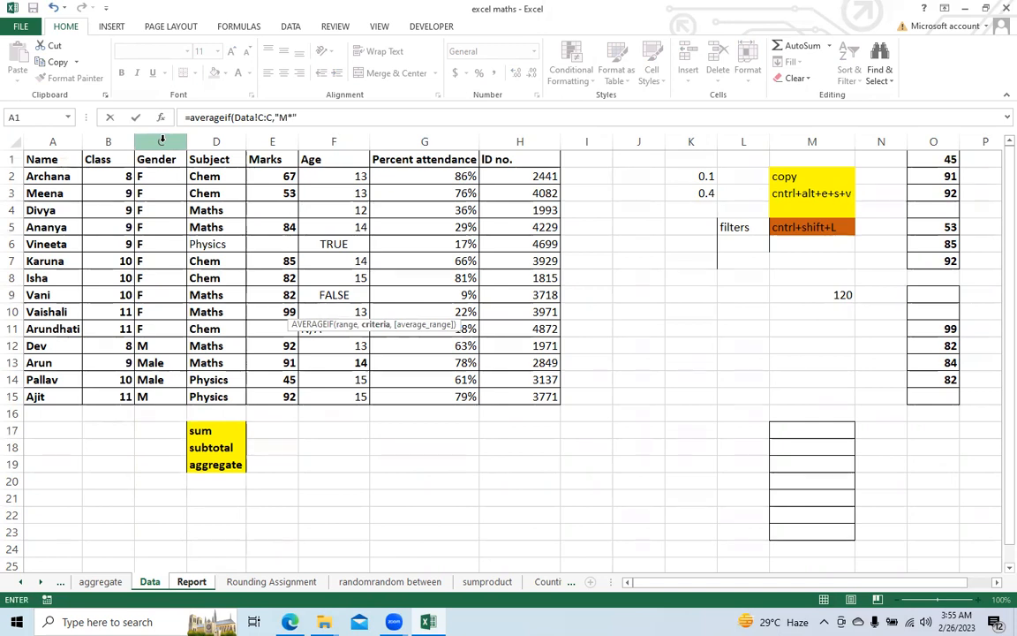
{"action": "type", "text": "\","}
{"action": "left_click", "coordinate": [286, 142]}
{"action": "type", "text": ")"}
{"action": "key", "text": "Return"}
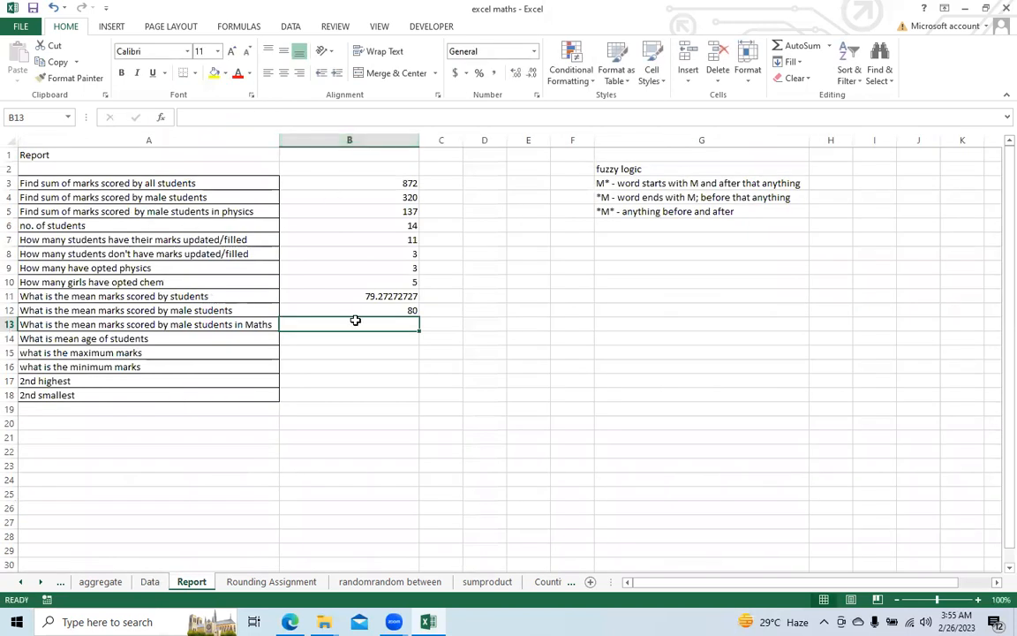
{"action": "left_click", "coordinate": [351, 310]}
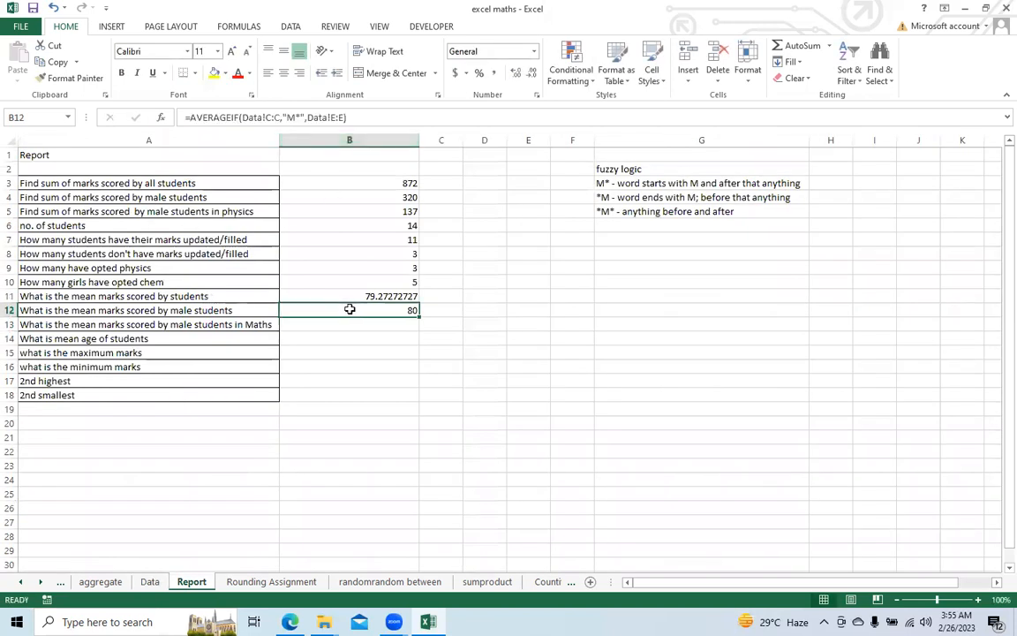
Step: Start an AVERAGEIFS formula in cell B13 for male students' mean marks in Maths, with the Marks column Data!E:E as the average range
{"action": "left_click", "coordinate": [332, 324]}
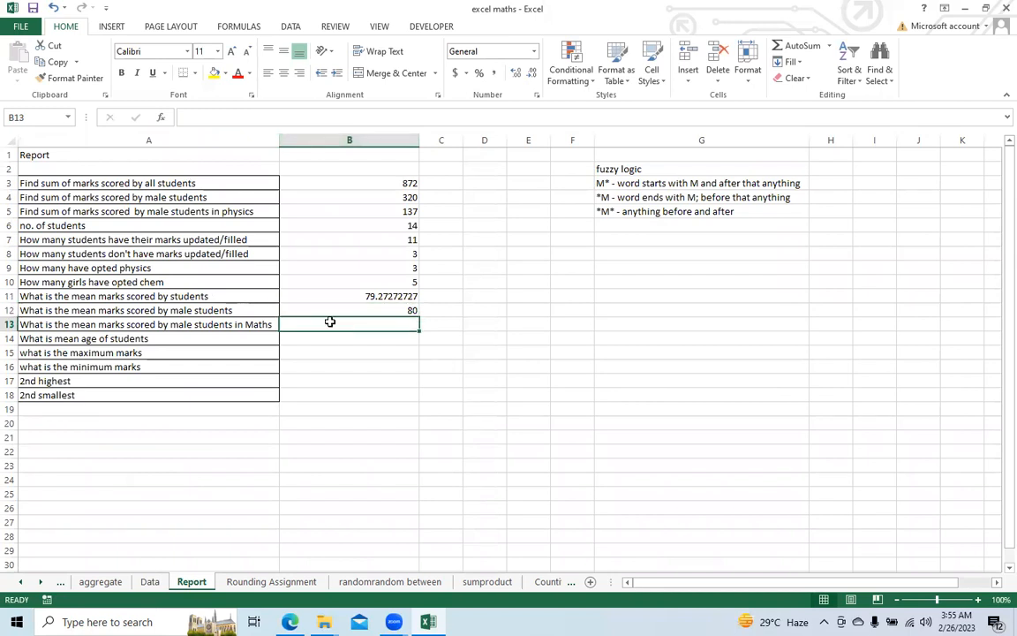
{"action": "type", "text": "=ave"}
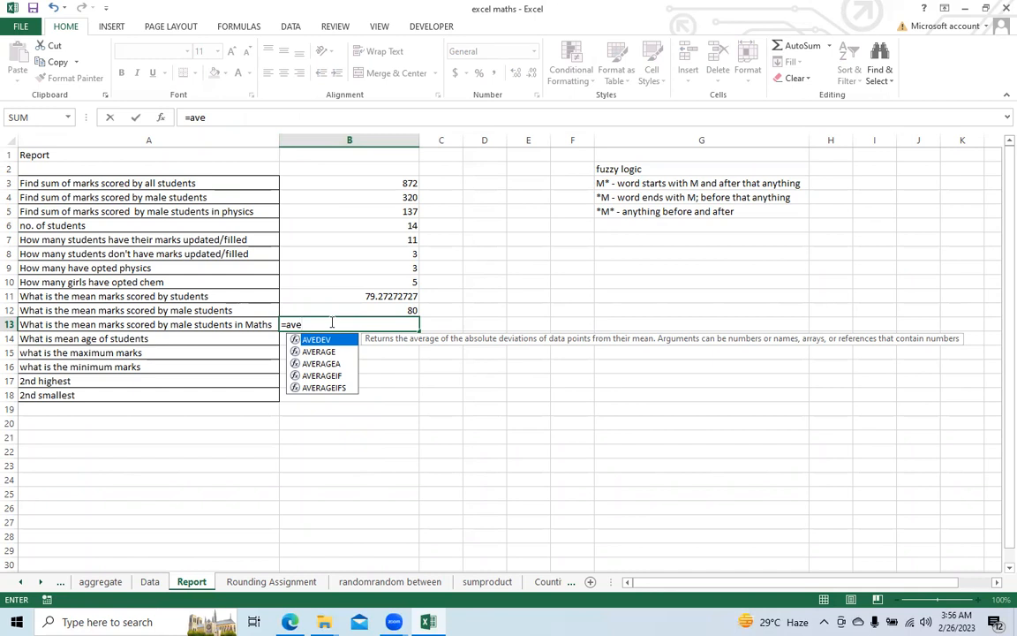
{"action": "key", "text": "Down"}
{"action": "key", "text": "Down"}
{"action": "key", "text": "Down"}
{"action": "key", "text": "Down"}
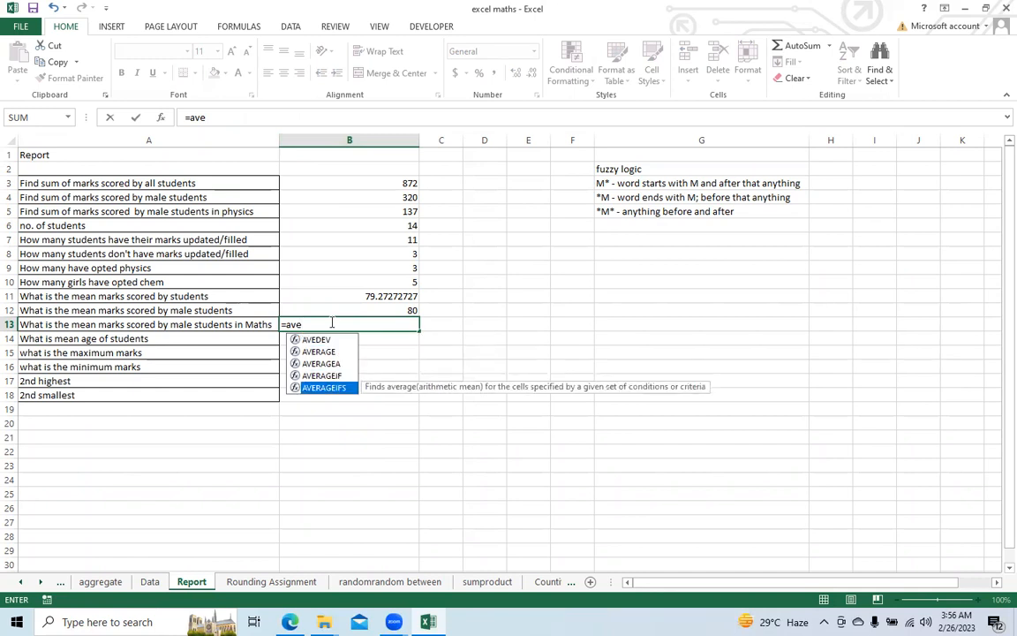
{"action": "key", "text": "Tab"}
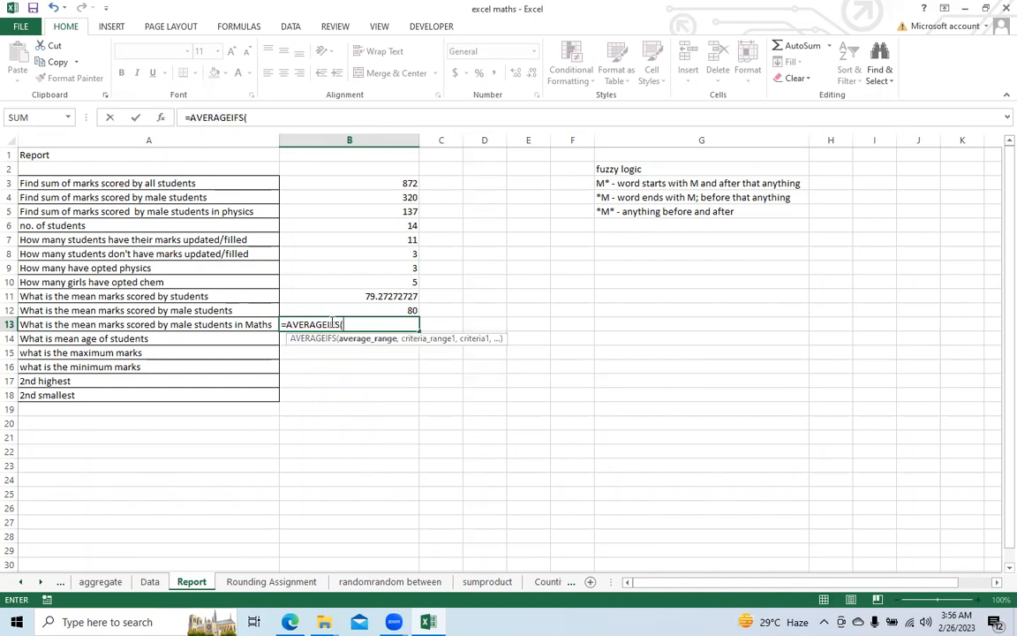
{"action": "left_click", "coordinate": [149, 581]}
{"action": "left_click", "coordinate": [269, 142]}
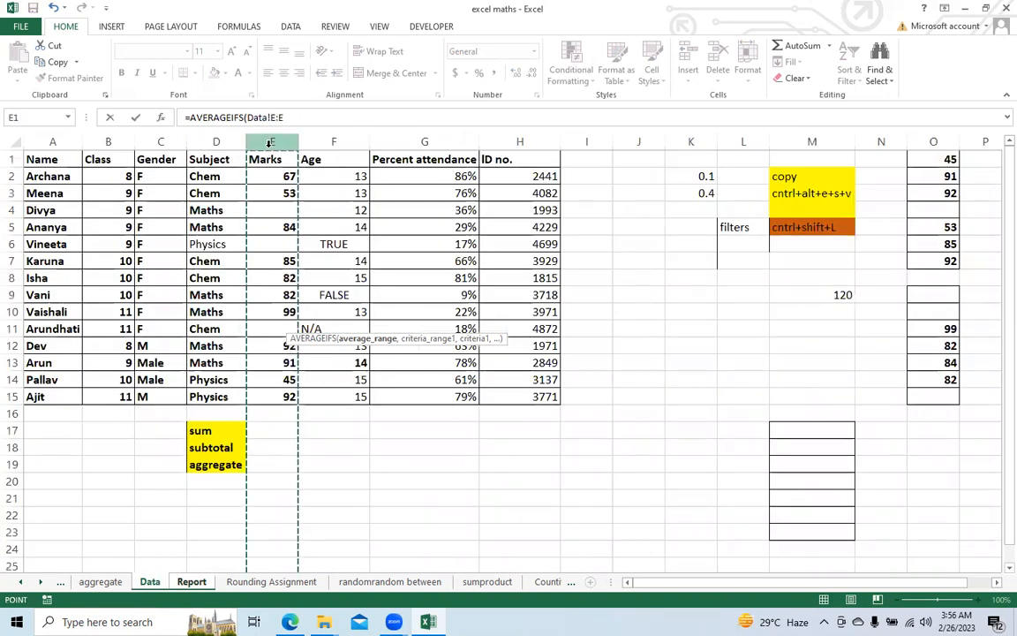
{"action": "type", "text": ","}
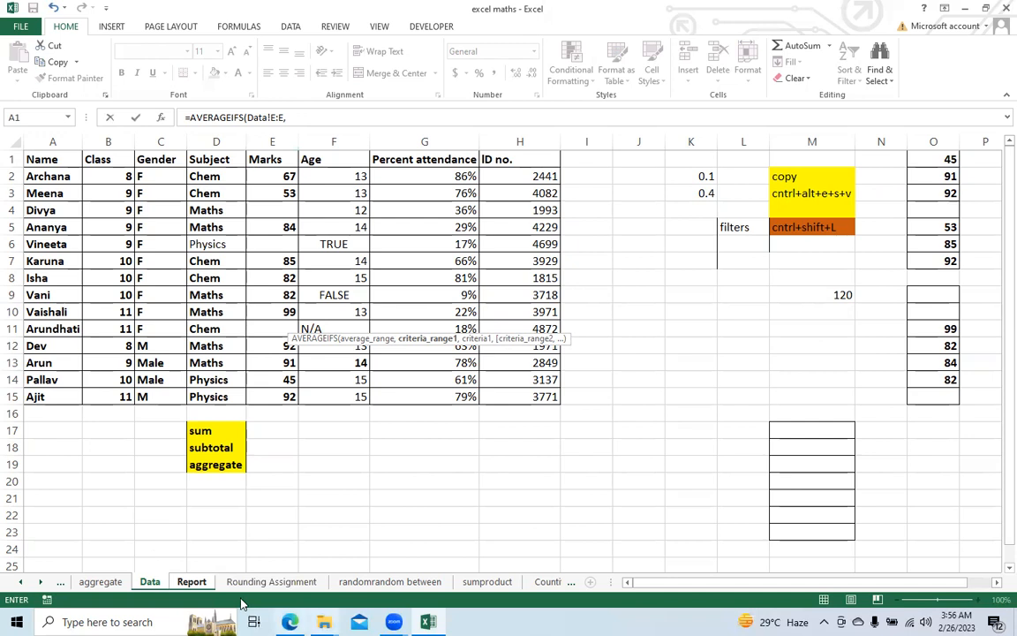
Step: Add the Gender column Data!C:C with the criterion "M*" as the first condition of the AVERAGEIFS formula
{"action": "left_click", "coordinate": [191, 582]}
{"action": "left_click", "coordinate": [152, 583]}
{"action": "left_click", "coordinate": [158, 144]}
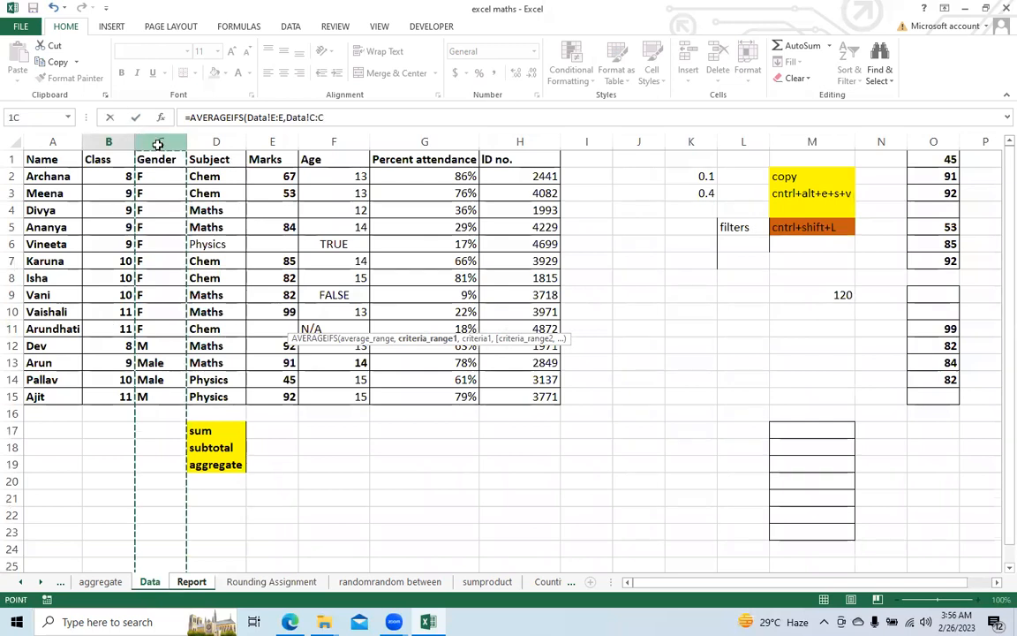
{"action": "type", "text": ",\"M"}
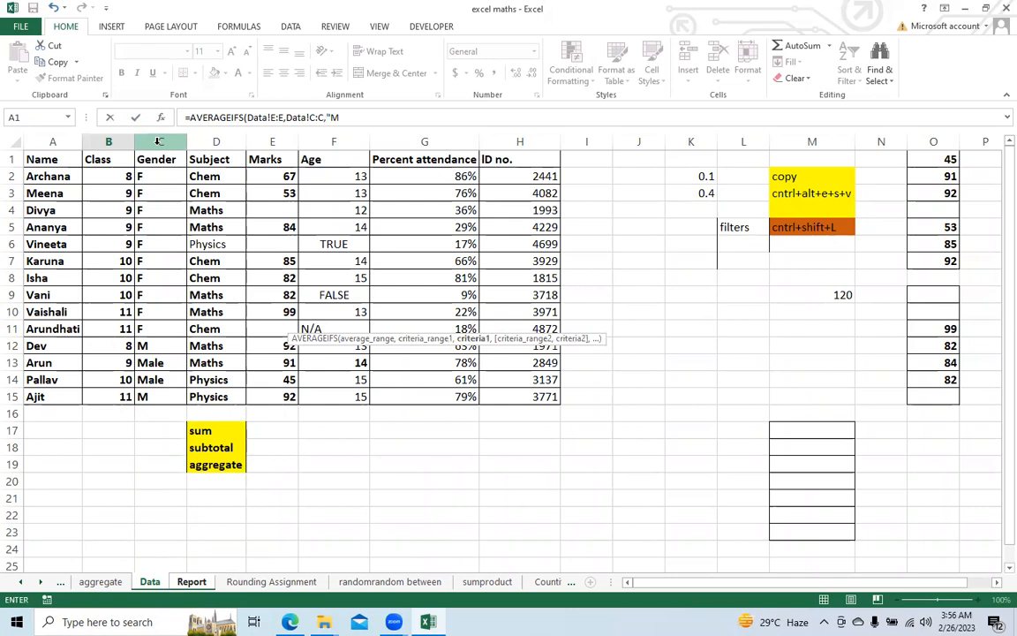
{"action": "type", "text": "*\","}
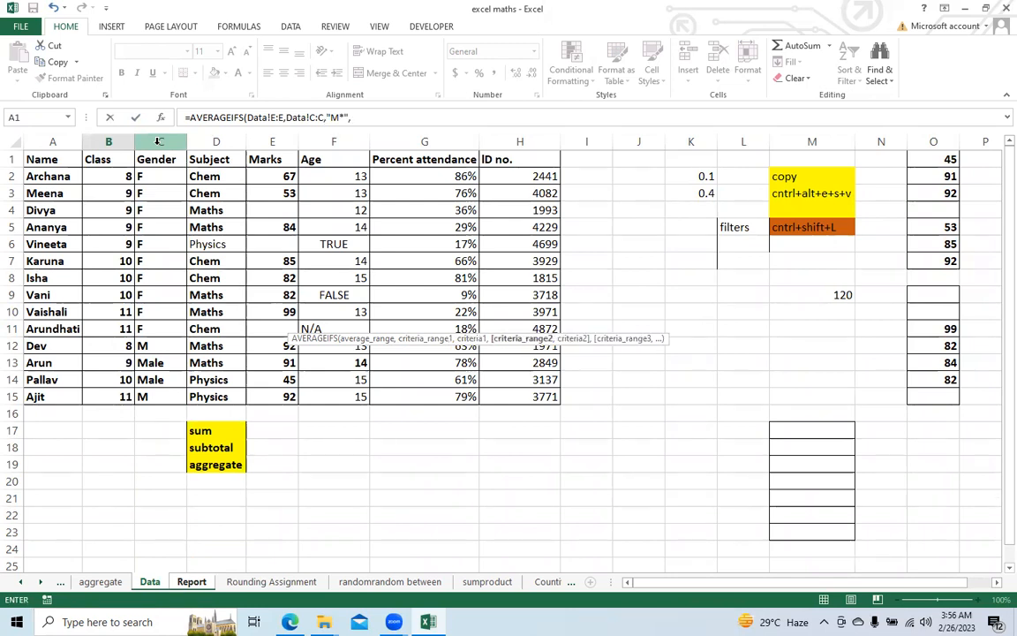
Step: Complete the AVERAGEIFS formula with the Subject column Data!D:D and the criterion "Maths" as the second condition
{"action": "left_click", "coordinate": [215, 141]}
{"action": "type", "text": ",\"Math"}
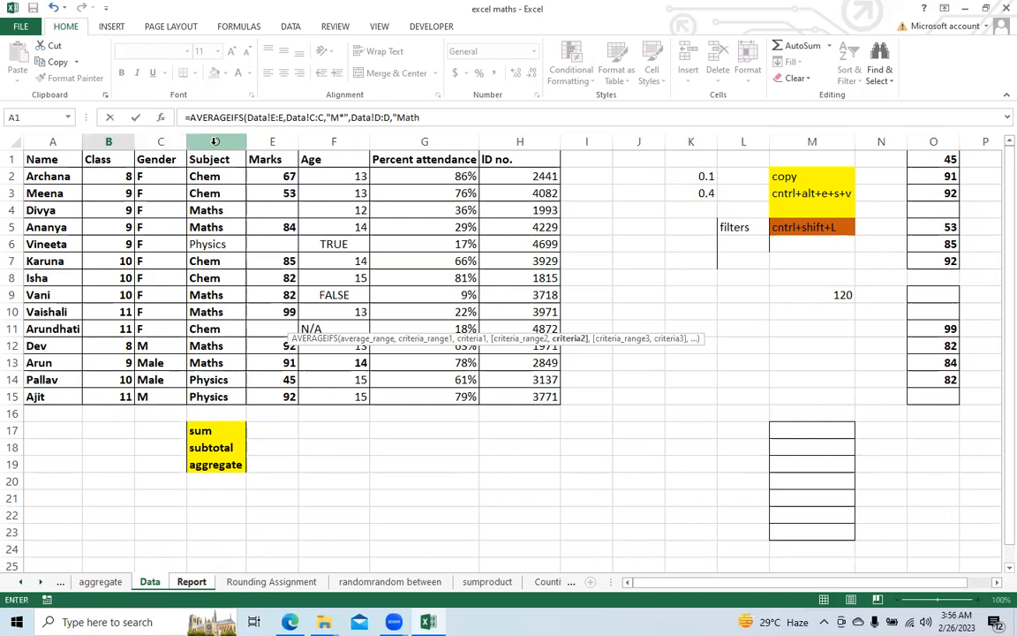
{"action": "type", "text": "s\")"}
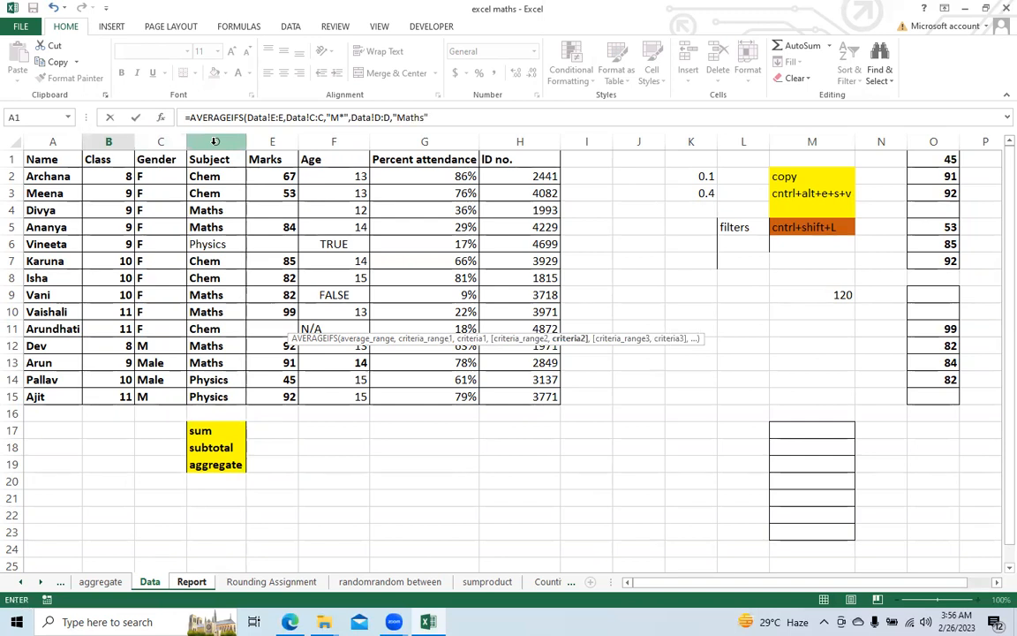
{"action": "key", "text": "Return"}
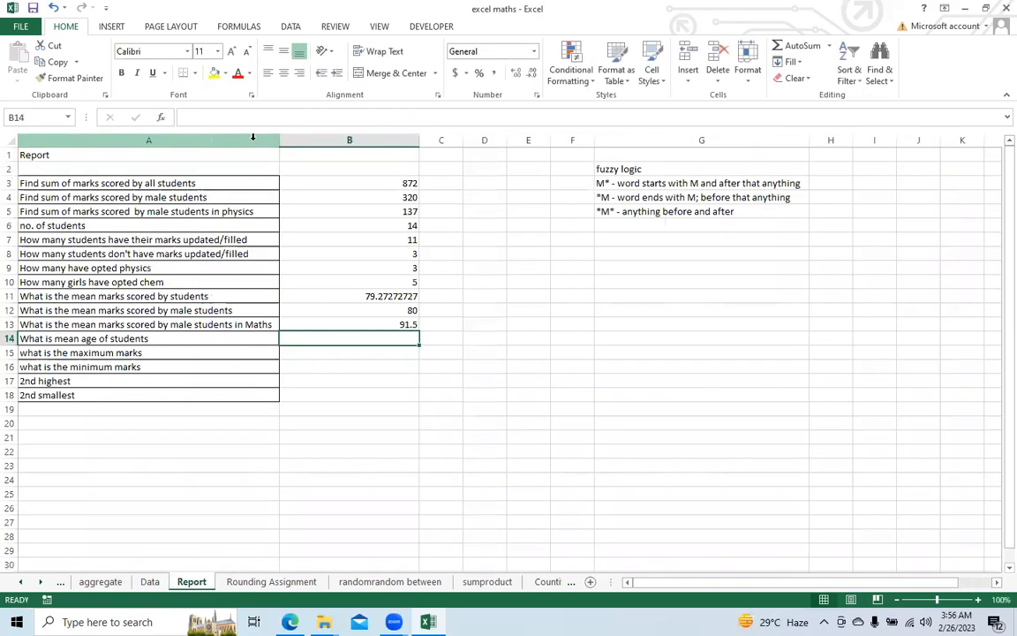
{"action": "left_click", "coordinate": [355, 324]}
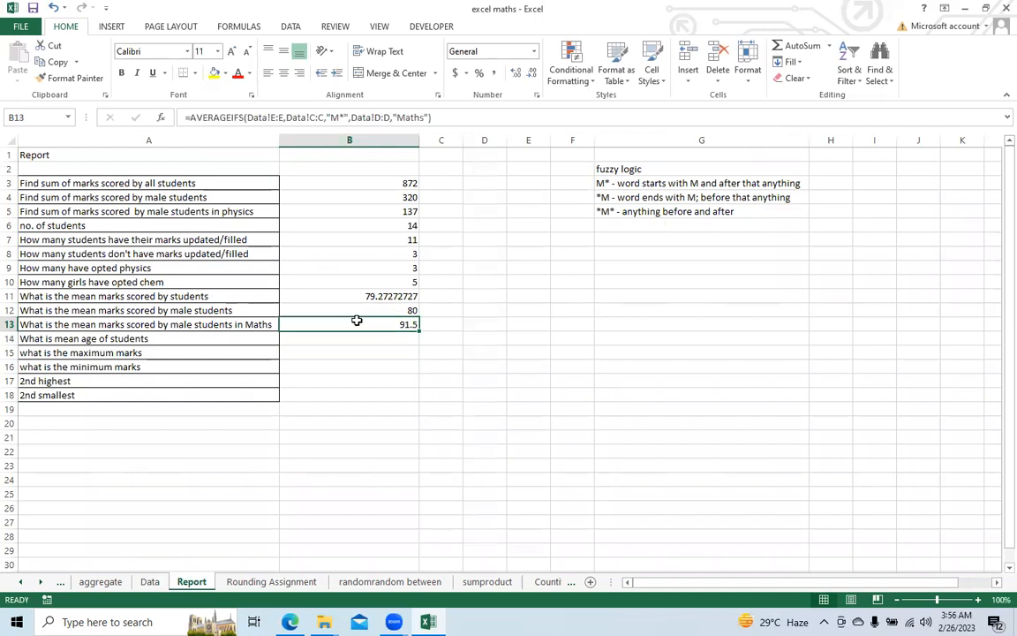
Step: Enter an AVERAGE formula in cell B14 for the students' mean age, using the Age range F2:F15 of the Data sheet
{"action": "left_click", "coordinate": [326, 340]}
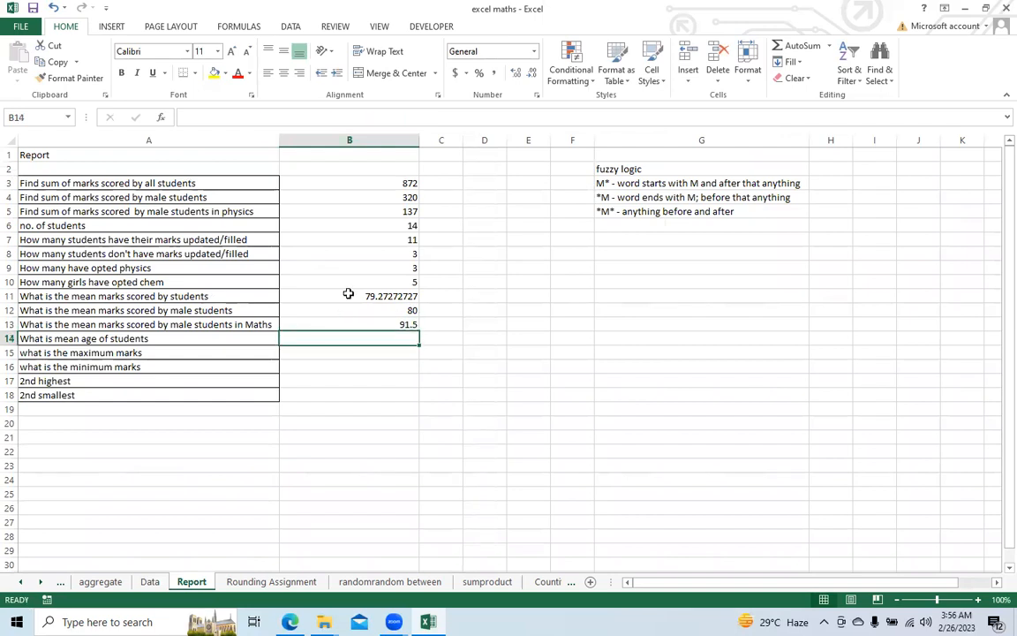
{"action": "left_click", "coordinate": [149, 583]}
{"action": "left_click", "coordinate": [185, 581]}
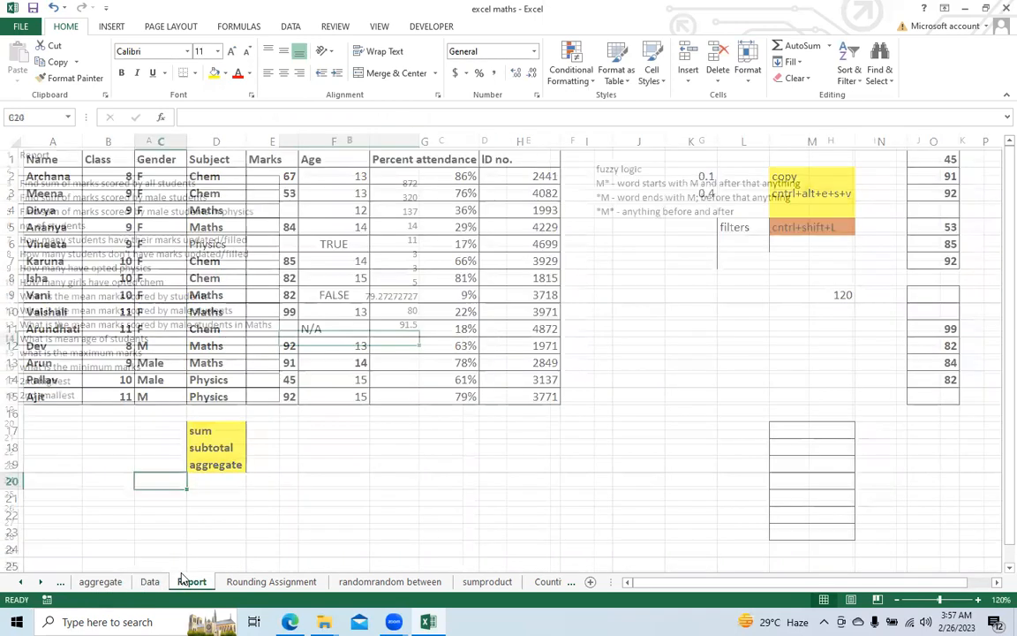
{"action": "type", "text": "=a"}
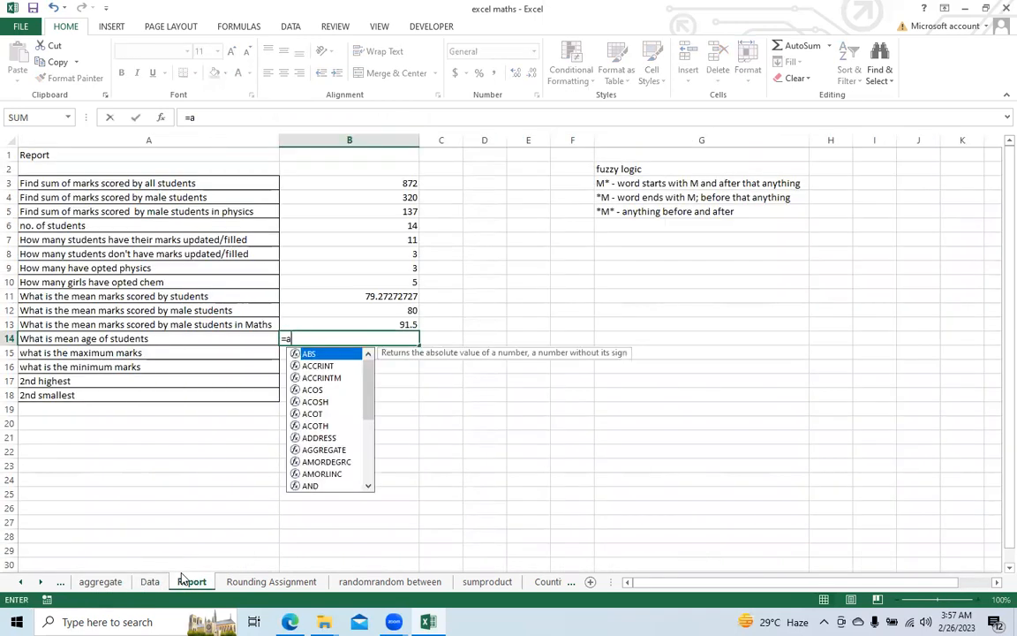
{"action": "type", "text": "ver"}
{"action": "key", "text": "Tab"}
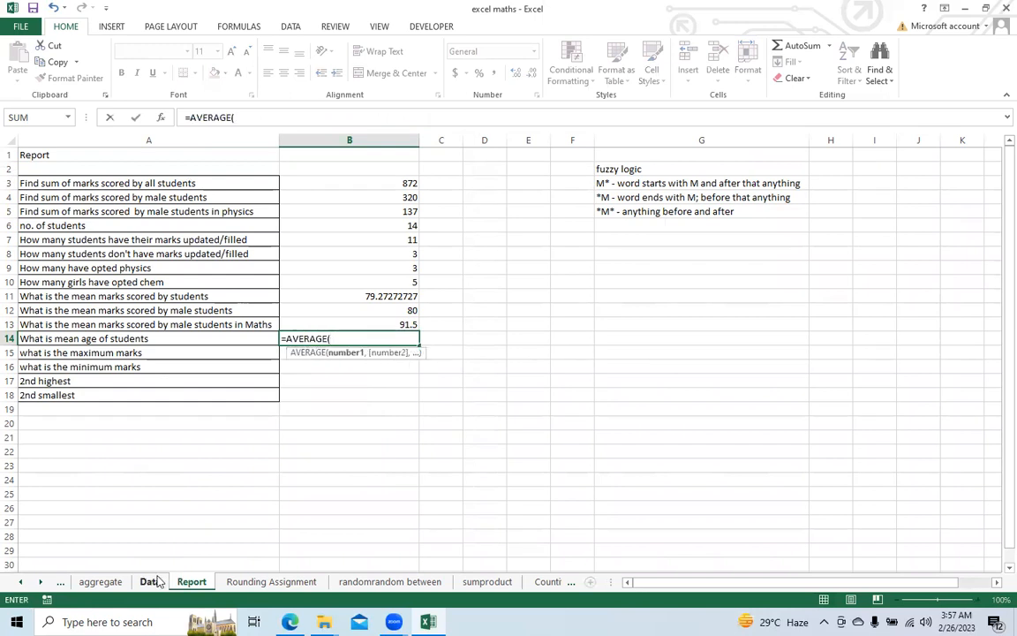
{"action": "left_click", "coordinate": [150, 583]}
{"action": "left_click_drag", "start_coordinate": [332, 176], "coordinate": [341, 388]}
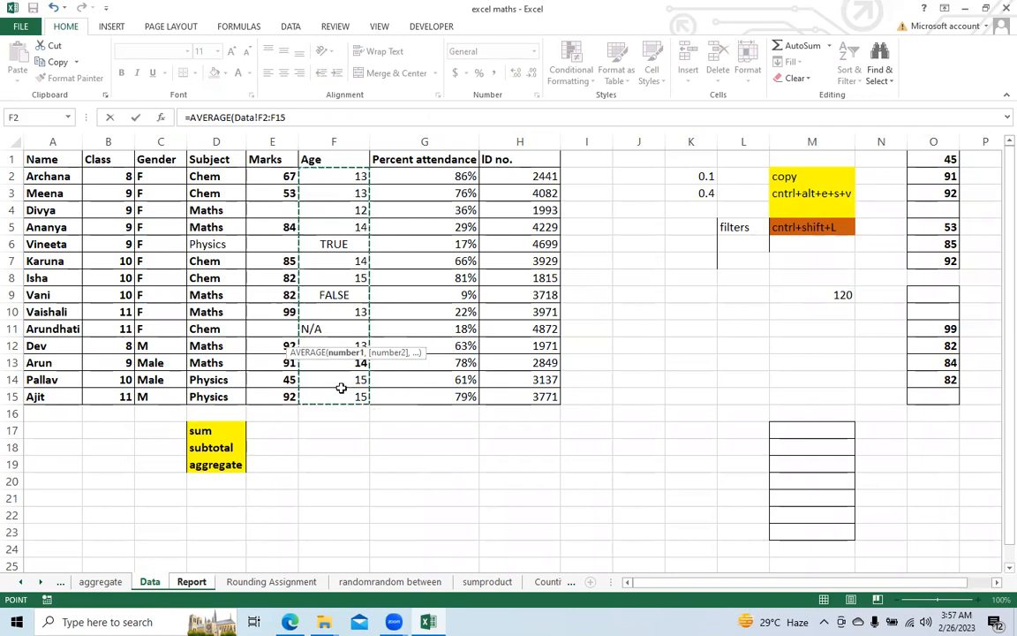
{"action": "type", "text": ")"}
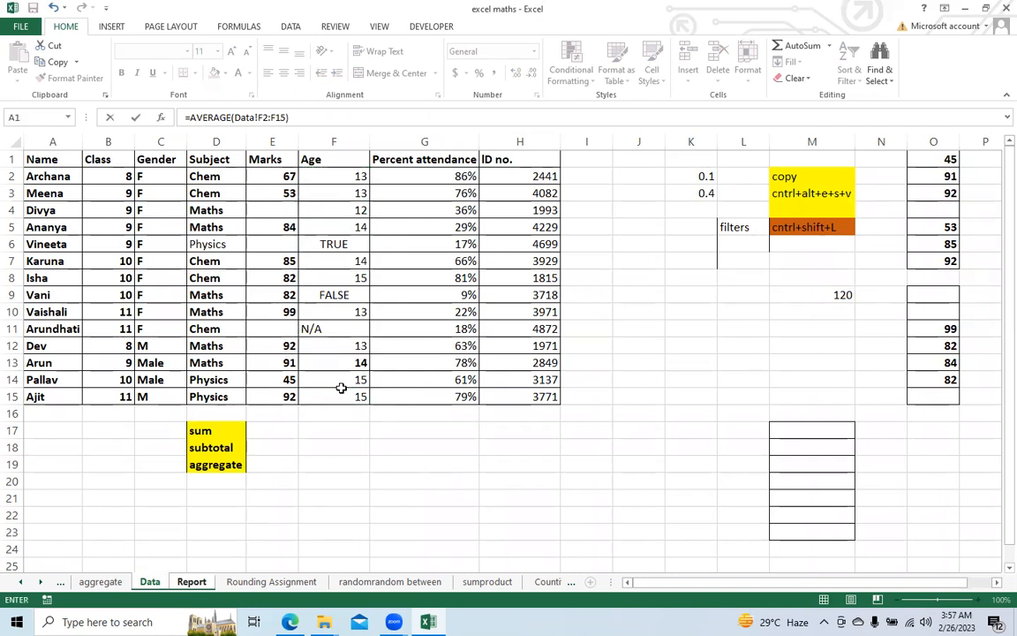
{"action": "key", "text": "Return"}
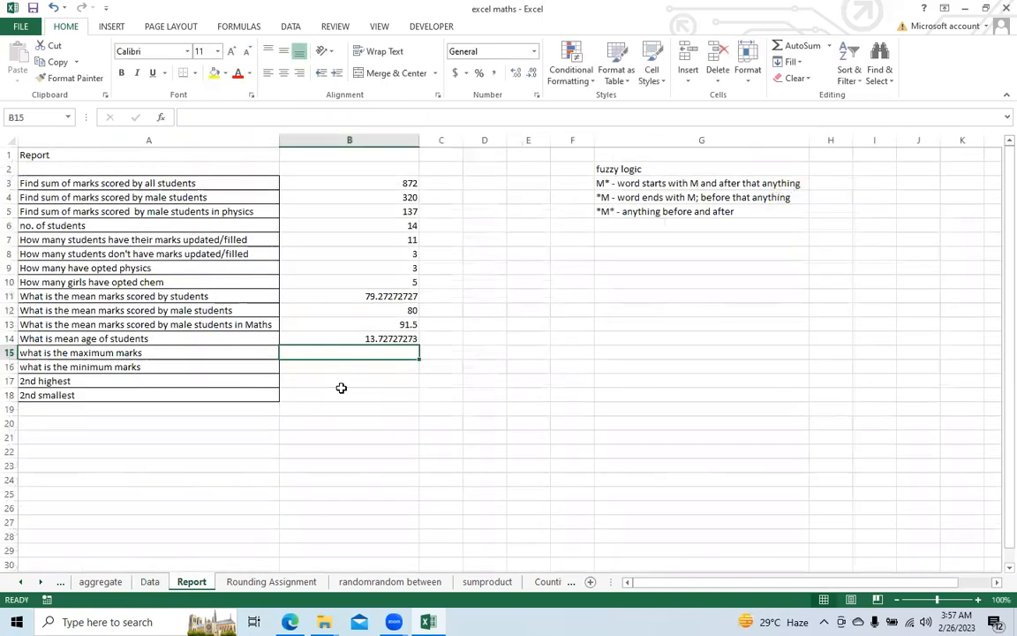
{"action": "left_click", "coordinate": [341, 338]}
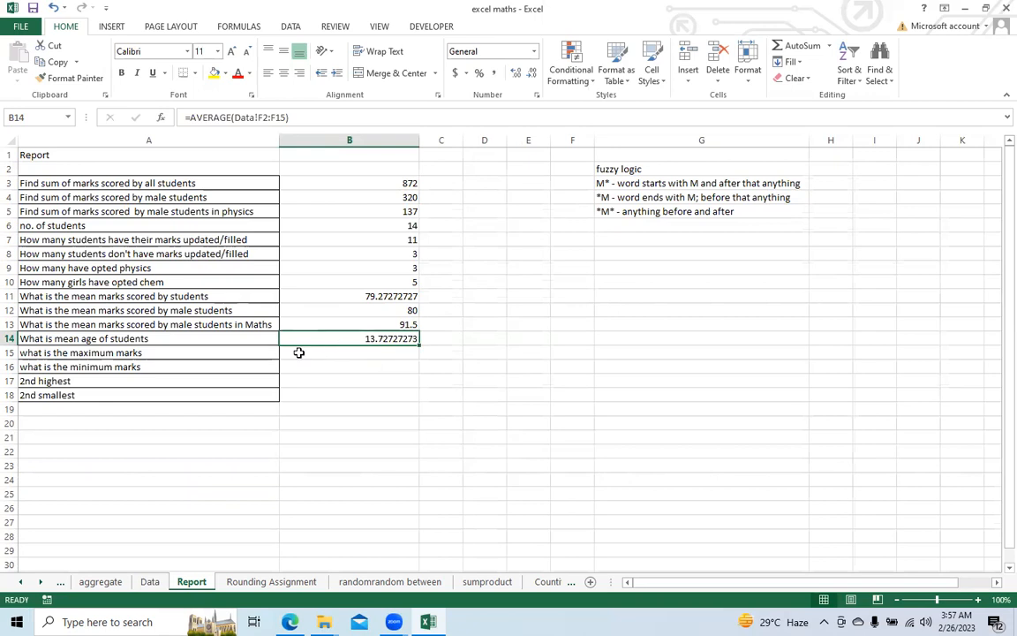
Step: Enter a MAX formula in cell B15 for the maximum marks, using the marks range E2:E15 of the Data sheet
{"action": "left_click", "coordinate": [299, 353]}
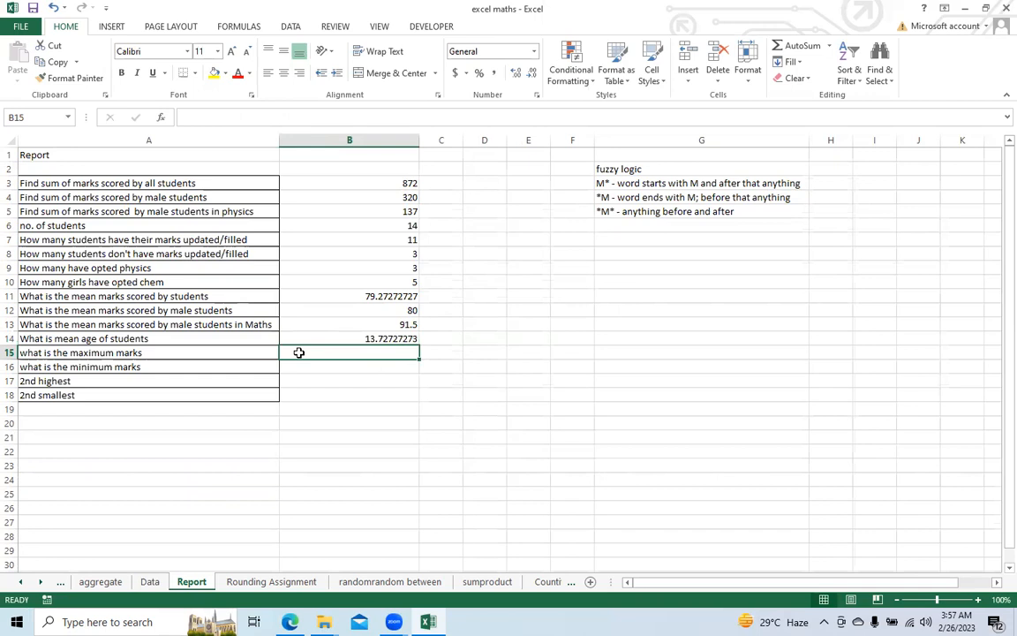
{"action": "type", "text": "="}
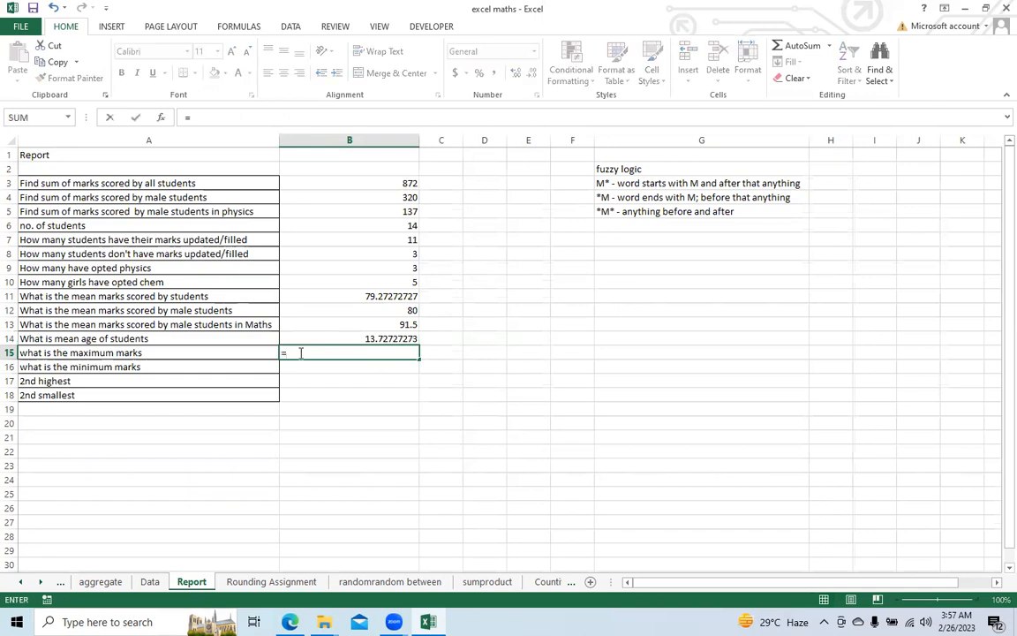
{"action": "type", "text": "max"}
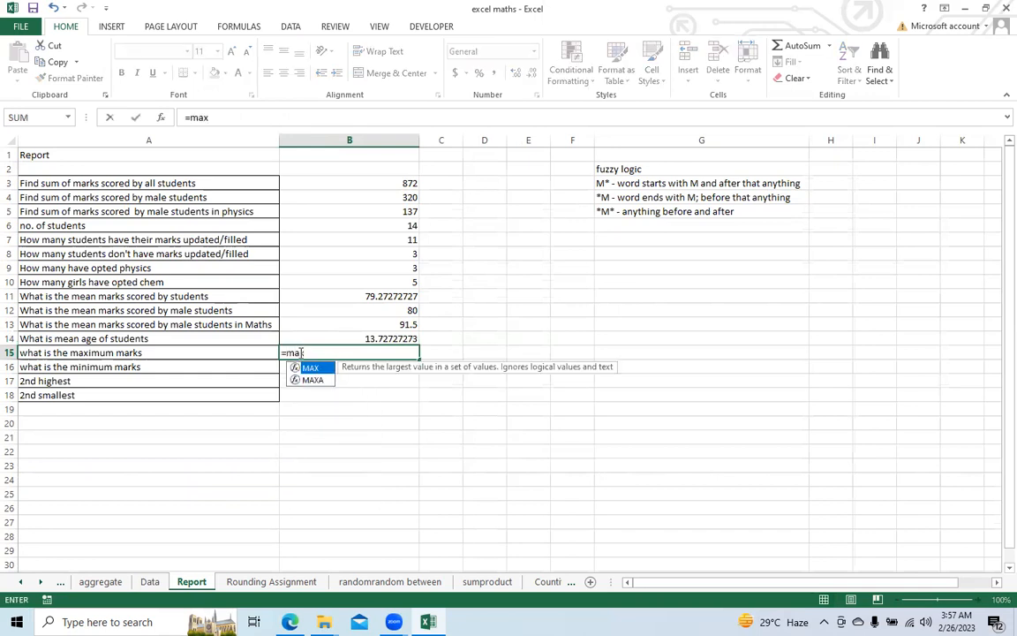
{"action": "key", "text": "Tab"}
{"action": "left_click", "coordinate": [149, 581]}
{"action": "left_click_drag", "start_coordinate": [265, 176], "coordinate": [265, 397]}
{"action": "type", "text": ")"}
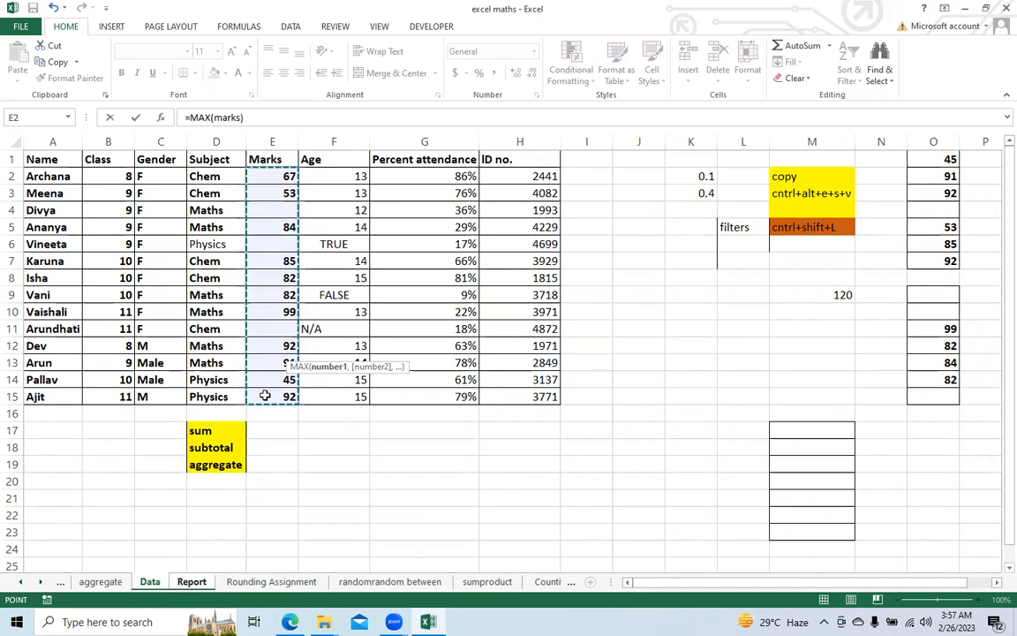
{"action": "key", "text": "Return"}
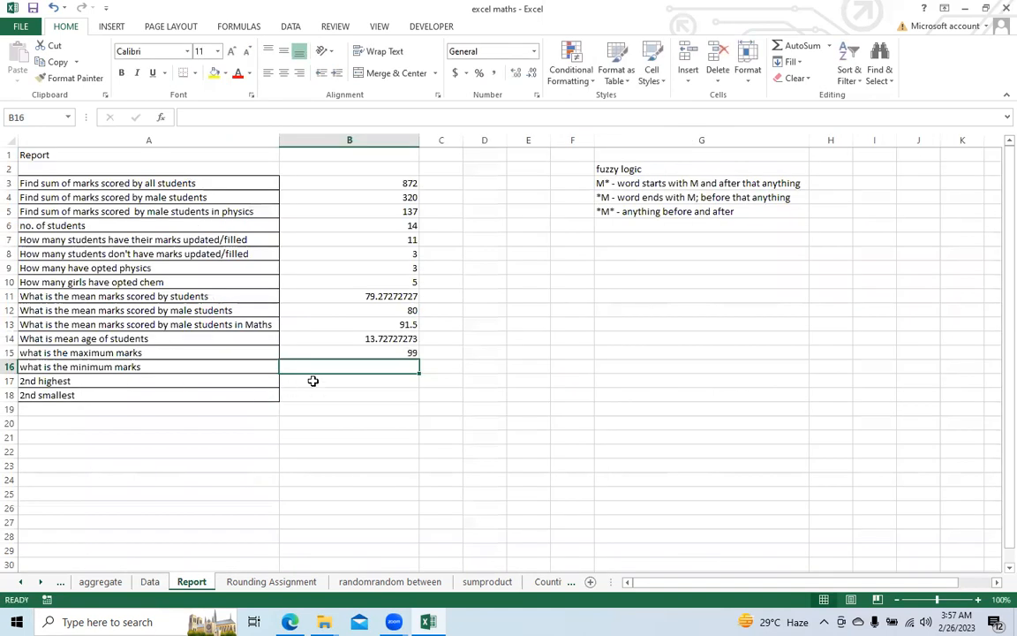
Step: Enter a MIN formula in cell B16 for the minimum marks, using the marks range E2:E15 of the Data sheet
{"action": "type", "text": "=in"}
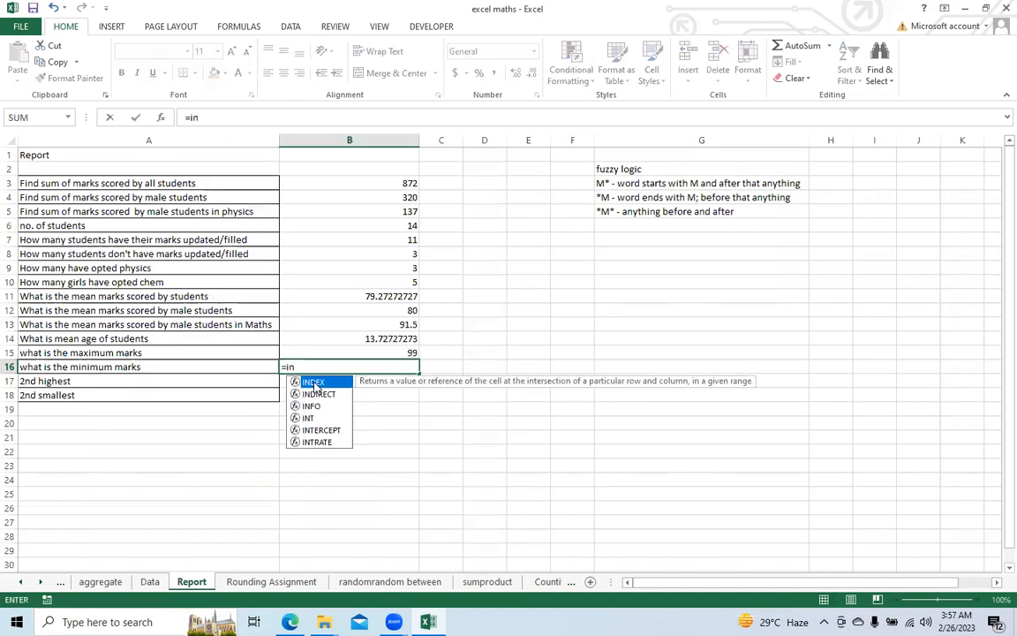
{"action": "key", "text": "BackSpace"}
{"action": "key", "text": "BackSpace"}
{"action": "type", "text": "min"}
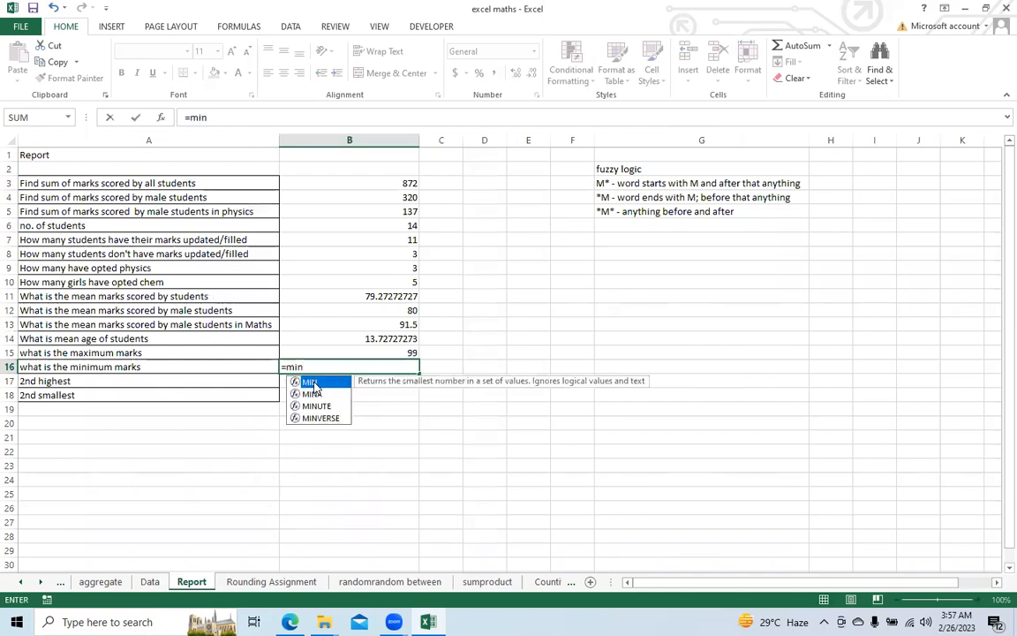
{"action": "type", "text": "("}
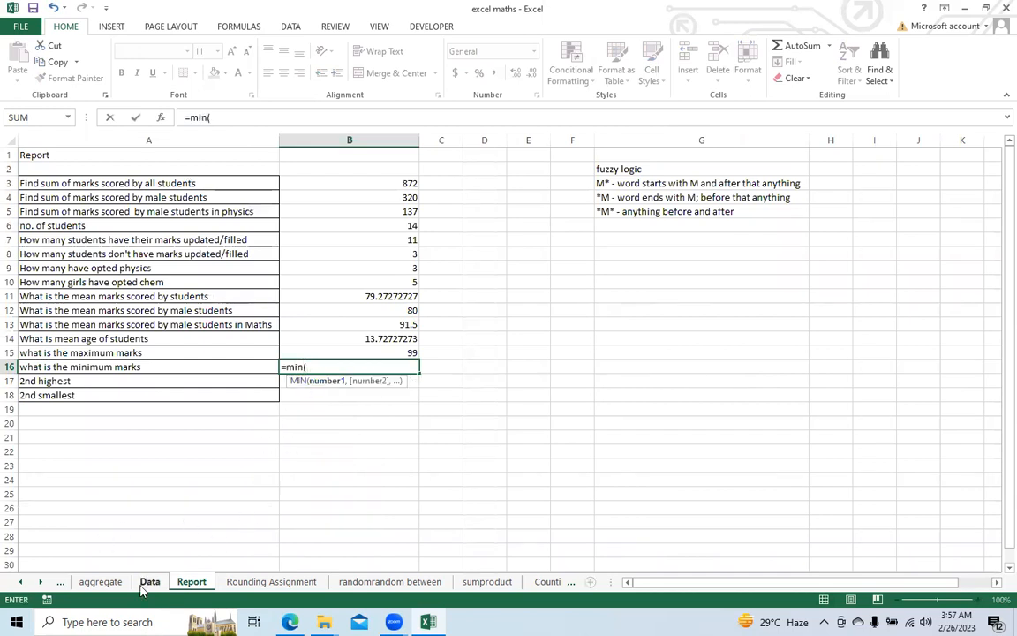
{"action": "left_click", "coordinate": [144, 584]}
{"action": "left_click_drag", "start_coordinate": [262, 176], "coordinate": [262, 392]}
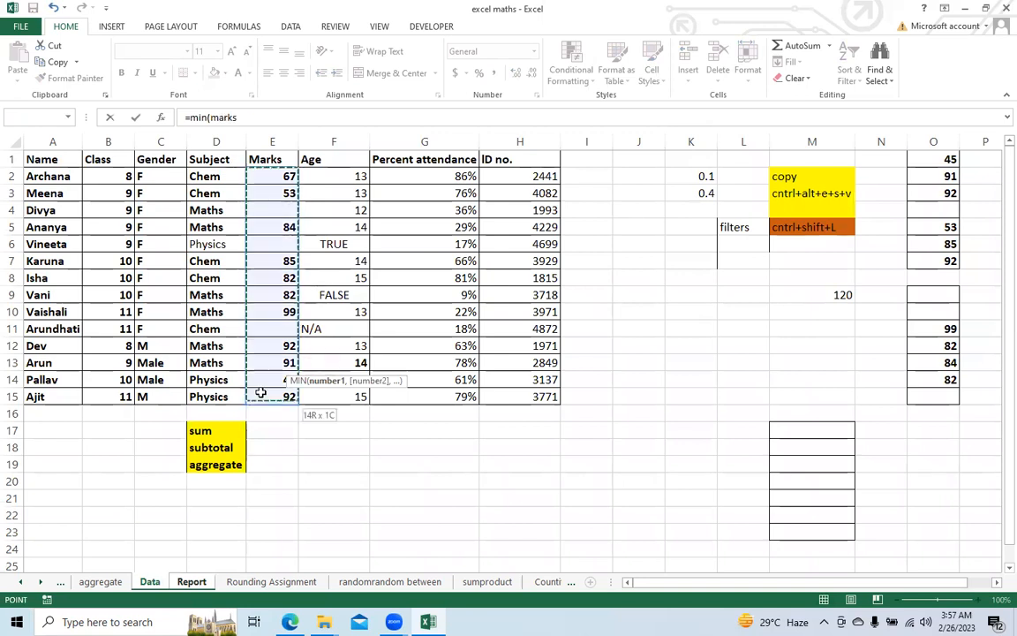
{"action": "type", "text": ")"}
{"action": "key", "text": "Return"}
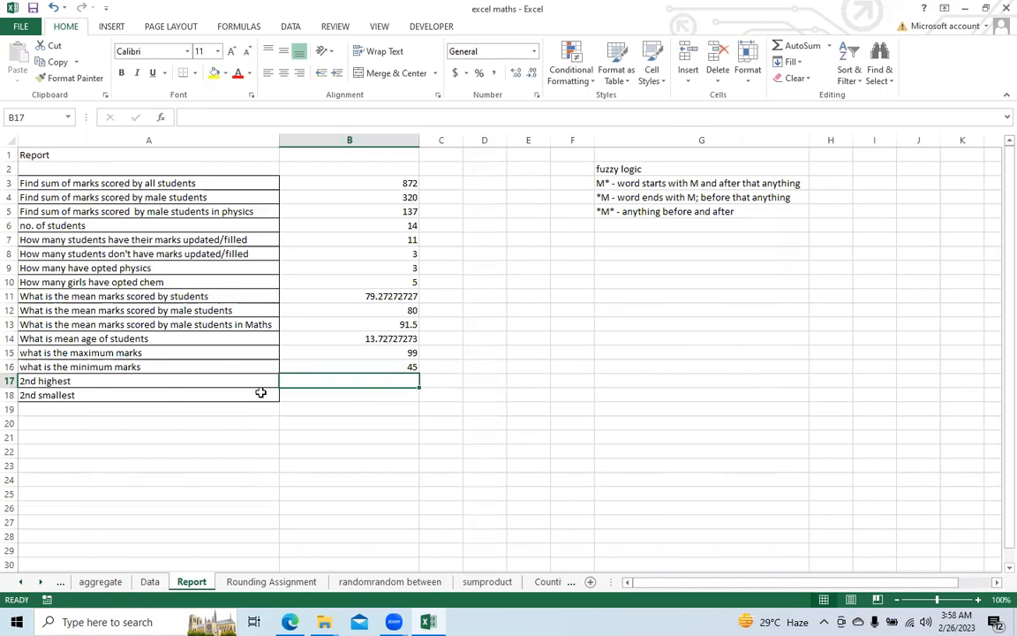
Step: Enter a LARGE formula in cell B17 for the 2nd highest marks, using the Data sheet's marks range E2:E15 and k = 2
{"action": "key", "text": "Up"}
{"action": "key", "text": "Up"}
{"action": "key", "text": "Down"}
{"action": "key", "text": "Down"}
{"action": "type", "text": "=lar"}
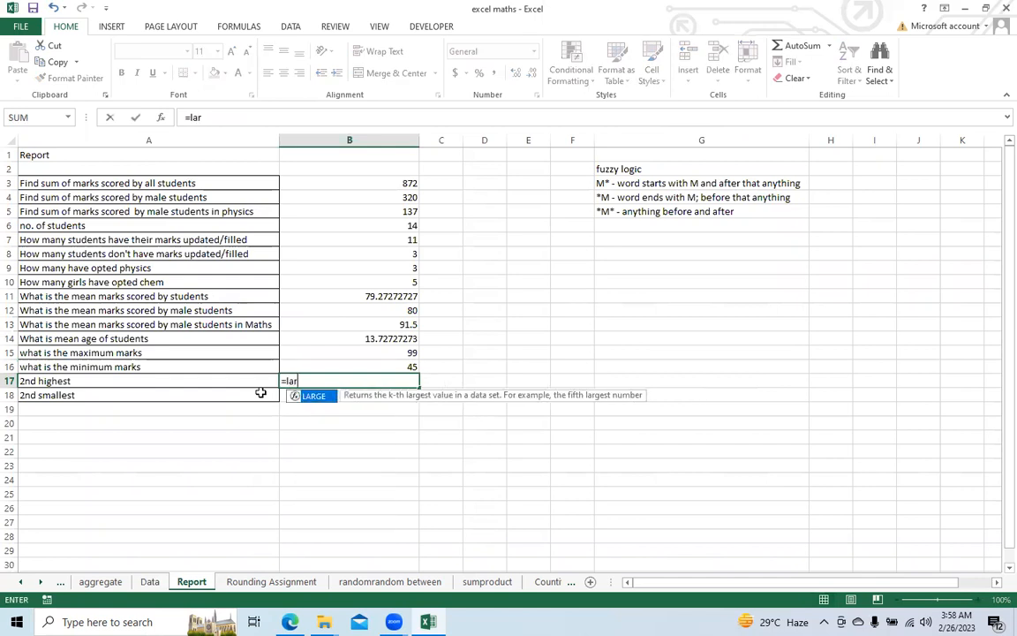
{"action": "type", "text": "ge("}
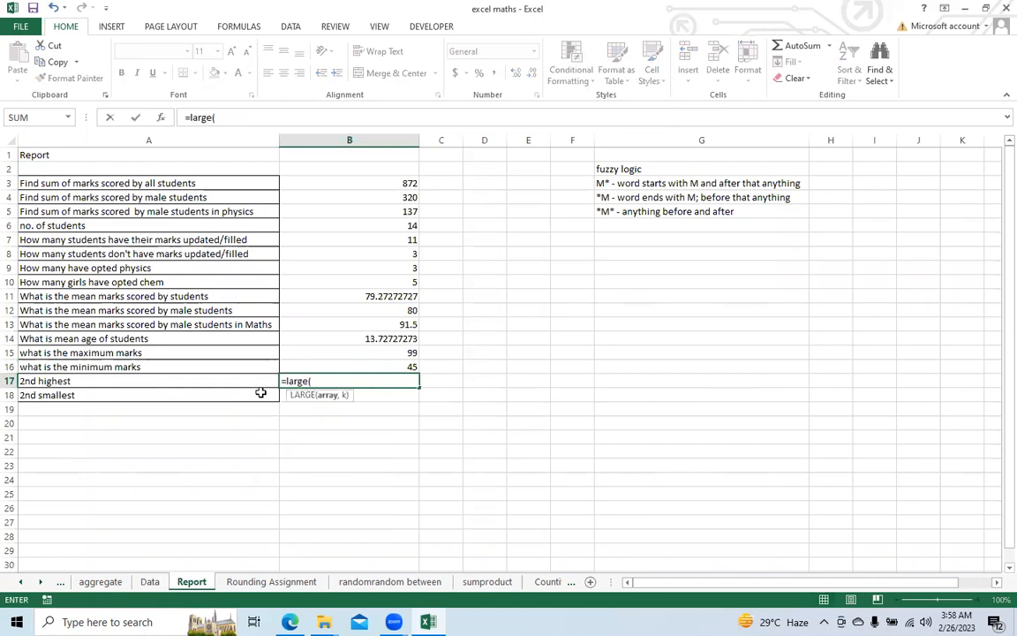
{"action": "left_click", "coordinate": [149, 581]}
{"action": "left_click", "coordinate": [250, 176]}
{"action": "left_click_drag", "start_coordinate": [247, 196], "coordinate": [274, 391]}
{"action": "type", "text": ",2)"}
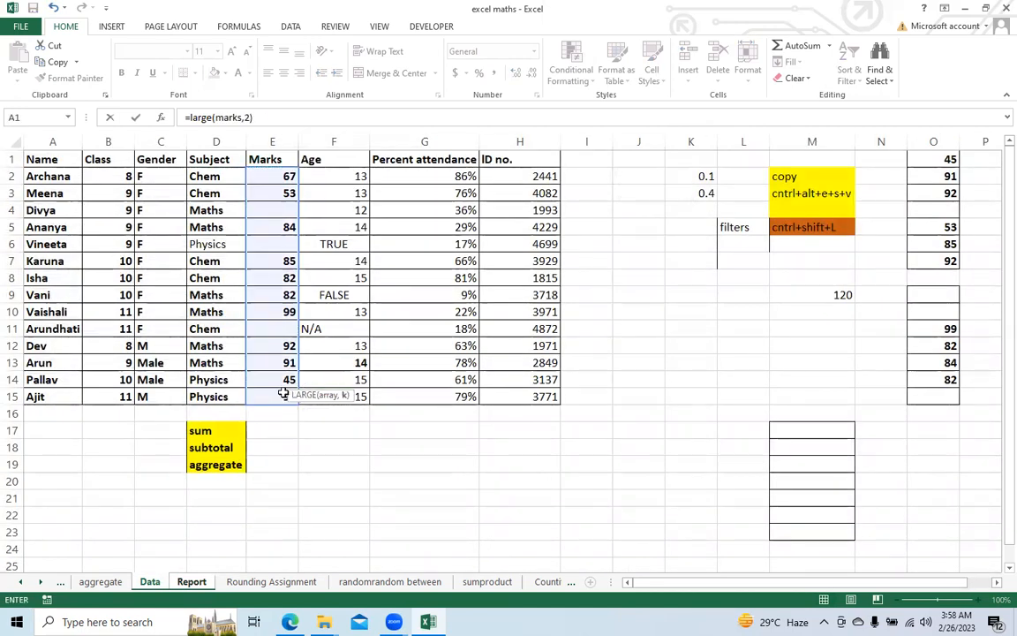
{"action": "key", "text": "Return"}
{"action": "key", "text": "Up"}
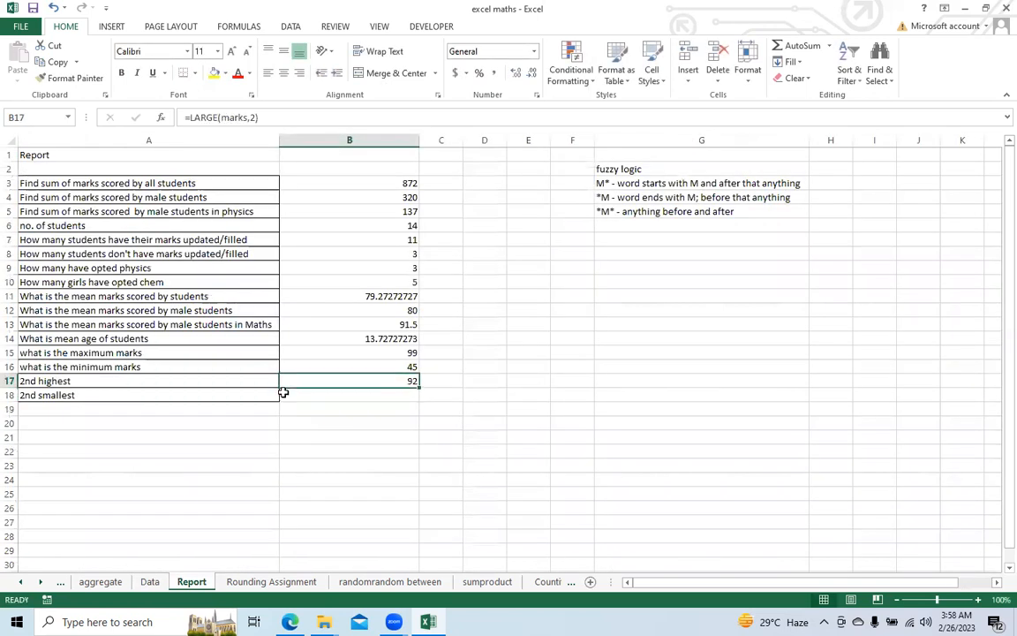
Step: Enter a SMALL formula in cell B18 for the 2nd smallest marks, using the Data sheet's marks range E2:E15 and k = 2
{"action": "left_click", "coordinate": [284, 394]}
{"action": "type", "text": "="}
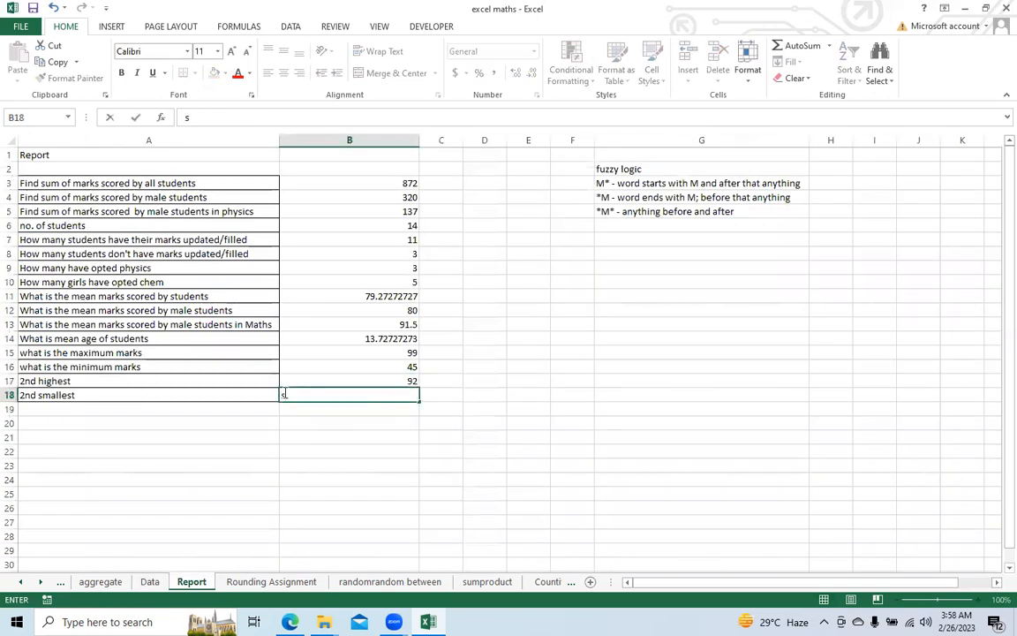
{"action": "type", "text": "small"}
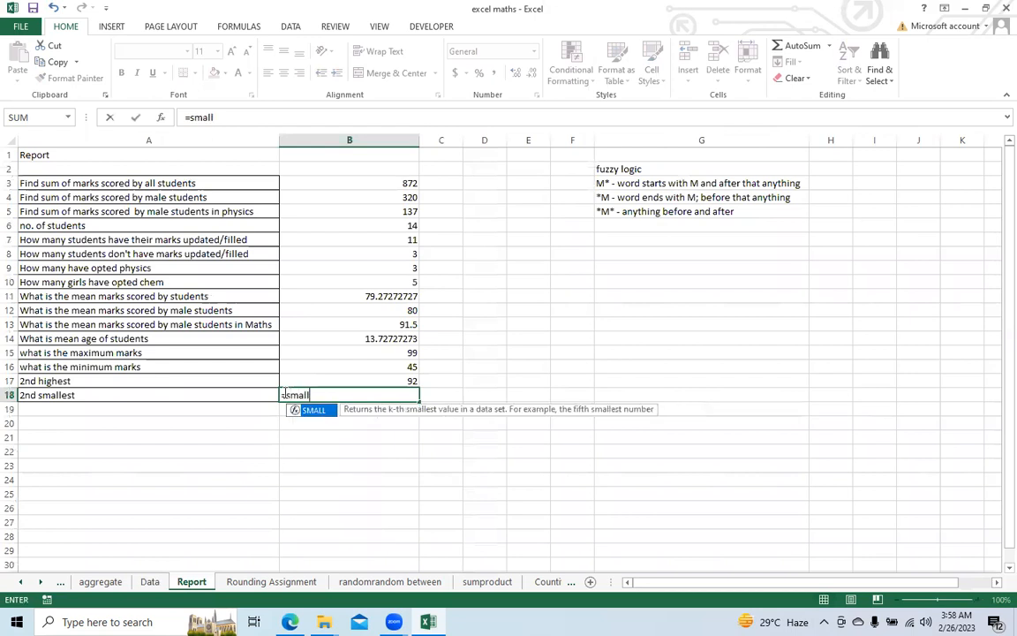
{"action": "key", "text": "Tab"}
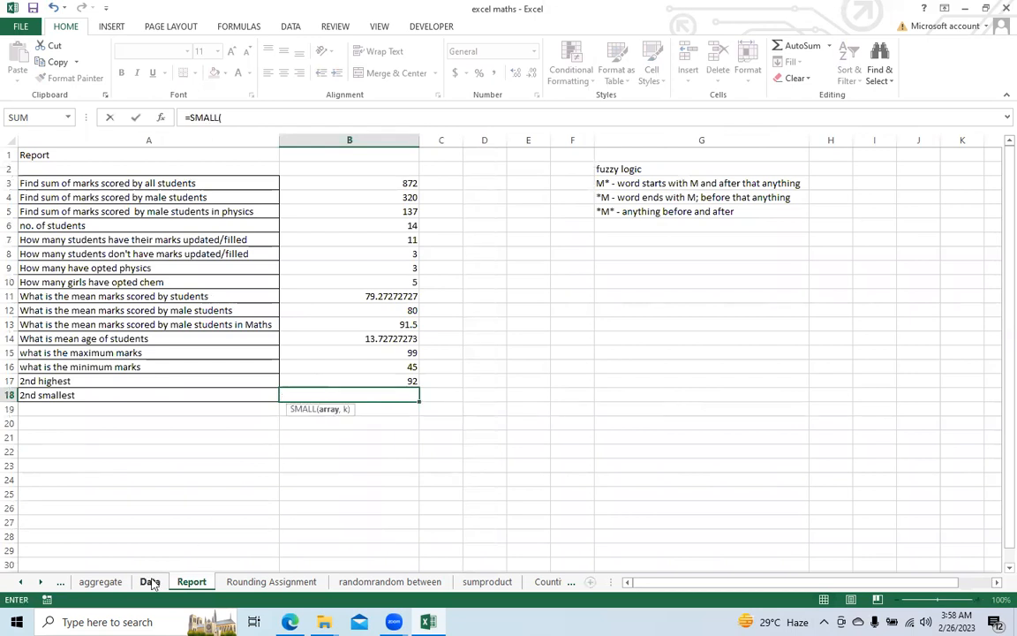
{"action": "left_click", "coordinate": [149, 581]}
{"action": "left_click_drag", "start_coordinate": [268, 176], "coordinate": [288, 394]}
{"action": "type", "text": ","}
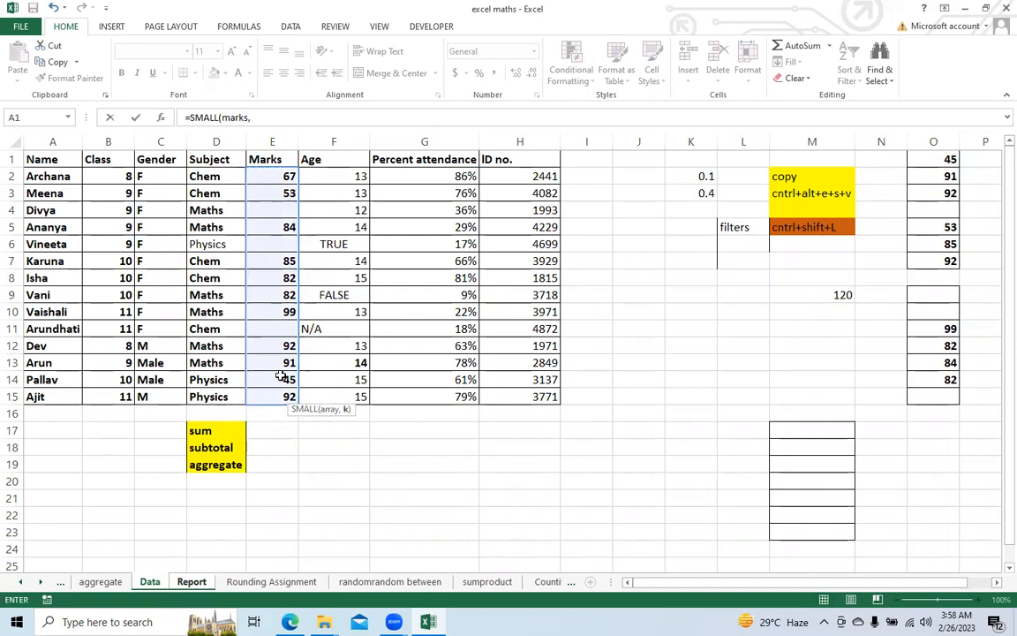
{"action": "type", "text": "2"}
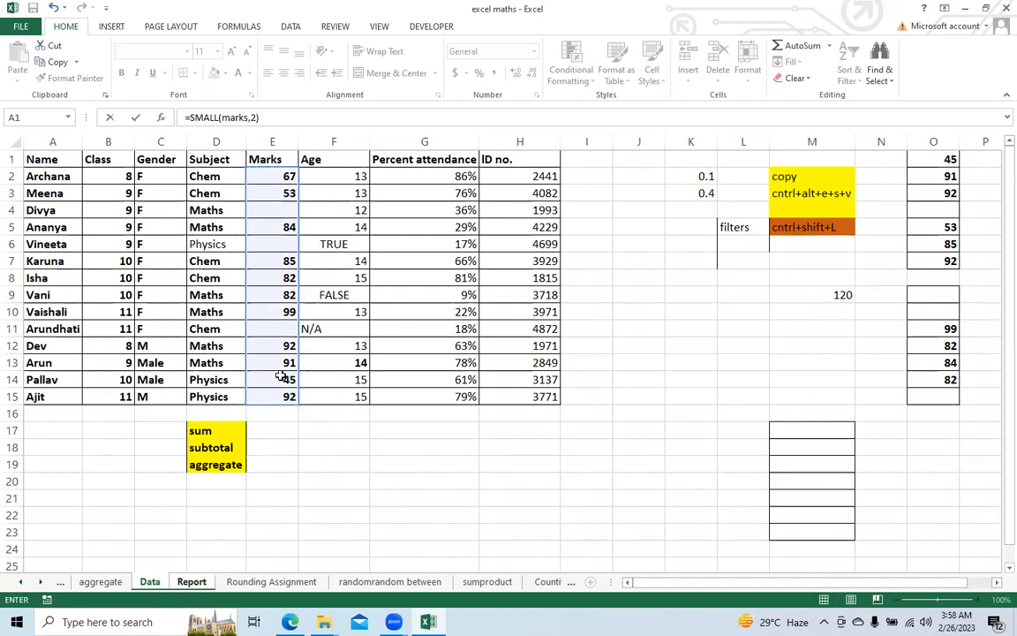
{"action": "key", "text": "Return"}
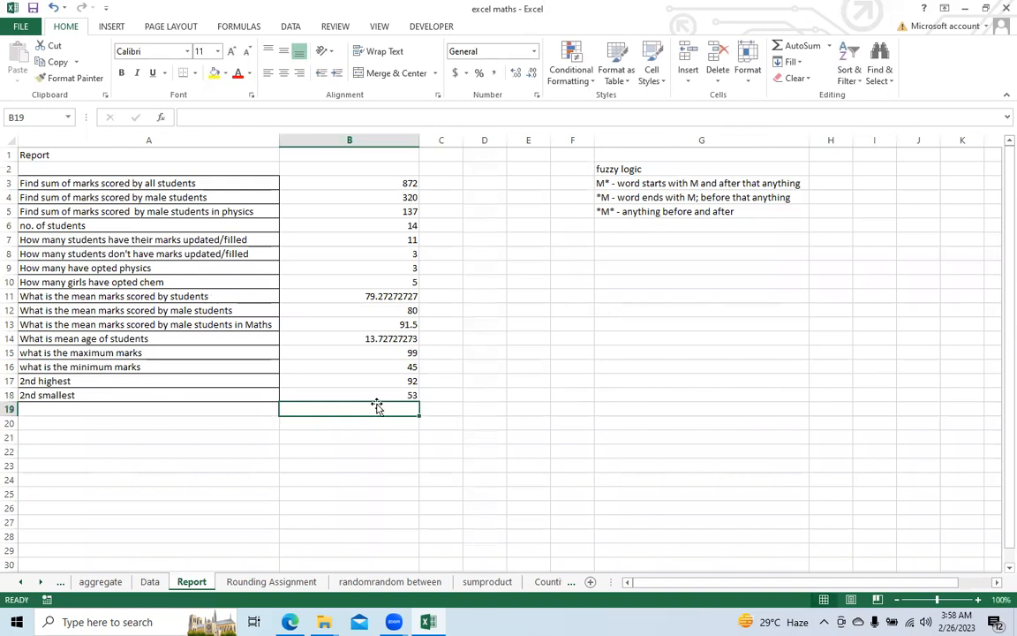
{"action": "left_click", "coordinate": [351, 395]}
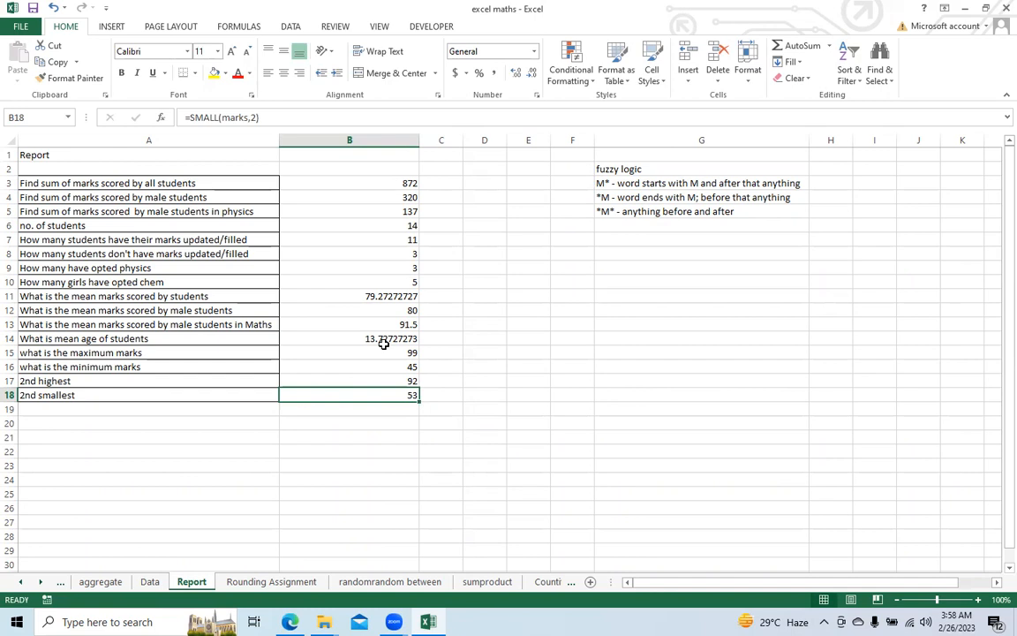
Step: Look over the Rounding Assignment sheet and the function list on the Mathematical functions sheet
{"action": "left_click", "coordinate": [257, 583]}
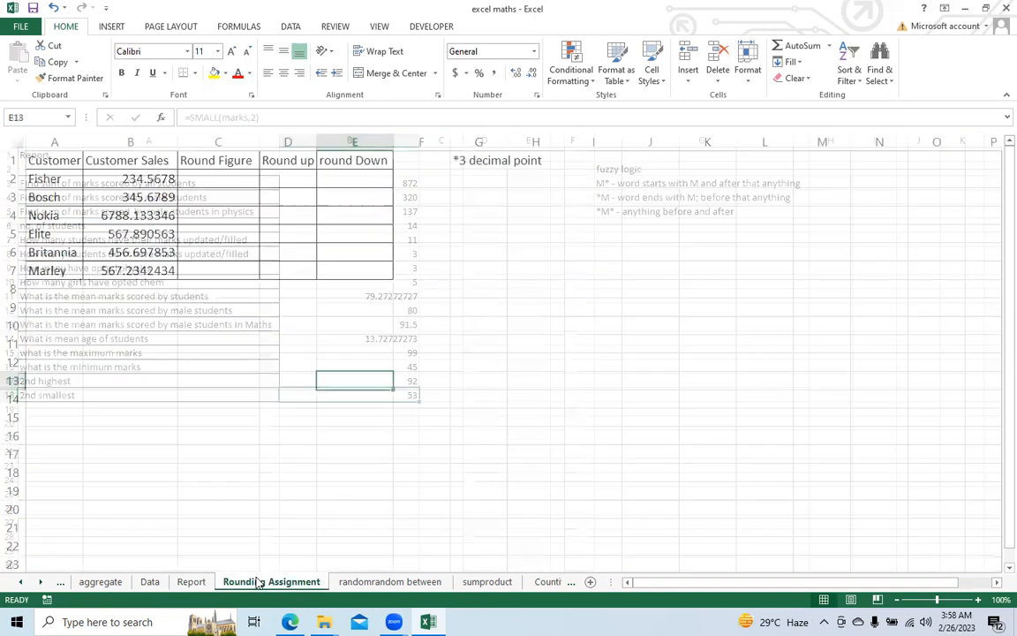
{"action": "left_click", "coordinate": [191, 582]}
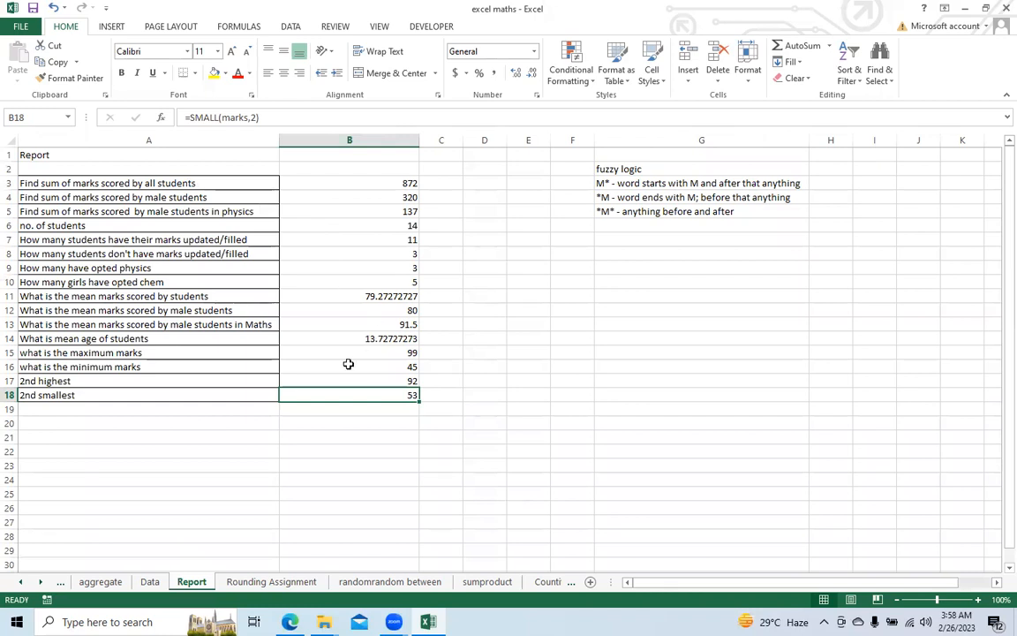
{"action": "left_click", "coordinate": [21, 584]}
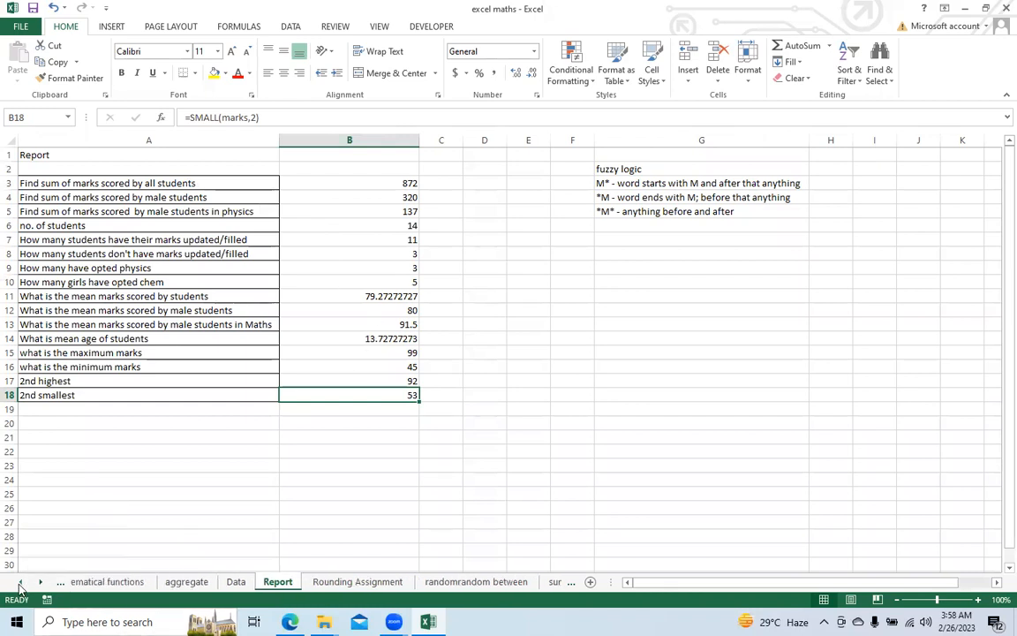
{"action": "left_click", "coordinate": [102, 584]}
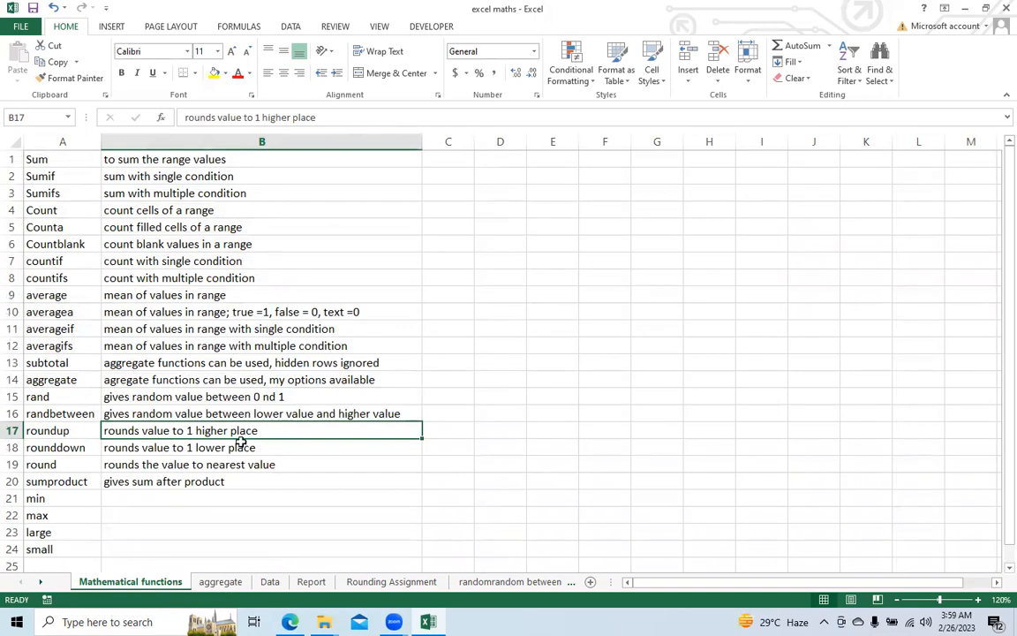
Step: Enter a SUM formula in cell E17 of the Data sheet, adding the marks in E2:E15
{"action": "left_click", "coordinate": [271, 583]}
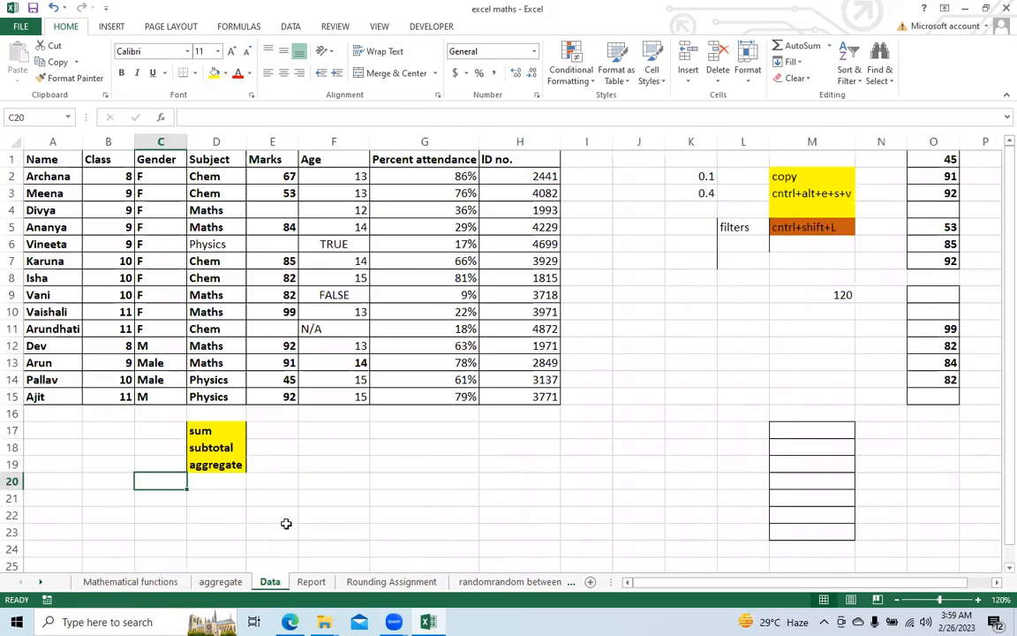
{"action": "left_click", "coordinate": [281, 431]}
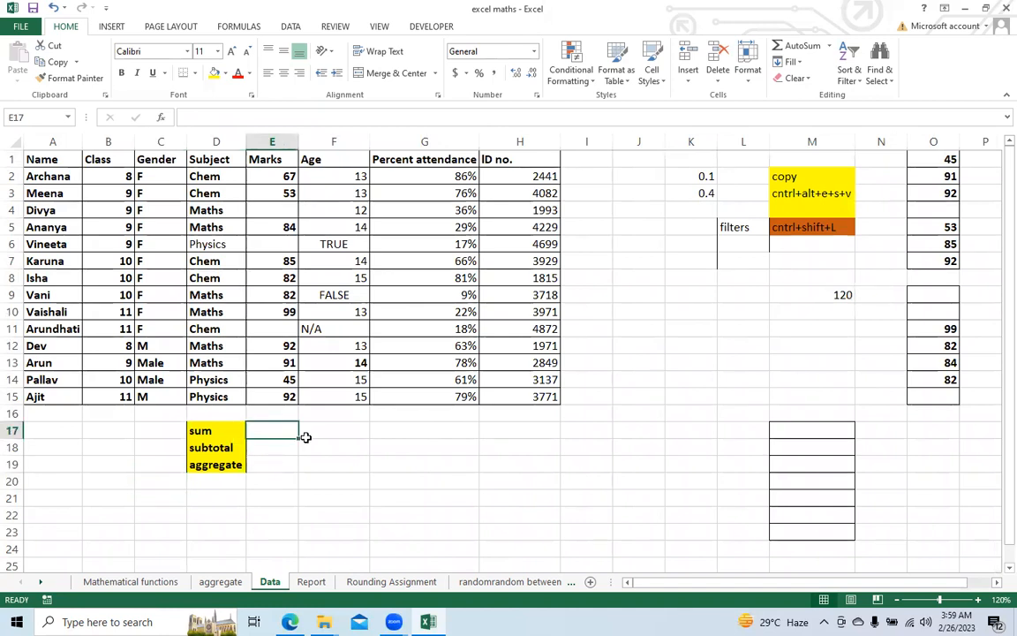
{"action": "type", "text": "=sum"}
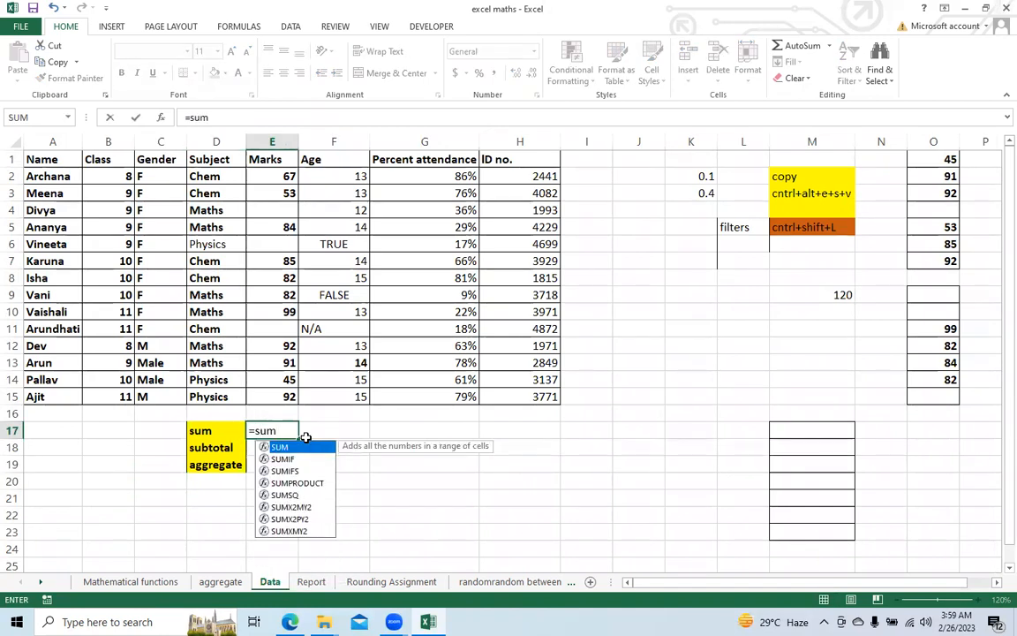
{"action": "type", "text": "("}
{"action": "left_click_drag", "start_coordinate": [265, 176], "coordinate": [268, 397]}
{"action": "type", "text": ")"}
{"action": "key", "text": "Return"}
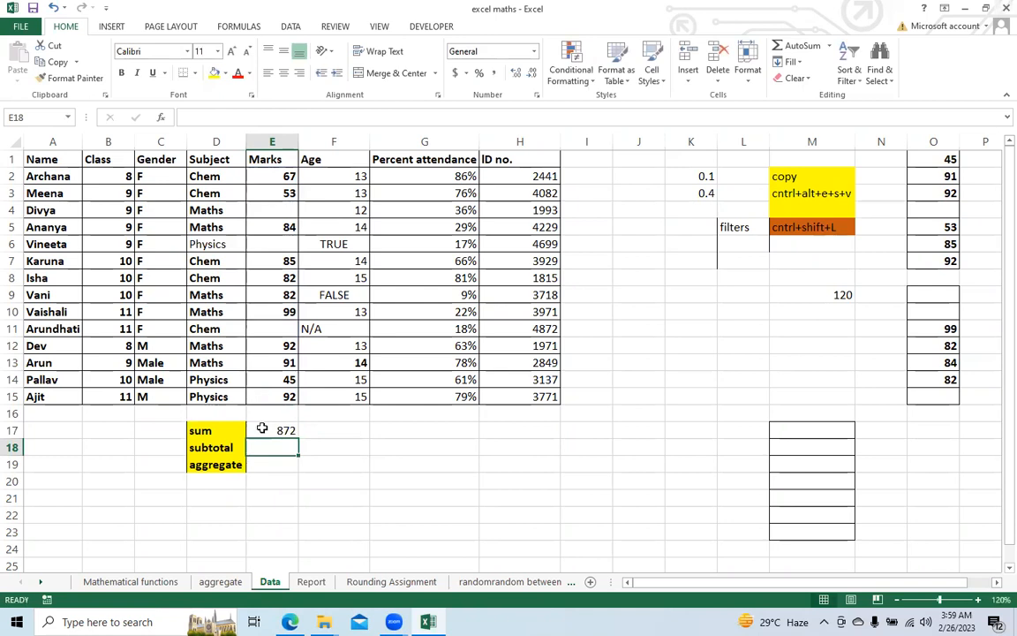
{"action": "left_click", "coordinate": [267, 427]}
Step: Add filters to the student table and filter the Class column to show only class 11
{"action": "left_click", "coordinate": [53, 156]}
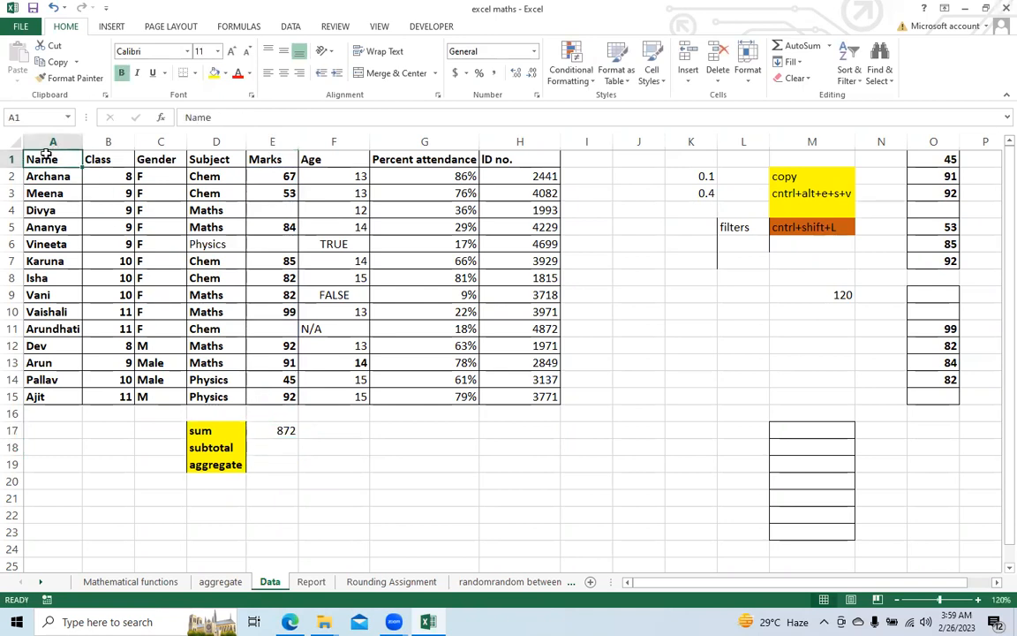
{"action": "key", "text": "ctrl+shift+l"}
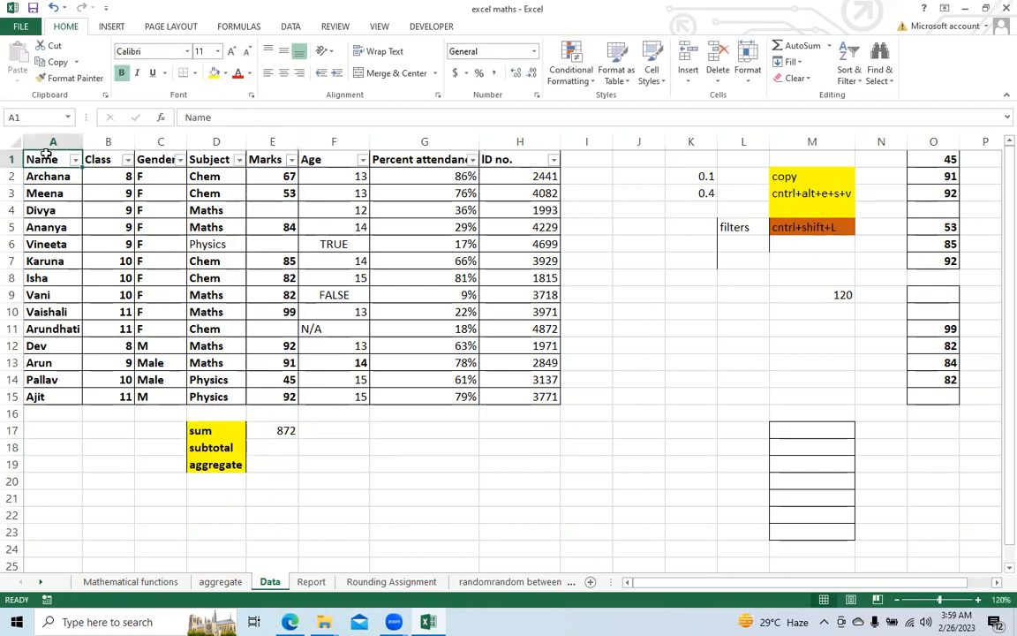
{"action": "left_click", "coordinate": [127, 160]}
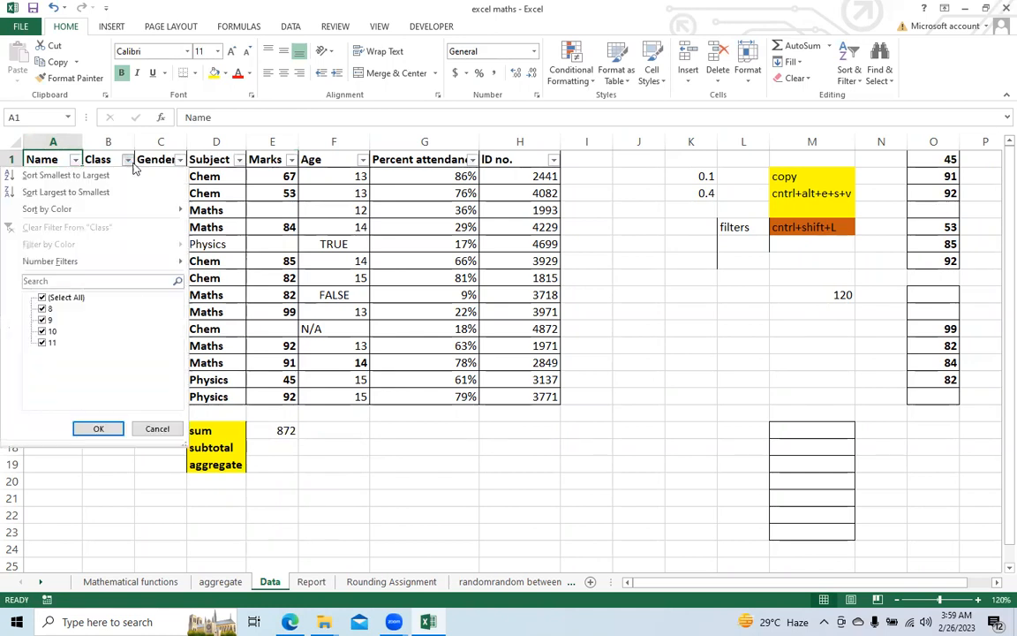
{"action": "left_click", "coordinate": [42, 299]}
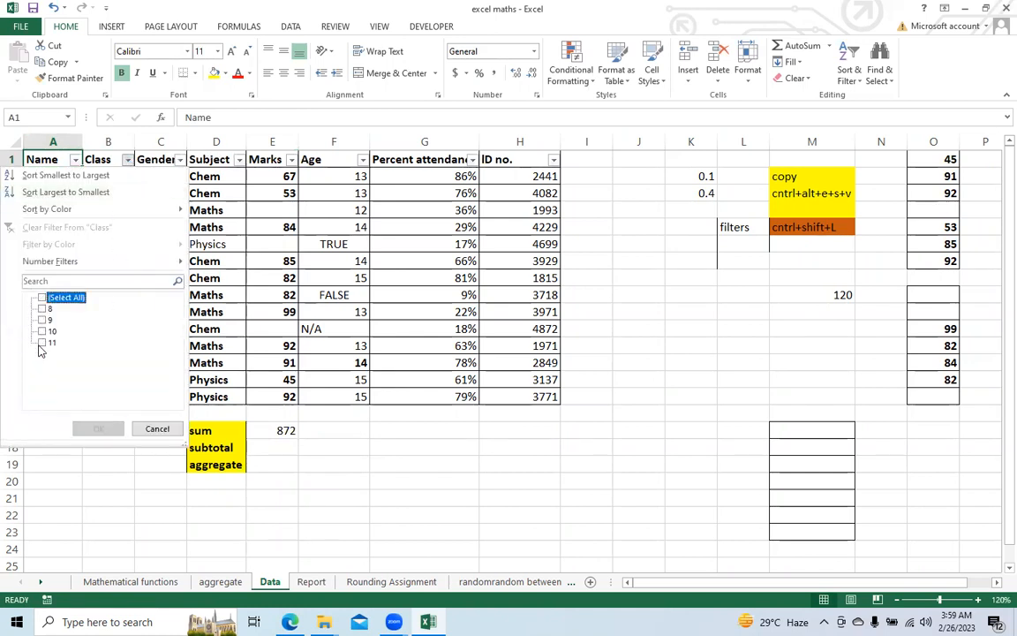
{"action": "left_click", "coordinate": [41, 343]}
{"action": "left_click", "coordinate": [92, 428]}
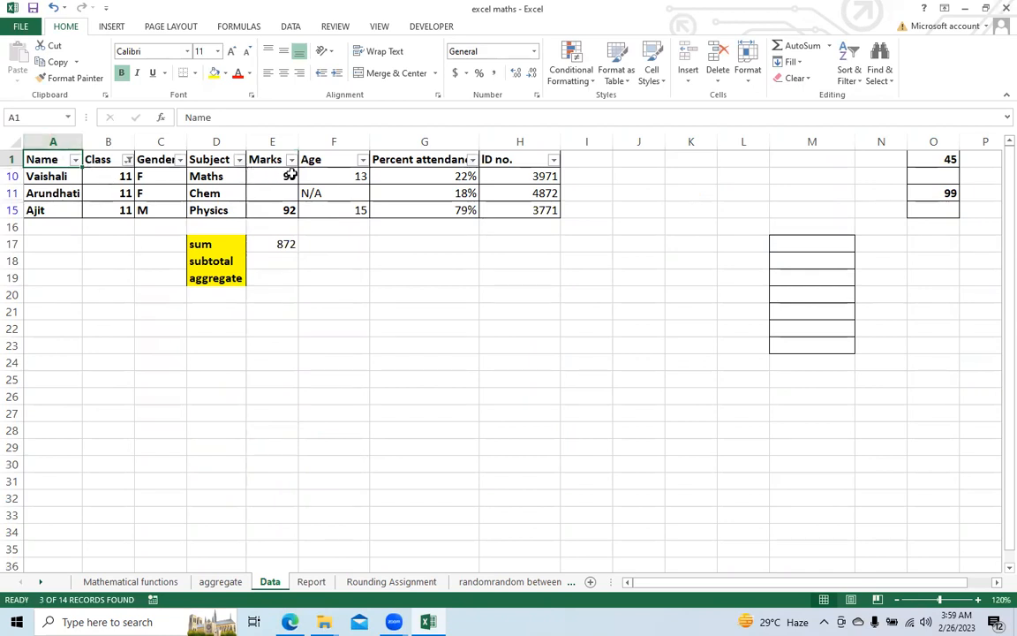
Step: Compare the total of the visible class 11 marks with the SUM formula in E17, and remove the table's filters
{"action": "left_click_drag", "start_coordinate": [279, 174], "coordinate": [279, 209]}
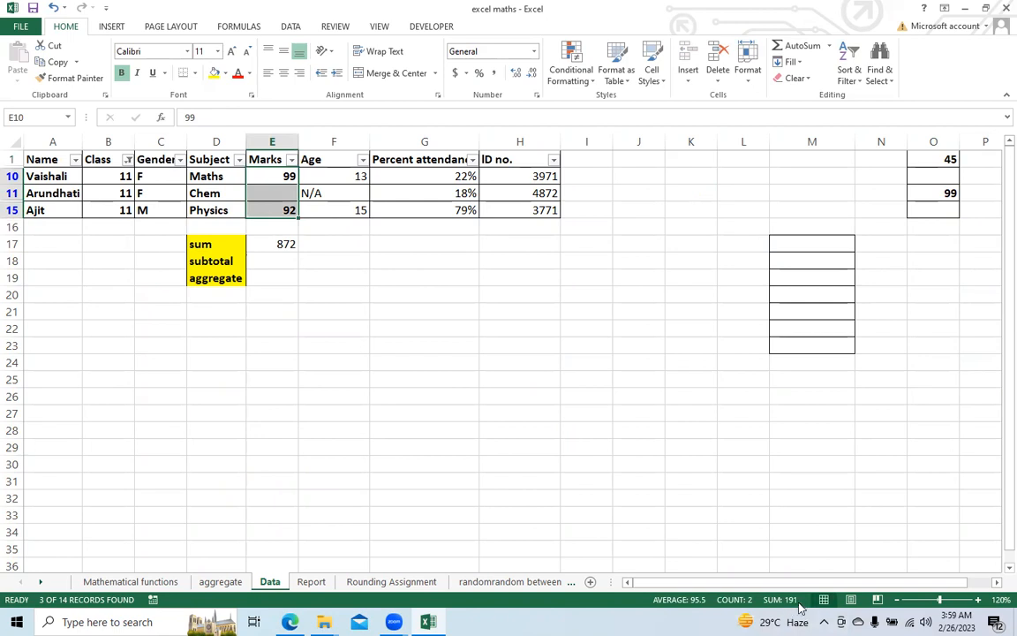
{"action": "left_click", "coordinate": [262, 239]}
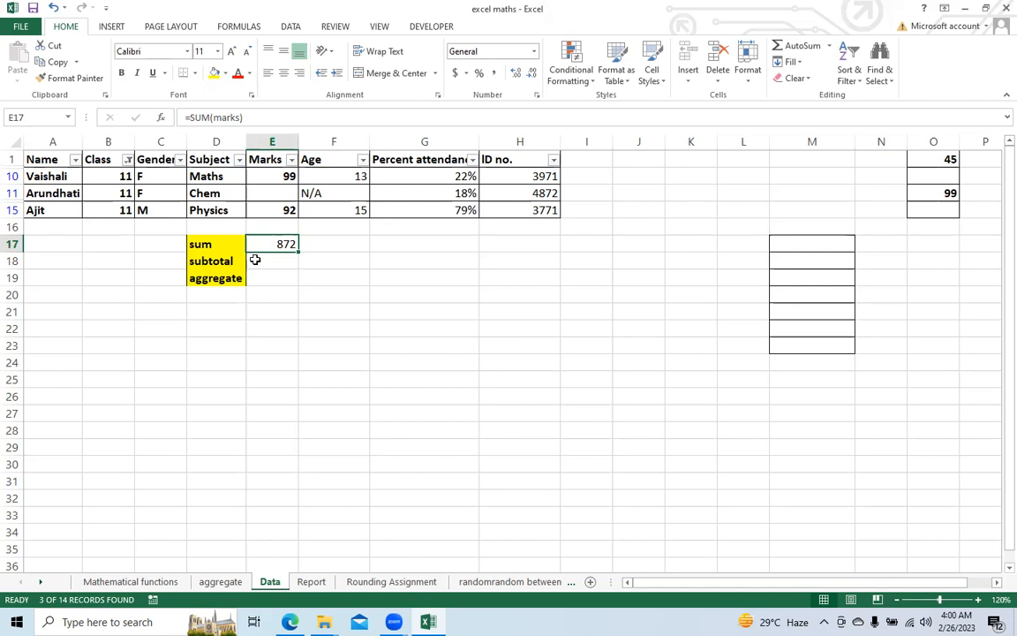
{"action": "key", "text": "ctrl+shift+l"}
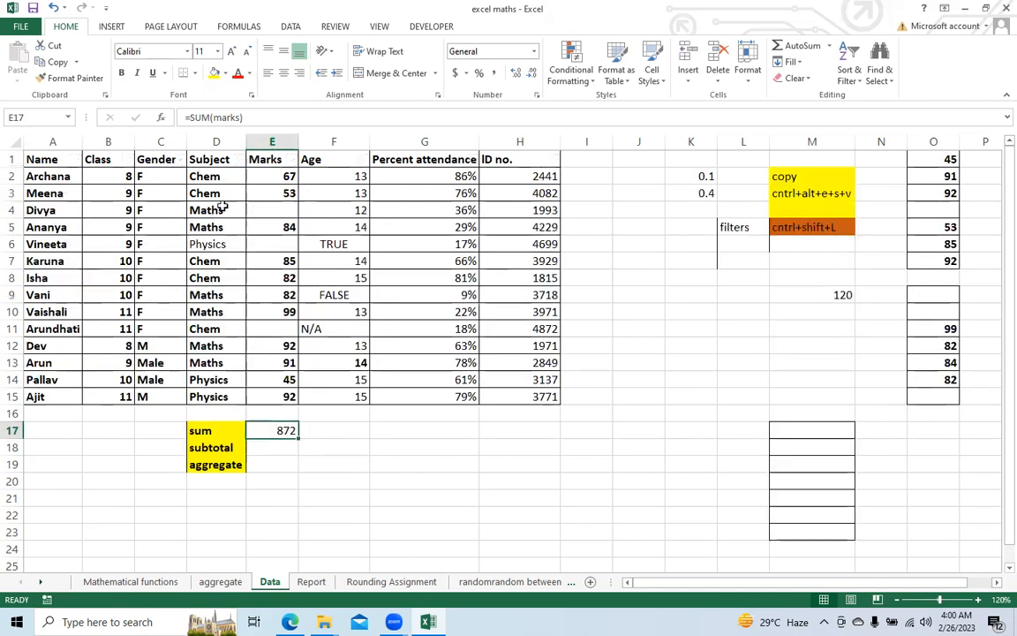
Step: Begin a SUBTOTAL formula in cell E18 beside the subtotal label
{"action": "left_click", "coordinate": [263, 449]}
{"action": "type", "text": "=s"}
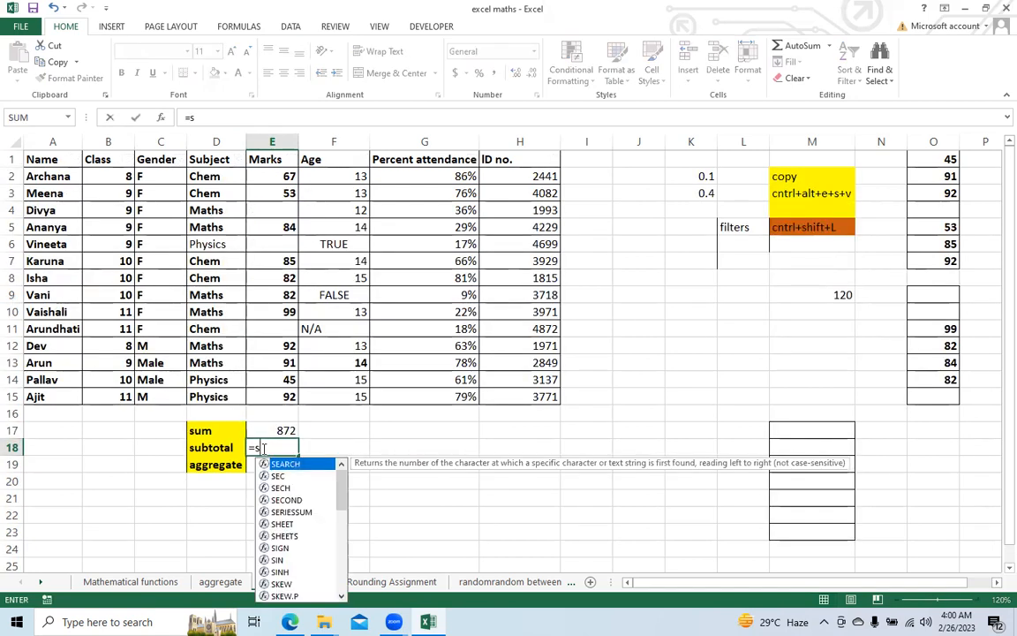
{"action": "type", "text": "ubt"}
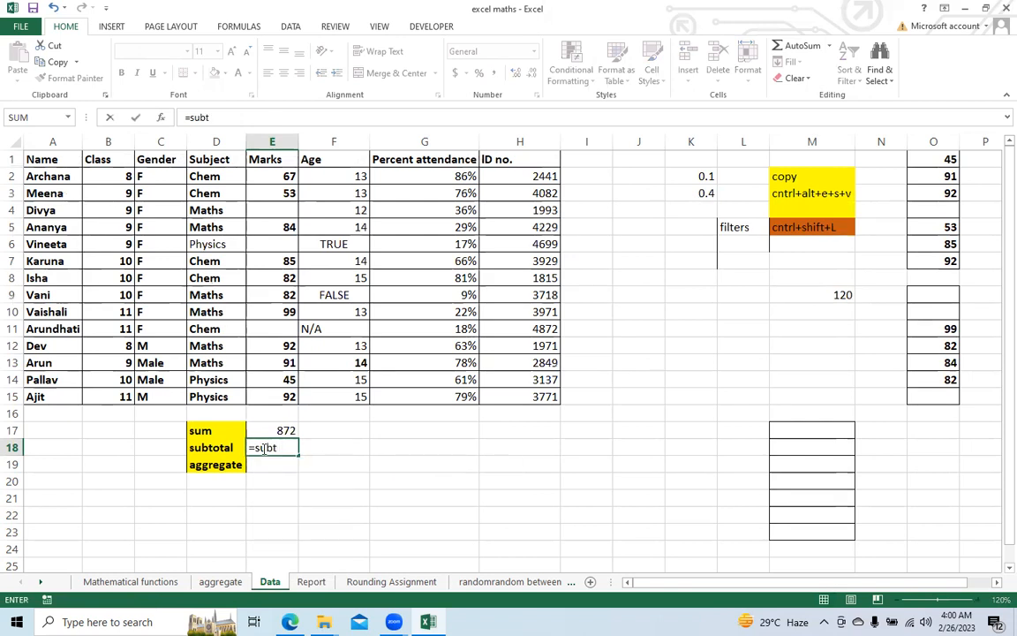
{"action": "type", "text": "ot"}
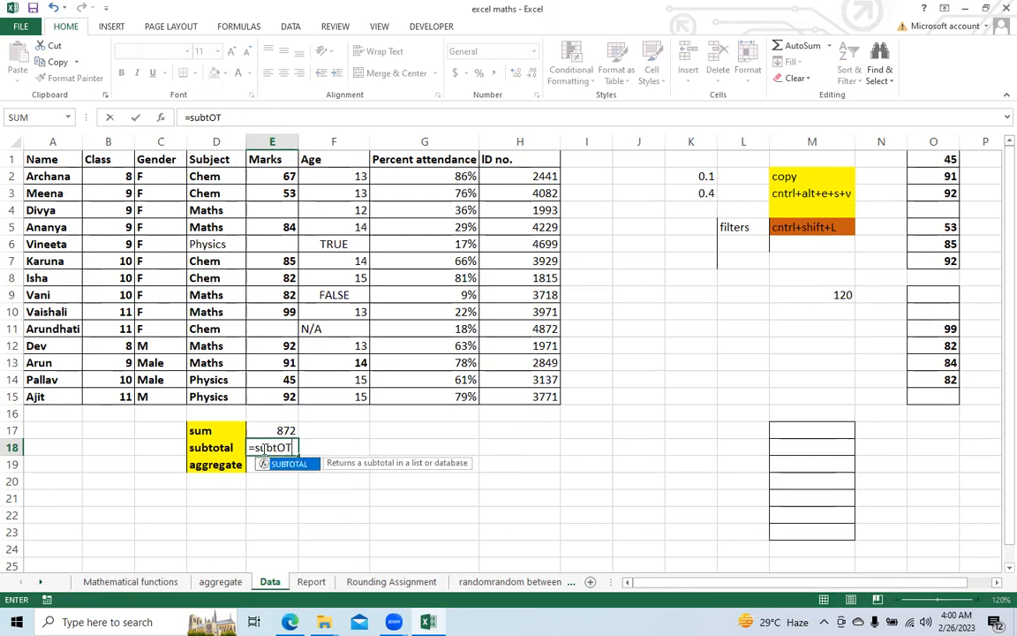
{"action": "key", "text": "Tab"}
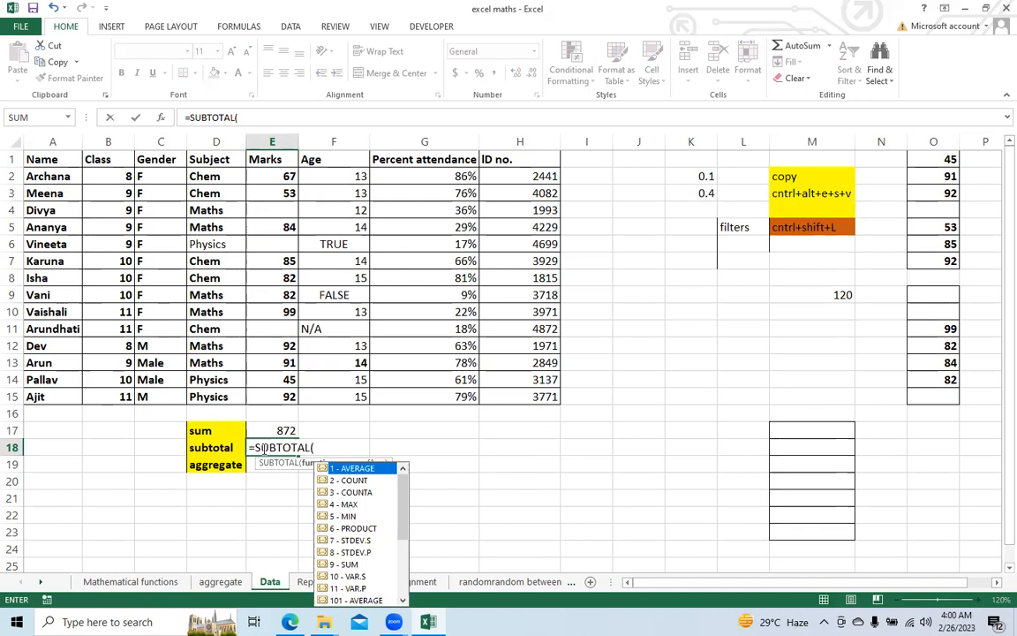
{"action": "key", "text": "Escape"}
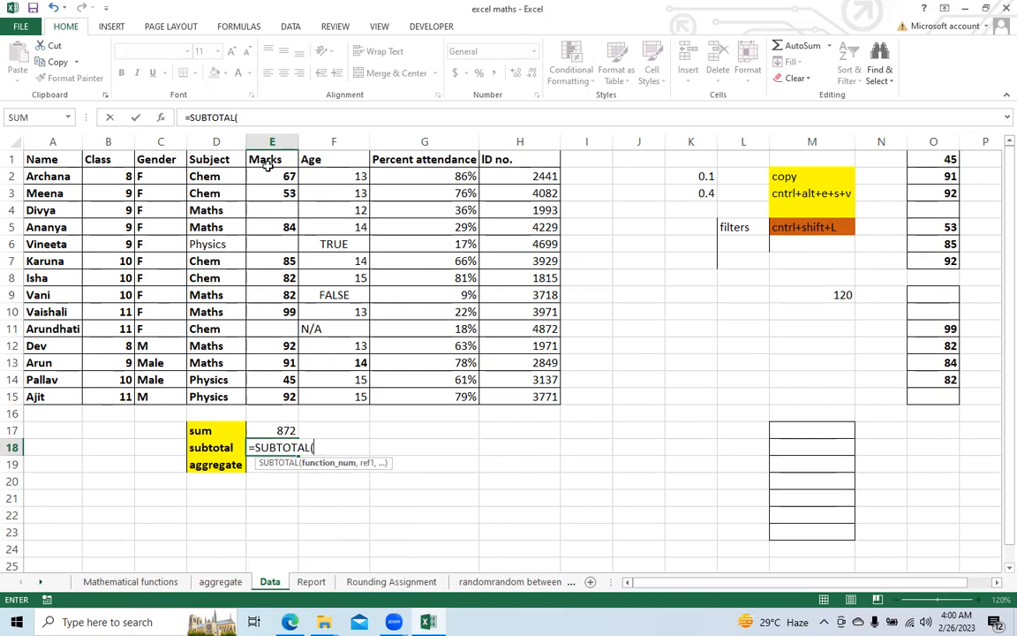
{"action": "key", "text": "BackSpace"}
{"action": "type", "text": "("}
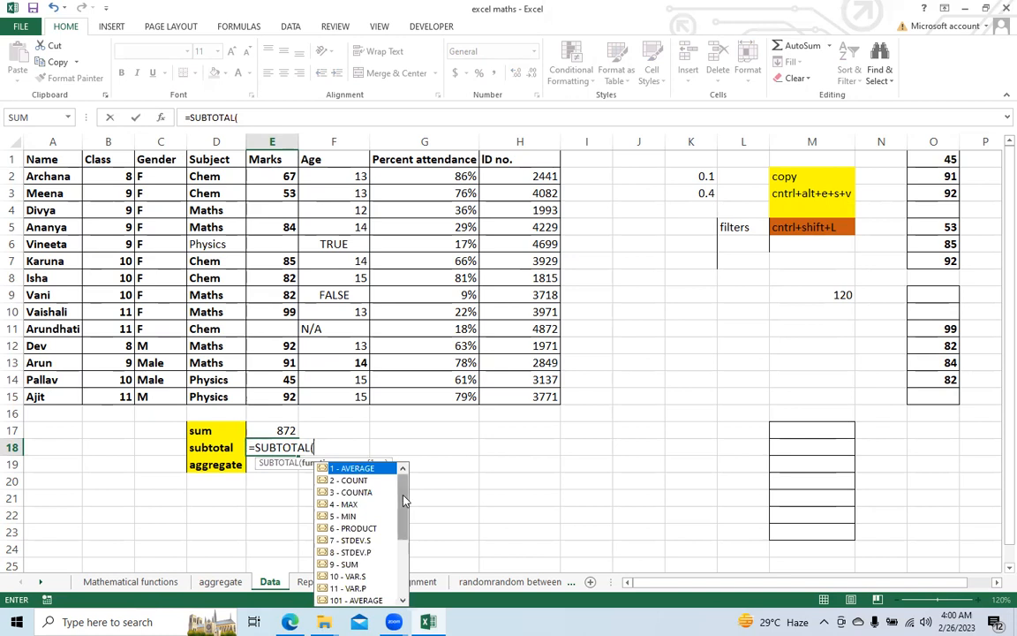
{"action": "left_click_drag", "start_coordinate": [403, 500], "coordinate": [414, 527]}
{"action": "scroll", "coordinate": [361, 474], "scroll_direction": "up", "scroll_amount": 3}
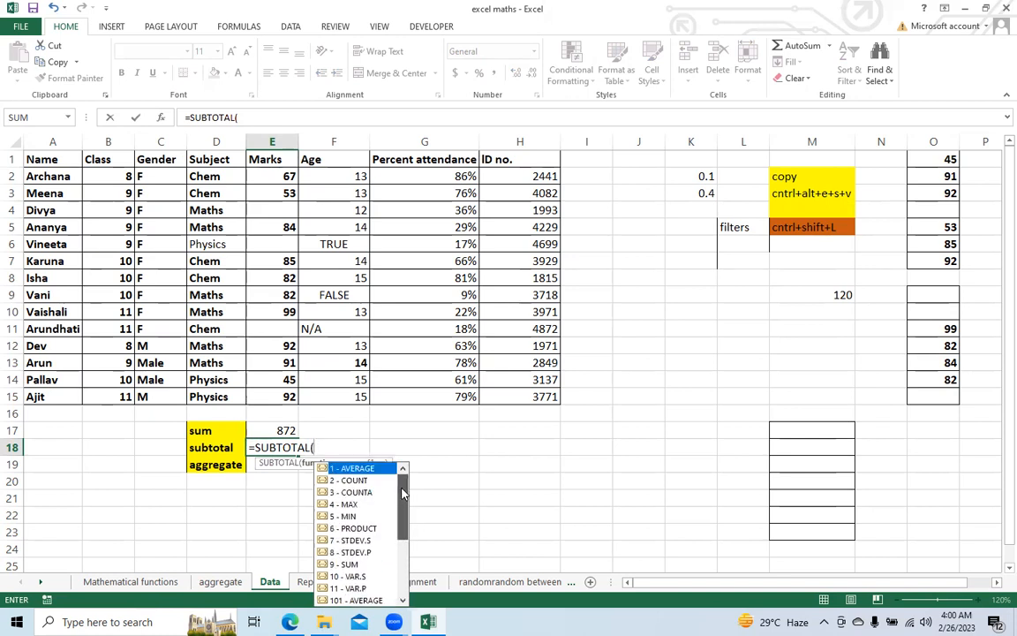
{"action": "double_click", "coordinate": [353, 469]}
{"action": "type", "text": ","}
{"action": "left_click", "coordinate": [285, 177]}
{"action": "key", "text": "BackSpace"}
{"action": "key", "text": "BackSpace"}
{"action": "key", "text": "BackSpace"}
{"action": "key", "text": "BackSpace"}
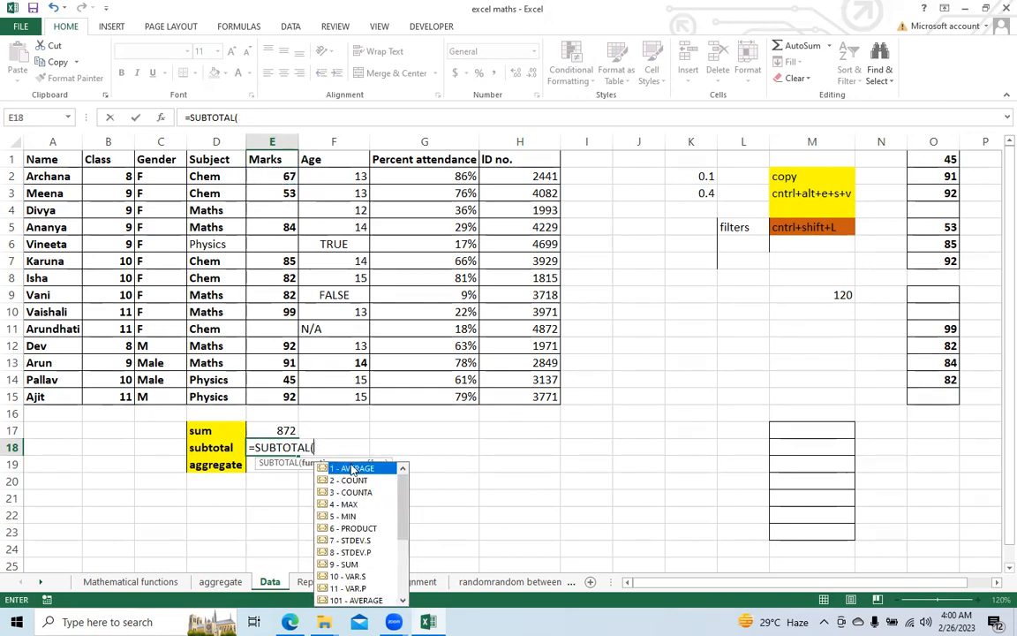
Step: Complete the SUBTOTAL formula in E18 with function number 9 (SUM) and the marks range E2:E15
{"action": "double_click", "coordinate": [361, 566]}
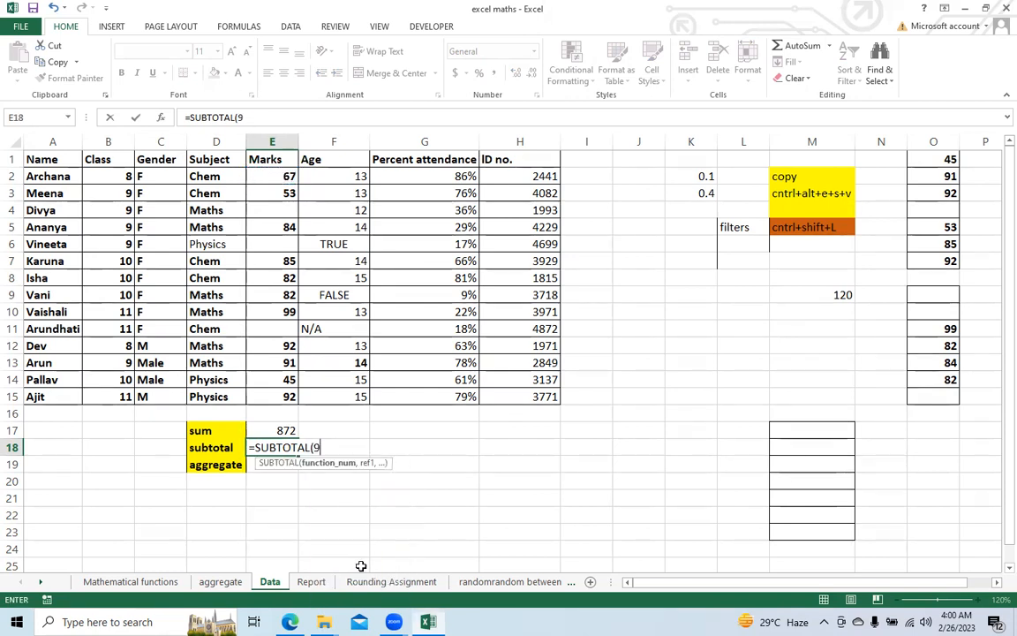
{"action": "type", "text": ","}
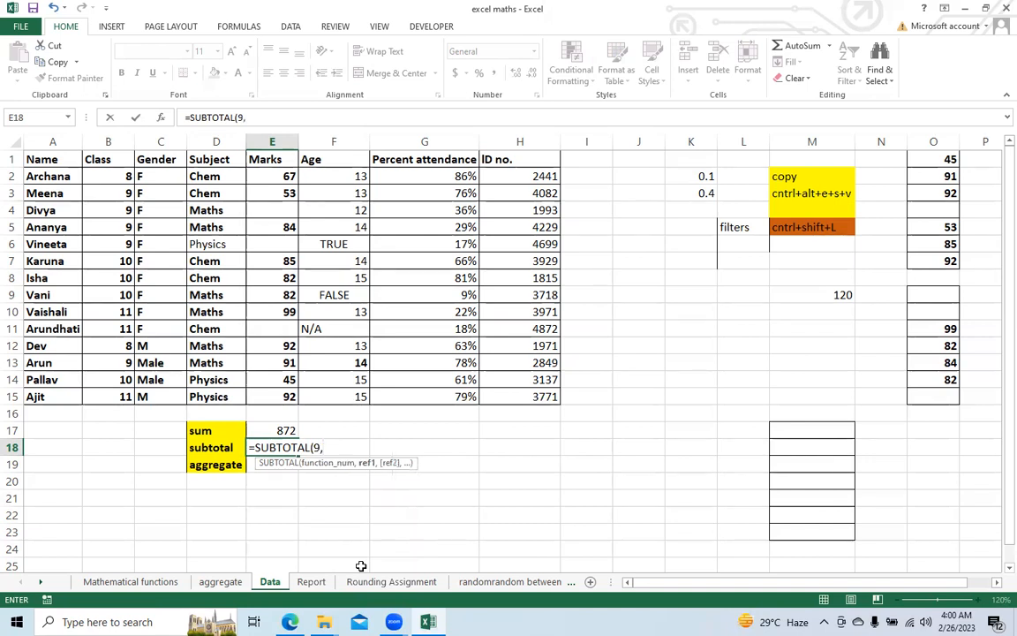
{"action": "left_click_drag", "start_coordinate": [272, 175], "coordinate": [284, 391]}
{"action": "key", "text": "Return"}
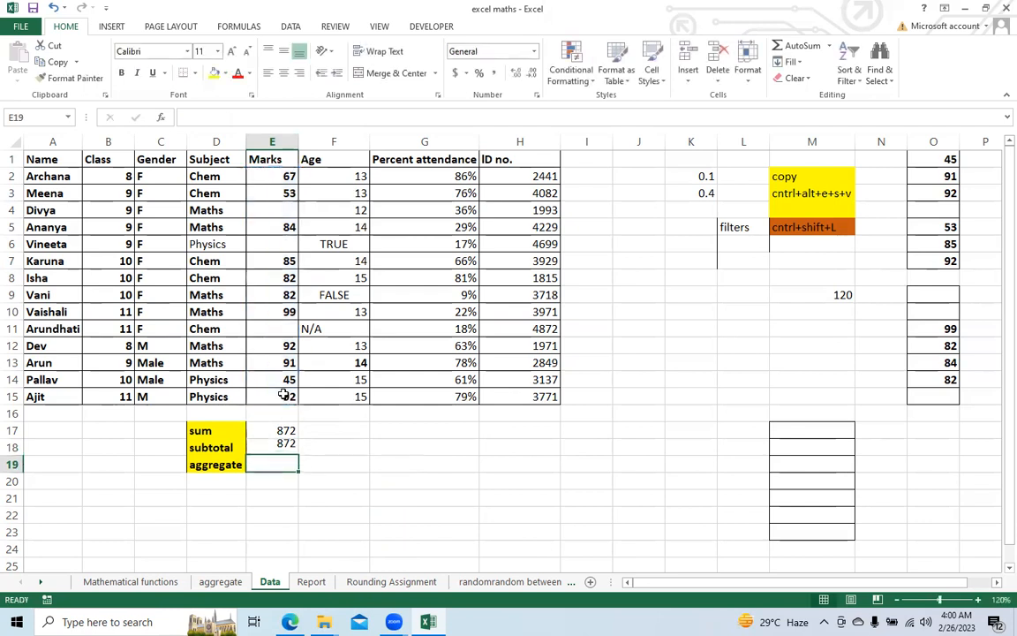
{"action": "key", "text": "Up"}
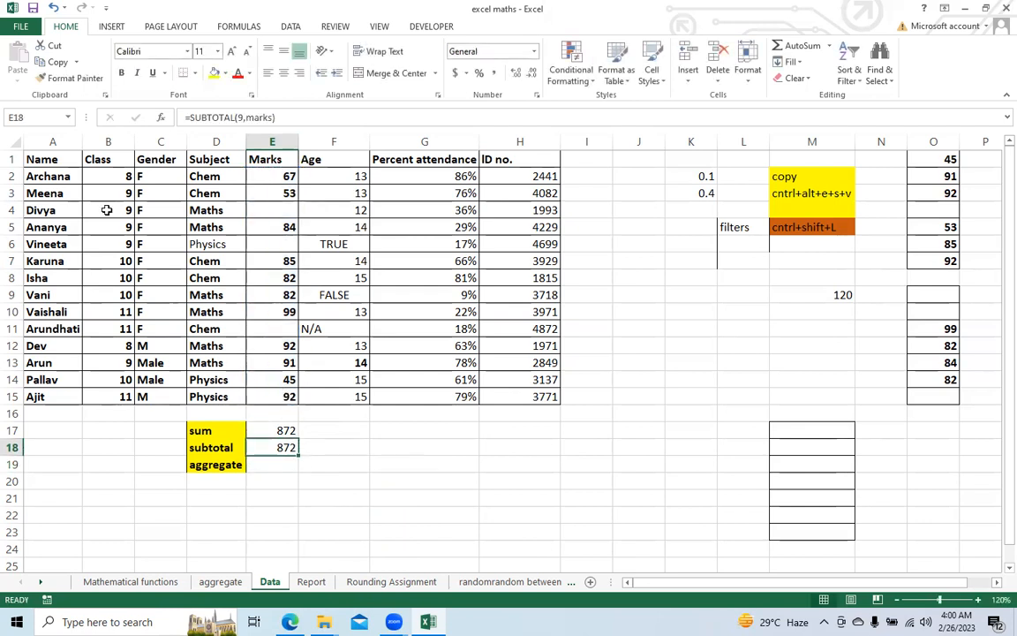
Step: Add filters to the header row of the Data sheet and filter the Class column to show only class 11
{"action": "left_click", "coordinate": [8, 151]}
{"action": "left_click", "coordinate": [11, 160]}
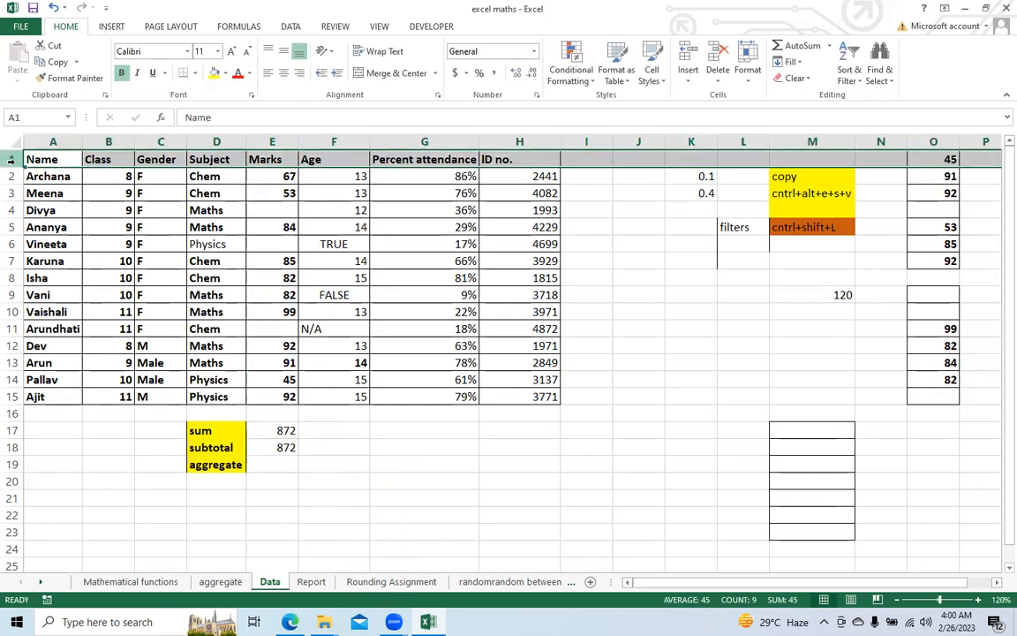
{"action": "key", "text": "ctrl+shift+l"}
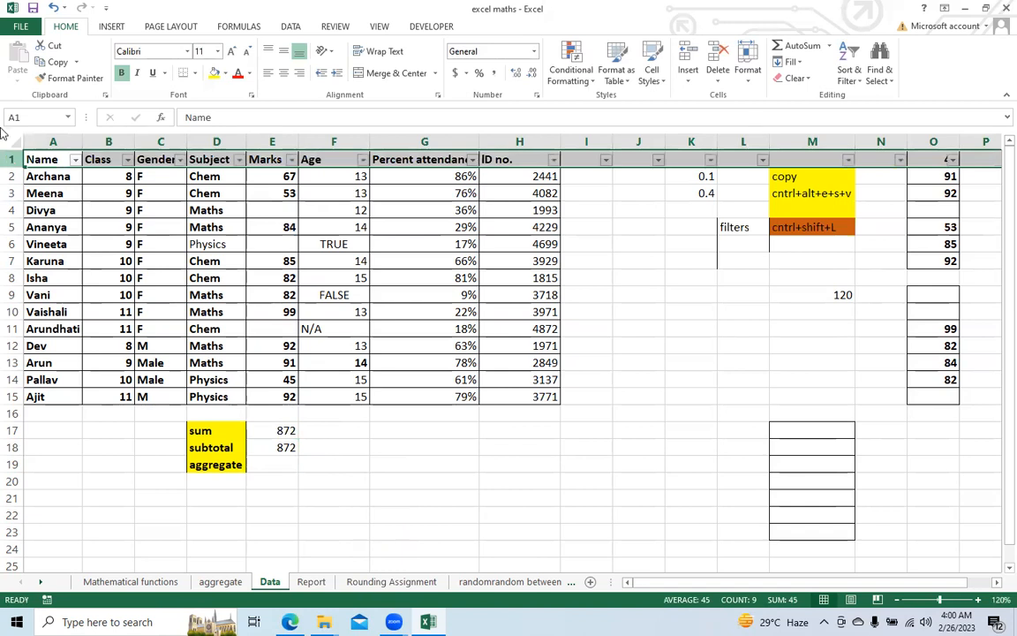
{"action": "left_click", "coordinate": [127, 159]}
{"action": "left_click", "coordinate": [55, 298]}
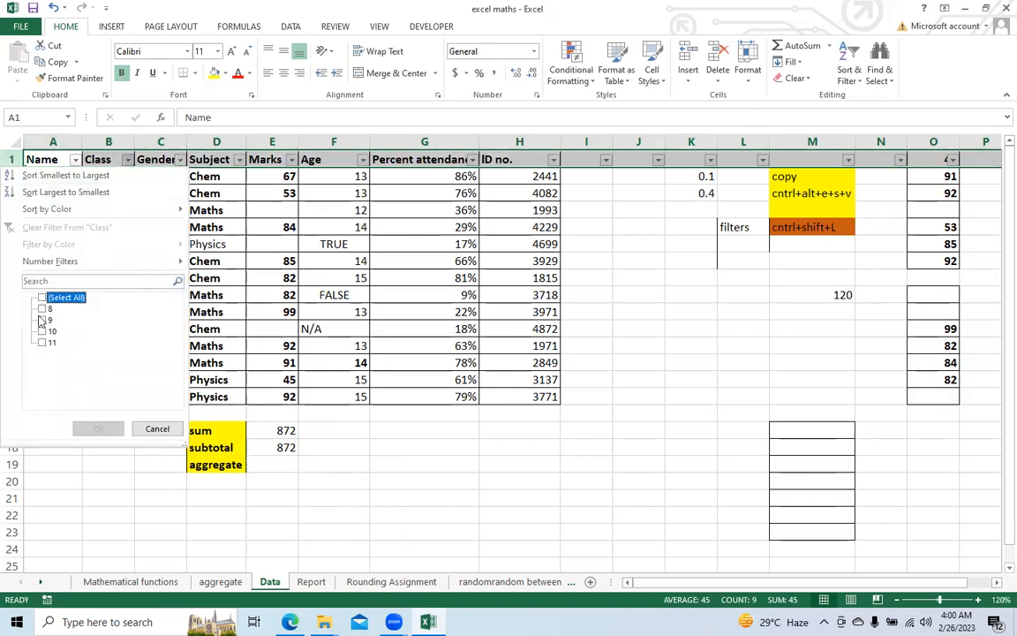
{"action": "left_click", "coordinate": [41, 342]}
{"action": "left_click", "coordinate": [98, 430]}
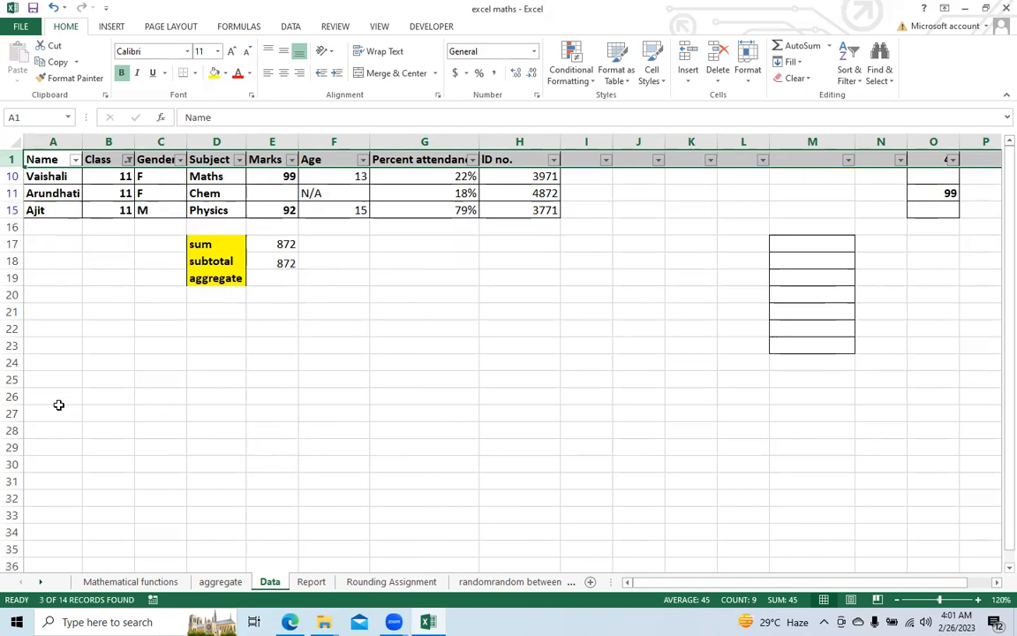
Step: Compare the SUM formula in E17 with the SUBTOTAL formula in E18 for the filtered rows, and remove the table's filters
{"action": "left_click", "coordinate": [272, 242]}
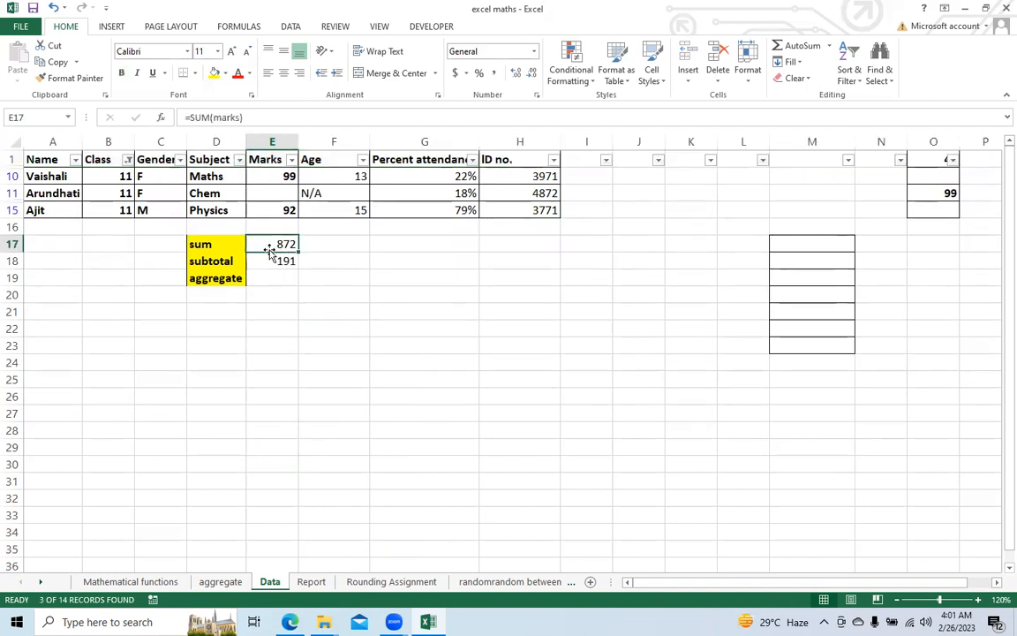
{"action": "left_click", "coordinate": [272, 257]}
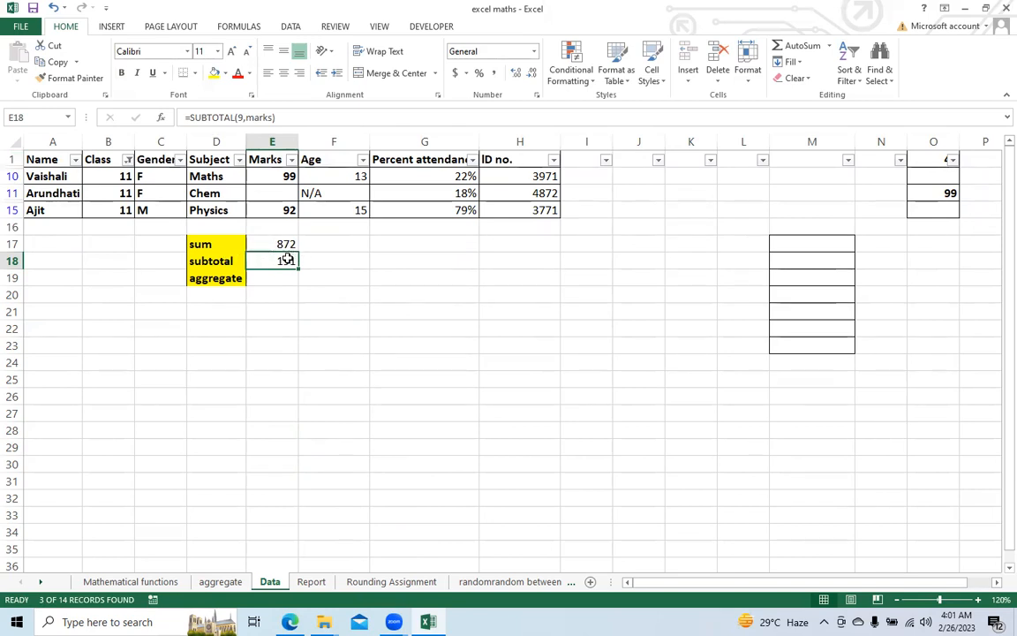
{"action": "left_click", "coordinate": [369, 84]}
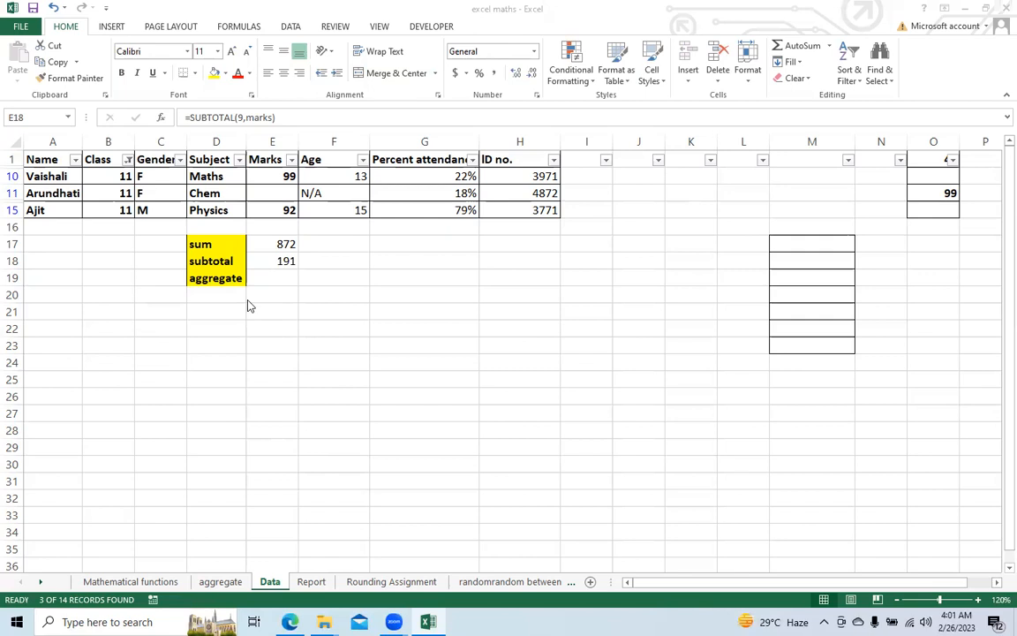
{"action": "left_click", "coordinate": [165, 156]}
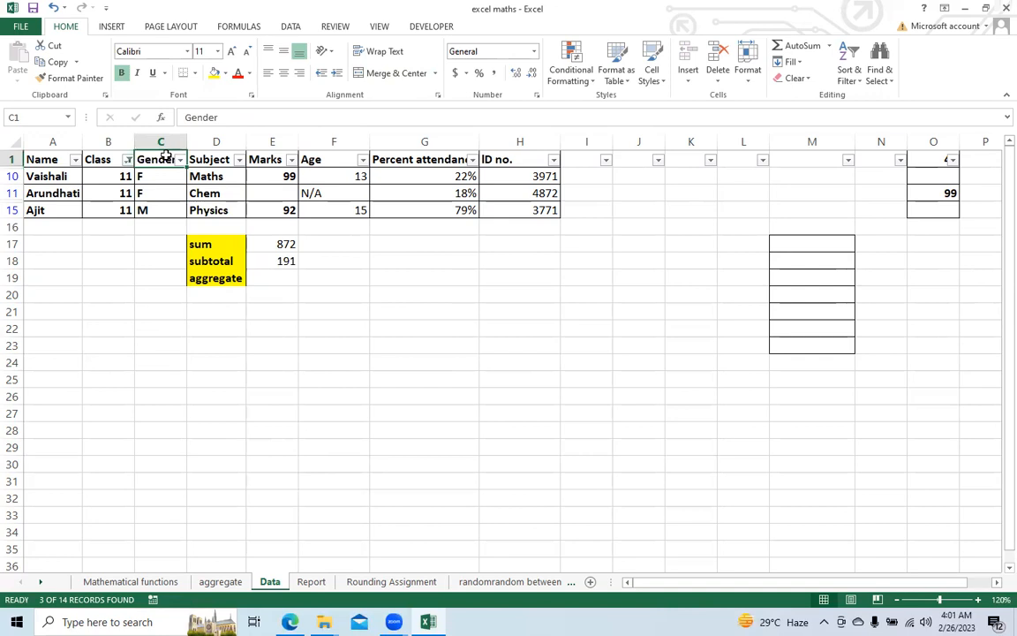
{"action": "key", "text": "ctrl+shift+l"}
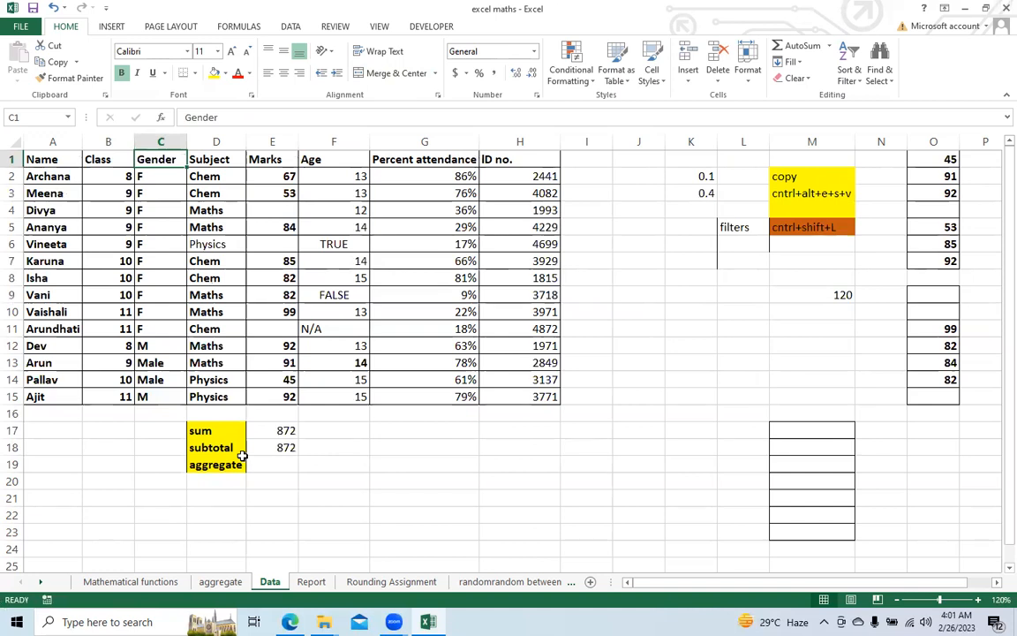
Step: On the aggregate sheet, enter a SUM formula referencing cell E2 in E21 beside the sum label
{"action": "left_click", "coordinate": [212, 584]}
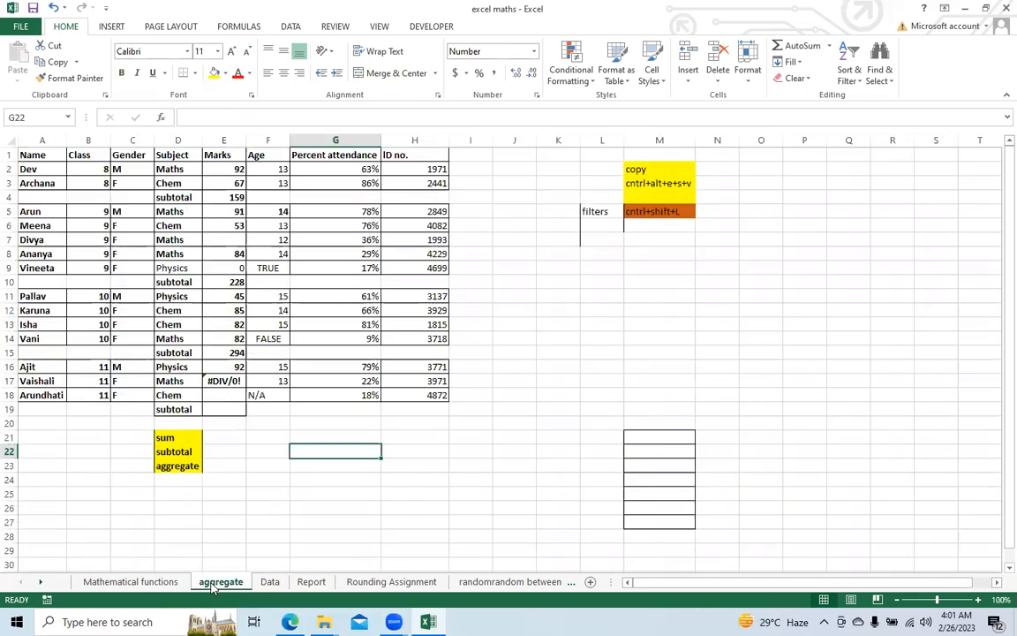
{"action": "left_click", "coordinate": [232, 435]}
{"action": "type", "text": "="}
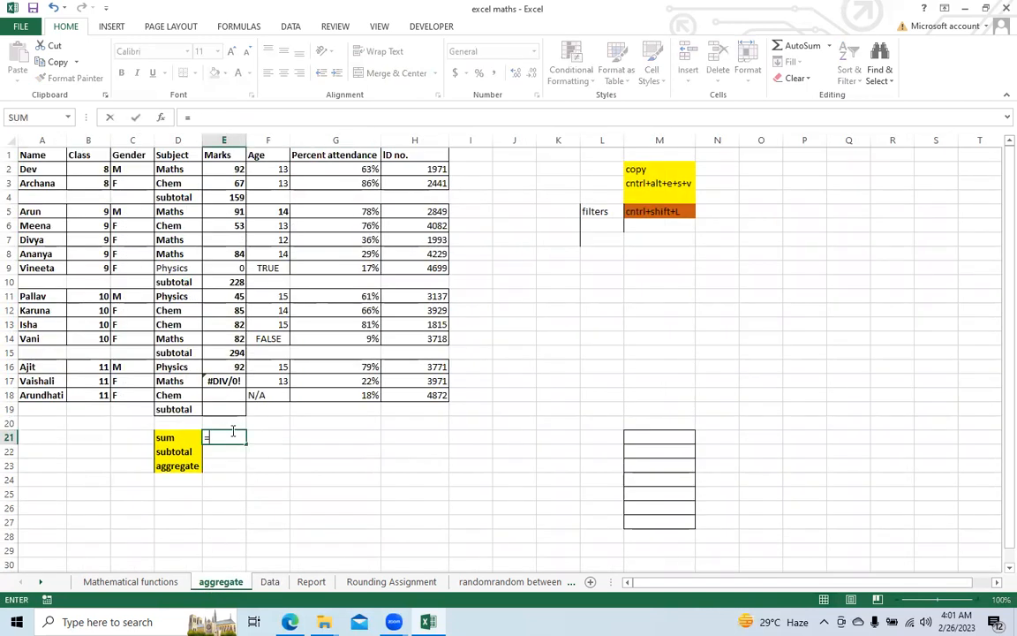
{"action": "type", "text": "sum("}
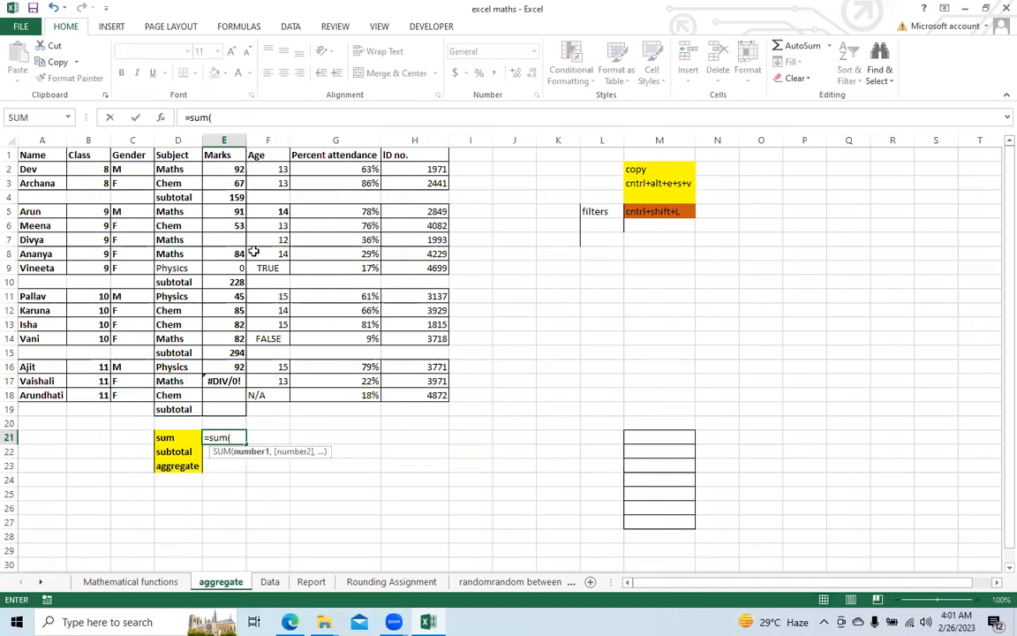
{"action": "left_click", "coordinate": [210, 168]}
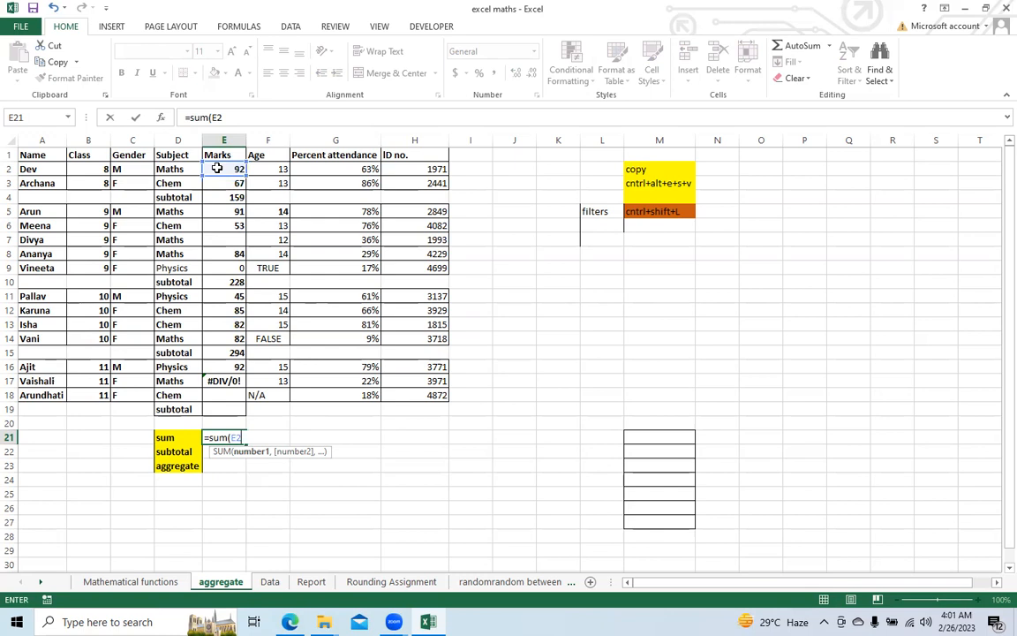
{"action": "key", "text": "Return"}
{"action": "key", "text": "Up"}
{"action": "key", "text": "Up"}
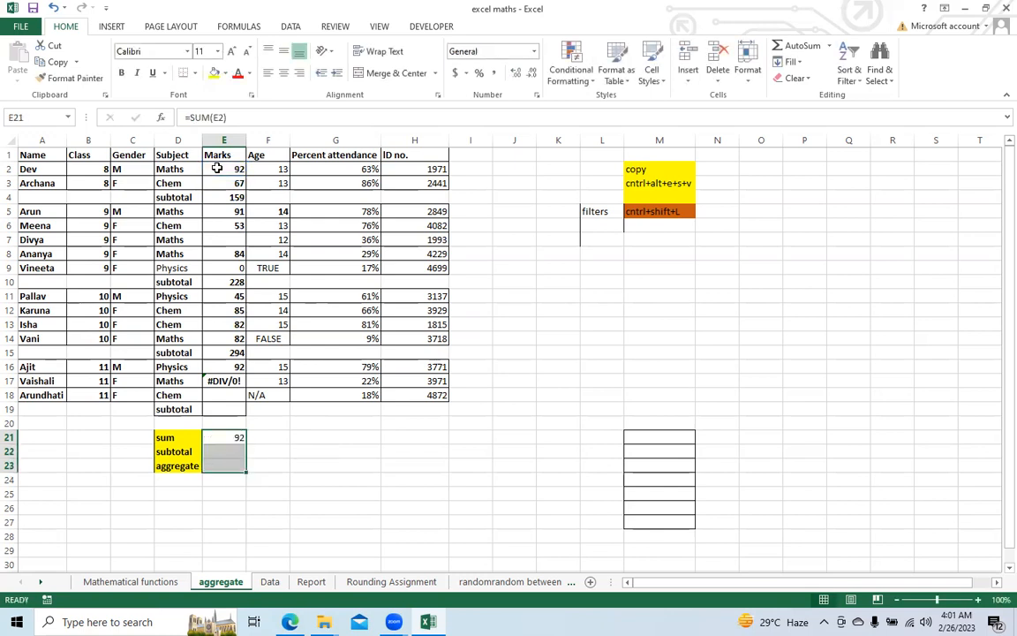
{"action": "key", "text": "Down"}
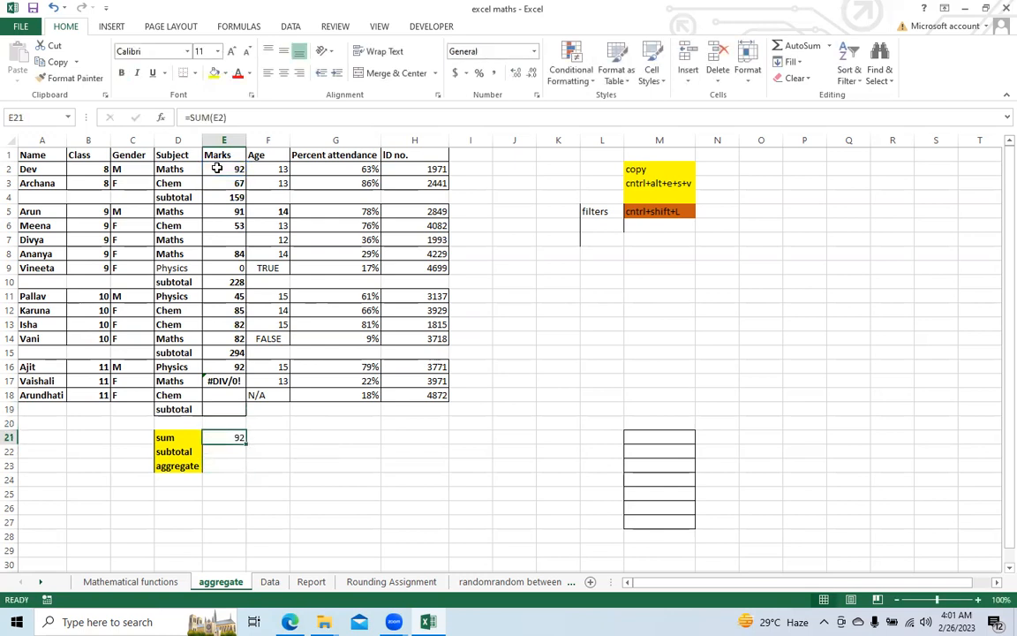
Step: Change the SUM formula in E21 to cover the marks range E2:E19
{"action": "left_click", "coordinate": [242, 116]}
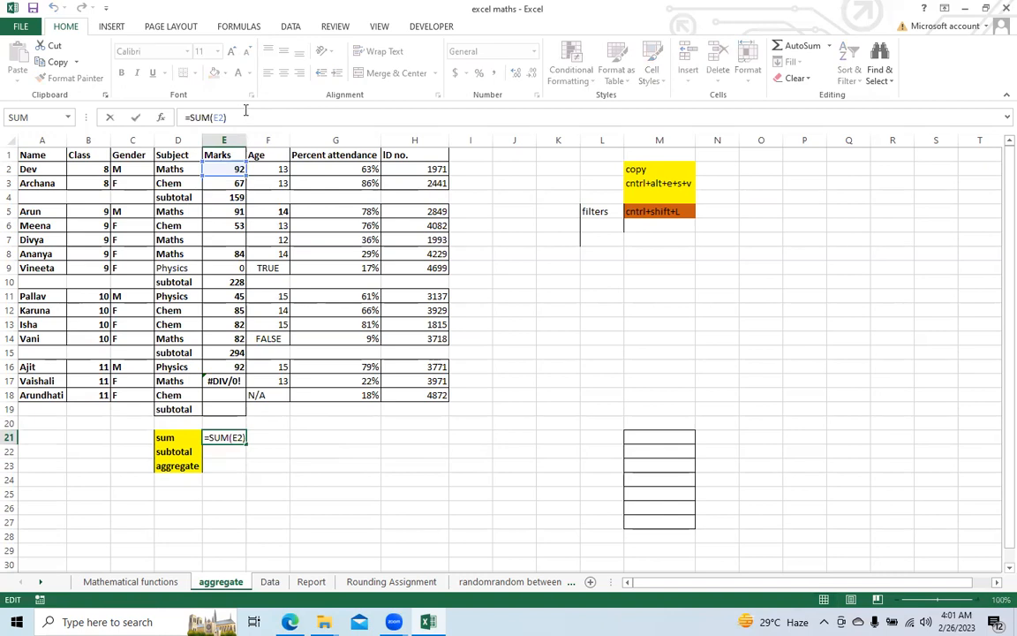
{"action": "key", "text": "BackSpace"}
{"action": "key", "text": "BackSpace"}
{"action": "key", "text": "BackSpace"}
{"action": "left_click_drag", "start_coordinate": [217, 168], "coordinate": [214, 406]}
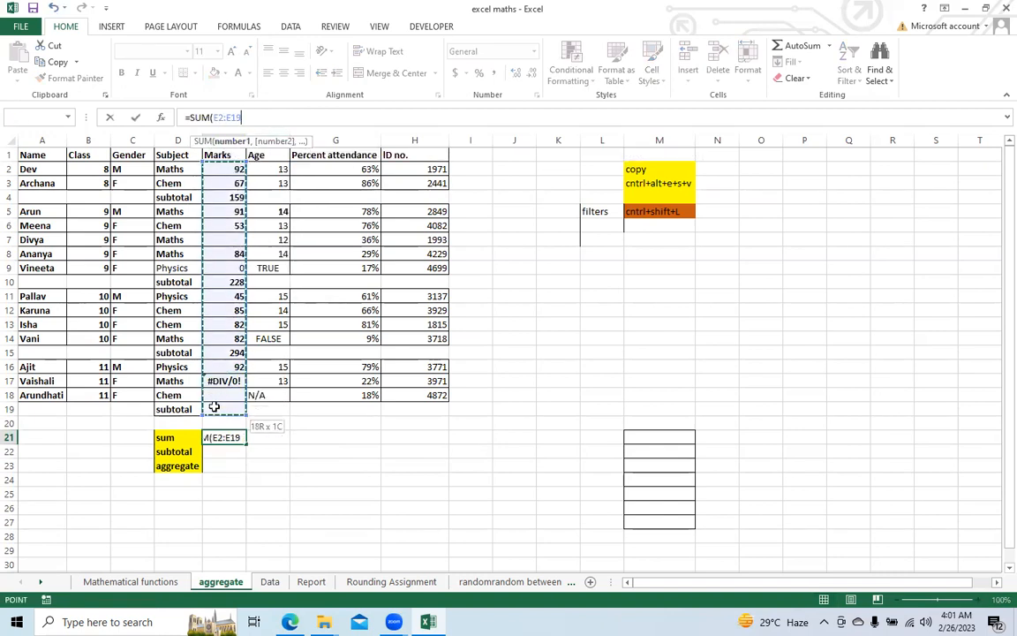
{"action": "key", "text": "Return"}
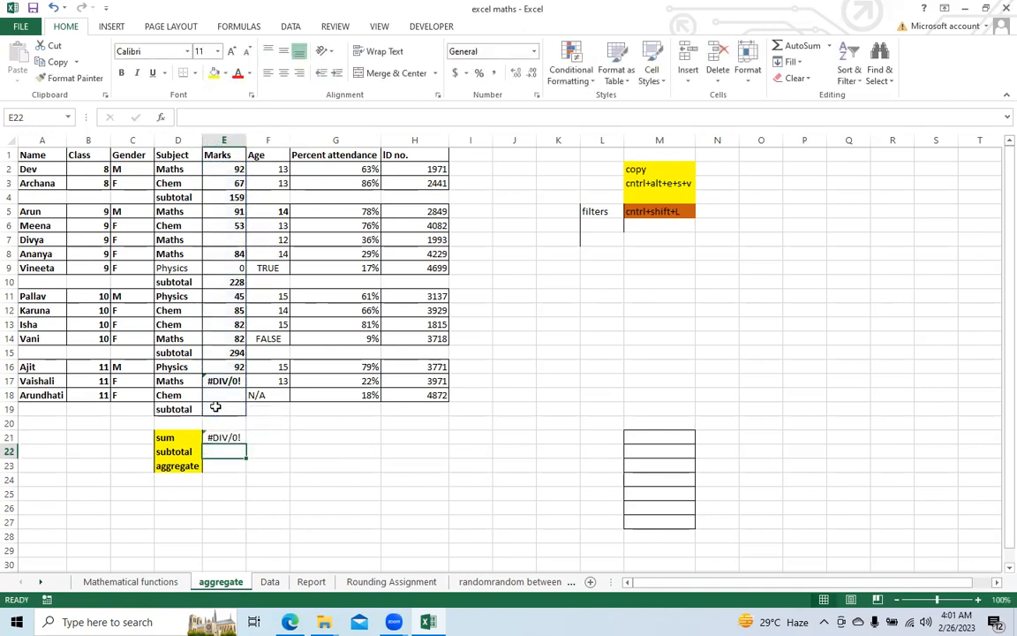
{"action": "left_click", "coordinate": [225, 438]}
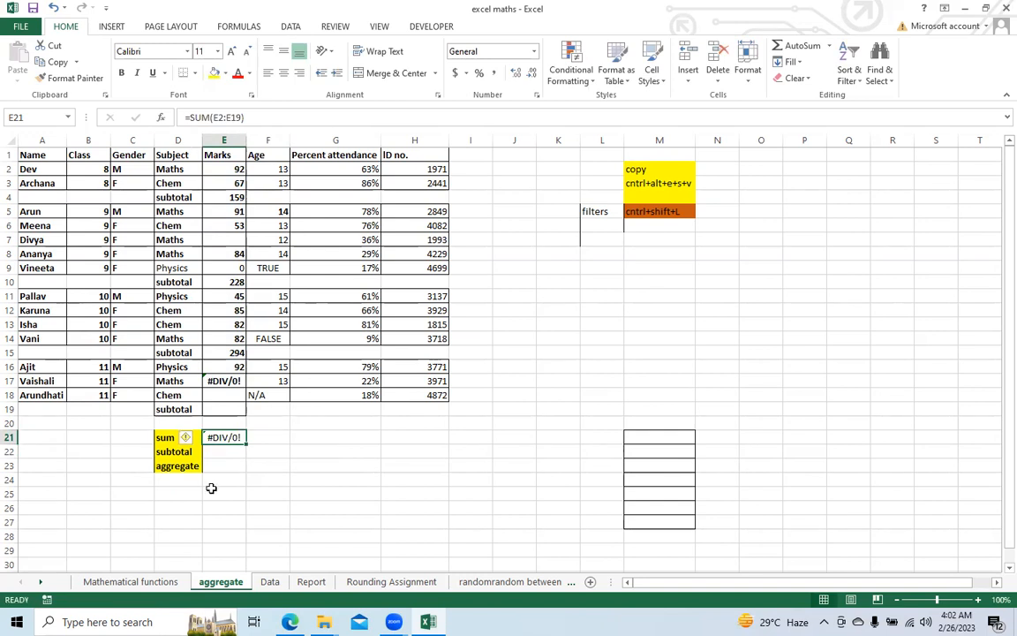
Step: Enter a SUBTOTAL formula in E22 with function number 9 (SUM) and the marks range E2:E19
{"action": "left_click", "coordinate": [213, 452]}
{"action": "type", "text": "=sub"}
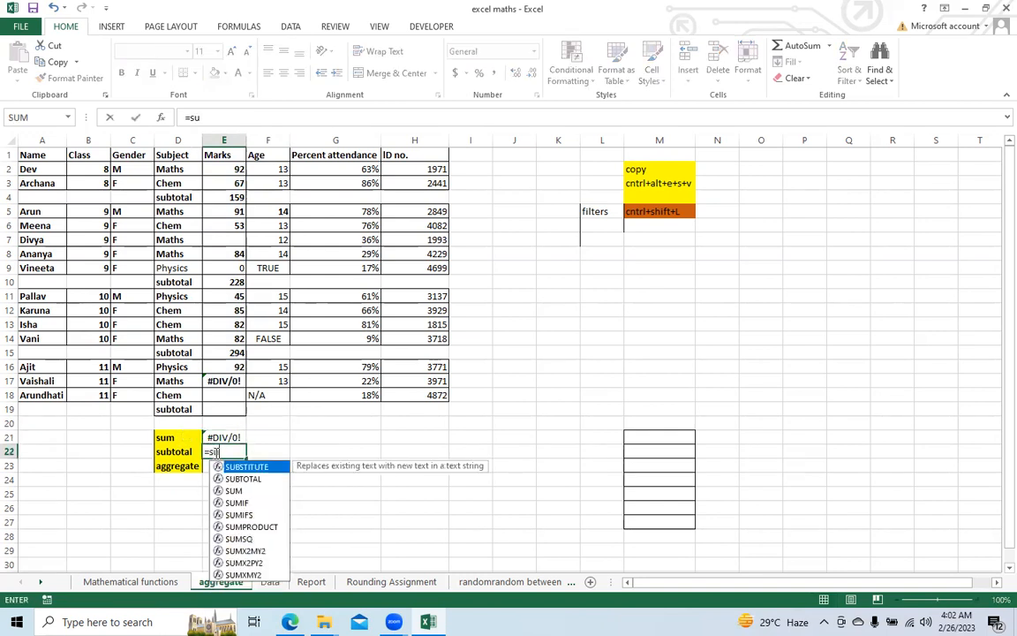
{"action": "key", "text": "Down"}
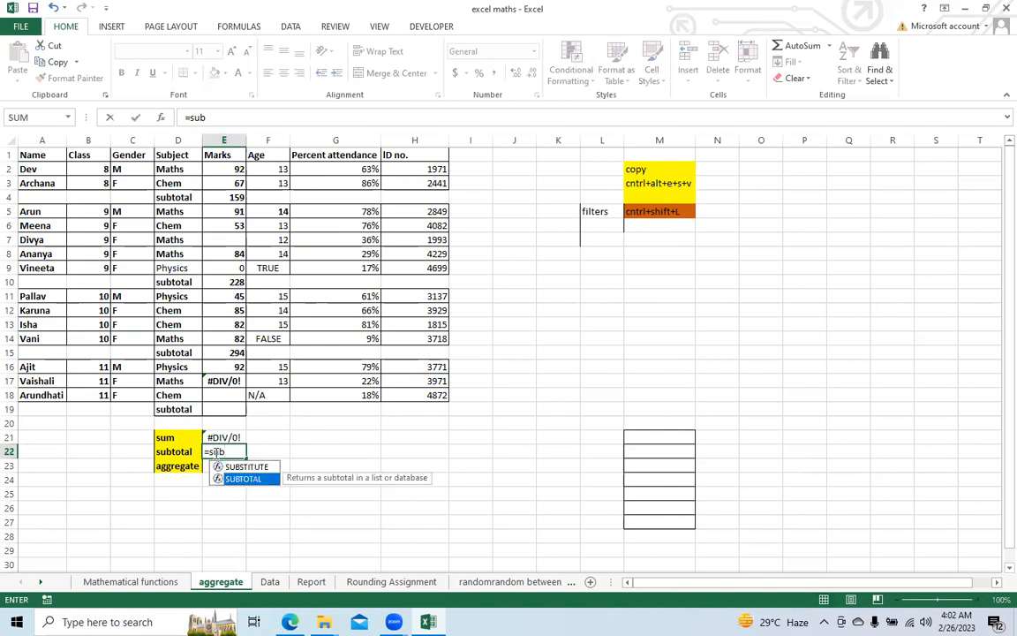
{"action": "key", "text": "Tab"}
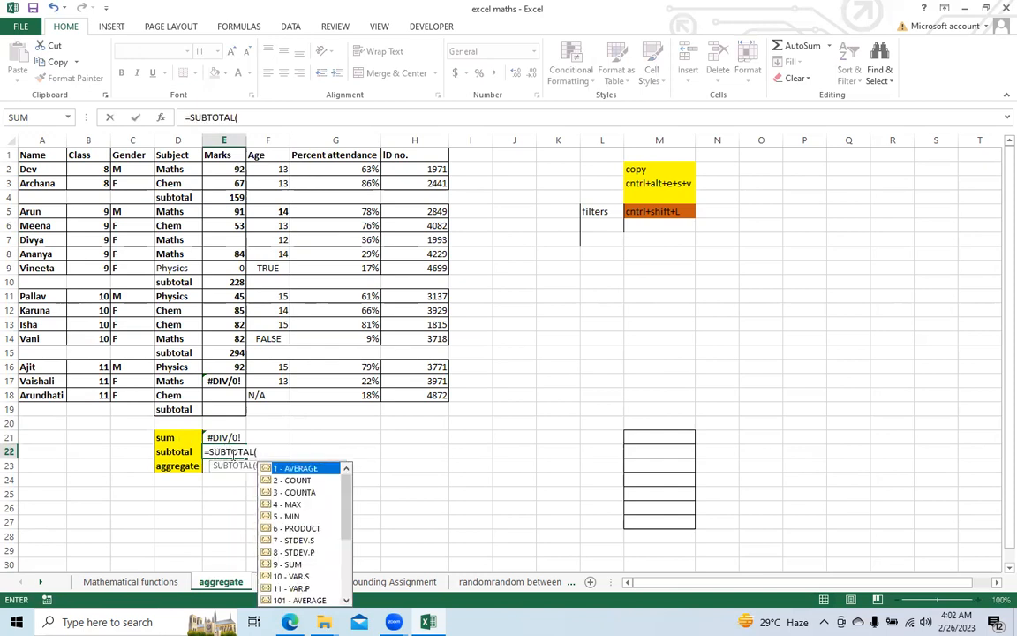
{"action": "double_click", "coordinate": [298, 565]}
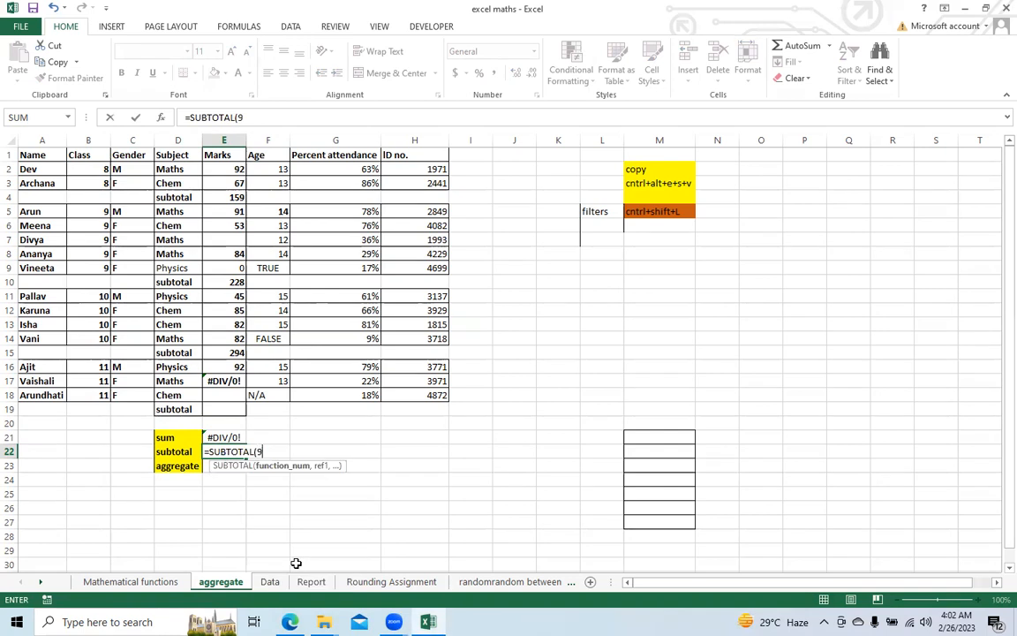
{"action": "type", "text": ","}
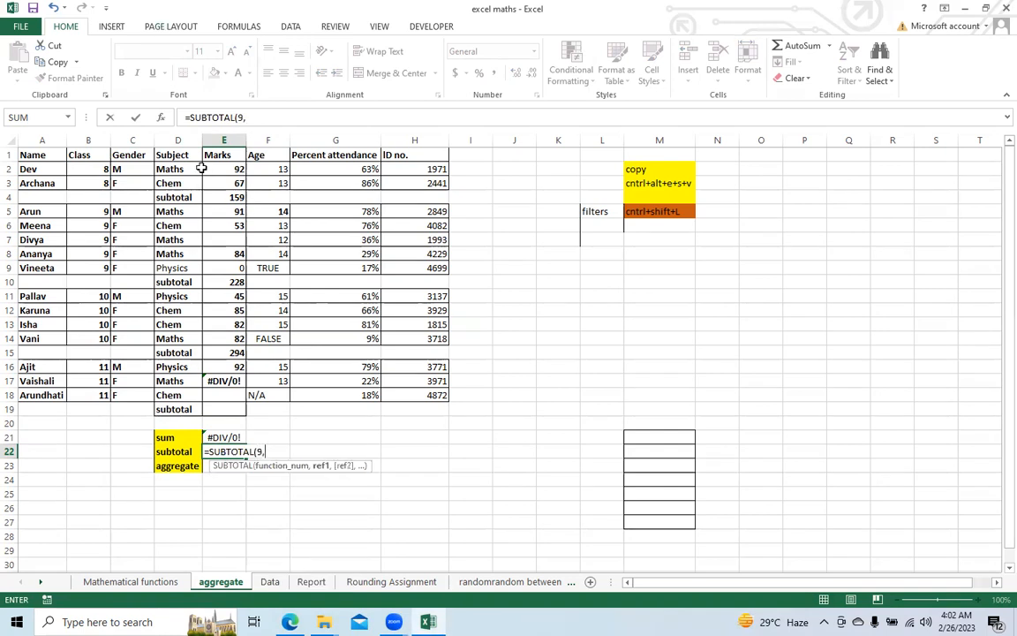
{"action": "left_click_drag", "start_coordinate": [227, 168], "coordinate": [237, 400]}
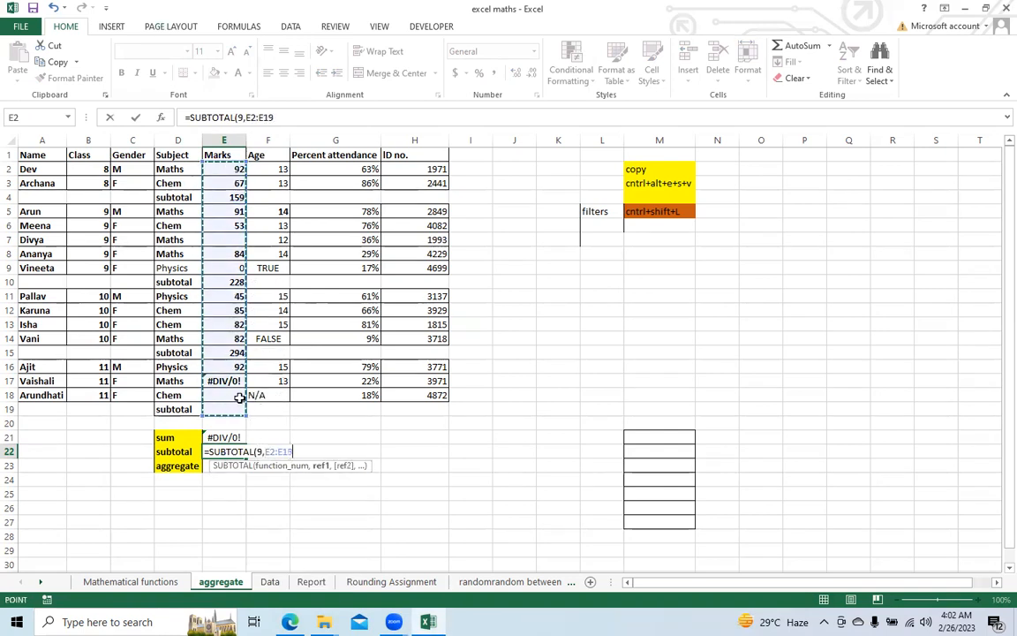
{"action": "type", "text": ")"}
{"action": "key", "text": "Return"}
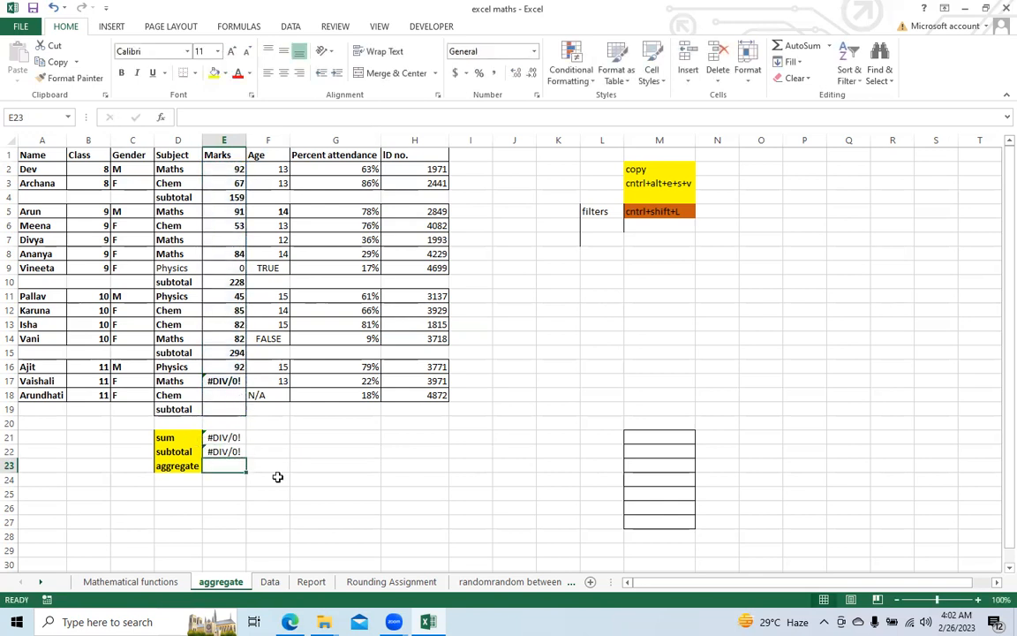
{"action": "left_click", "coordinate": [222, 452]}
Step: Enter an AGGREGATE formula in E23 with function 9 (SUM), option 3 (ignore hidden rows, errors and nested subtotals) and range E2:E19
{"action": "left_click", "coordinate": [220, 464]}
{"action": "type", "text": "=ag"}
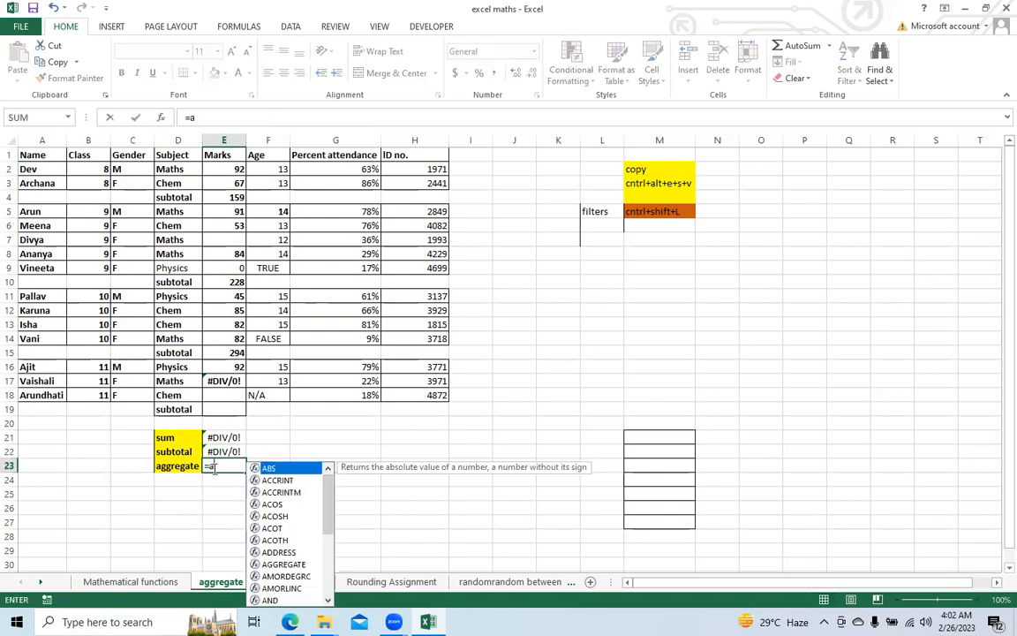
{"action": "key", "text": "Tab"}
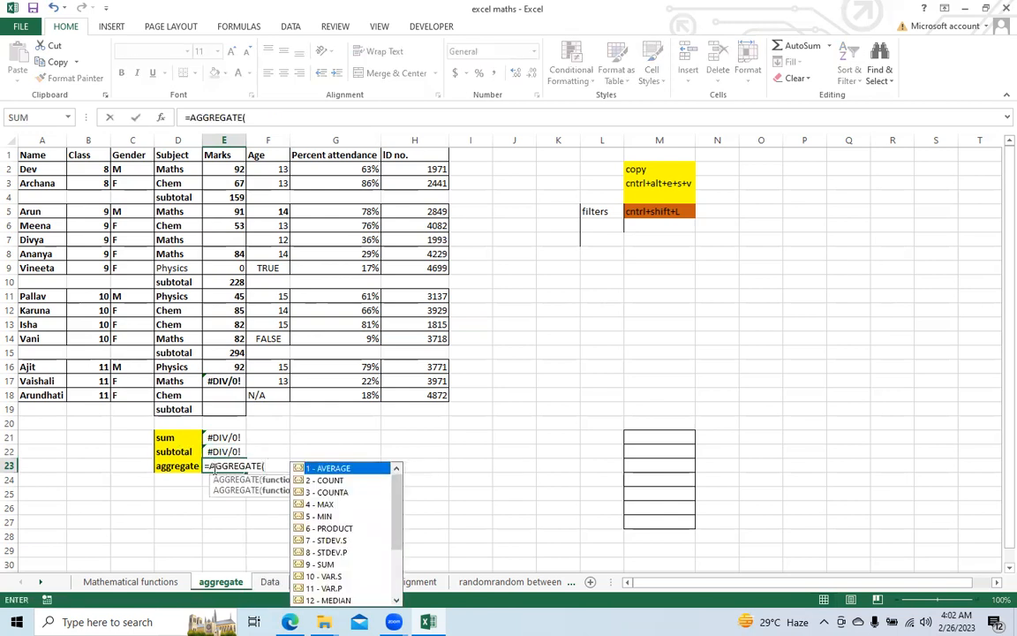
{"action": "double_click", "coordinate": [327, 566]}
{"action": "type", "text": ","}
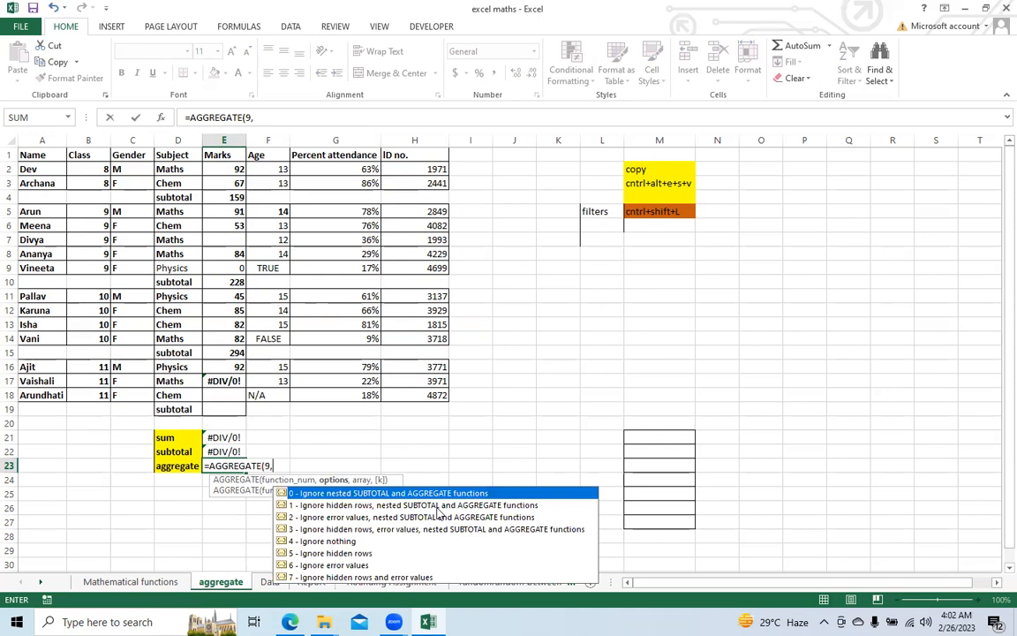
{"action": "left_click", "coordinate": [305, 529]}
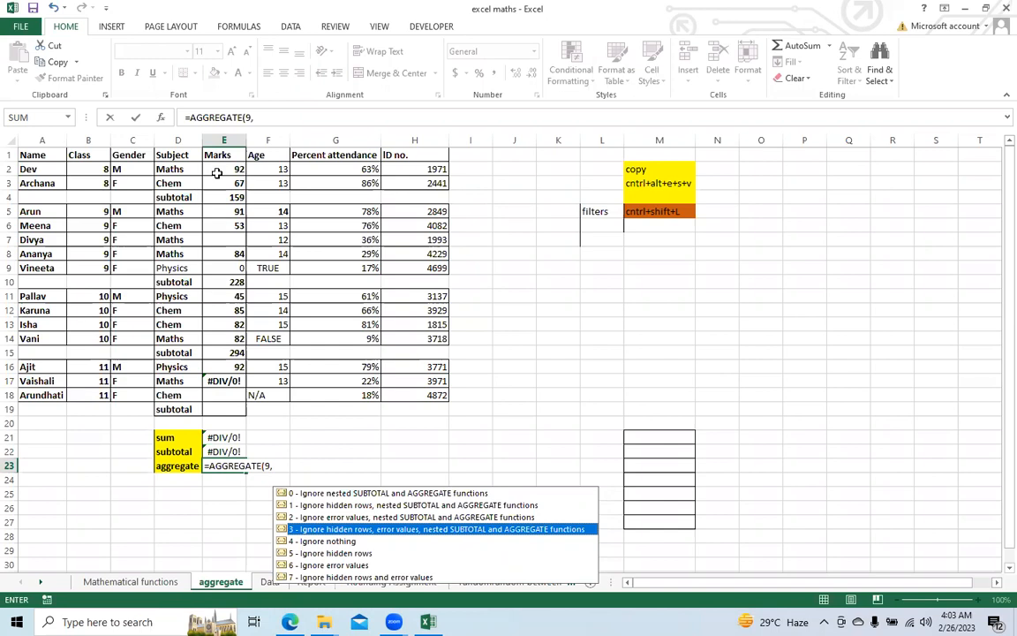
{"action": "left_click_drag", "start_coordinate": [220, 172], "coordinate": [226, 419]}
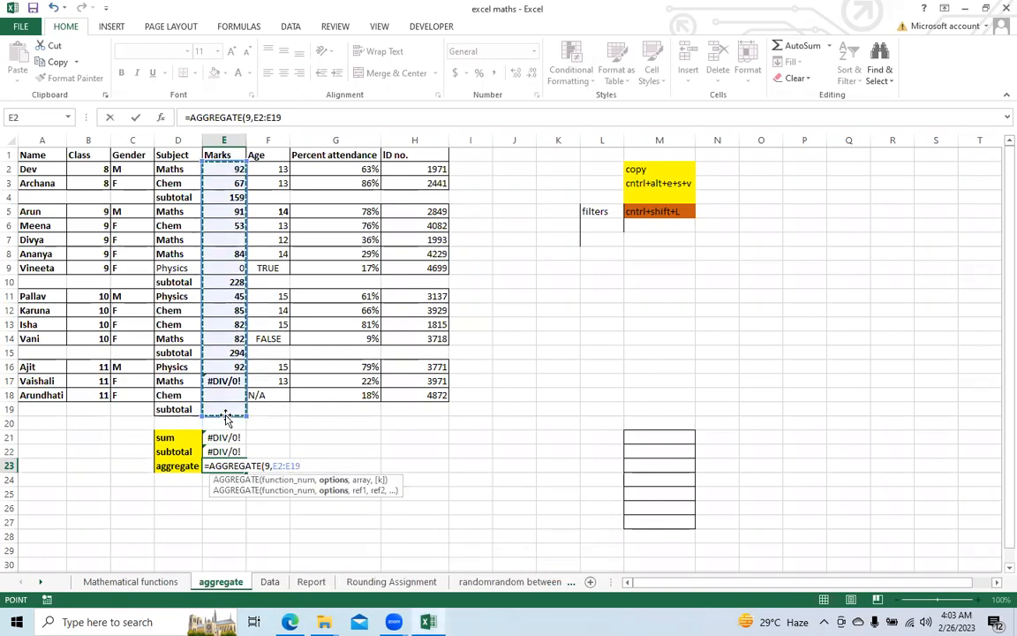
{"action": "left_click", "coordinate": [271, 465]}
{"action": "type", "text": "3,"}
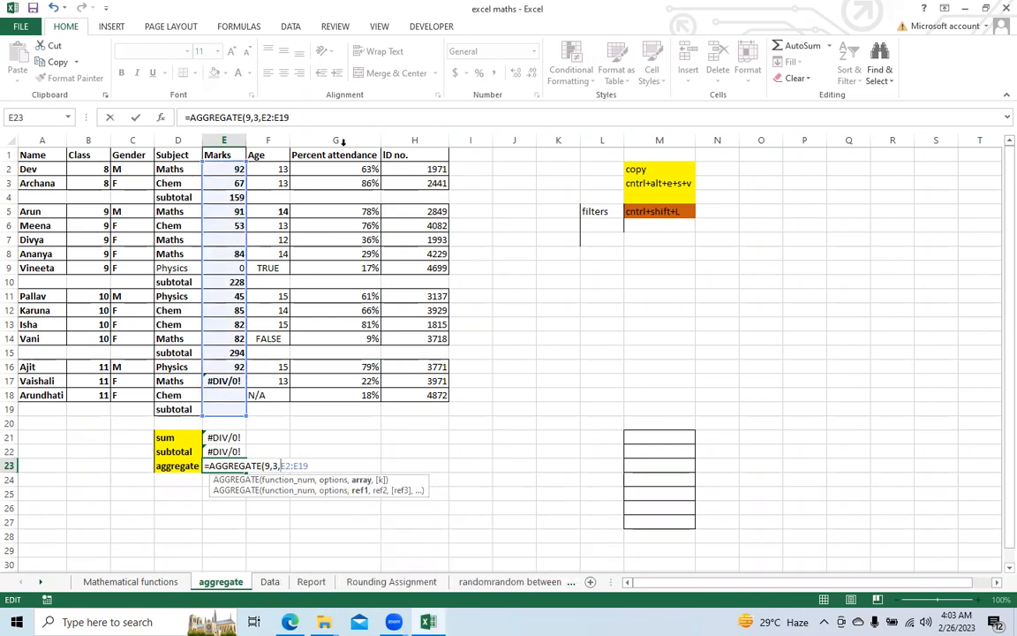
{"action": "left_click", "coordinate": [309, 117]}
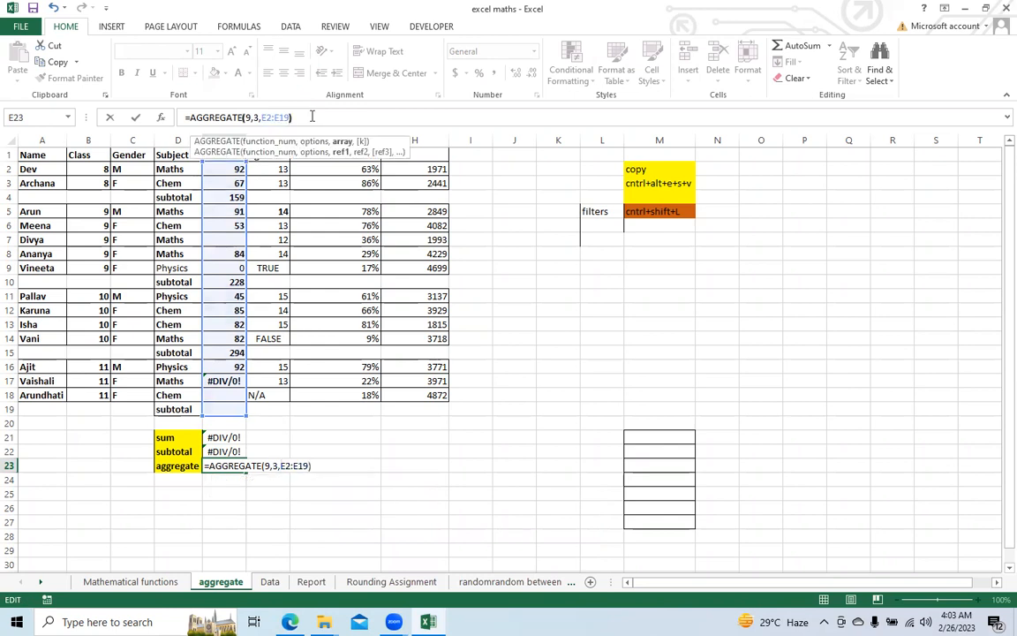
{"action": "key", "text": "Return"}
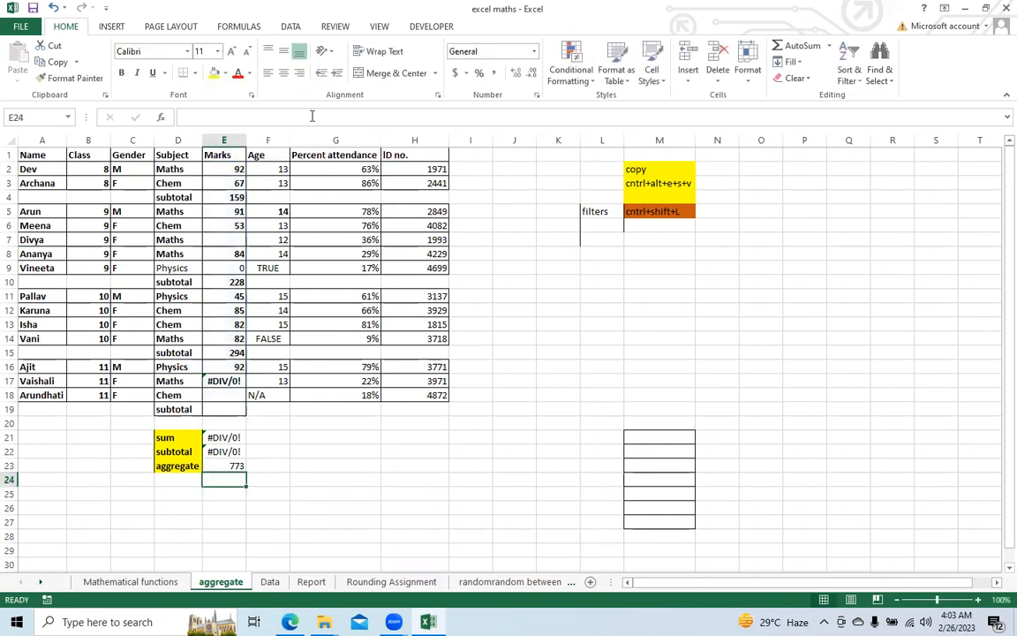
{"action": "left_click", "coordinate": [227, 466]}
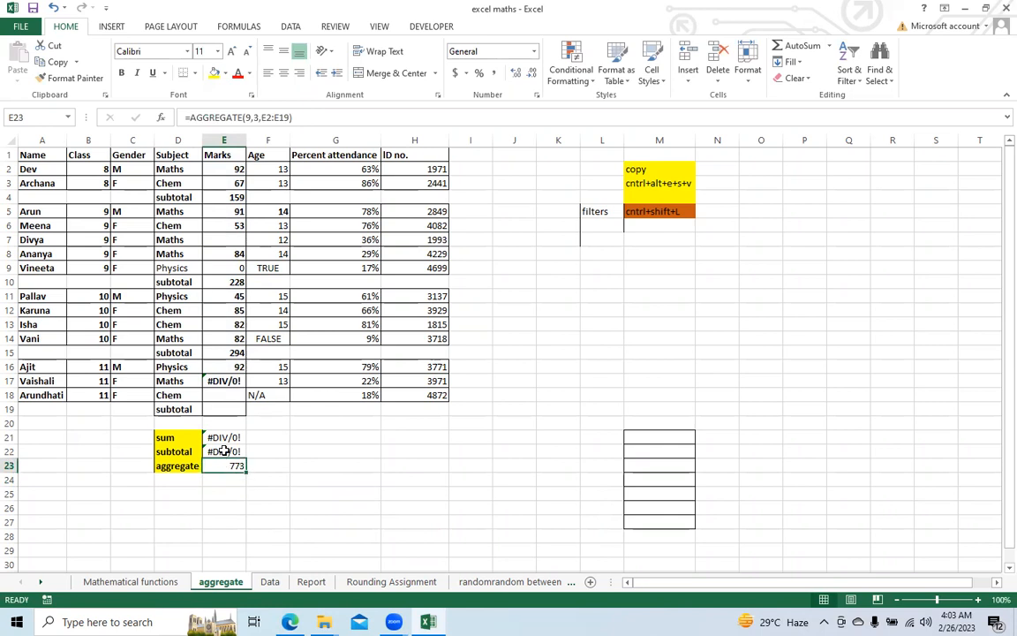
Step: Filter the aggregate sheet's table to class 11 to compare the SUM, SUBTOTAL and AGGREGATE results, and remove the filter
{"action": "left_click", "coordinate": [221, 450]}
{"action": "left_click", "coordinate": [219, 436]}
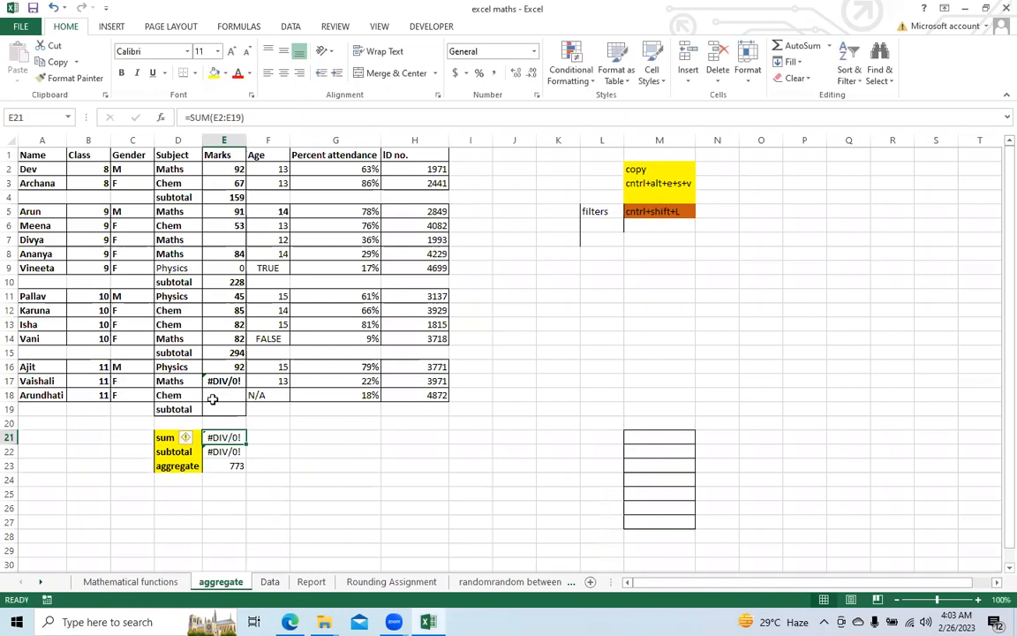
{"action": "left_click", "coordinate": [10, 155]}
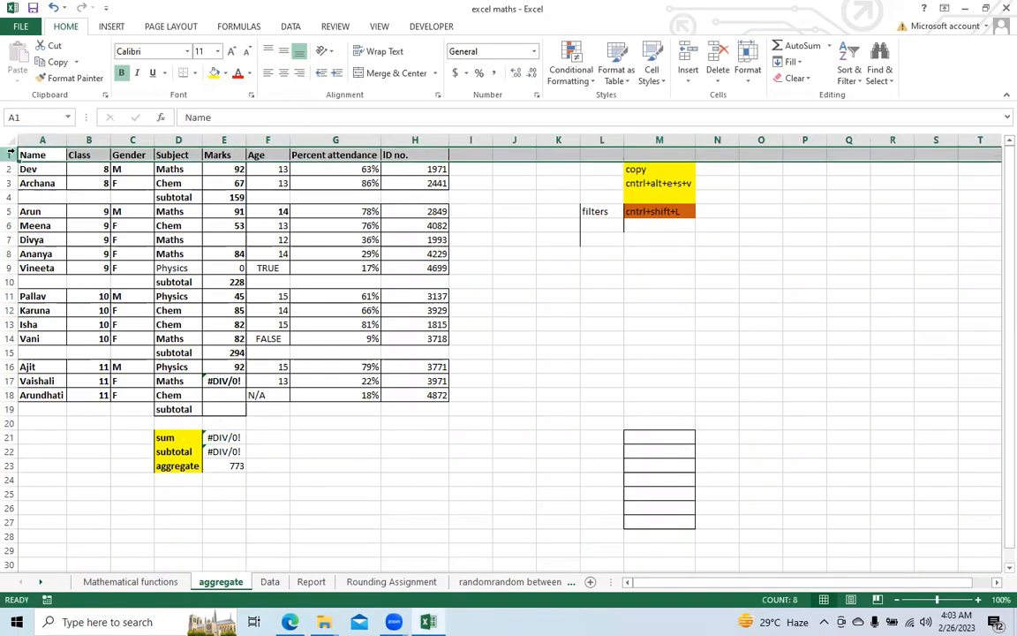
{"action": "key", "text": "ctrl+shift+l"}
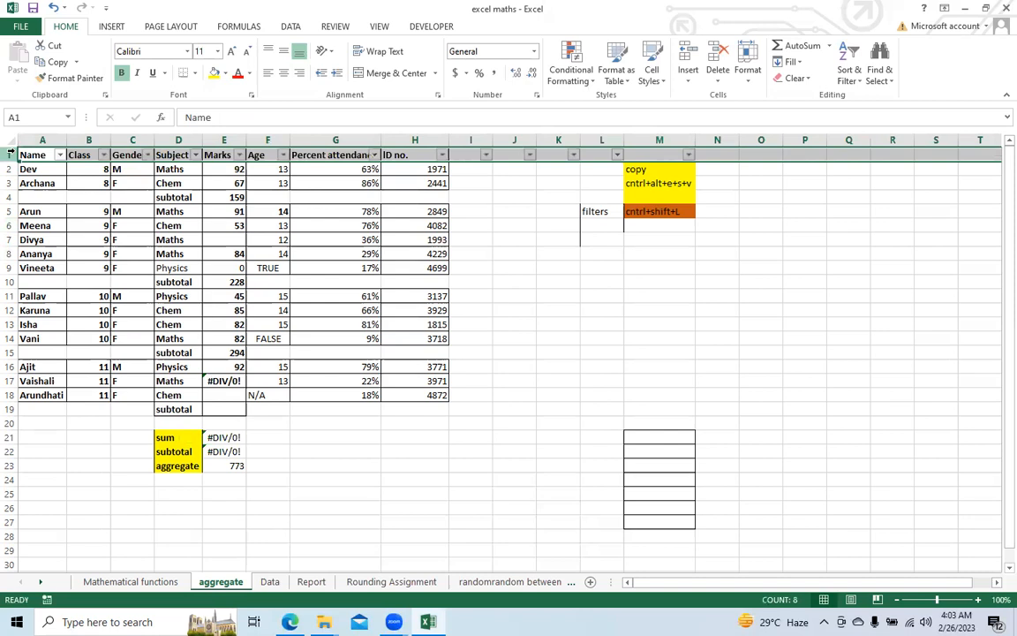
{"action": "left_click", "coordinate": [102, 154]}
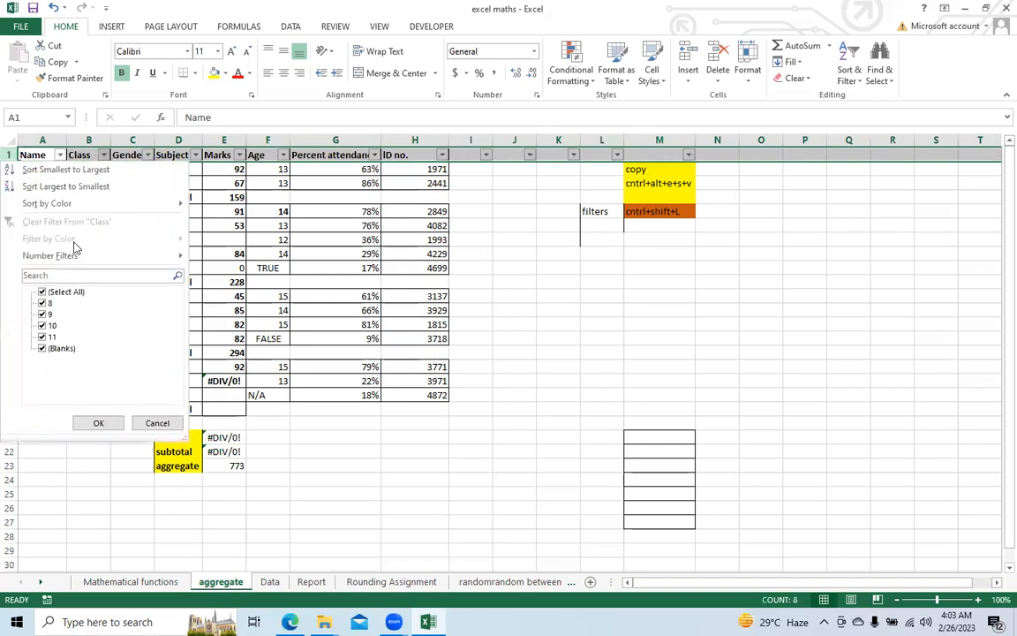
{"action": "left_click", "coordinate": [42, 291]}
{"action": "left_click", "coordinate": [41, 337]}
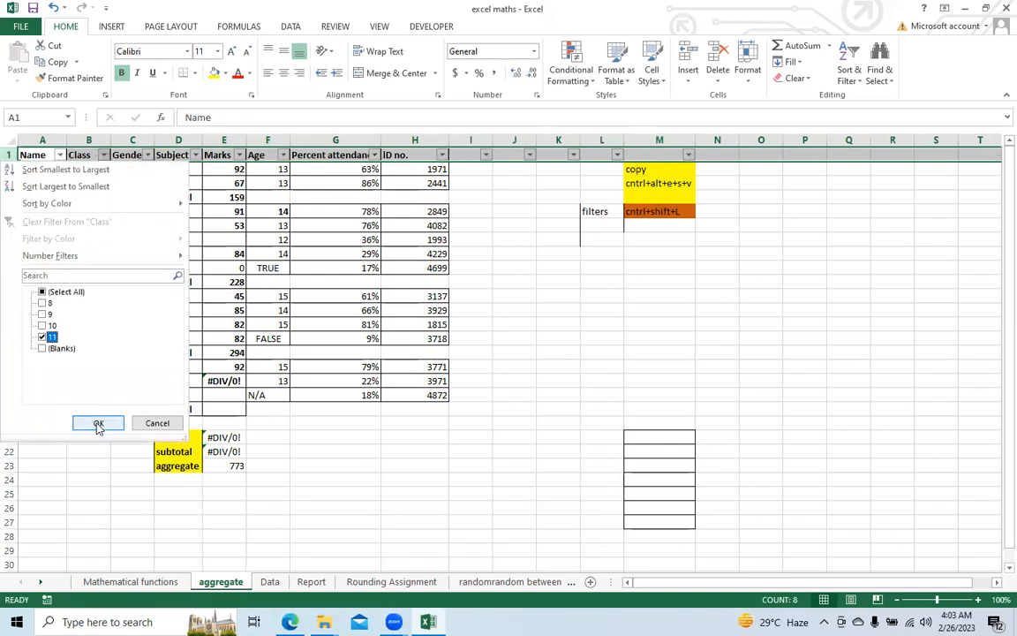
{"action": "left_click", "coordinate": [98, 423]}
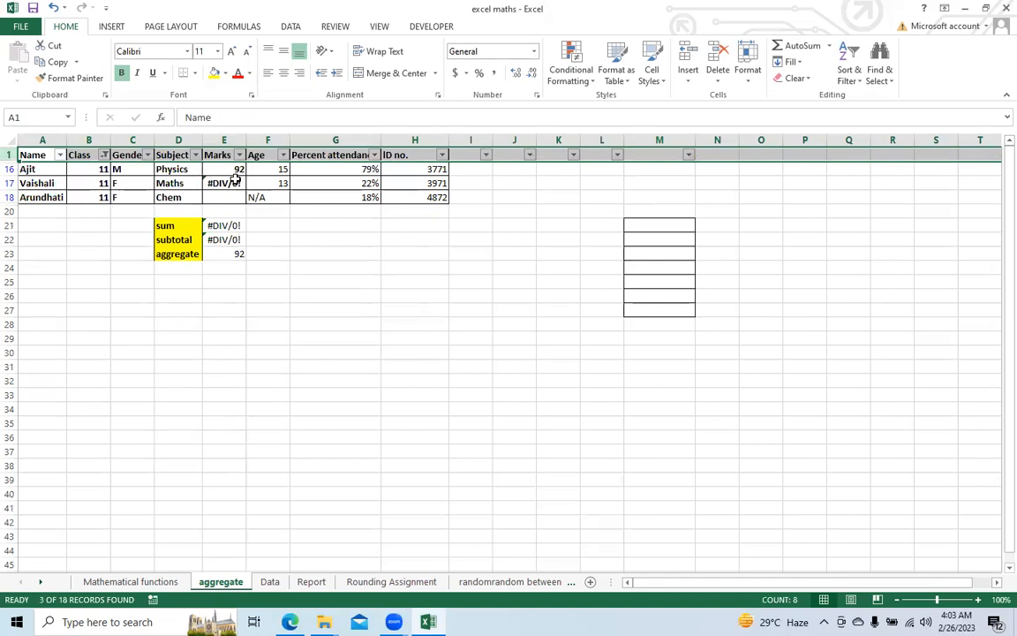
{"action": "left_click", "coordinate": [222, 254]}
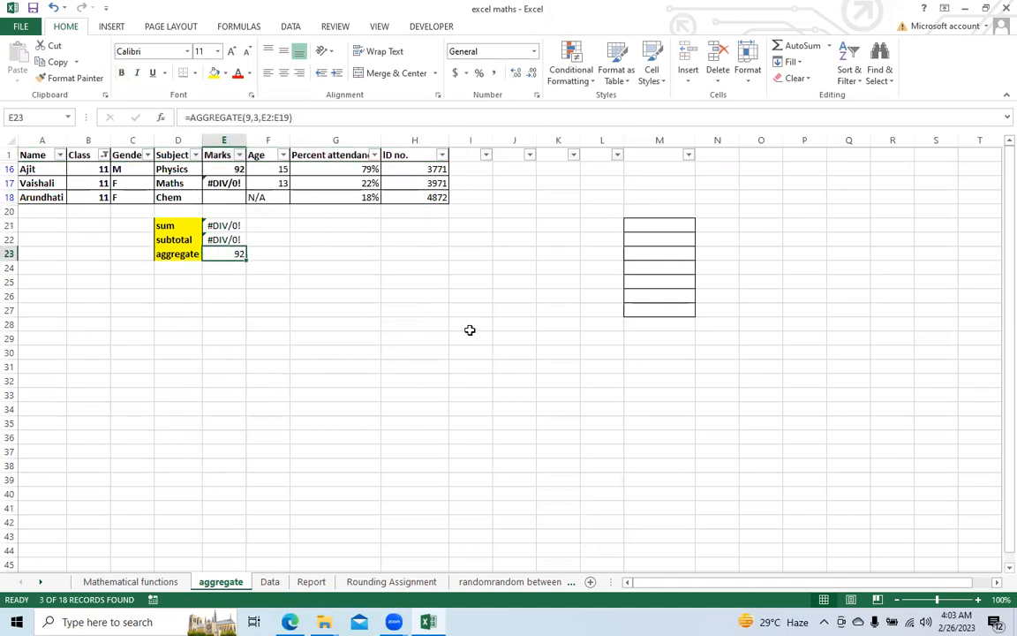
{"action": "key", "text": "ctrl+shift+l"}
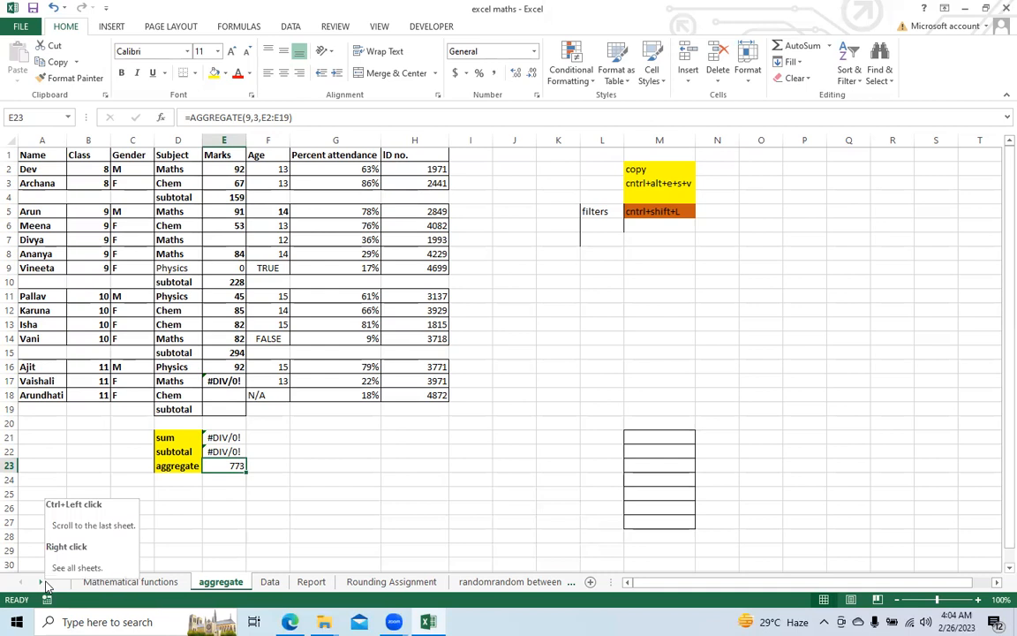
Step: Open the Rounding Assignment sheet and select the customer sales values in B2:B7
{"action": "left_click", "coordinate": [115, 581]}
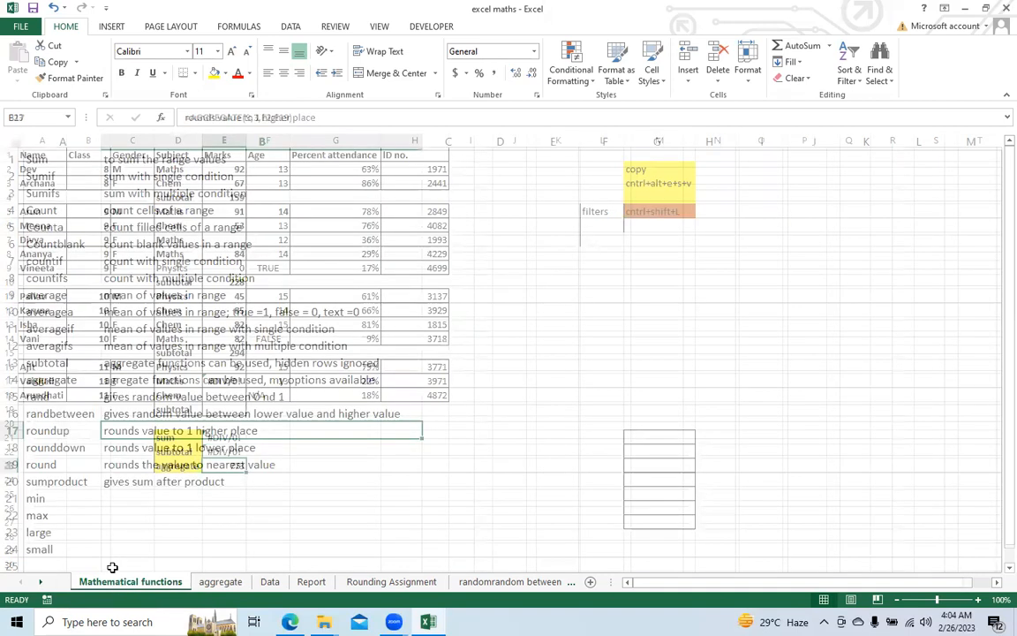
{"action": "left_click", "coordinate": [40, 584]}
{"action": "left_click", "coordinate": [256, 581]}
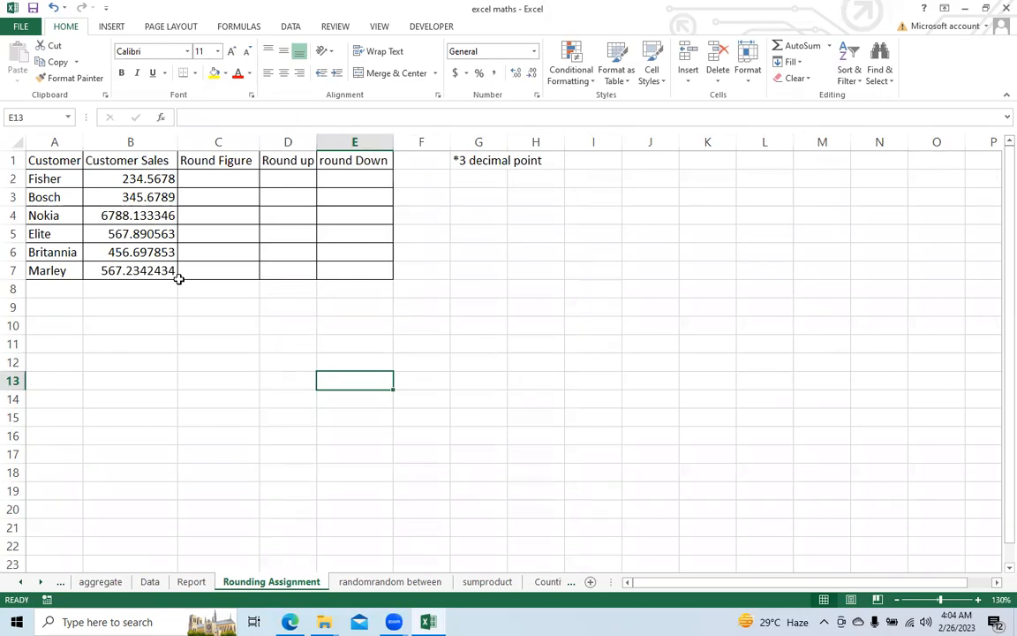
{"action": "left_click_drag", "start_coordinate": [132, 180], "coordinate": [152, 269]}
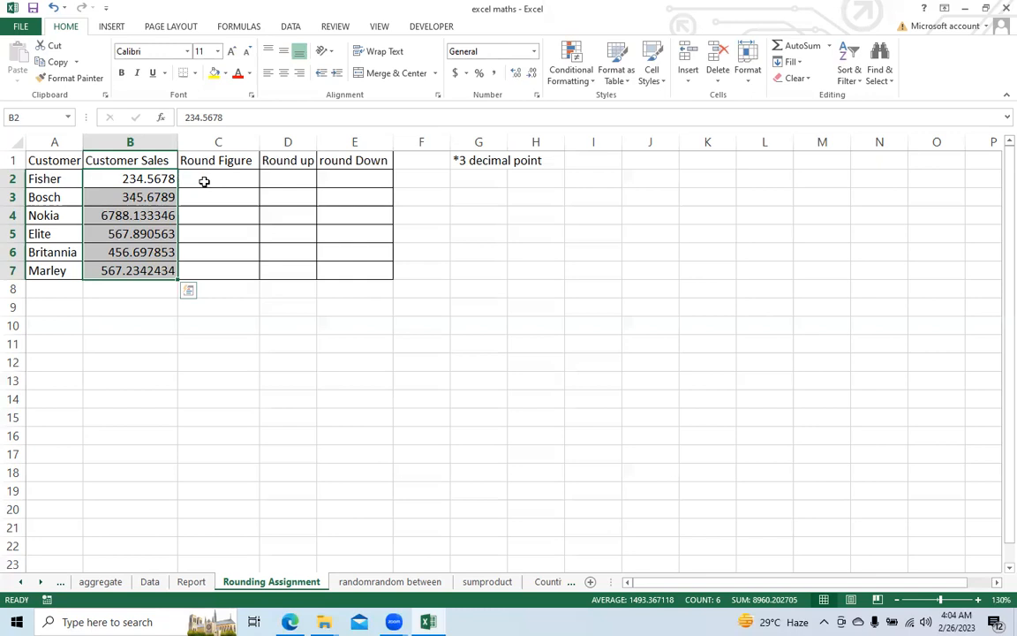
Step: Enter a ROUND formula in C2 under Round Figure that rounds the sales value in B2 to 2 decimal places
{"action": "left_click", "coordinate": [204, 181]}
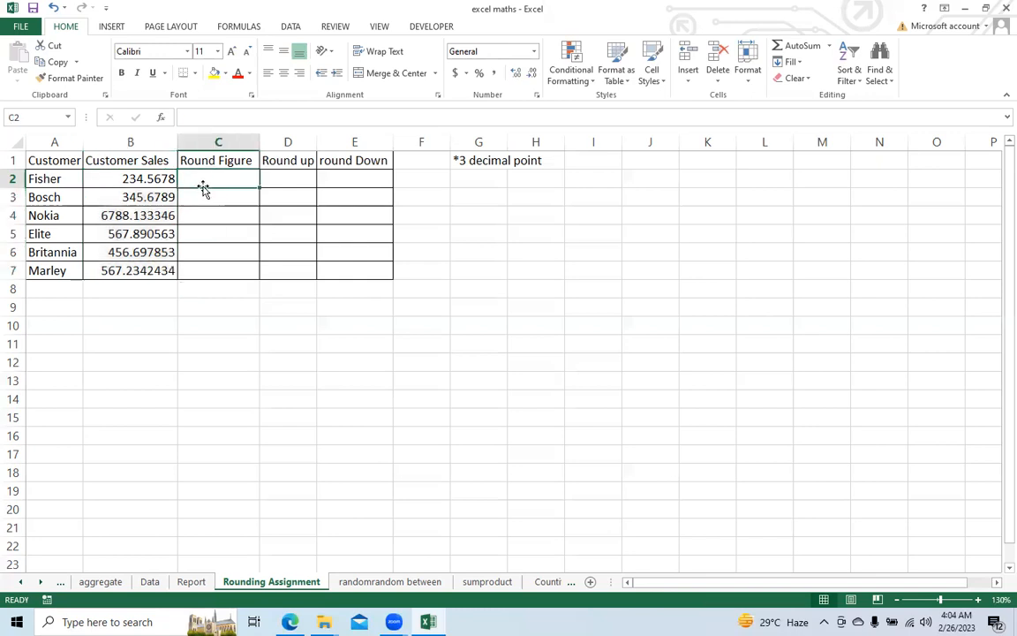
{"action": "type", "text": "=round"}
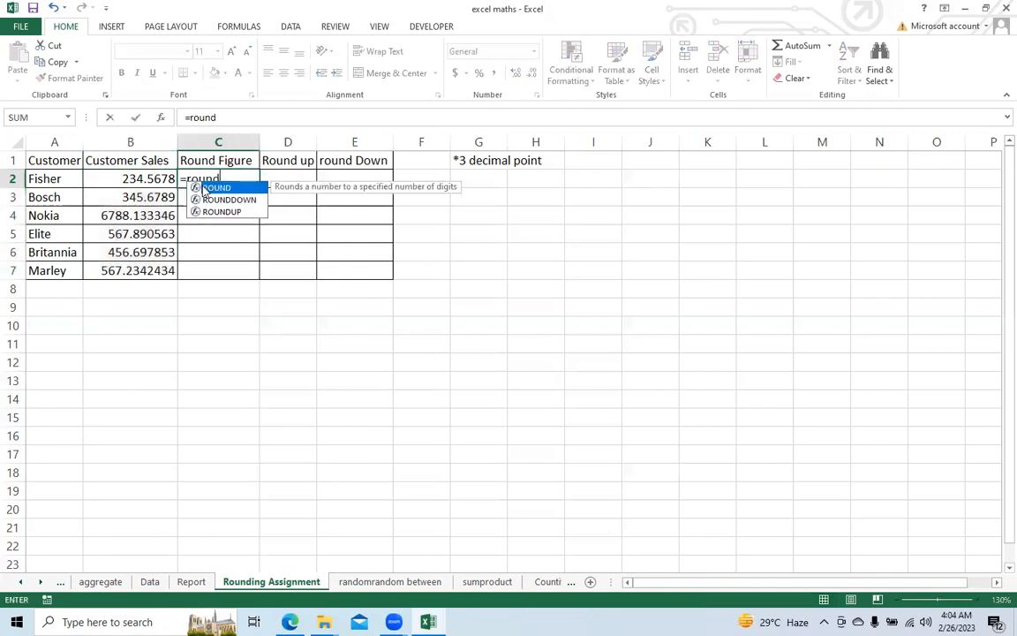
{"action": "double_click", "coordinate": [204, 188]}
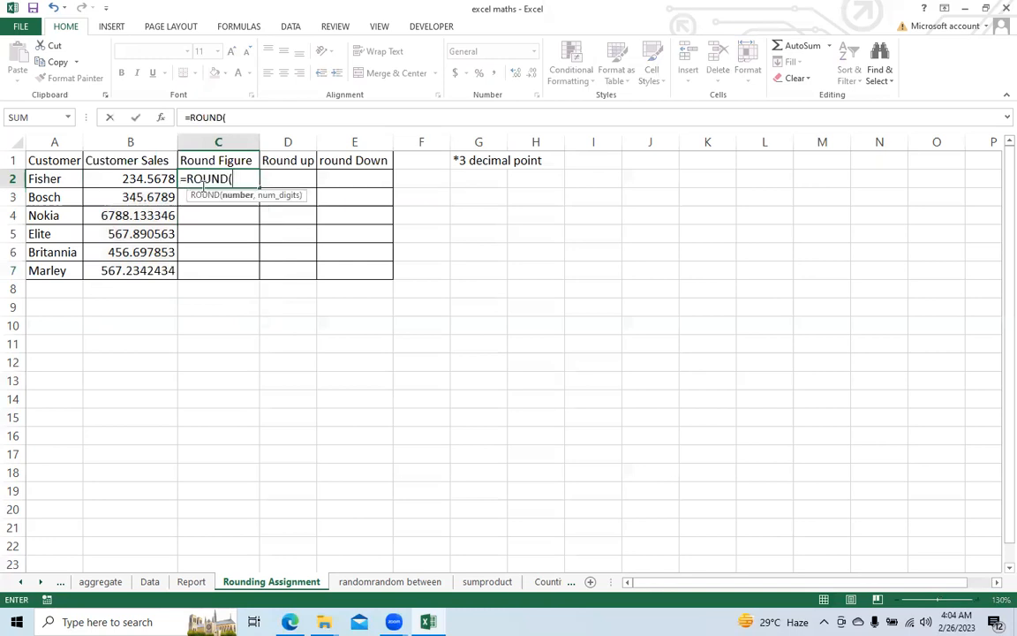
{"action": "left_click", "coordinate": [133, 179]}
{"action": "type", "text": ","}
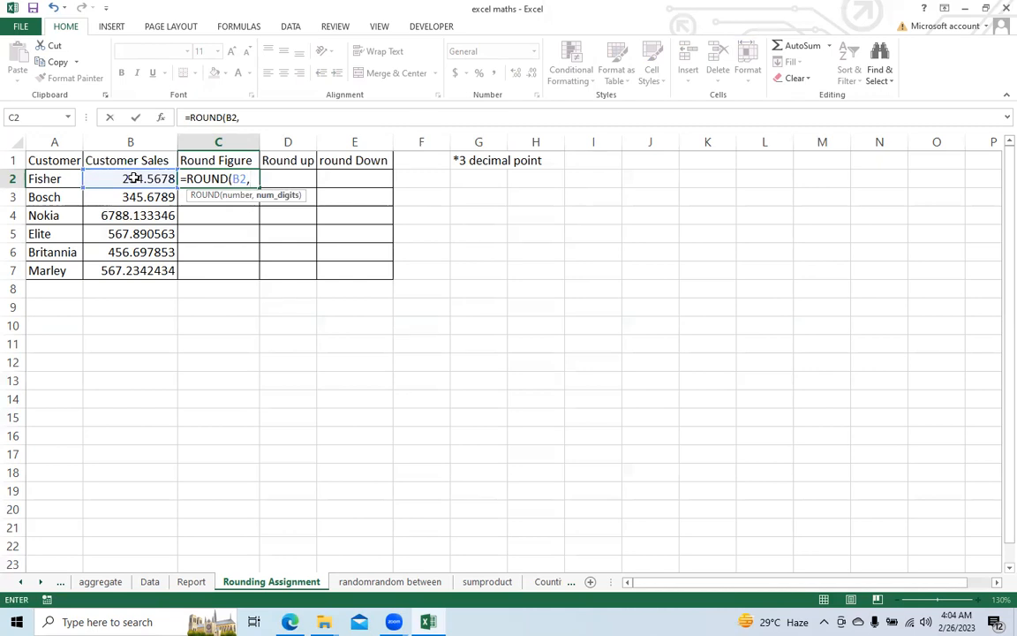
{"action": "type", "text": "2)"}
{"action": "key", "text": "Return"}
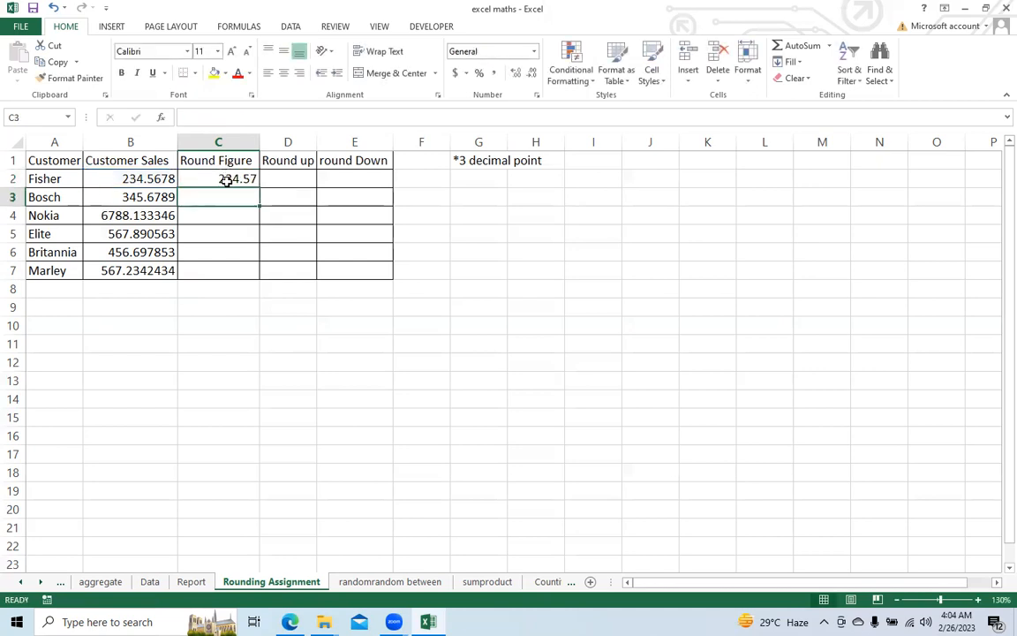
Step: Fill the ROUND formula from C2 down the Round Figure column to C7
{"action": "left_click", "coordinate": [227, 177]}
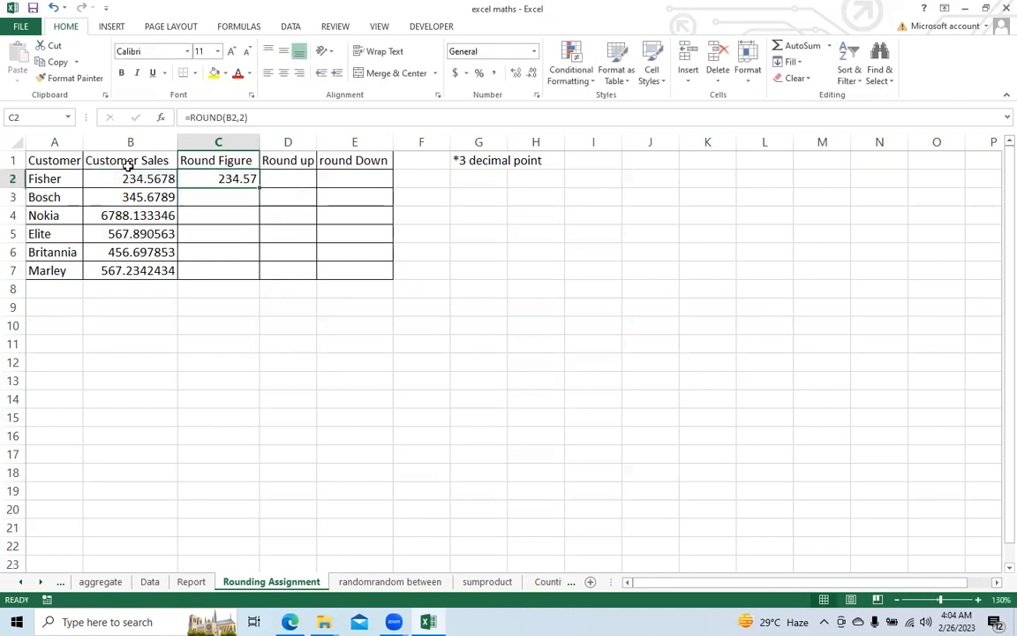
{"action": "double_click", "coordinate": [261, 189]}
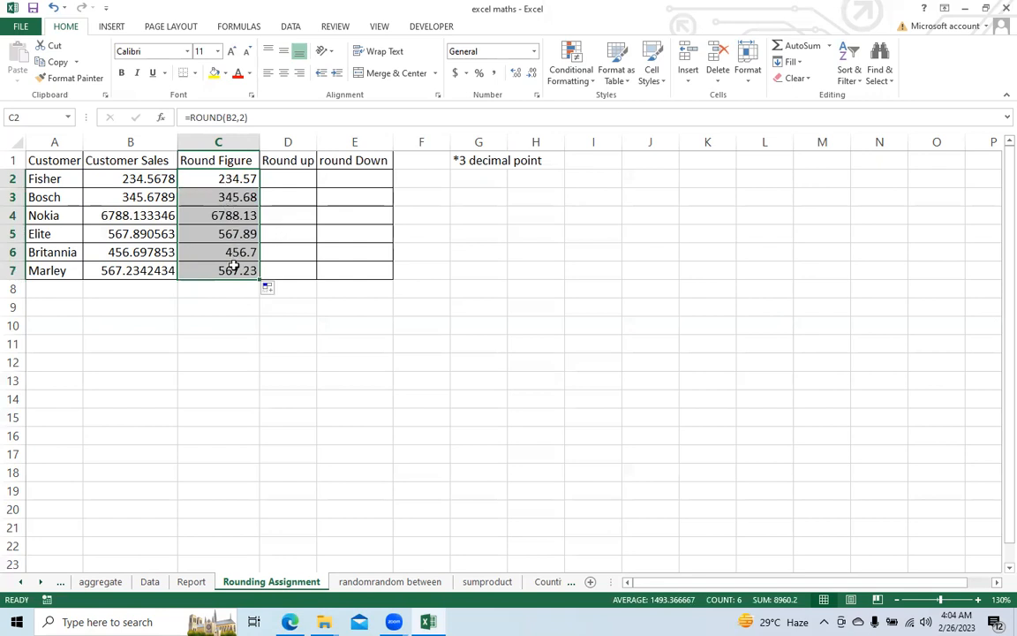
{"action": "left_click", "coordinate": [188, 172]}
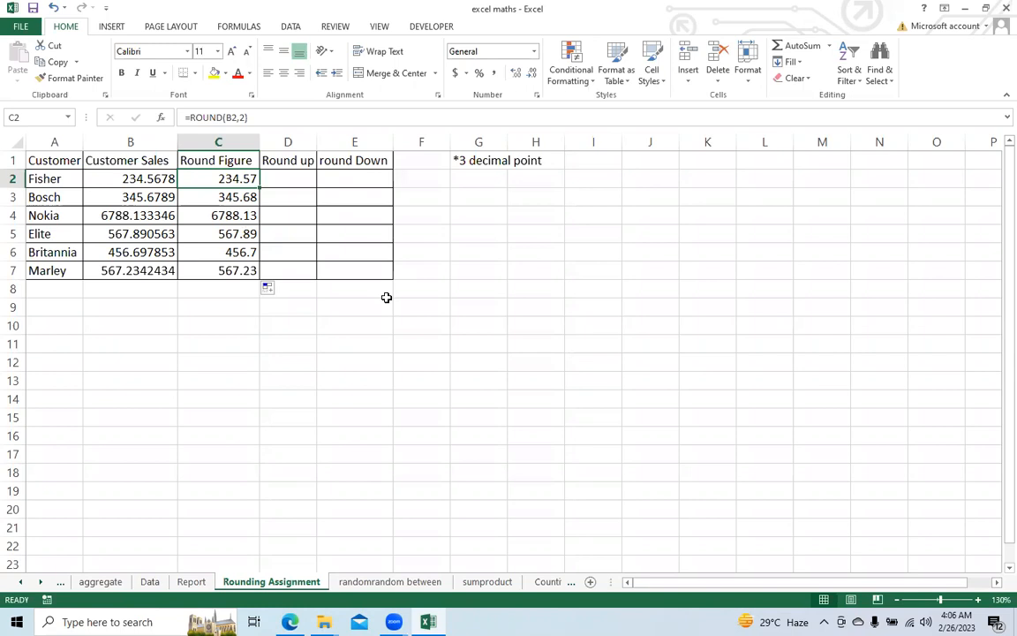
Step: Enter a ROUNDDOWN formula in E2 under round Down that rounds the sales value in B2 down to 2 decimal places
{"action": "left_click", "coordinate": [338, 181]}
{"action": "type", "text": "=round"}
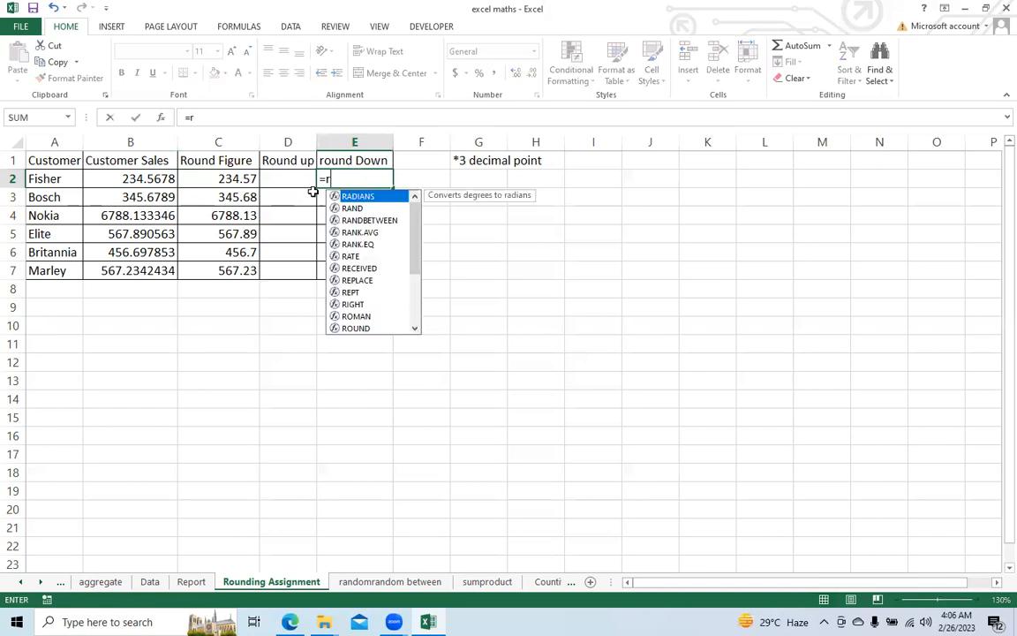
{"action": "key", "text": "Down"}
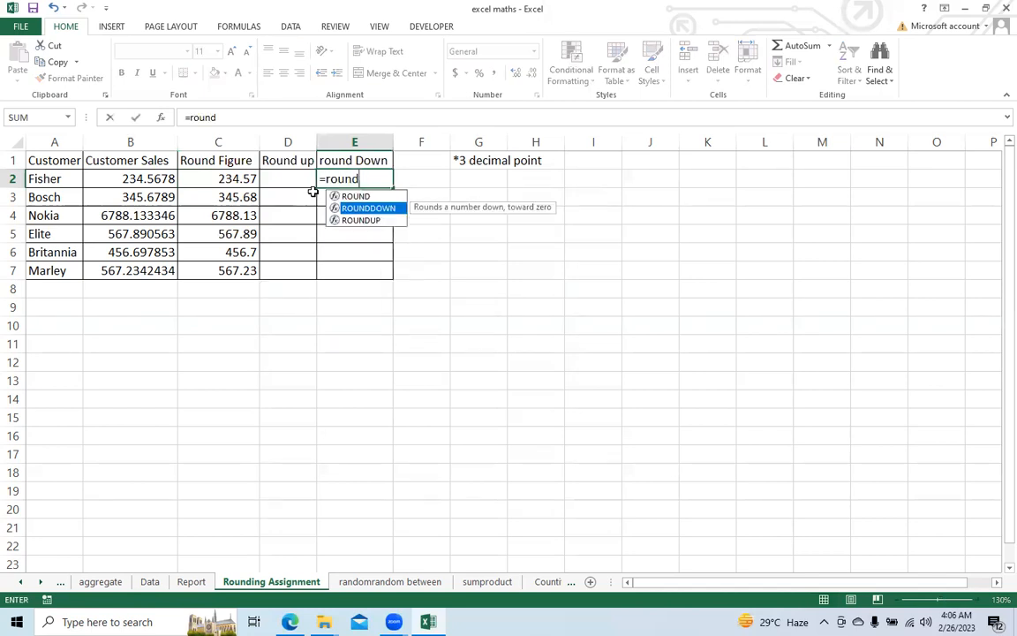
{"action": "key", "text": "Tab"}
{"action": "left_click", "coordinate": [130, 178]}
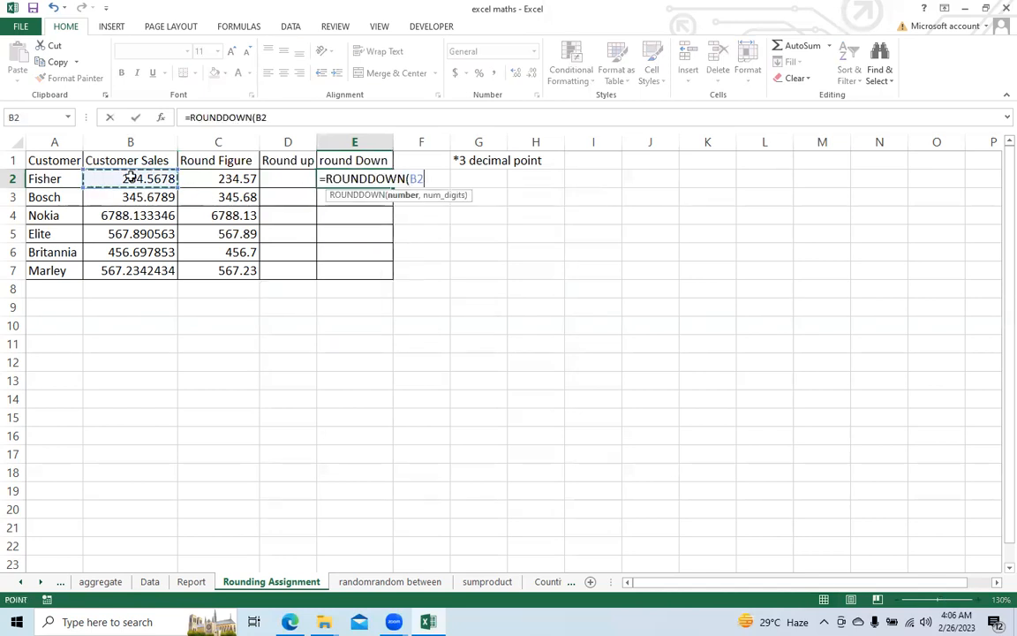
{"action": "type", "text": ",2)"}
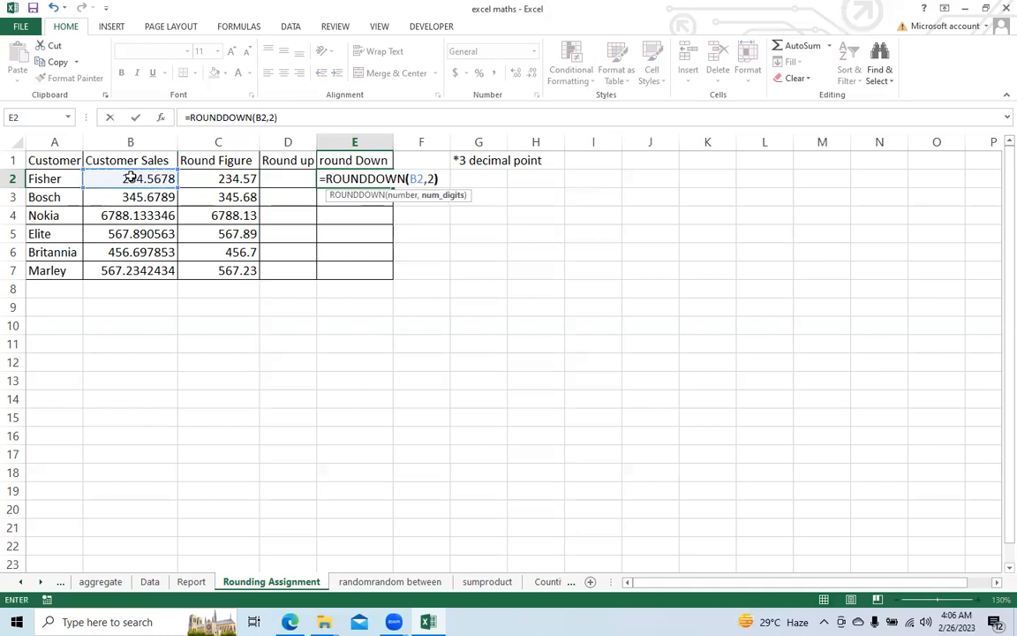
{"action": "key", "text": "Return"}
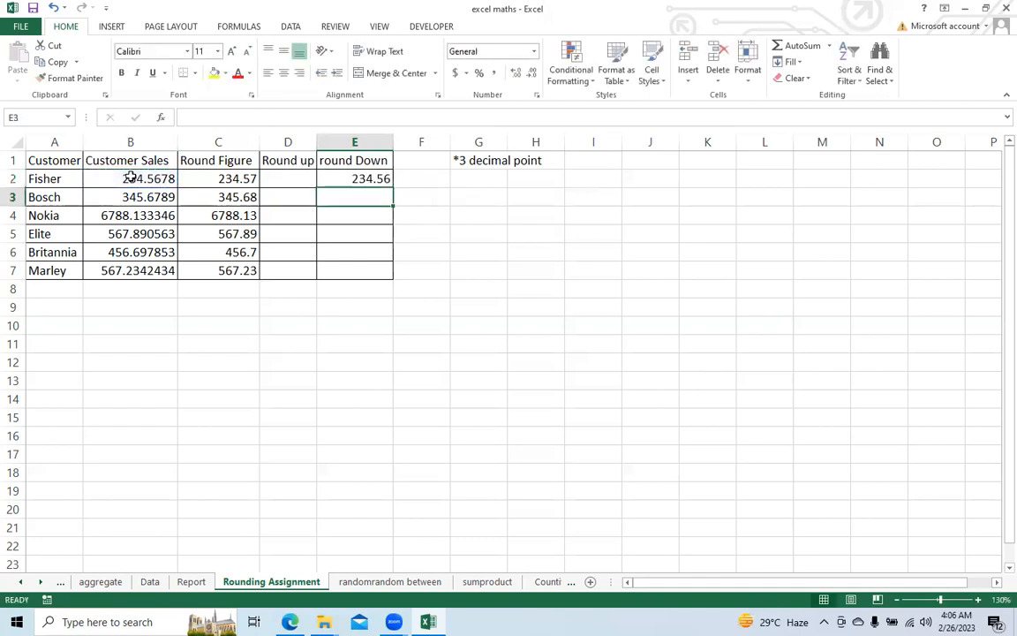
Step: Fill the ROUNDDOWN formula from E2 down the round Down column to E7
{"action": "left_click", "coordinate": [371, 180]}
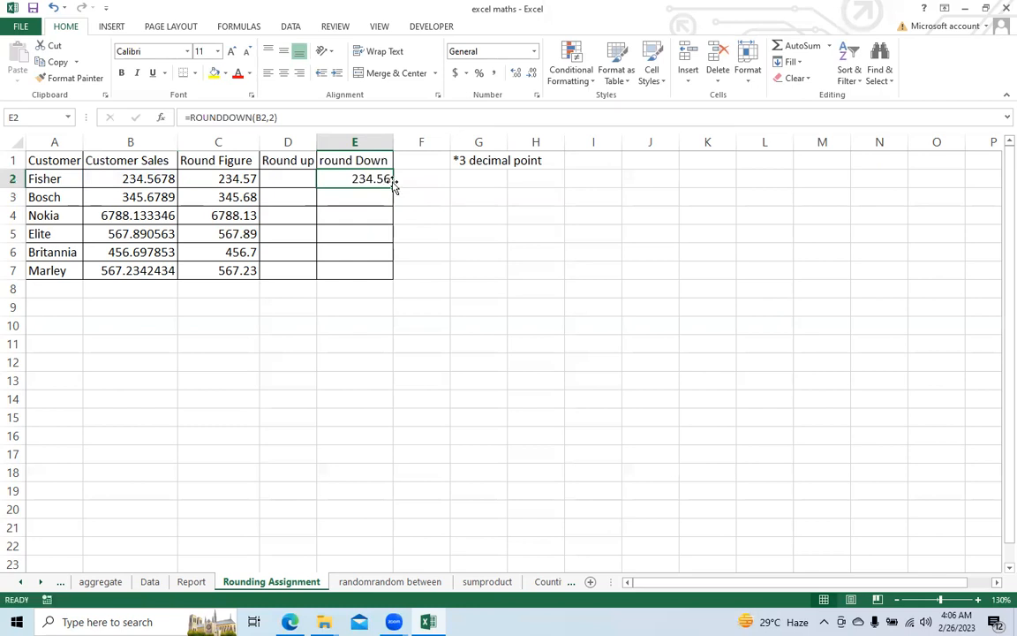
{"action": "double_click", "coordinate": [393, 185]}
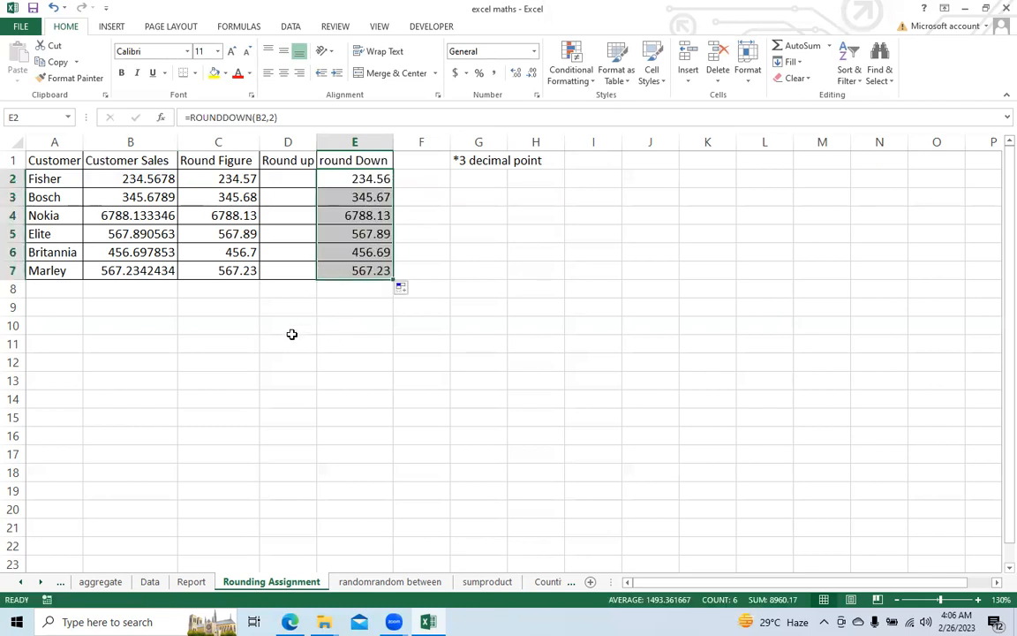
{"action": "left_click", "coordinate": [340, 179]}
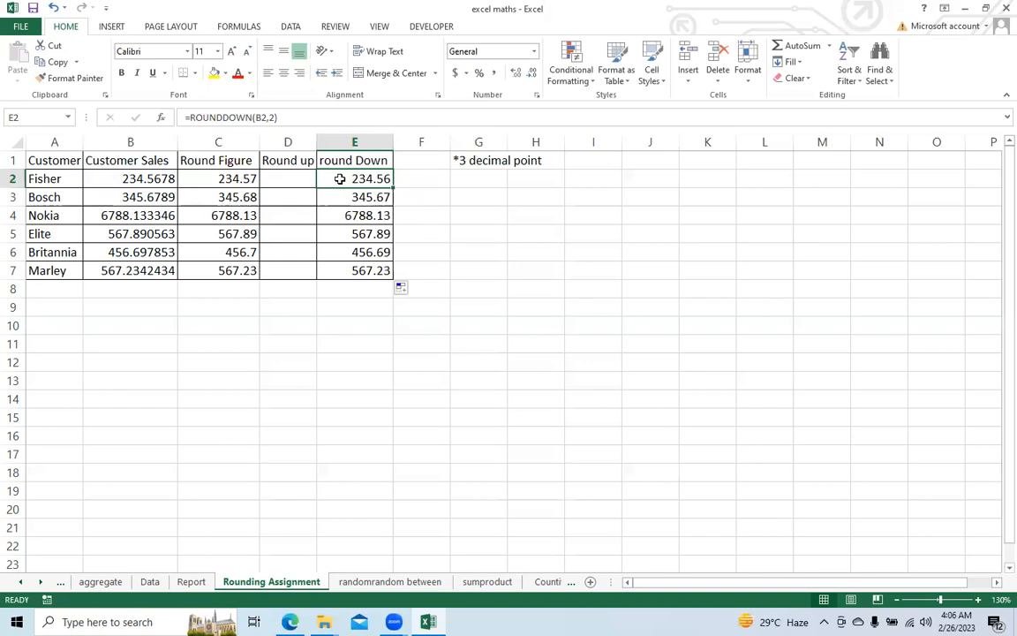
Step: Enter a ROUNDUP formula in D2 under Round up that rounds the sales value in B2 up to 2 decimal places
{"action": "left_click", "coordinate": [282, 182]}
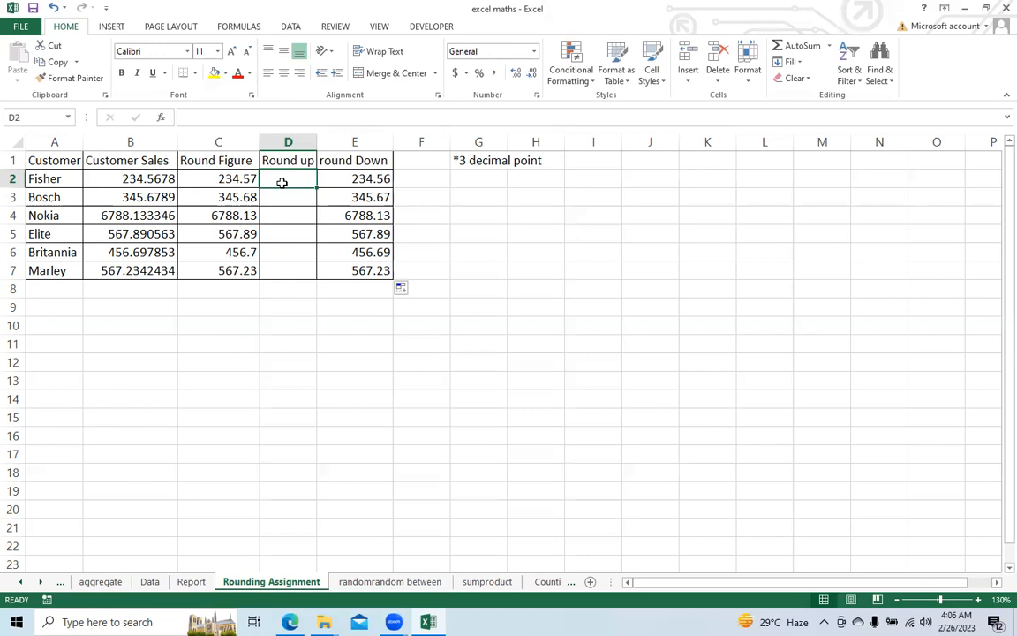
{"action": "type", "text": "="}
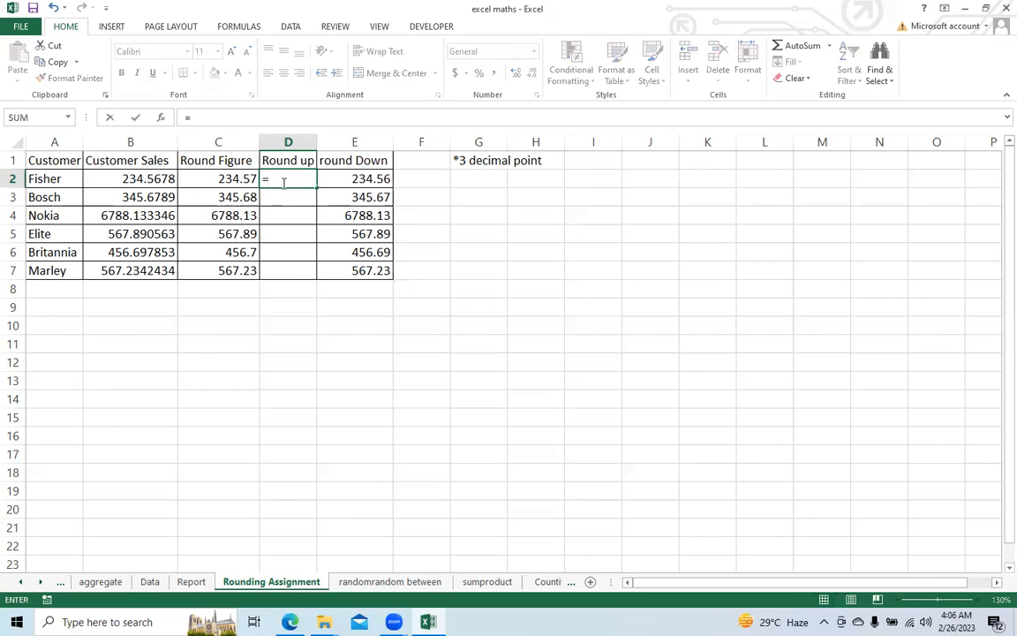
{"action": "type", "text": "roun"}
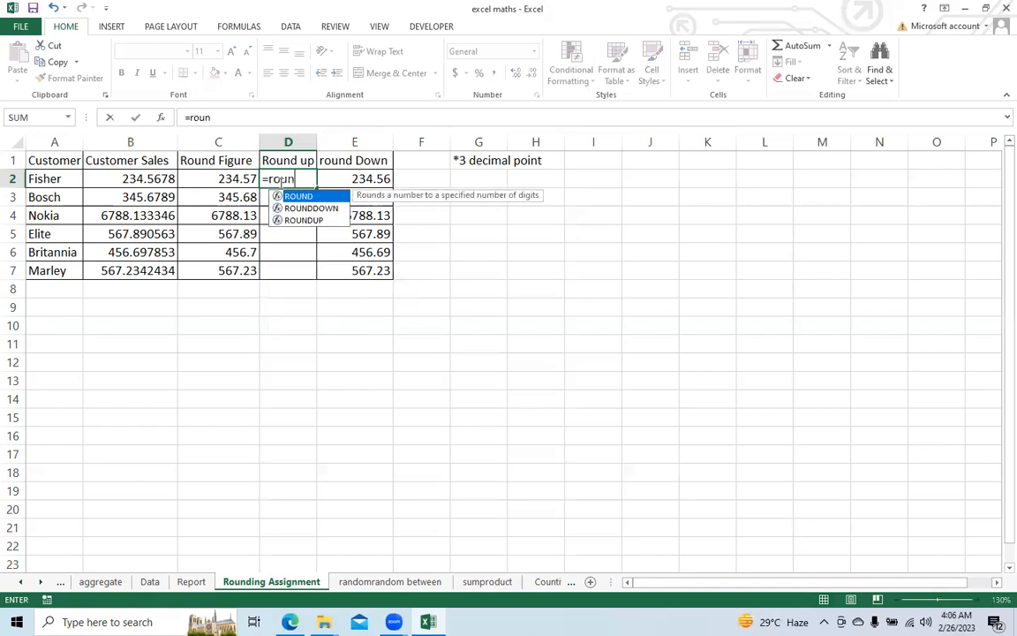
{"action": "key", "text": "Down"}
{"action": "key", "text": "Down"}
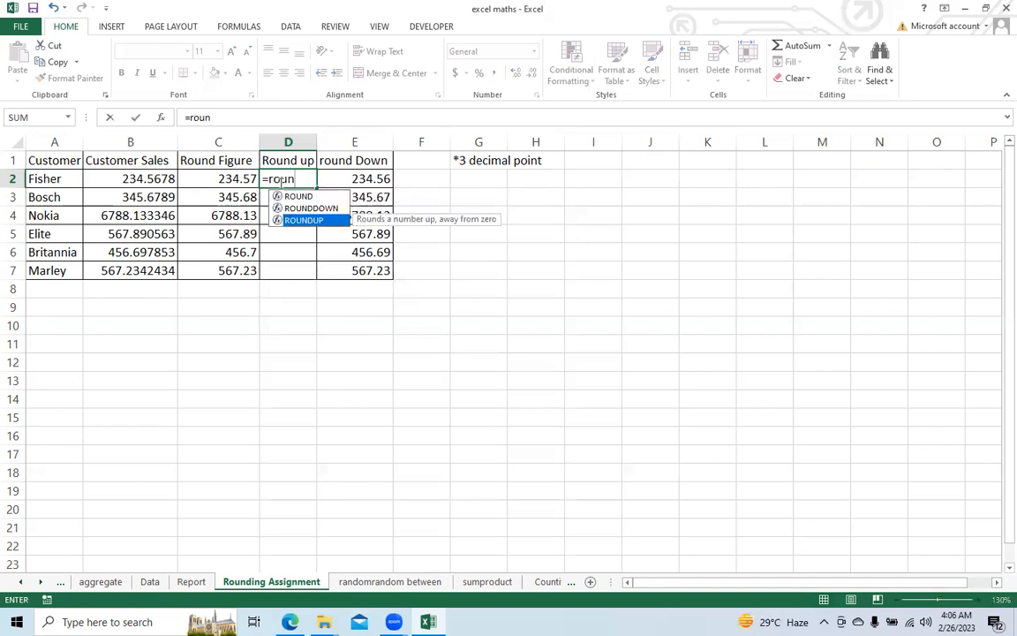
{"action": "key", "text": "Tab"}
{"action": "left_click", "coordinate": [156, 178]}
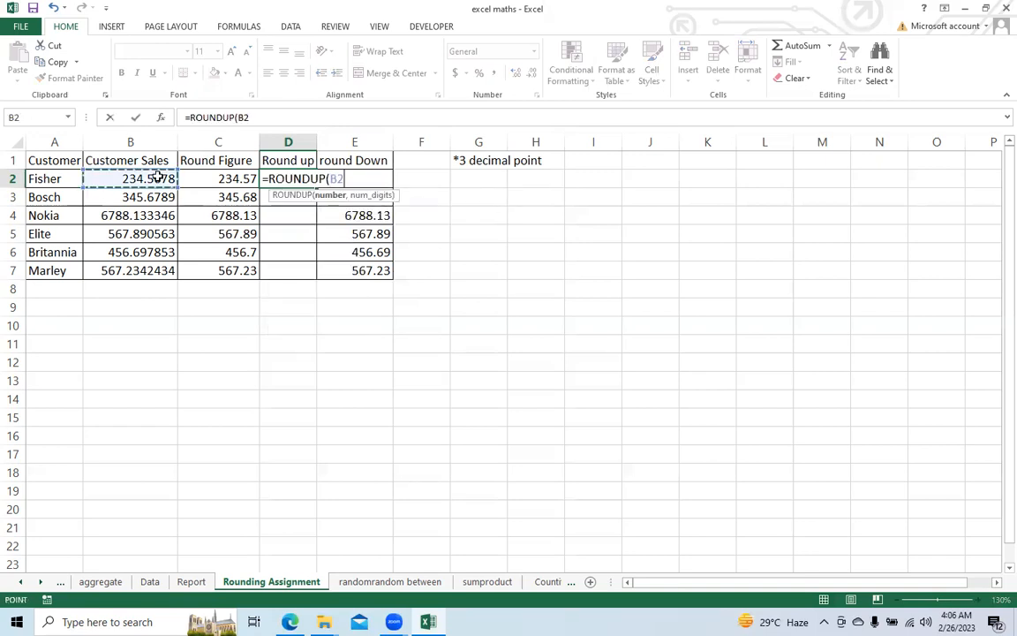
{"action": "type", "text": ",2"}
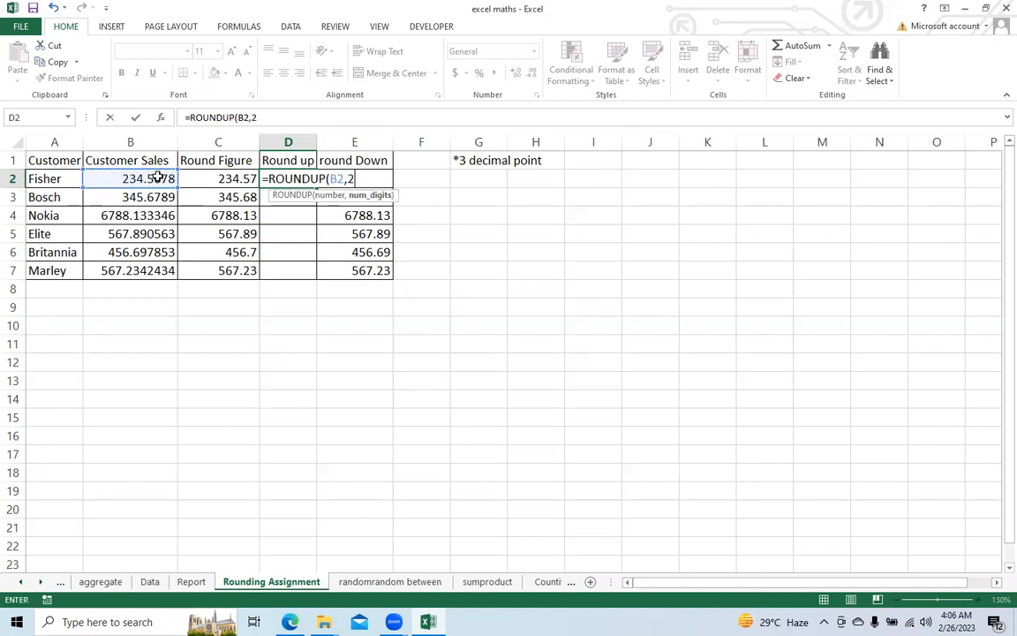
{"action": "type", "text": ")"}
{"action": "key", "text": "Return"}
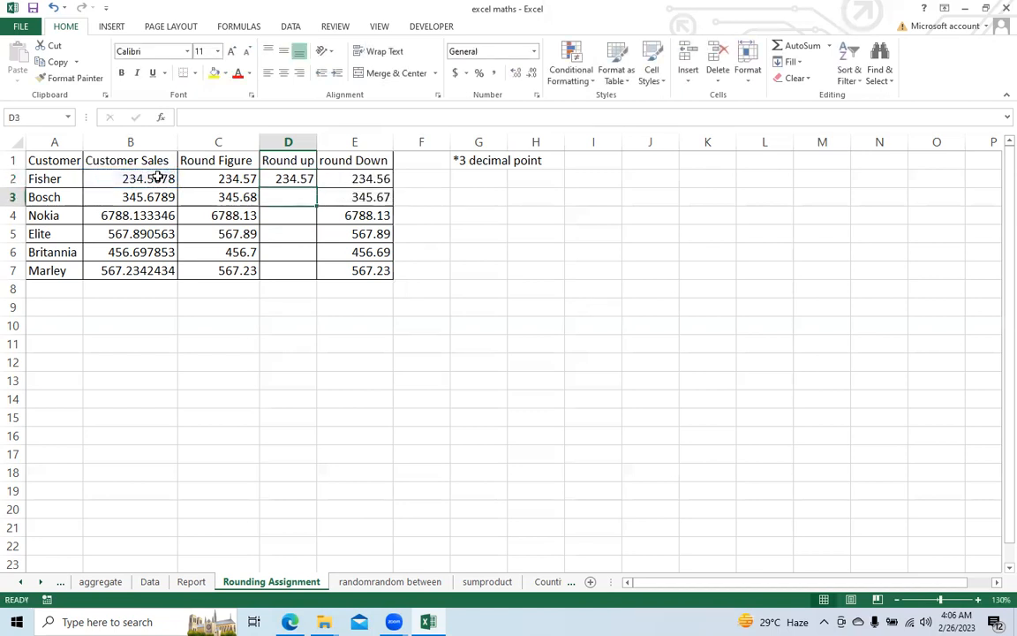
Step: Fill the ROUNDUP formula from D2 down the Round up column to D7
{"action": "left_click", "coordinate": [305, 181]}
{"action": "double_click", "coordinate": [316, 187]}
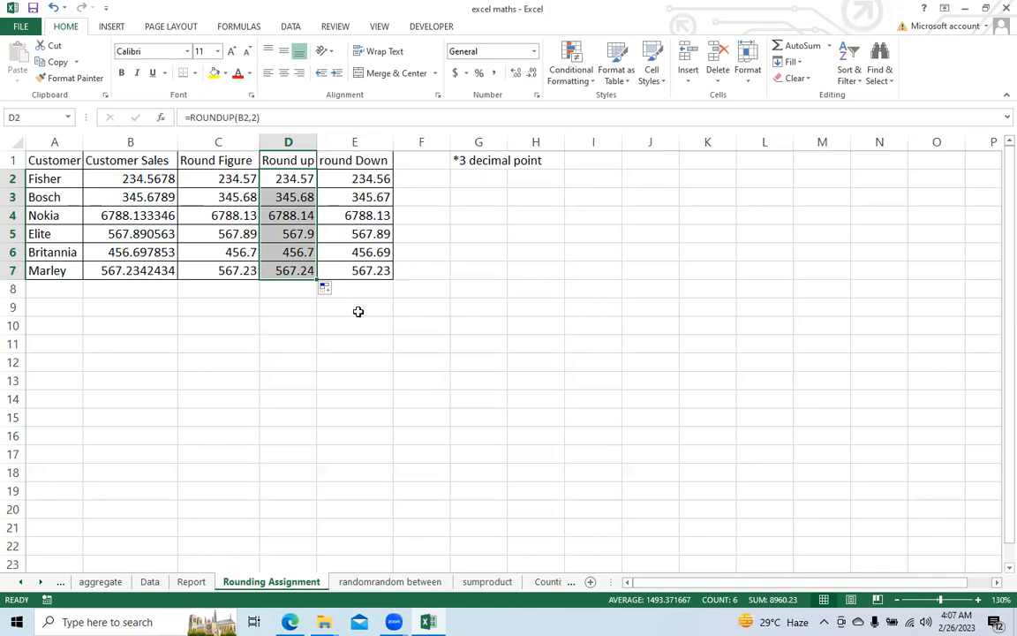
{"action": "left_click", "coordinate": [270, 178]}
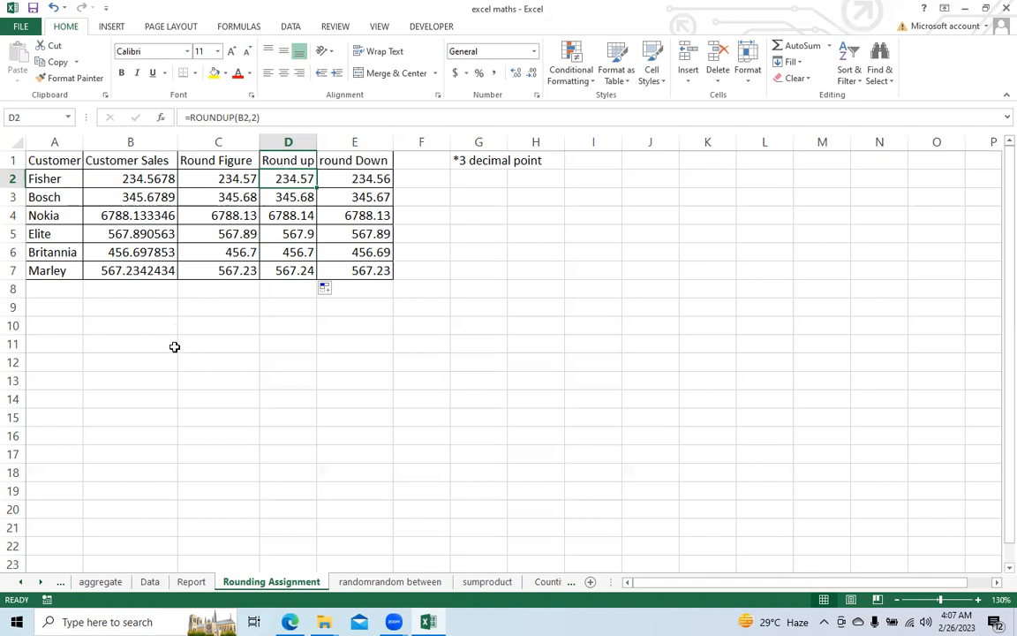
Step: Open the Mathematical functions sheet to review the list of functions and their descriptions
{"action": "left_click", "coordinate": [18, 582]}
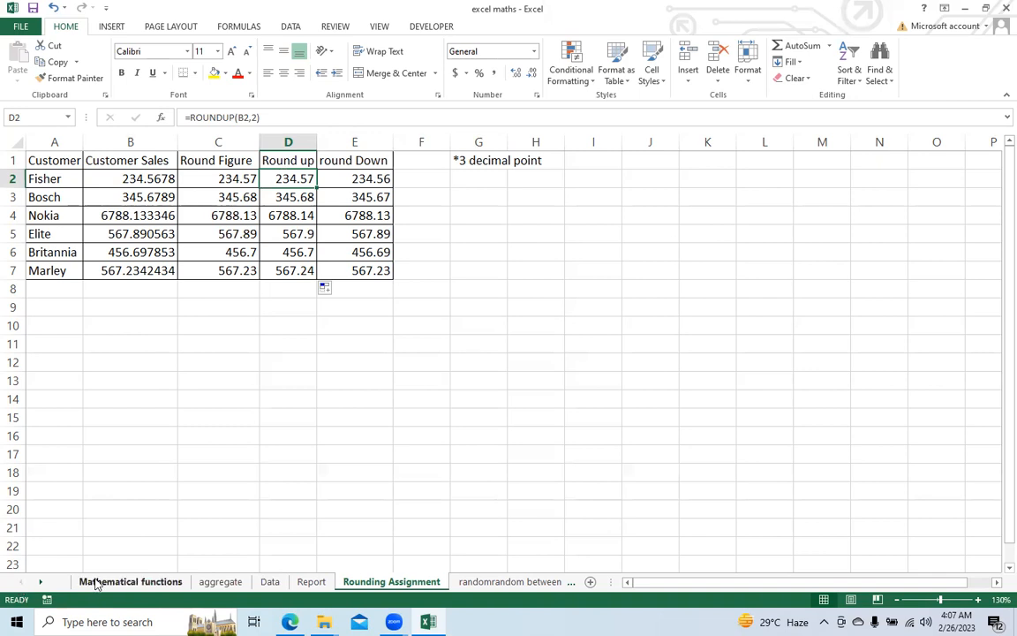
{"action": "left_click", "coordinate": [254, 95]}
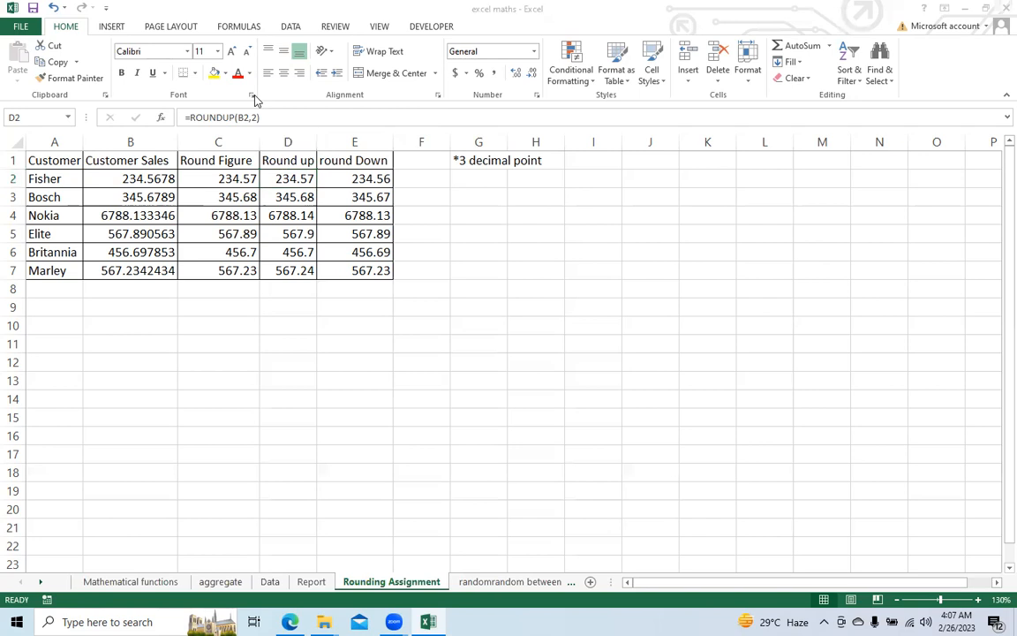
{"action": "left_click", "coordinate": [112, 582]}
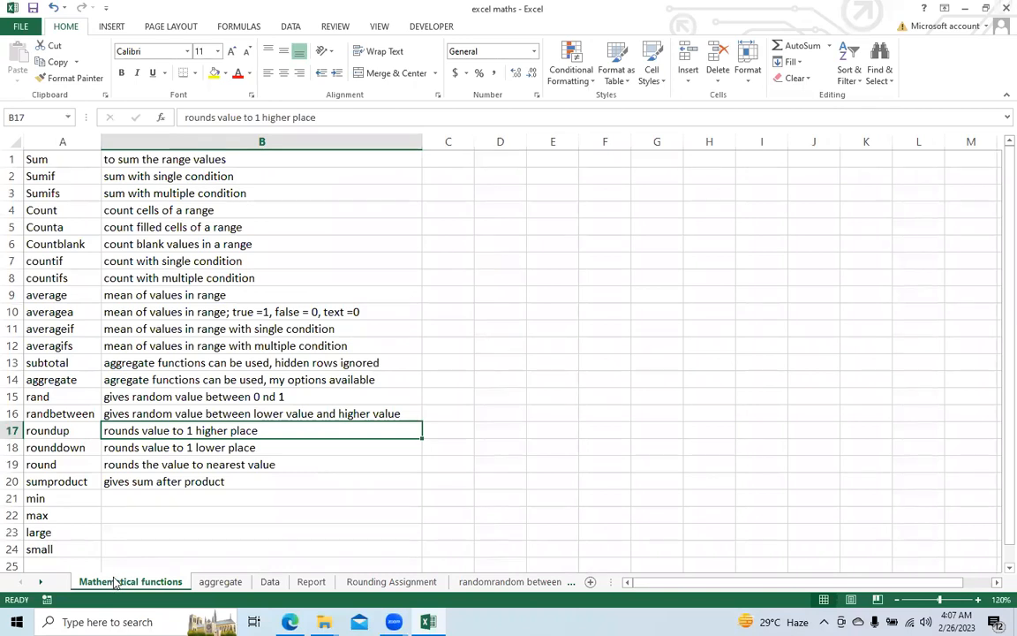
Step: Look through the workbook's other sheets, view randomrandom between, and return to the Rounding Assignment sheet
{"action": "left_click", "coordinate": [40, 583]}
{"action": "left_click", "coordinate": [40, 582]}
{"action": "left_click", "coordinate": [40, 583]}
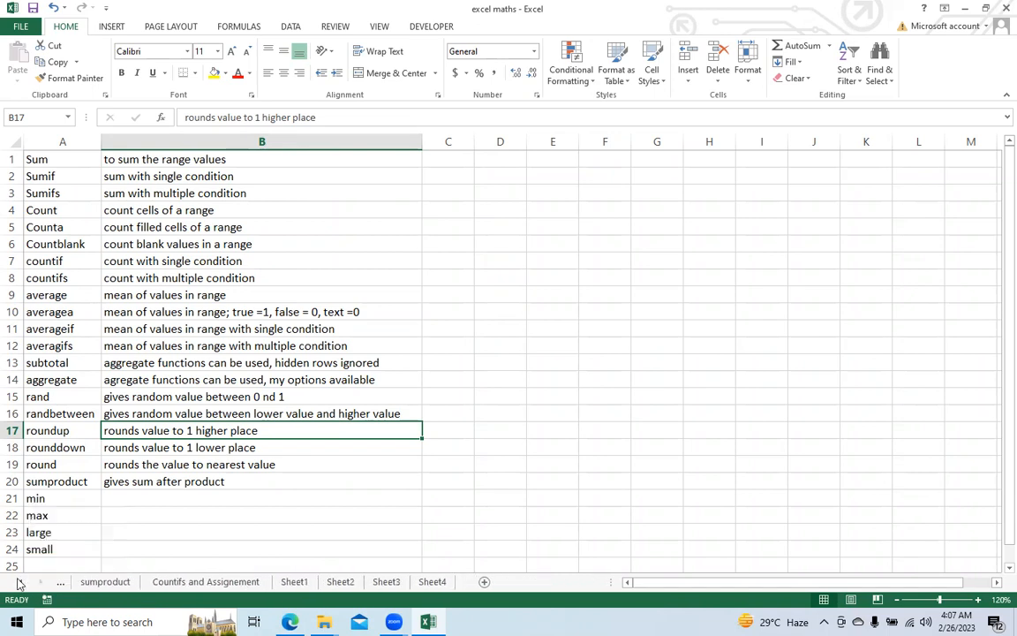
{"action": "left_click", "coordinate": [18, 583]}
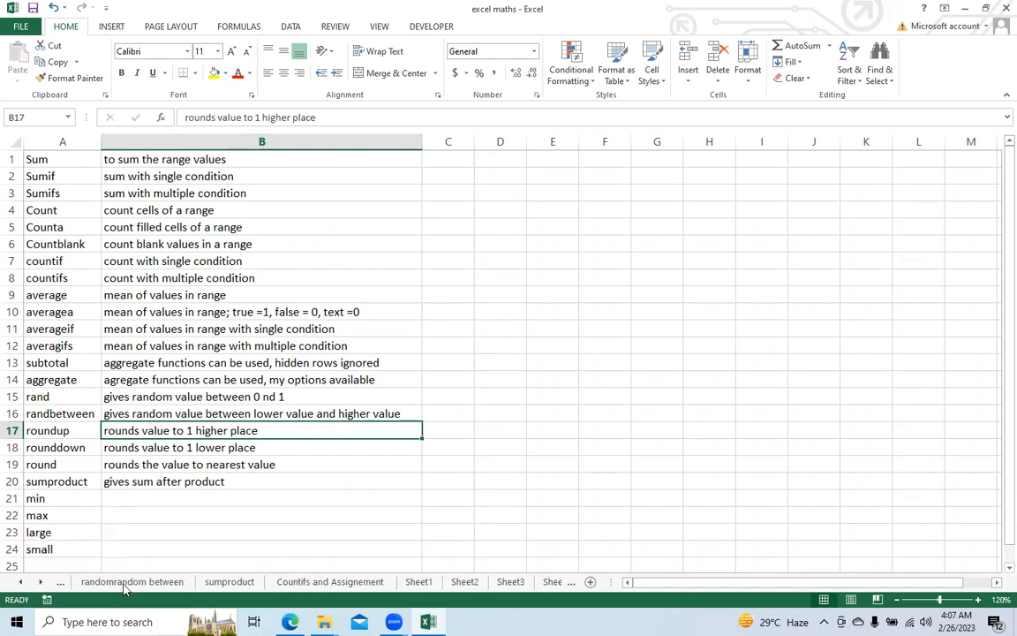
{"action": "left_click", "coordinate": [124, 585]}
{"action": "left_click", "coordinate": [19, 582]}
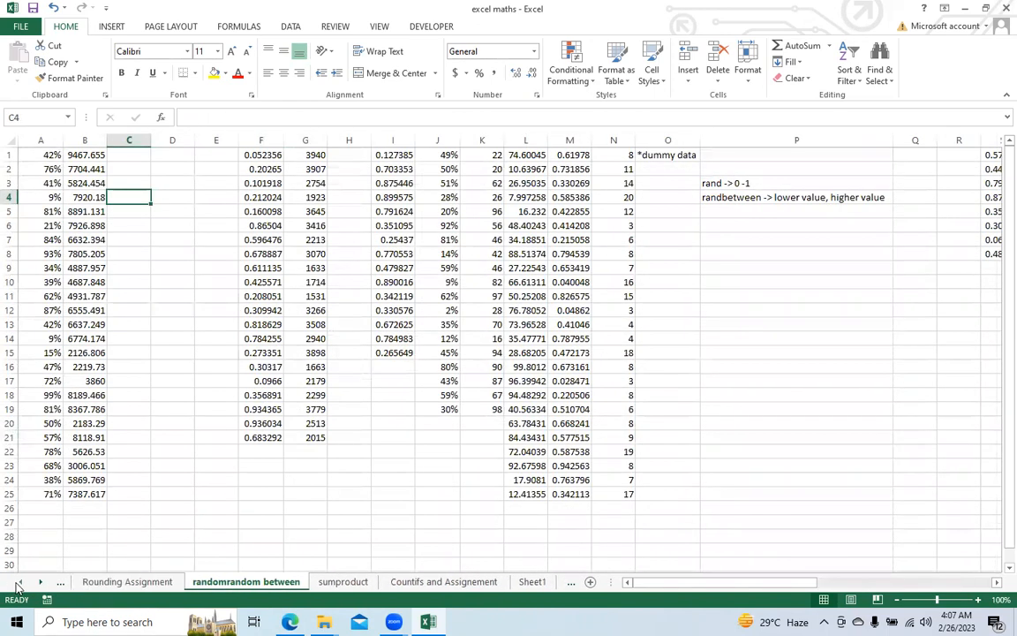
{"action": "left_click", "coordinate": [106, 582]}
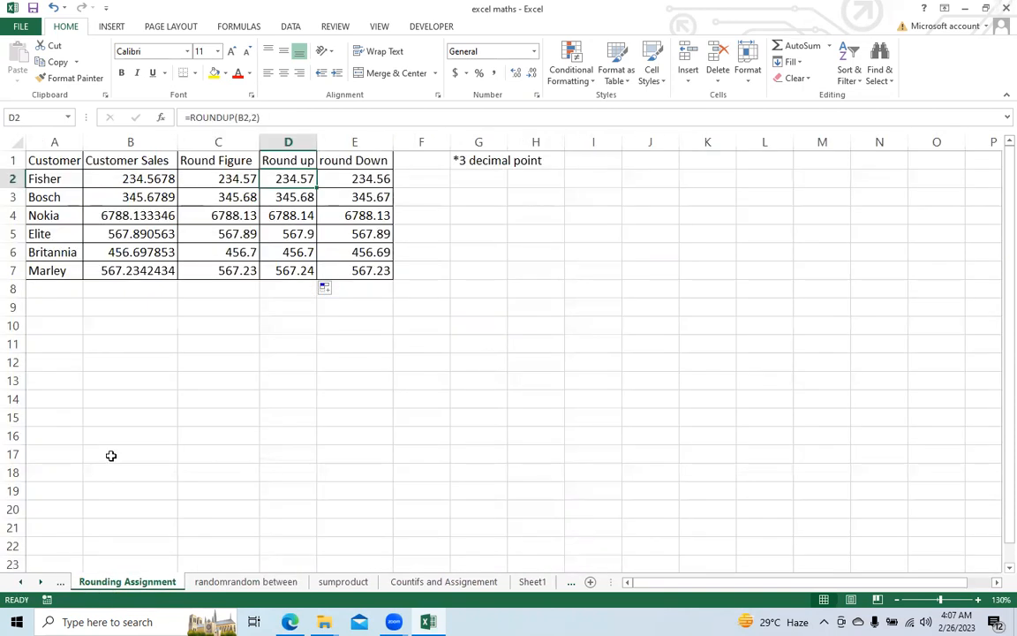
Step: Insert a new worksheet after Rounding Assignment and enter the headers Name in A1 and Marks in B1
{"action": "left_click", "coordinate": [41, 583]}
{"action": "left_click", "coordinate": [41, 584]}
{"action": "left_click", "coordinate": [41, 584]}
{"action": "left_click", "coordinate": [483, 585]}
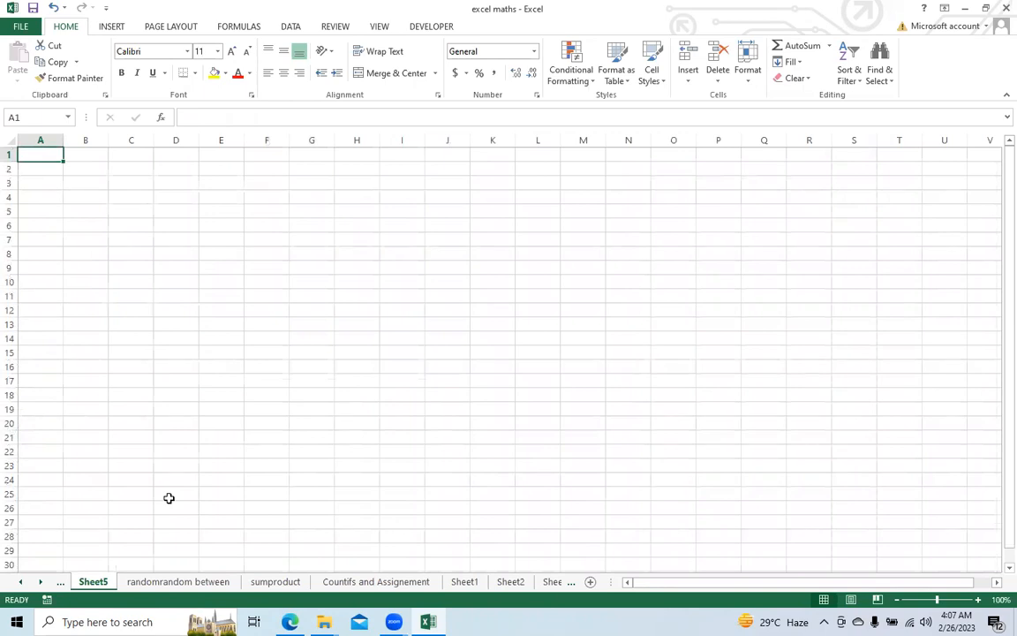
{"action": "type", "text": "Name"}
{"action": "key", "text": "Tab"}
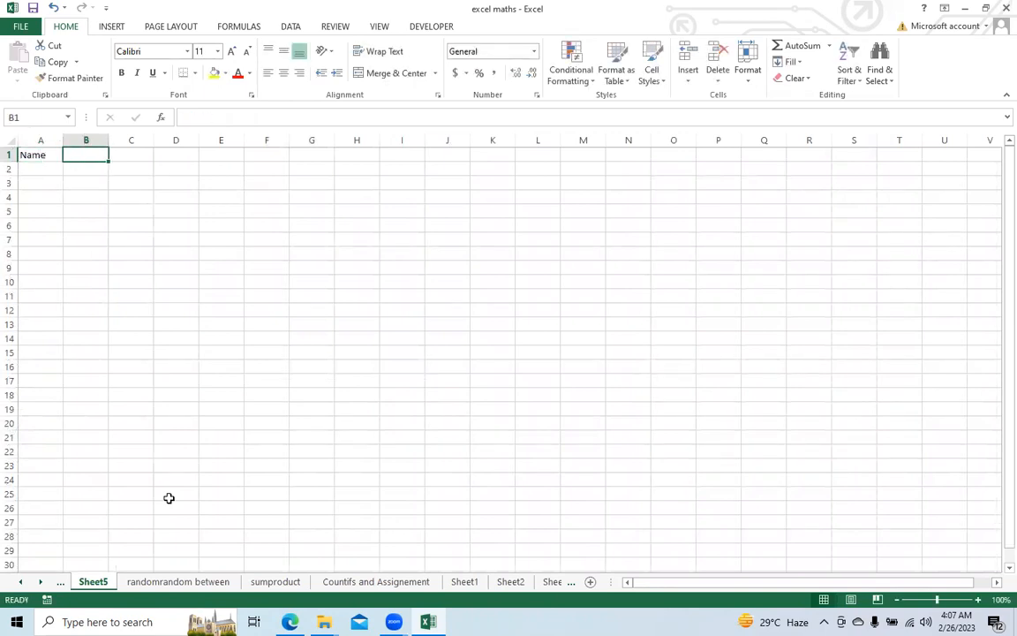
{"action": "type", "text": "Mar"}
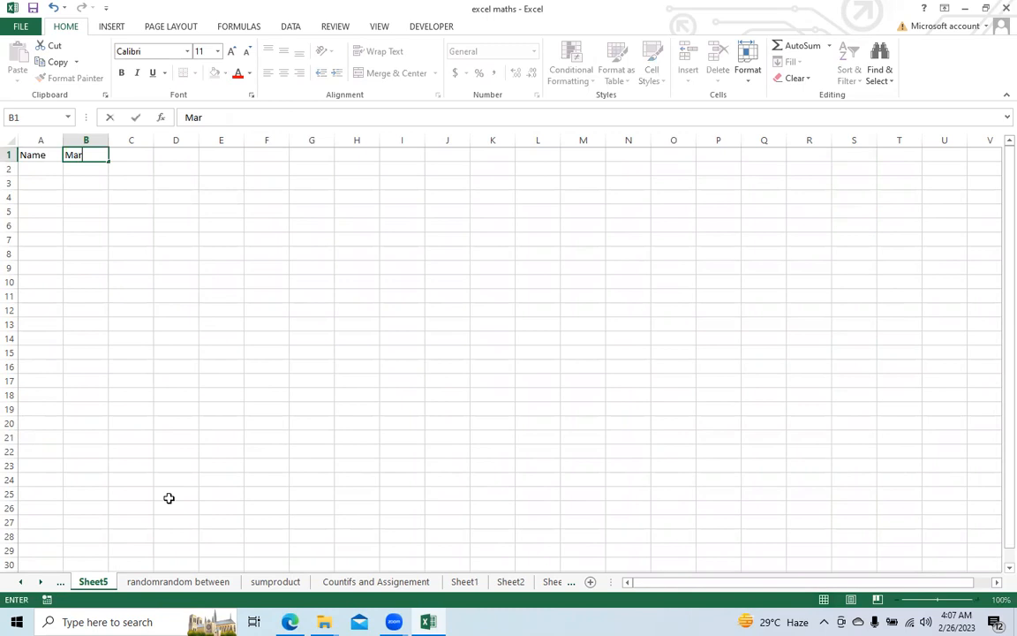
{"action": "type", "text": "ks"}
{"action": "key", "text": "Return"}
{"action": "key", "text": "Up"}
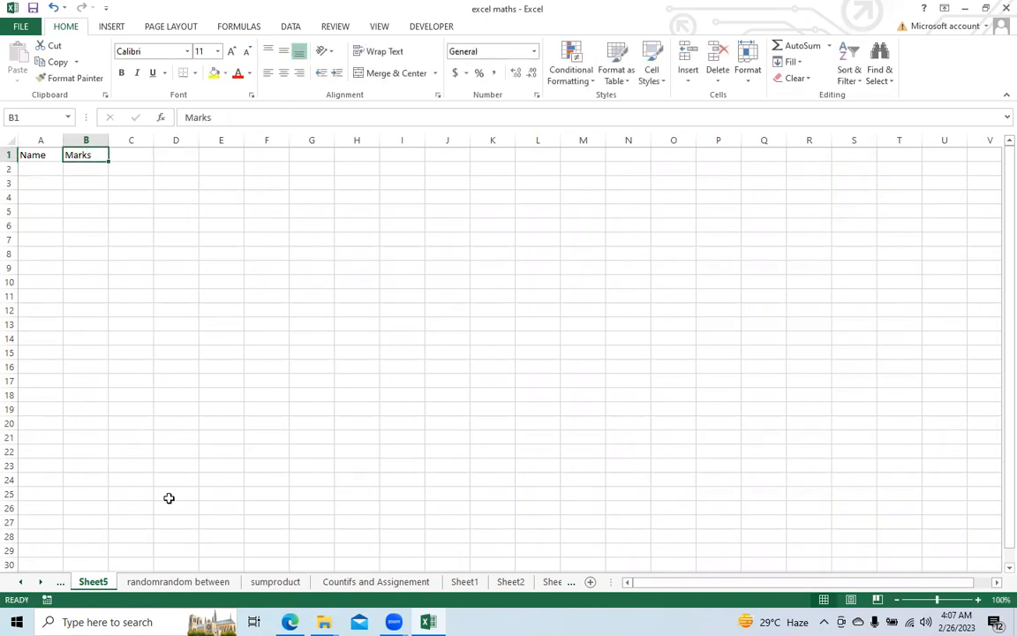
{"action": "key", "text": "Left"}
{"action": "key", "text": "Down"}
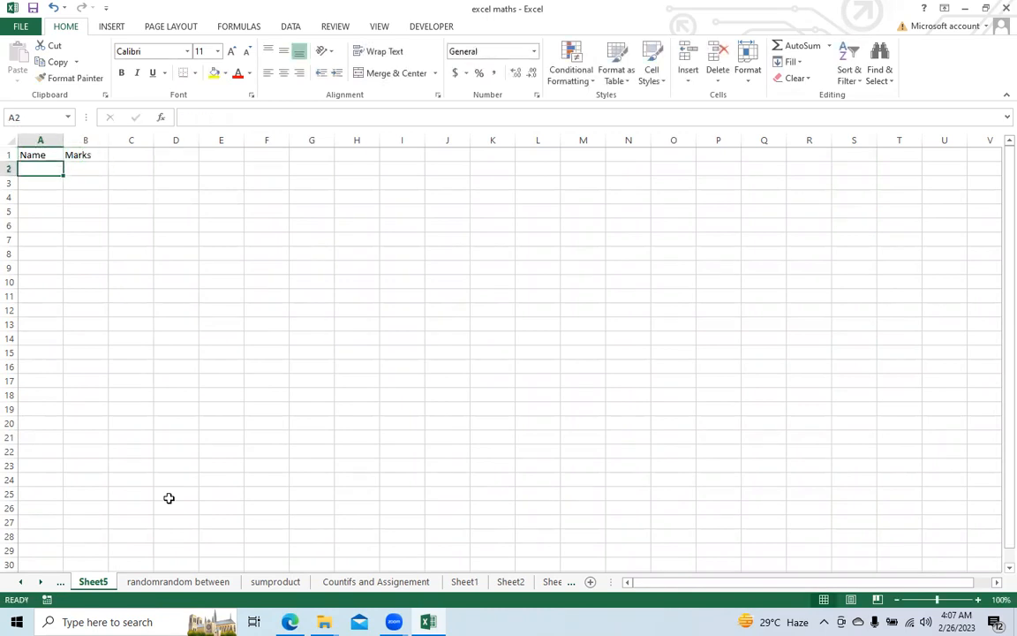
Step: Enter five students' first names in A2:A6 under Name
{"action": "type", "text": "Kars"}
{"action": "key", "text": "BackSpace"}
{"action": "type", "text": "an"}
{"action": "key", "text": "Return"}
{"action": "type", "text": "Neha"}
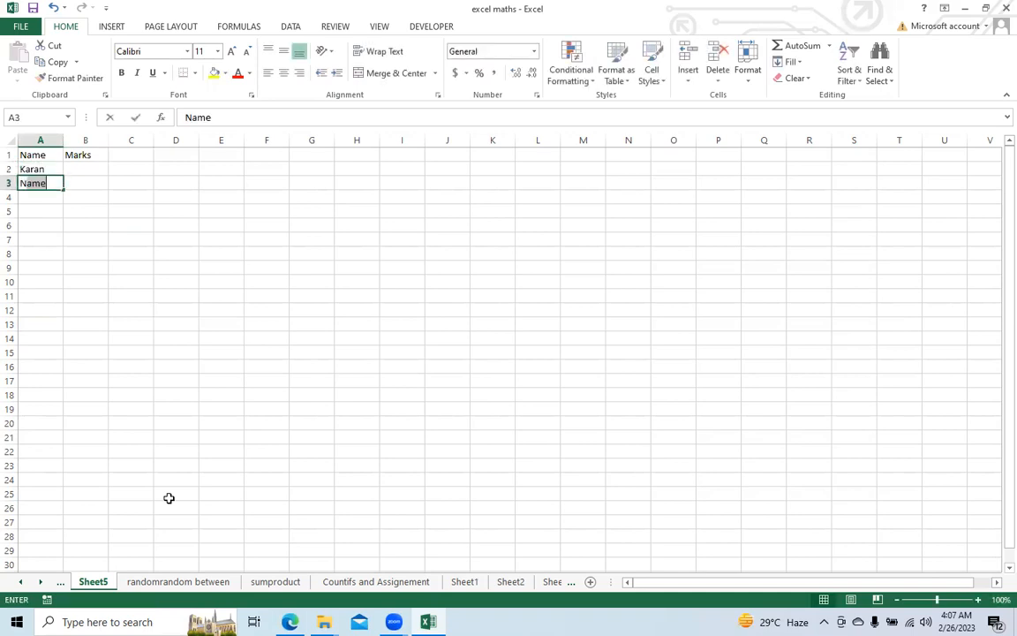
{"action": "key", "text": "Return"}
{"action": "type", "text": "Nina"}
{"action": "key", "text": "Return"}
{"action": "type", "text": "Mona"}
{"action": "key", "text": "Return"}
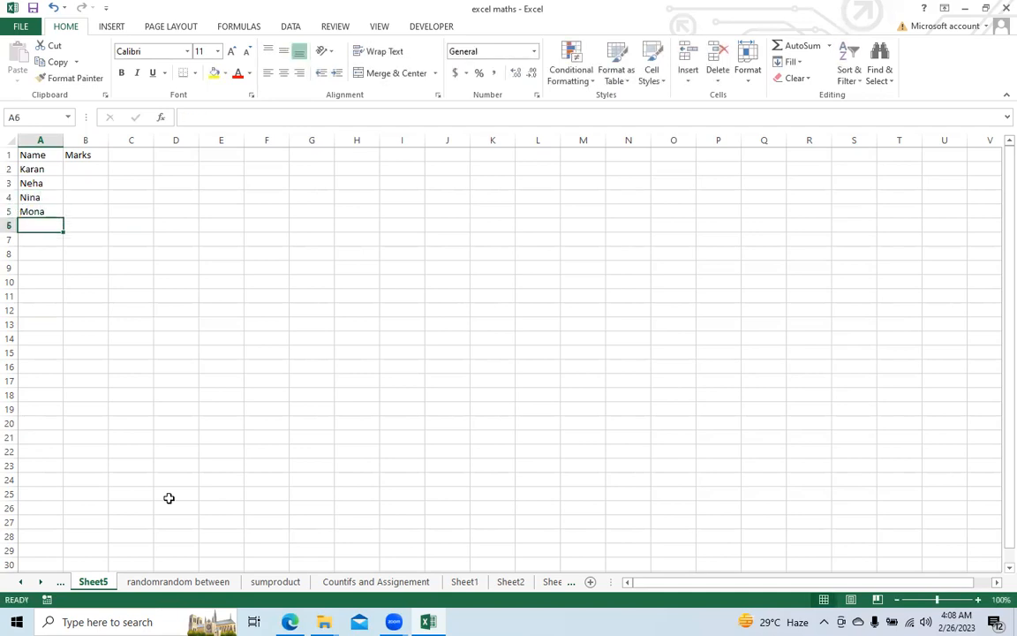
{"action": "type", "text": "Sohan"}
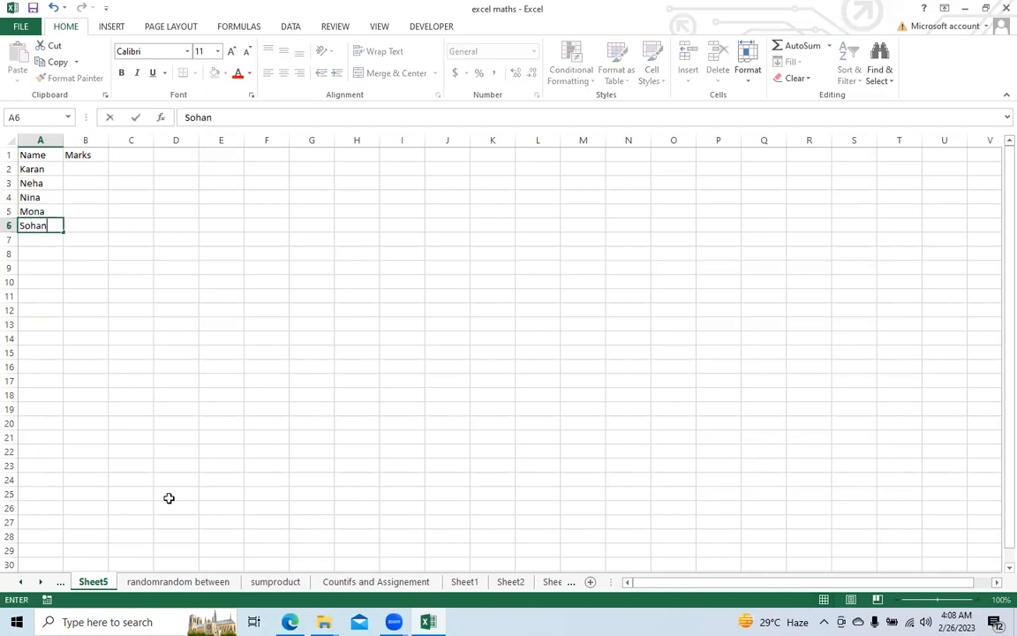
Step: Enter the marks 34, 65 and 29 in B2:B4 for the first three students
{"action": "key", "text": "Up"}
{"action": "key", "text": "Up"}
{"action": "key", "text": "Up"}
{"action": "key", "text": "Up"}
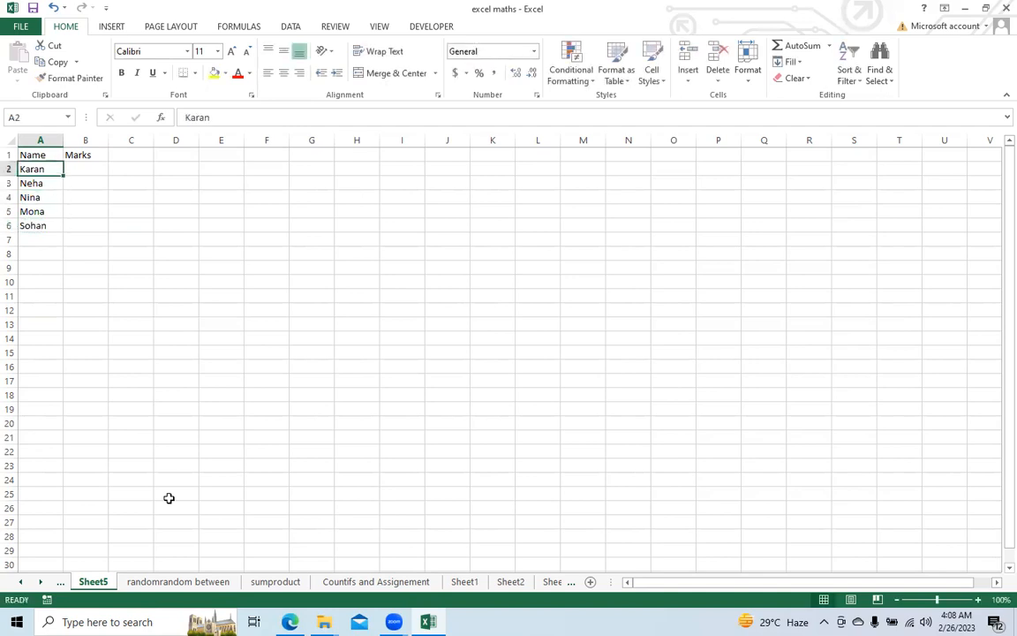
{"action": "key", "text": "Right"}
{"action": "type", "text": "34"}
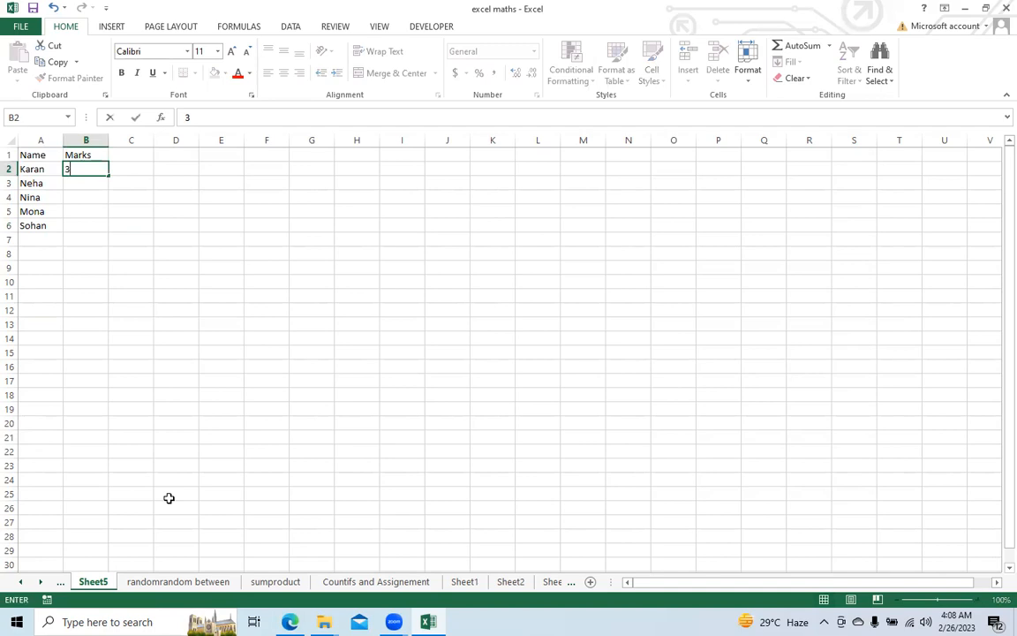
{"action": "key", "text": "Return"}
{"action": "type", "text": "65"}
{"action": "key", "text": "Return"}
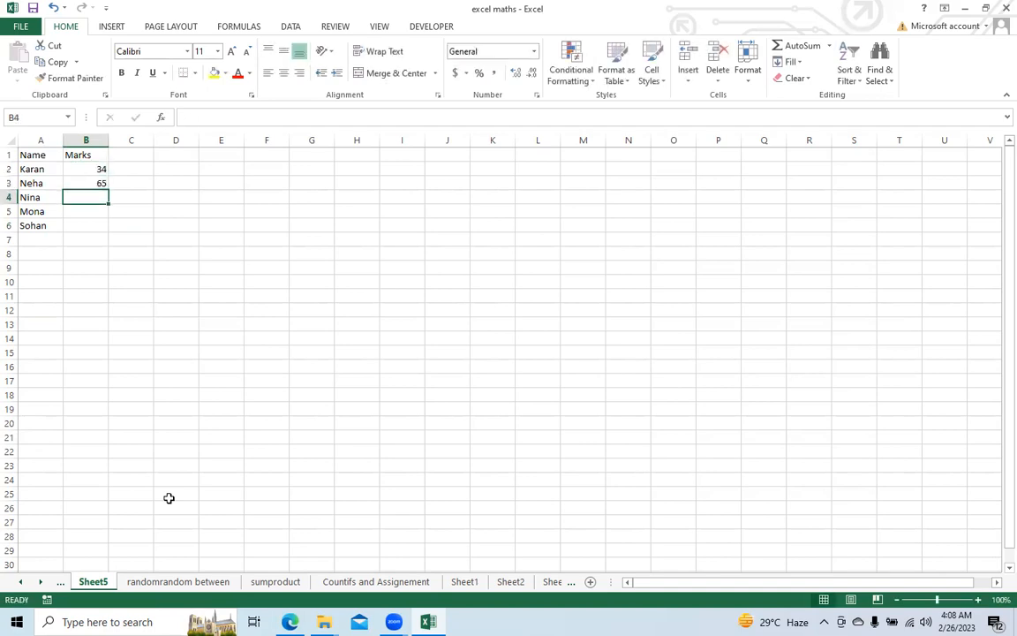
{"action": "type", "text": "29"}
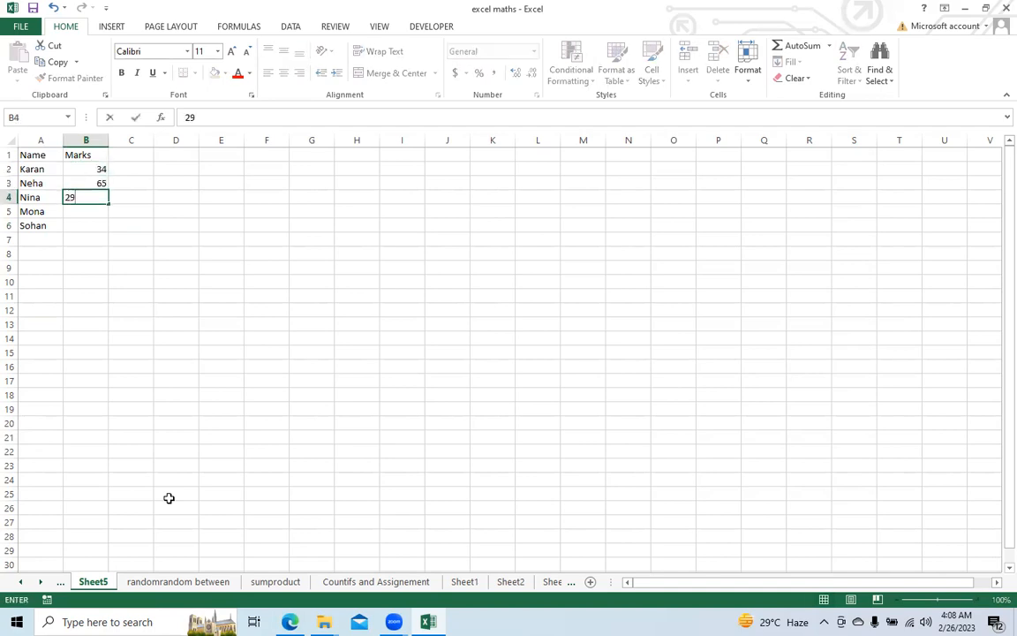
{"action": "key", "text": "Return"}
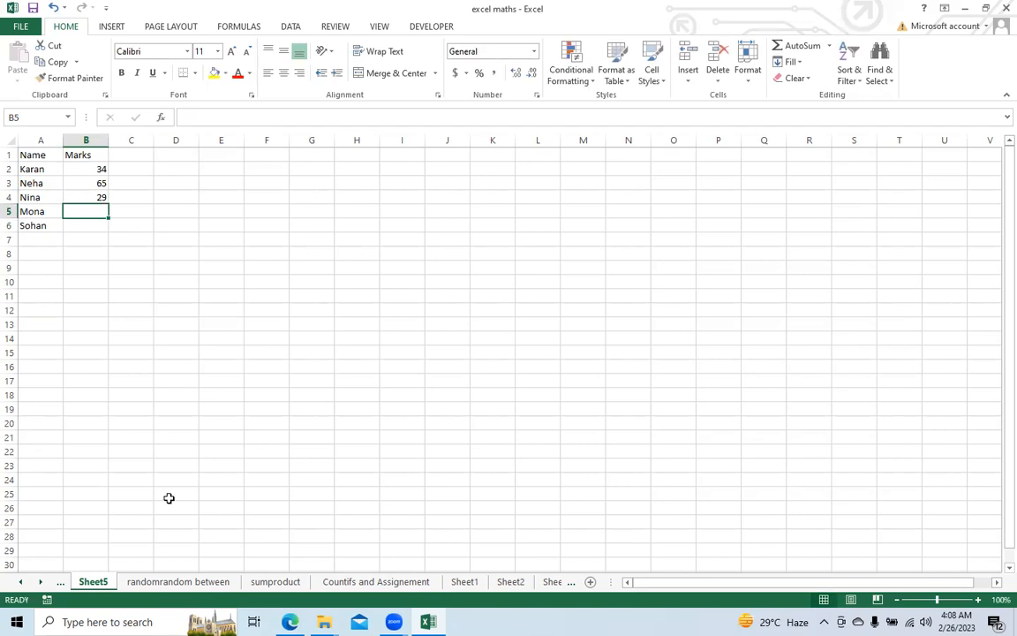
Step: Clear the manually entered marks from B2:B6
{"action": "key", "text": "Up"}
{"action": "key", "text": "Up"}
{"action": "key", "text": "Up"}
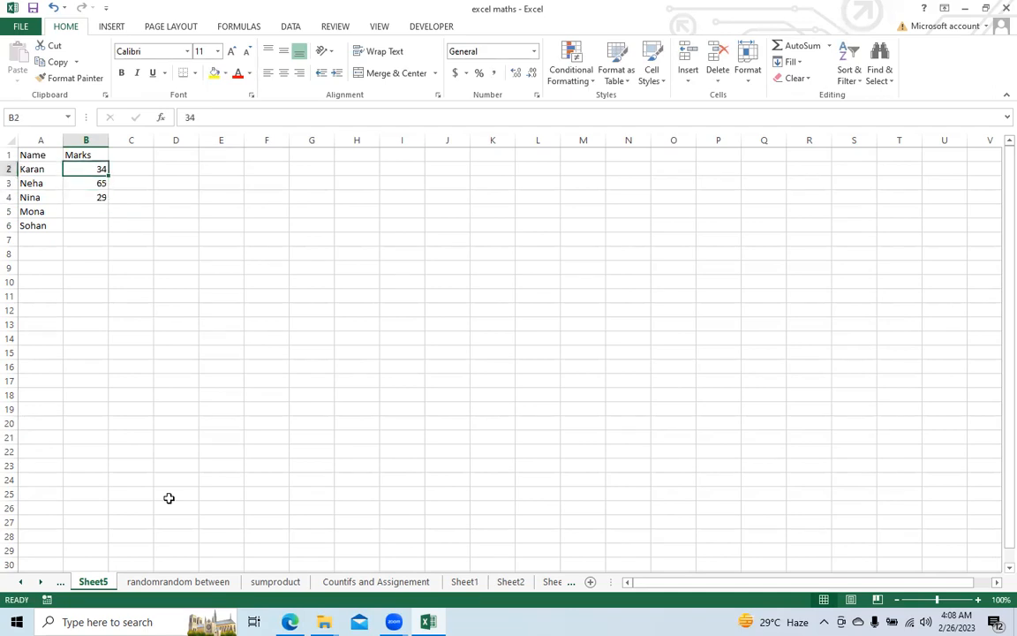
{"action": "key", "text": "shift+Down"}
{"action": "key", "text": "shift+Down"}
{"action": "key", "text": "shift+Down"}
{"action": "key", "text": "shift+Down"}
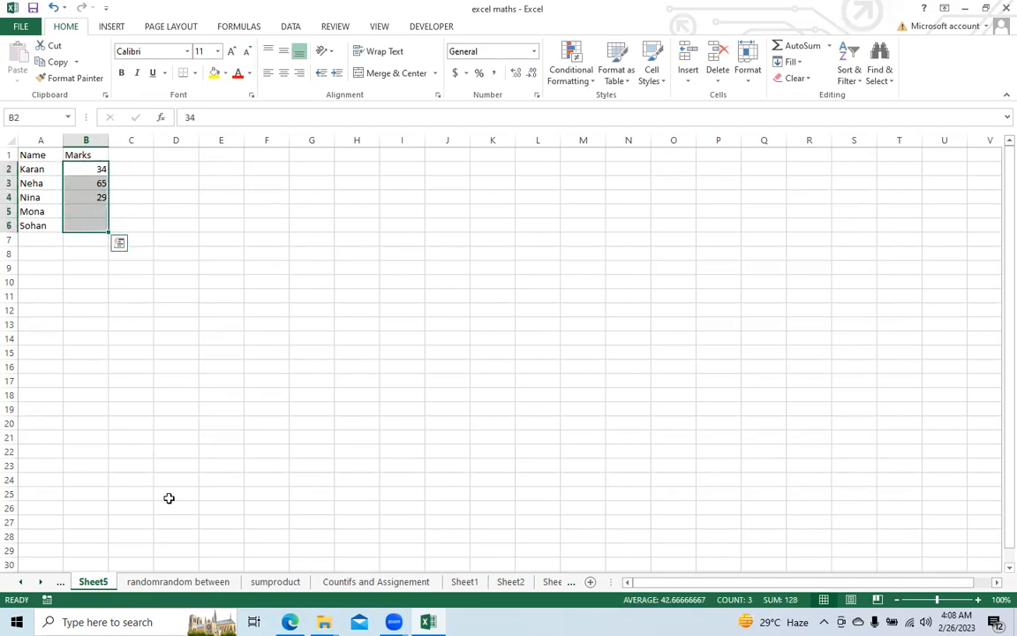
{"action": "key", "text": "Delete"}
Step: Enter the formula =RANDBETWEEN(0,100) in B2 to generate the first student's mark
{"action": "key", "text": "Up"}
{"action": "key", "text": "Down"}
{"action": "type", "text": "=rand"}
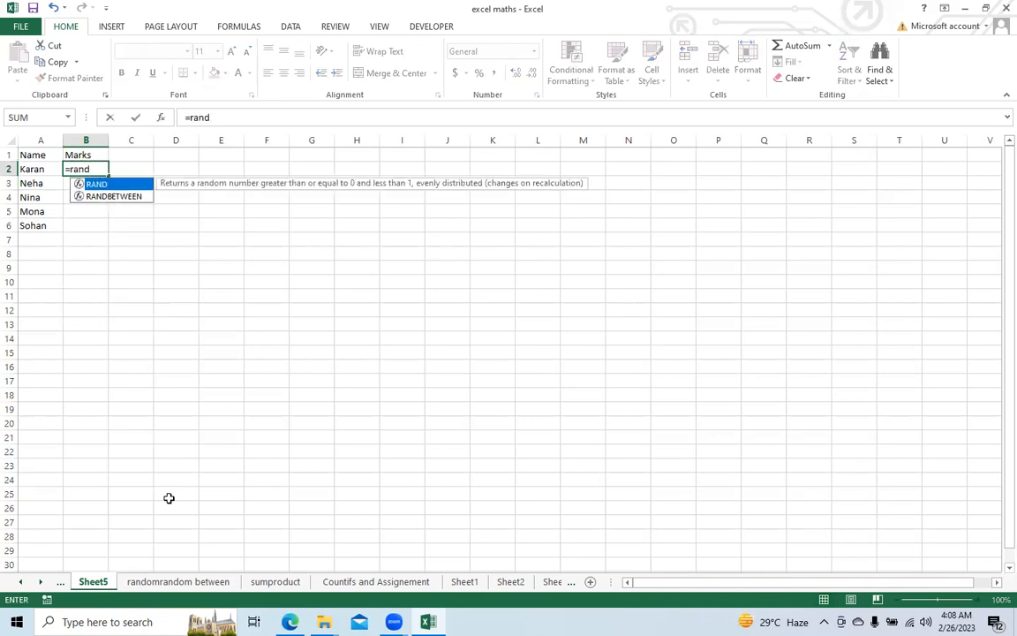
{"action": "key", "text": "Down"}
{"action": "key", "text": "Tab"}
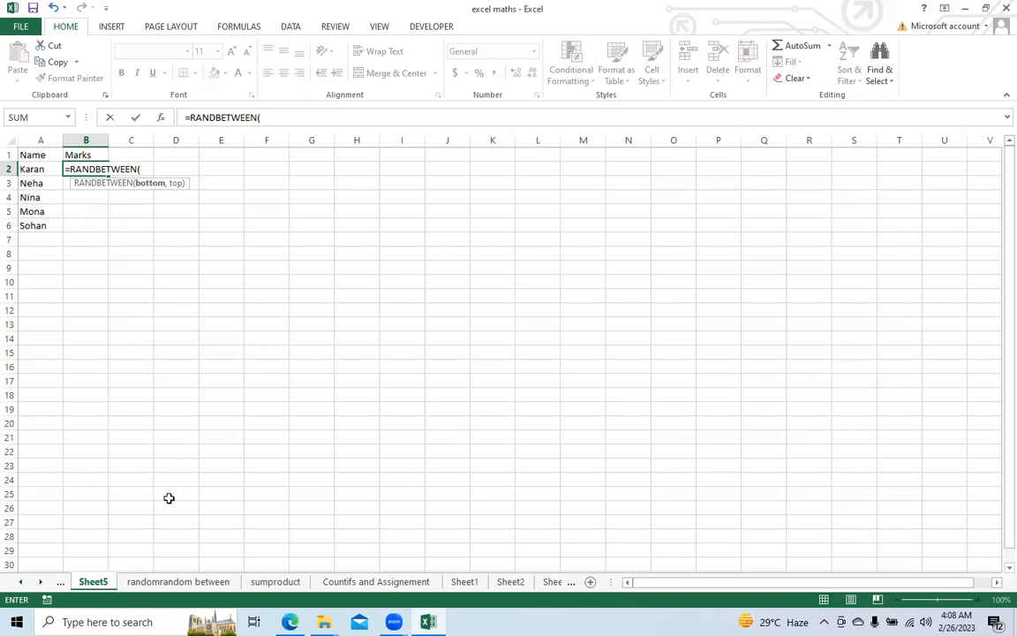
{"action": "type", "text": "0,100"}
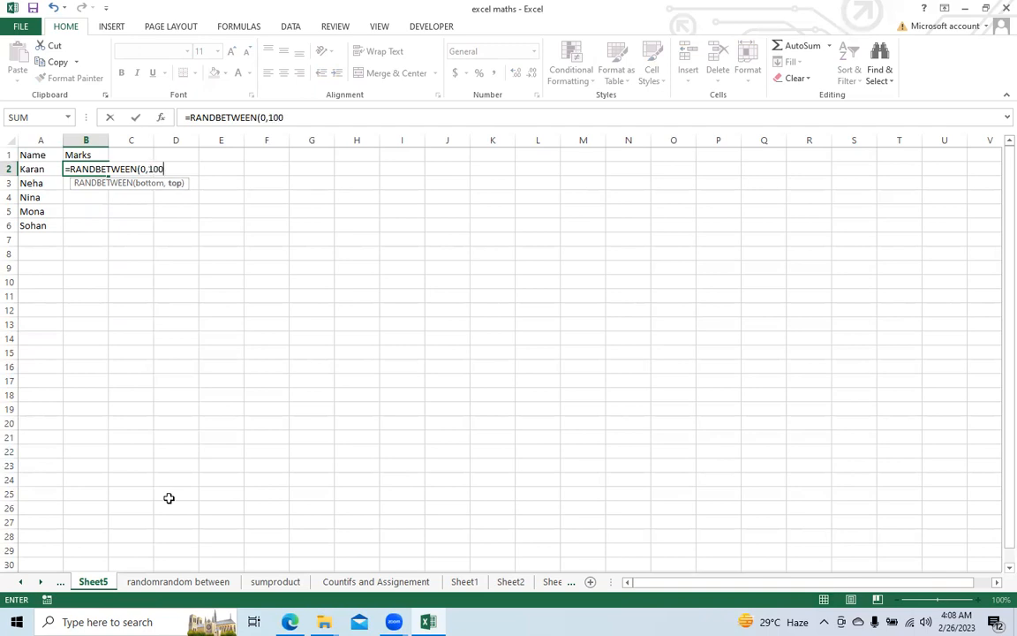
{"action": "type", "text": ")"}
{"action": "key", "text": "Return"}
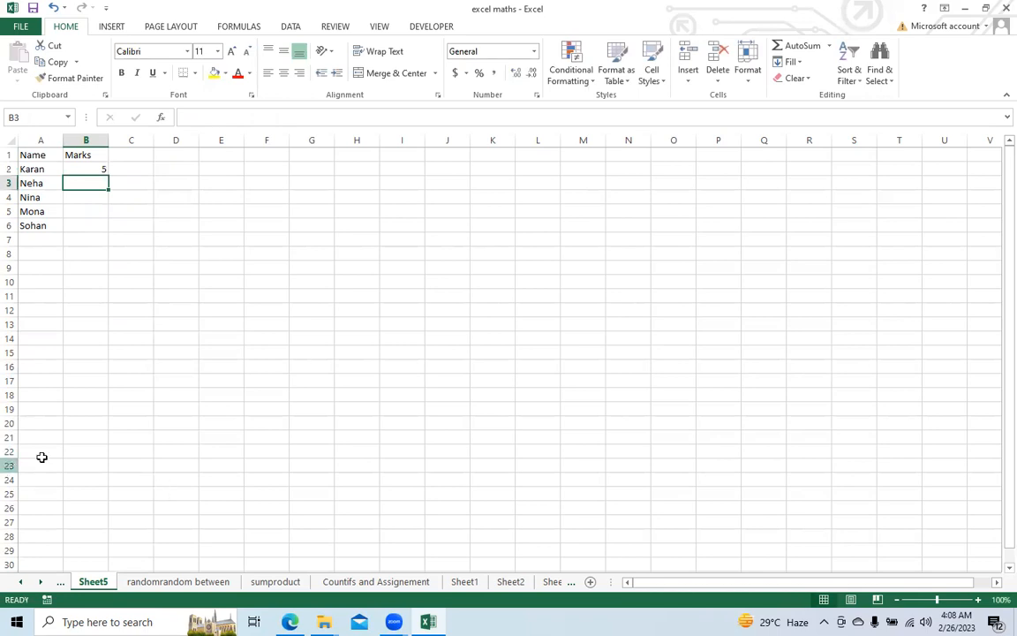
Step: Fill the RANDBETWEEN formula from B2 down to B6 and check the copied formulas
{"action": "left_click", "coordinate": [97, 168]}
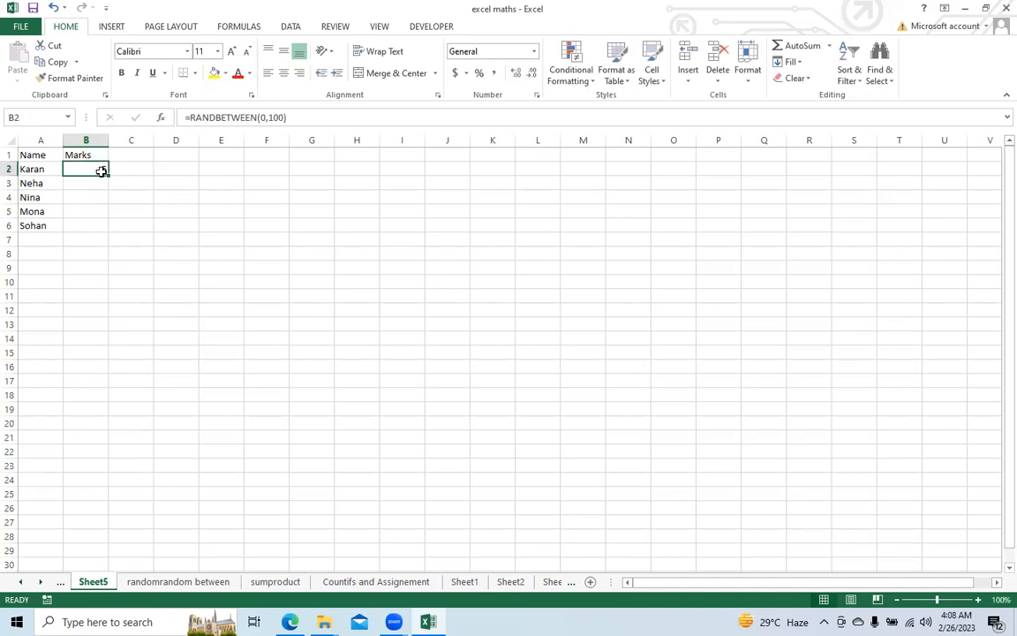
{"action": "left_click_drag", "start_coordinate": [108, 176], "coordinate": [104, 228]}
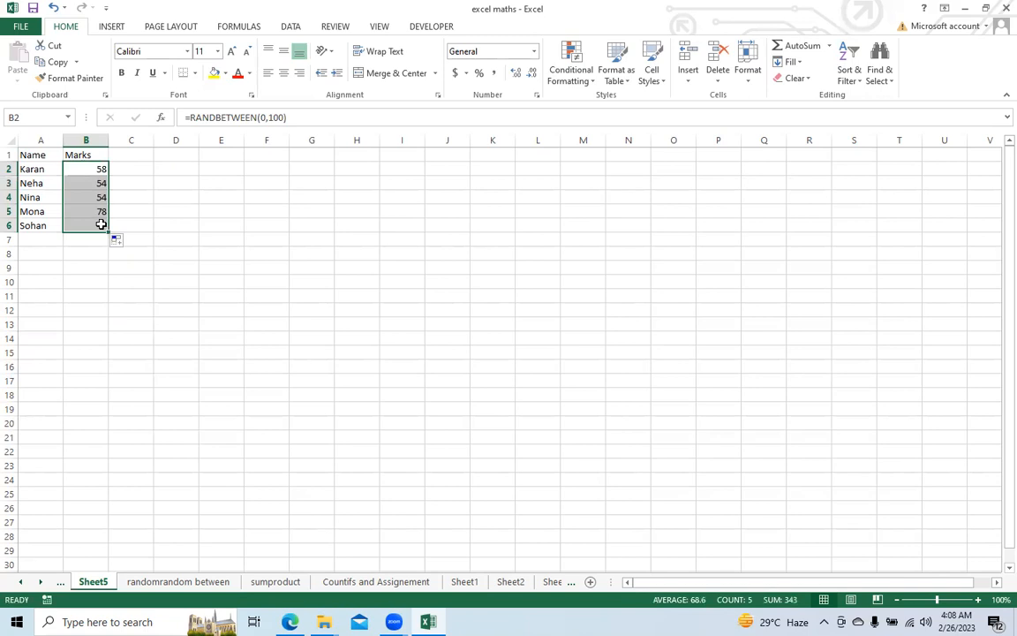
{"action": "left_click", "coordinate": [99, 167]}
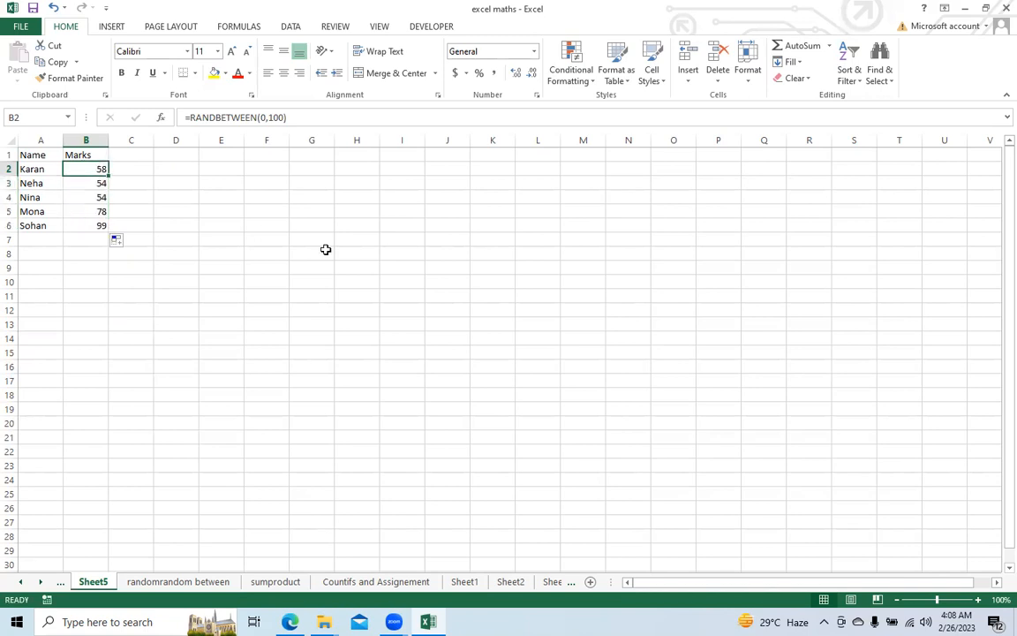
{"action": "key", "text": "Down"}
{"action": "key", "text": "Down"}
{"action": "key", "text": "Down"}
{"action": "key", "text": "Down"}
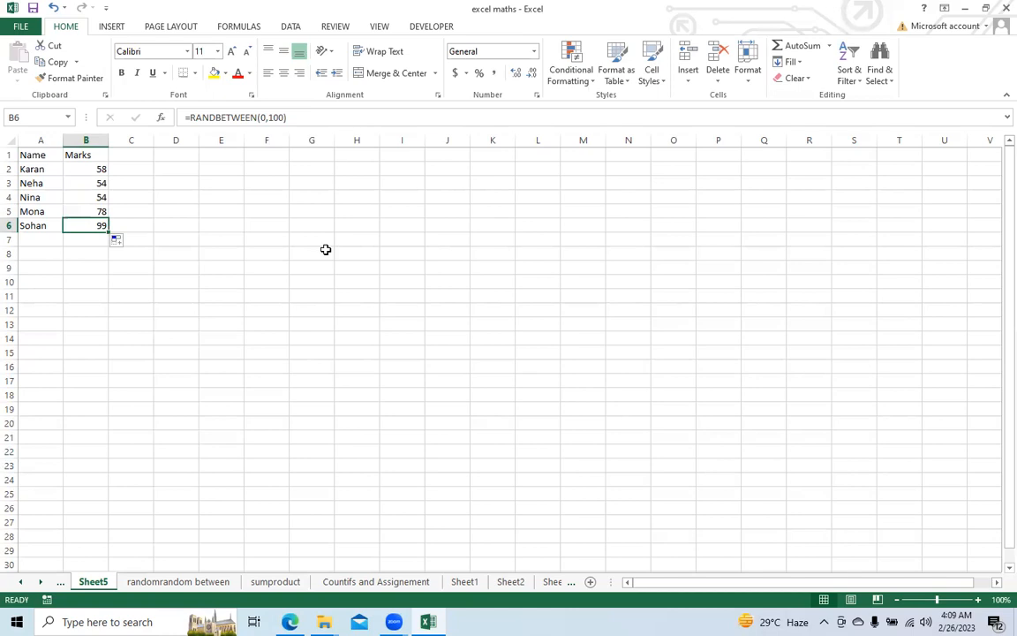
Step: Extend the formula in B6 to =RANDBETWEEN(0,100)+RAND() for a decimal mark
{"action": "left_click", "coordinate": [324, 115]}
{"action": "type", "text": "+"}
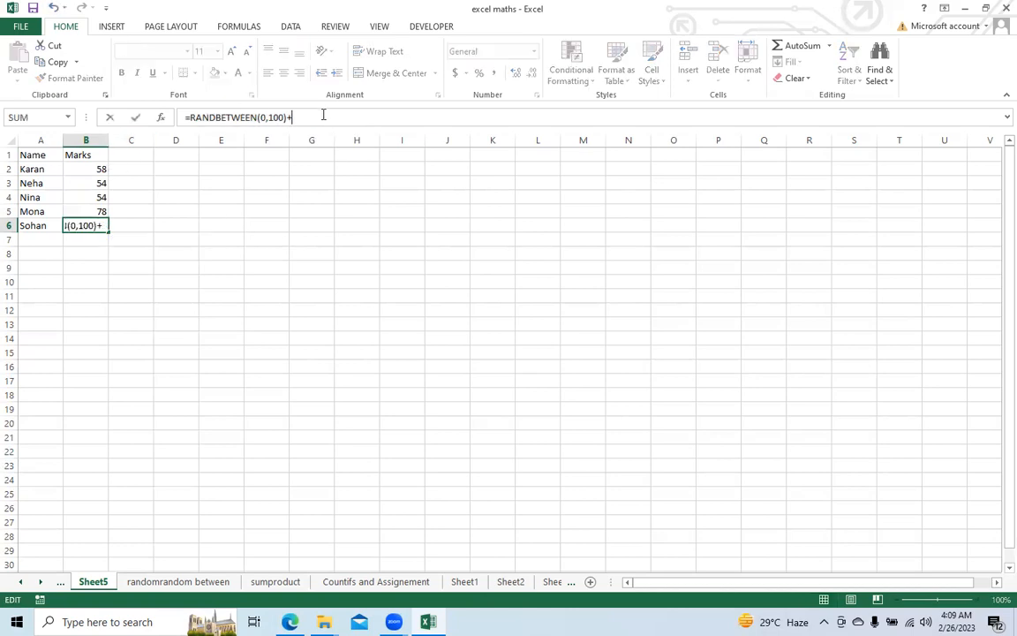
{"action": "type", "text": "rand"}
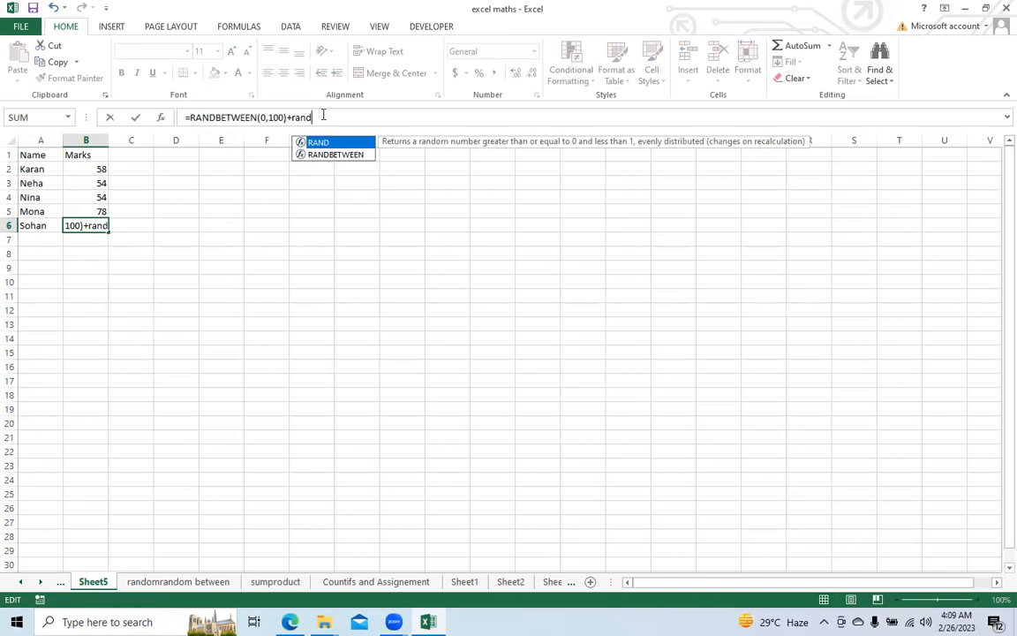
{"action": "type", "text": "()"}
{"action": "key", "text": "Return"}
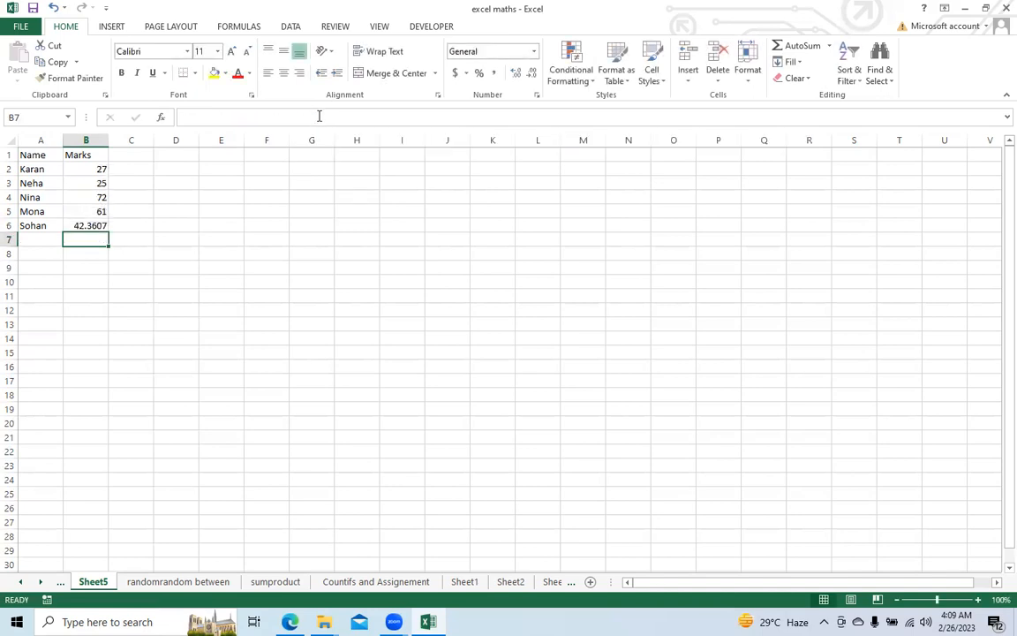
Step: Copy the extended formula from B6 into B2 and fill it down through B6
{"action": "left_click", "coordinate": [81, 224]}
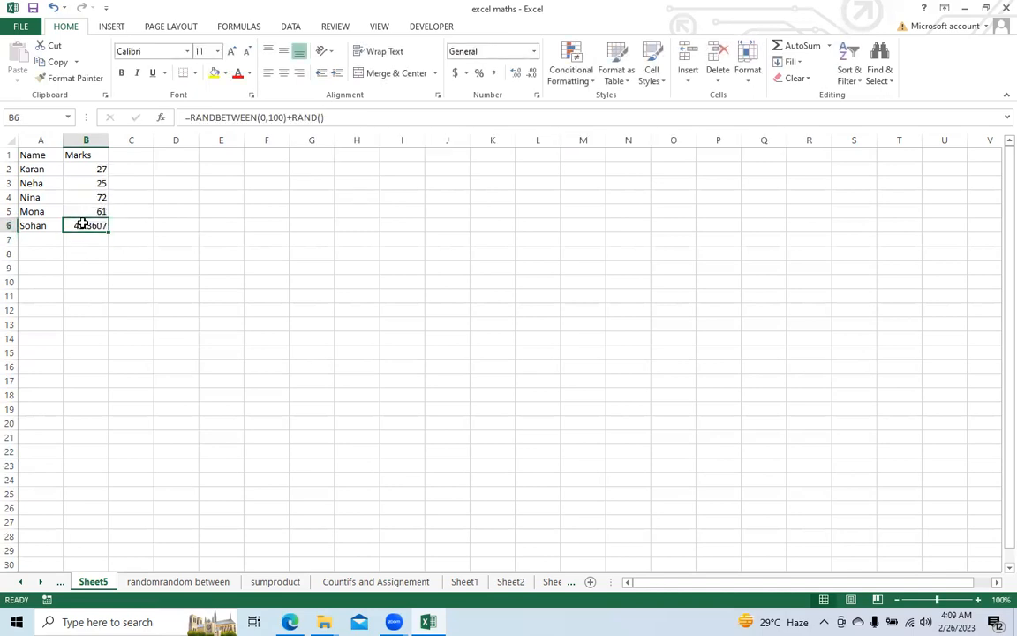
{"action": "key", "text": "ctrl+c"}
{"action": "left_click", "coordinate": [86, 167]}
{"action": "key", "text": "ctrl+v"}
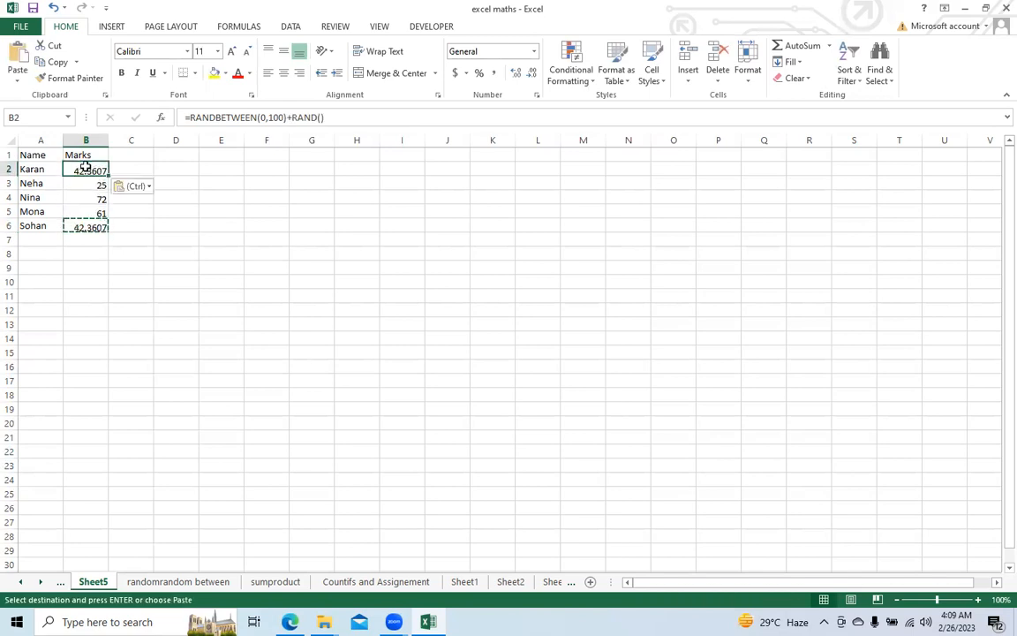
{"action": "left_click", "coordinate": [125, 160]}
{"action": "left_click", "coordinate": [86, 170]}
{"action": "double_click", "coordinate": [108, 176]}
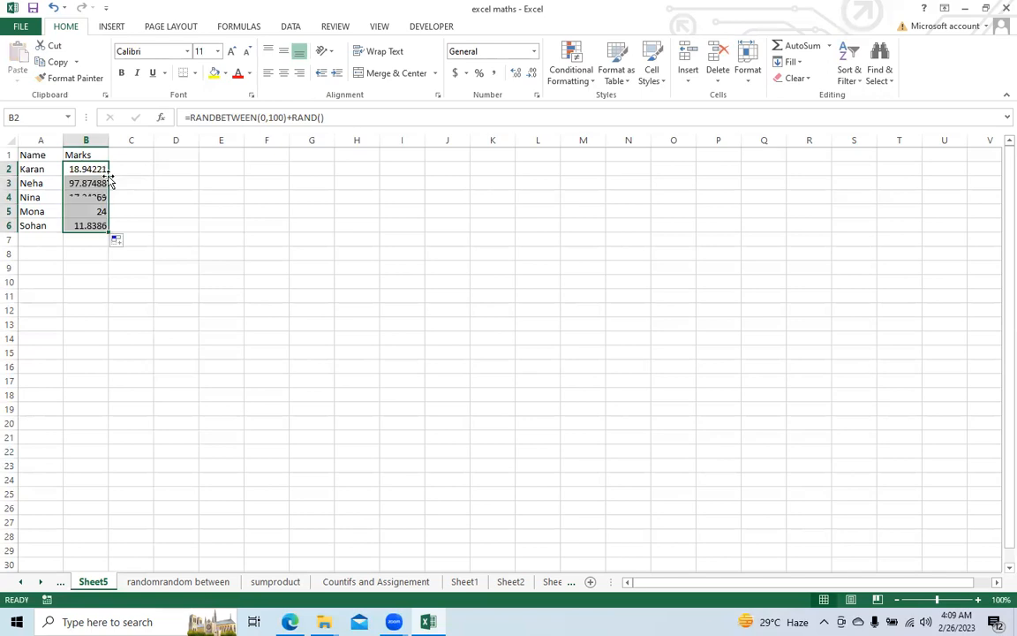
Step: Examine the RAND() part of the formula in B2 and re-enter the formula to recalculate the random marks
{"action": "left_click", "coordinate": [88, 168]}
{"action": "left_click", "coordinate": [301, 117]}
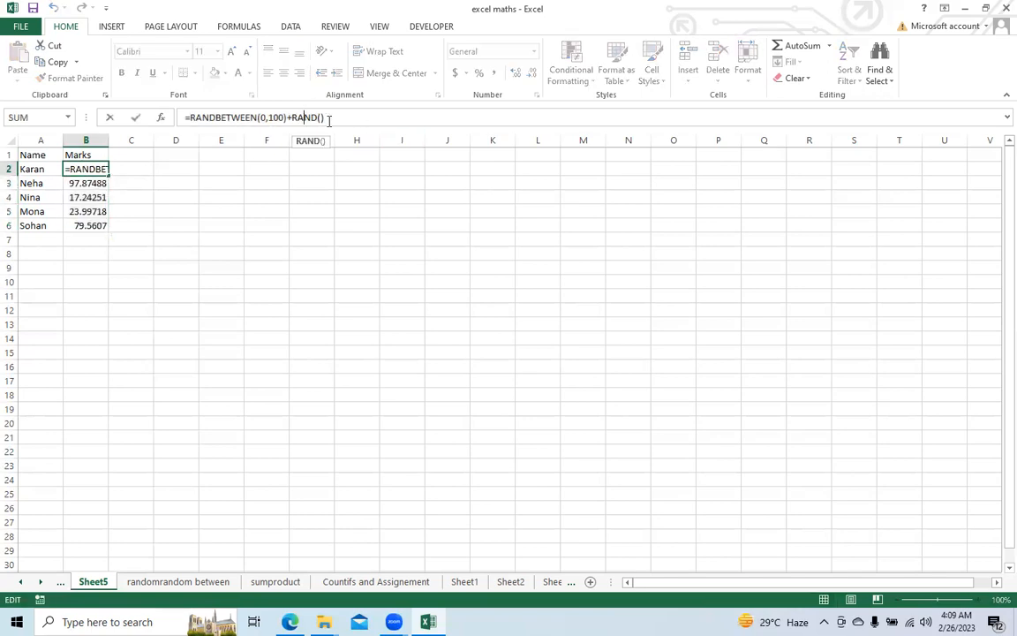
{"action": "key", "text": "Return"}
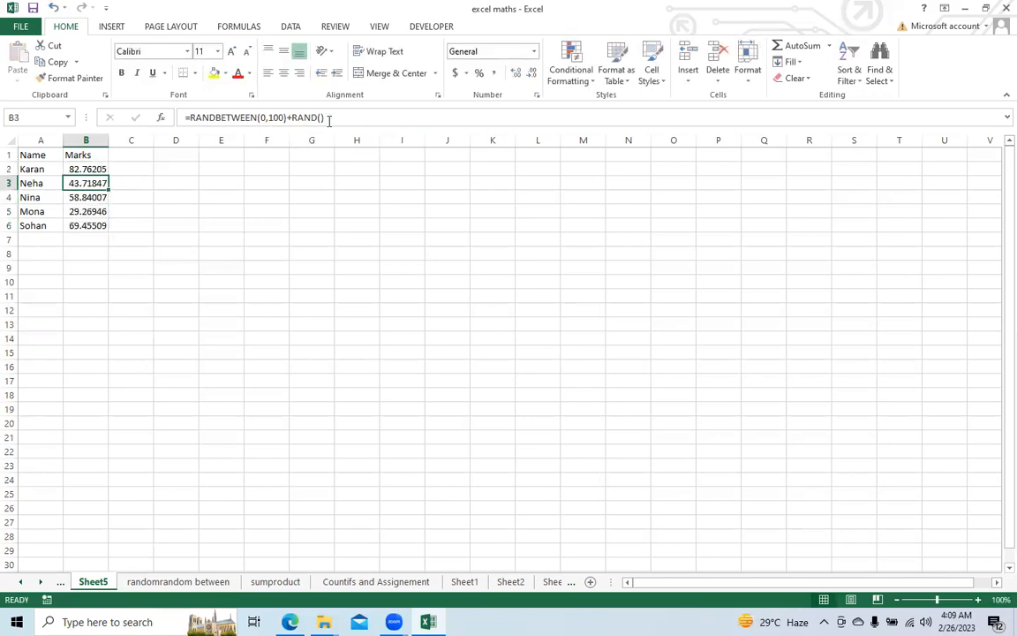
{"action": "key", "text": "Up"}
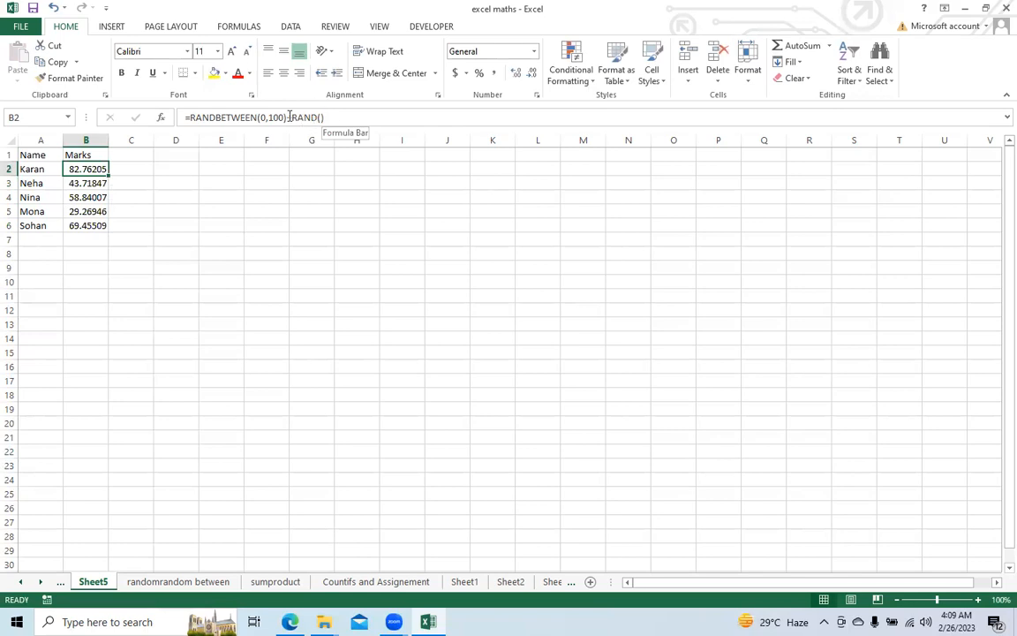
{"action": "double_click", "coordinate": [305, 118]}
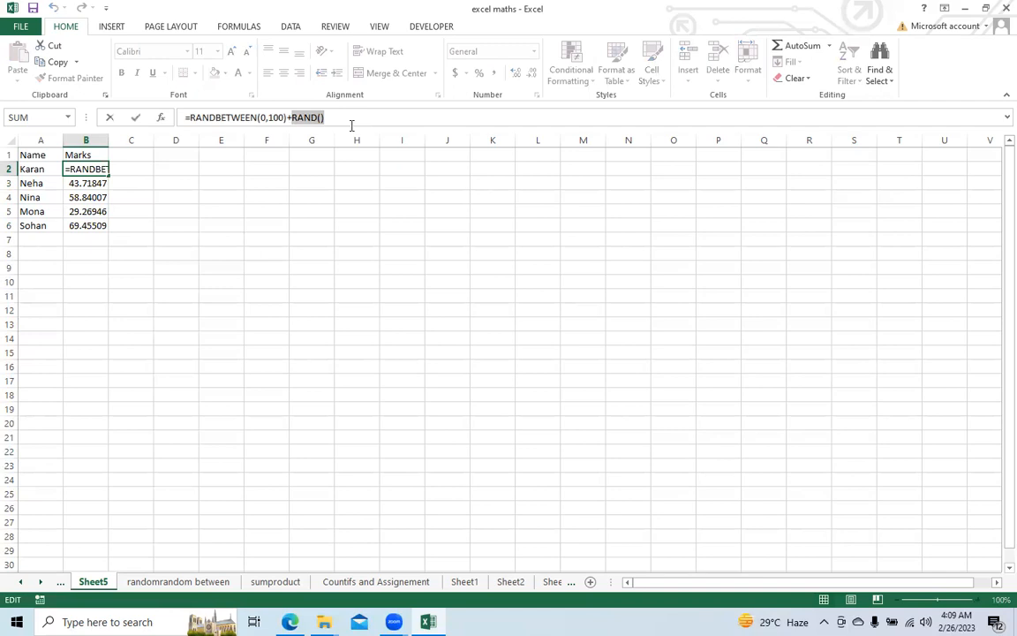
{"action": "key", "text": "Return"}
{"action": "key", "text": "Up"}
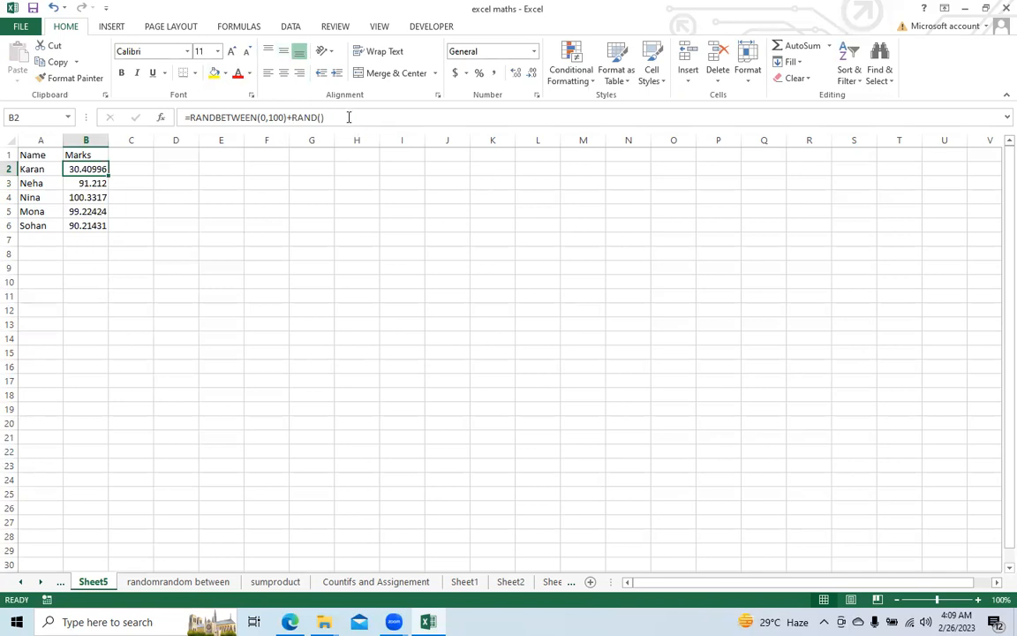
{"action": "left_click", "coordinate": [349, 117]}
{"action": "key", "text": "Return"}
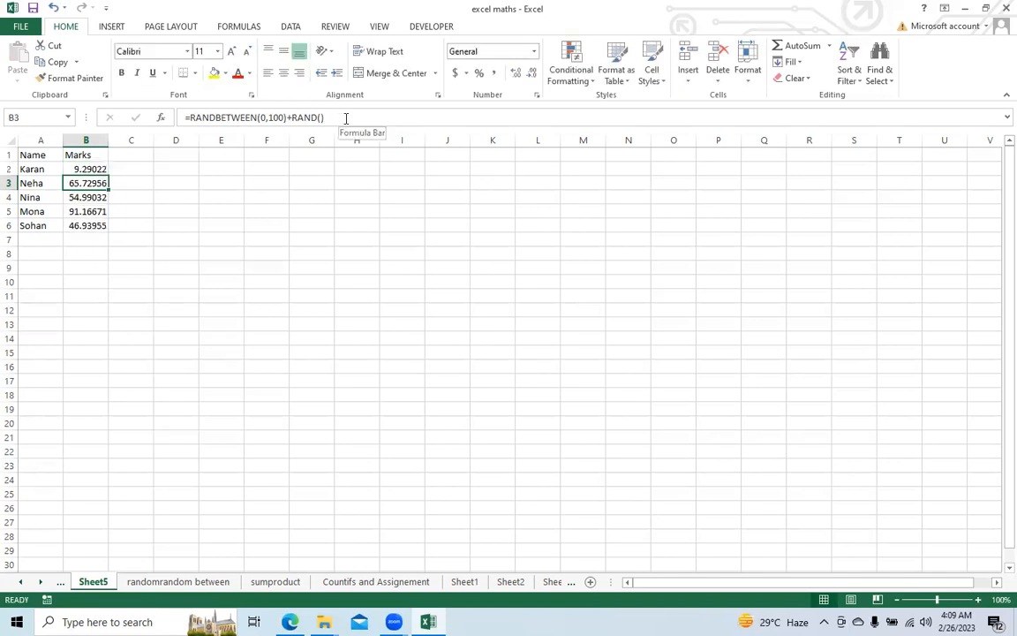
Step: Replace the random formulas in B2:B6 with their current results by copying the range and pasting it over itself as values
{"action": "key", "text": "Up"}
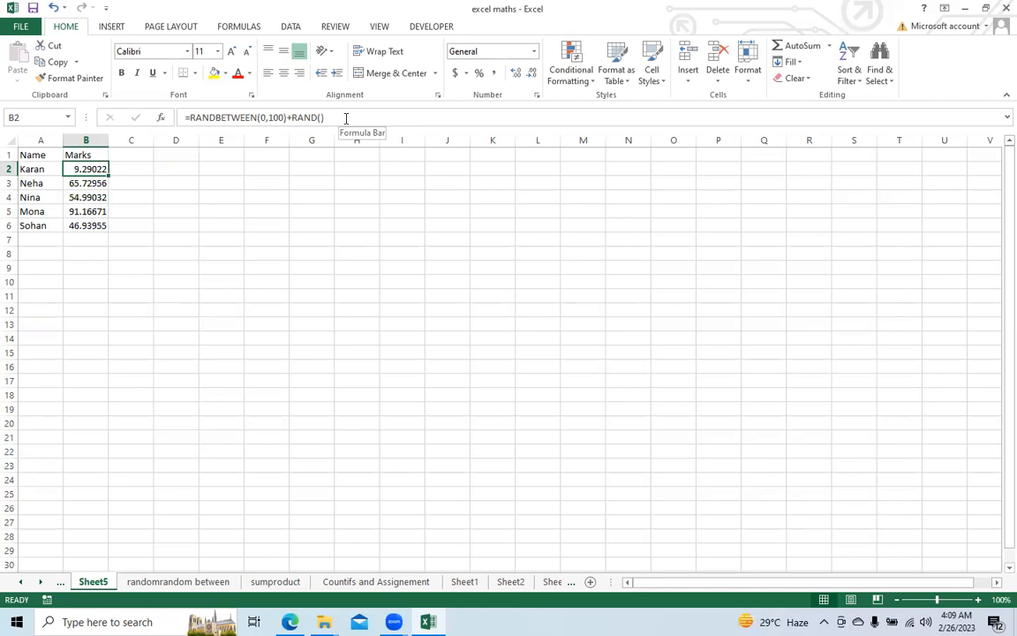
{"action": "key", "text": "shift+Down"}
{"action": "key", "text": "shift+Down"}
{"action": "key", "text": "shift+Down"}
{"action": "key", "text": "shift+Down"}
{"action": "key", "text": "ctrl+c"}
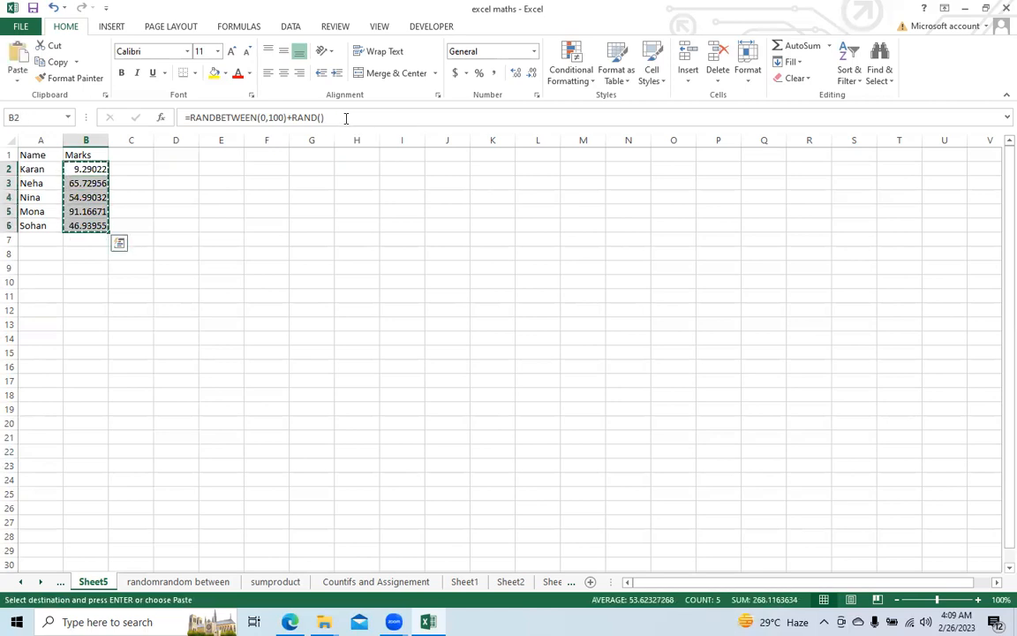
{"action": "key", "text": "alt+e"}
{"action": "key", "text": "s"}
{"action": "key", "text": "v"}
{"action": "key", "text": "Return"}
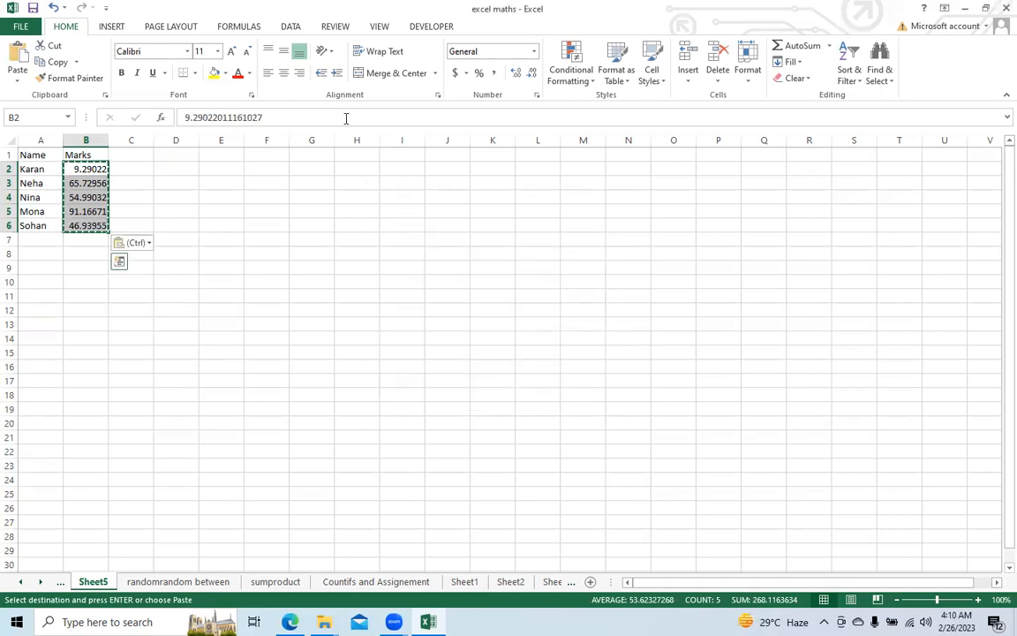
{"action": "key", "text": "Escape"}
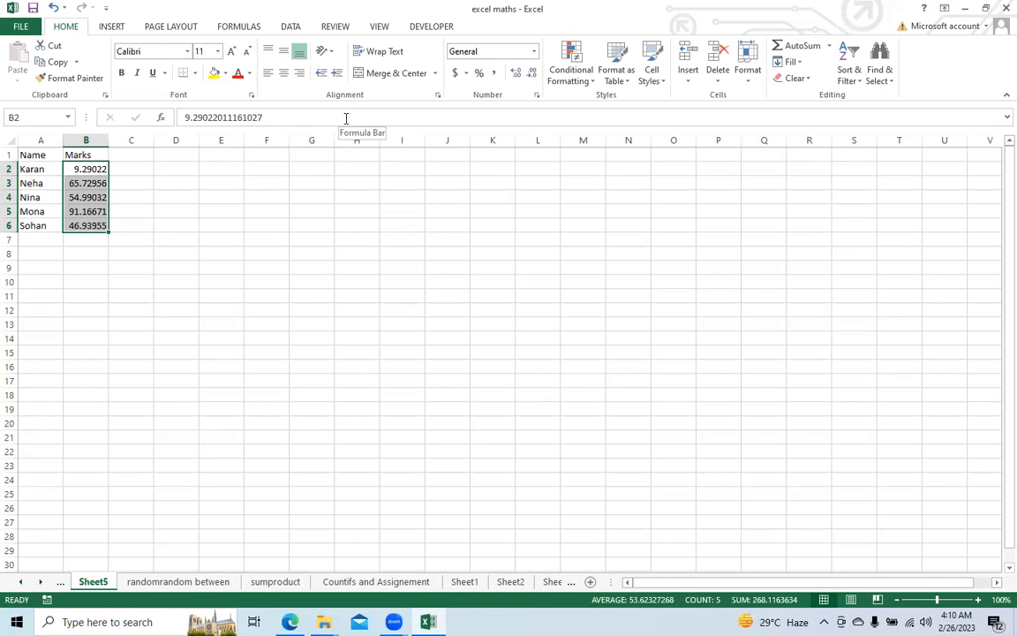
Step: Open the Mathematical functions sheet to review the list of functions covered
{"action": "left_click", "coordinate": [22, 582]}
{"action": "left_click", "coordinate": [22, 582]}
{"action": "left_click", "coordinate": [22, 582]}
{"action": "left_click", "coordinate": [22, 582]}
{"action": "left_click", "coordinate": [130, 582]}
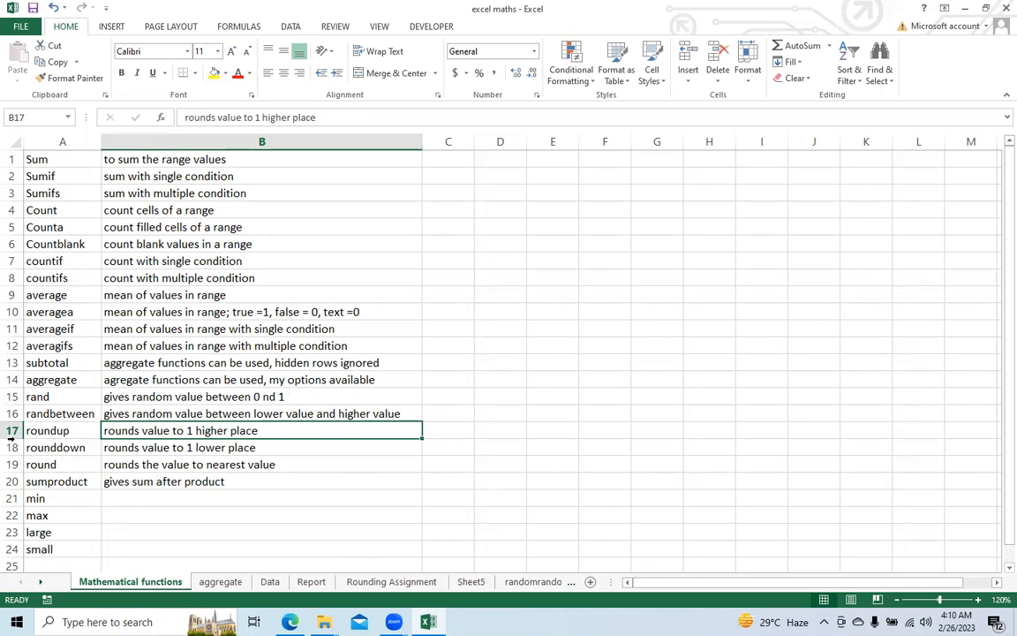
Step: Open the sumproduct sheet and view its table of products, units purchased and unit prices
{"action": "left_click", "coordinate": [41, 582]}
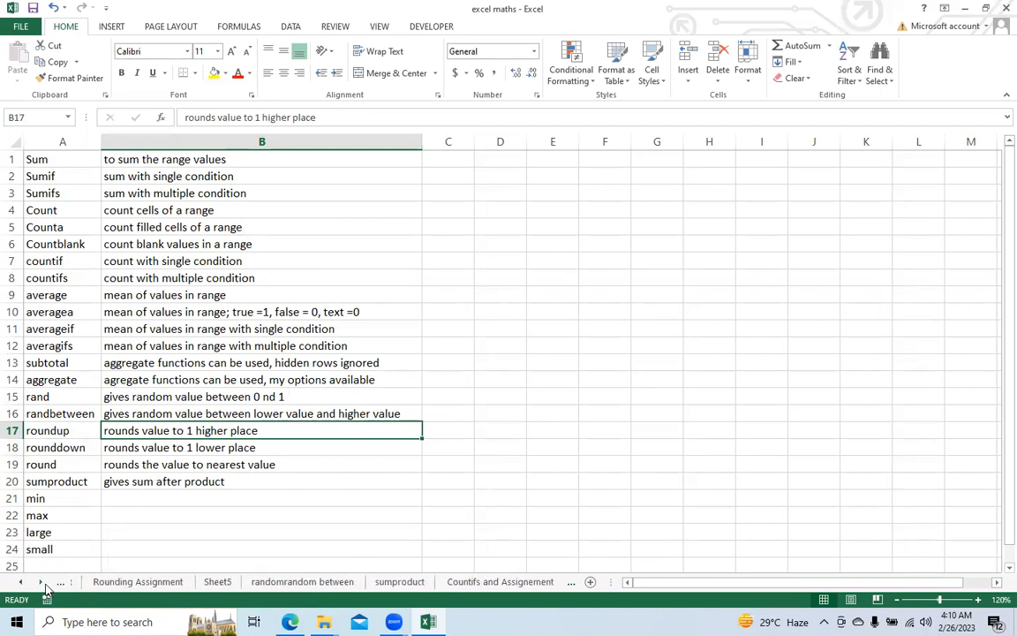
{"action": "left_click", "coordinate": [272, 582]}
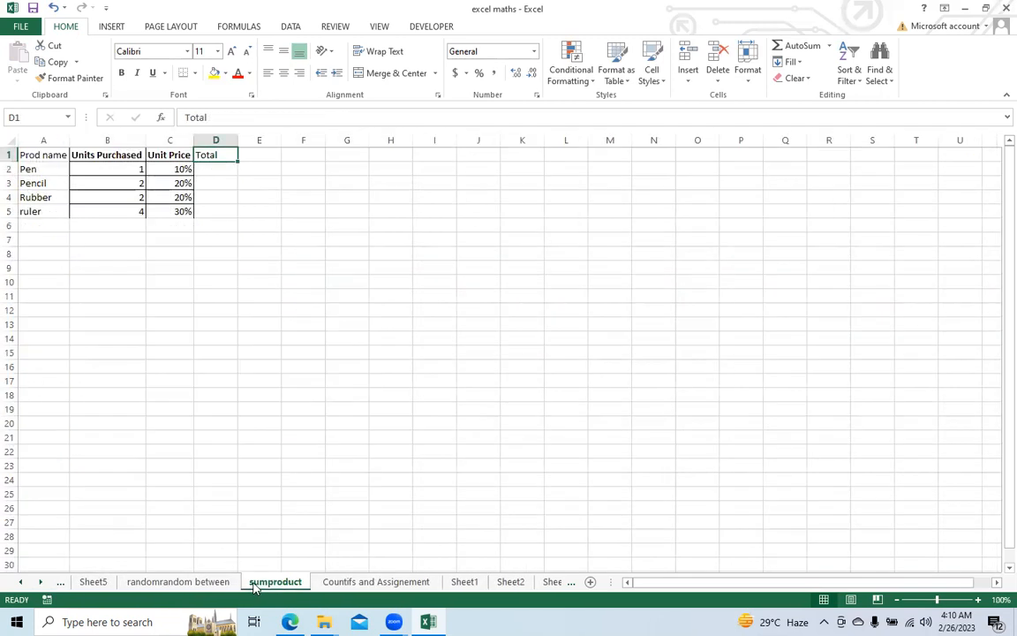
{"action": "left_click", "coordinate": [199, 325]}
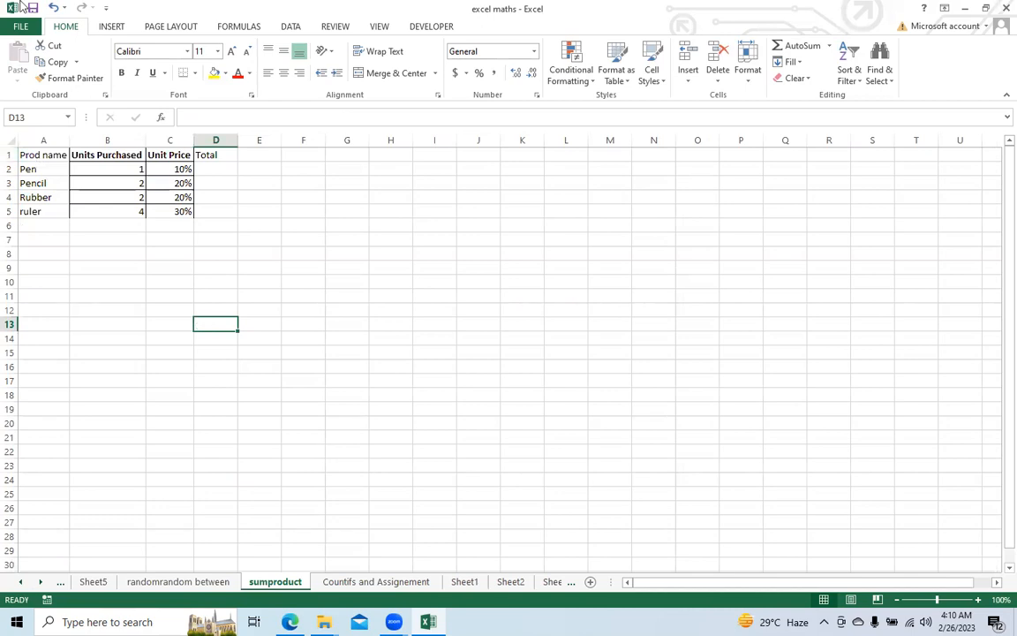
Step: Centre the contents of the product table A1:D5 and make them bold
{"action": "left_click", "coordinate": [181, 42]}
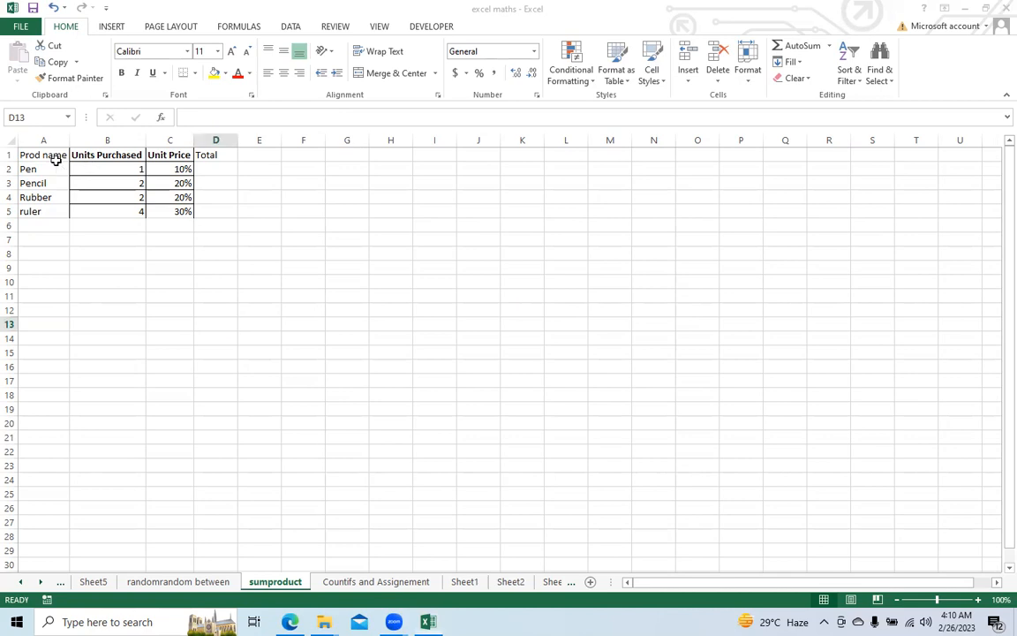
{"action": "left_click_drag", "start_coordinate": [39, 152], "coordinate": [216, 213]}
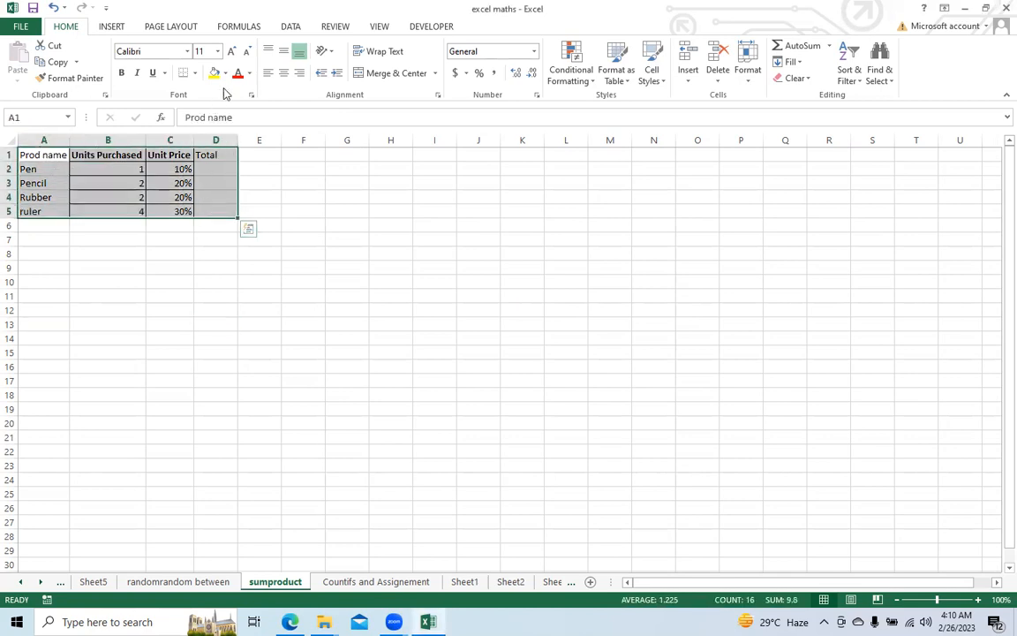
{"action": "left_click", "coordinate": [285, 74]}
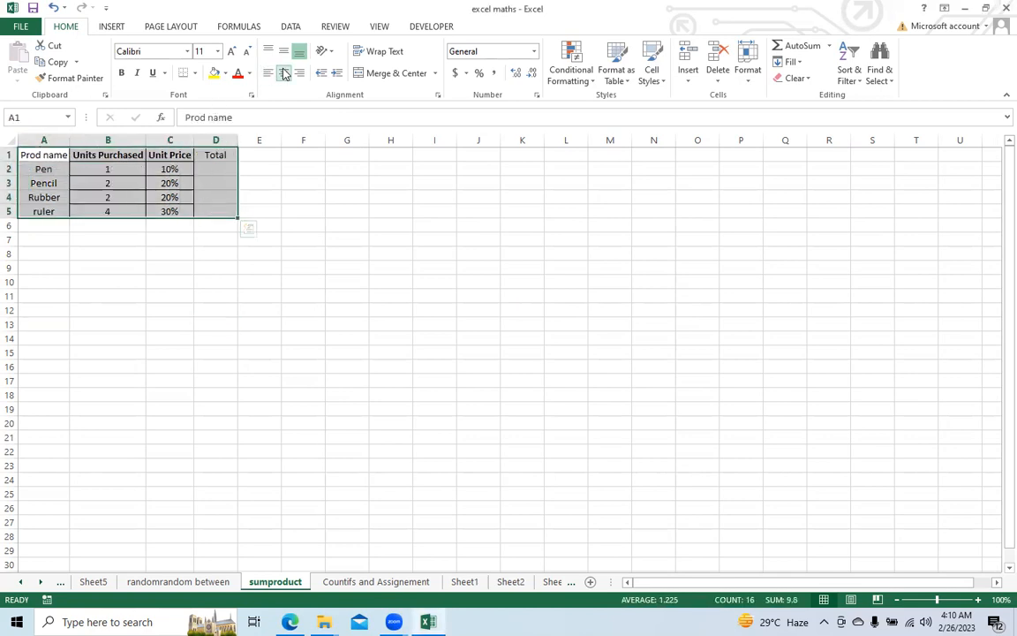
{"action": "left_click", "coordinate": [123, 72]}
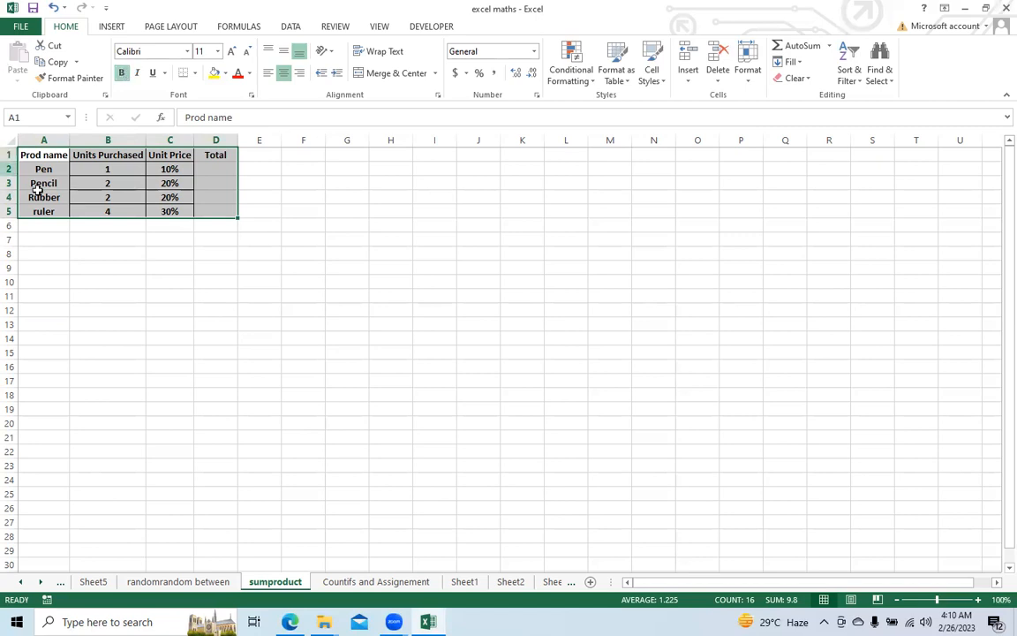
Step: Try to re-enter the pen's unit price in C2 as 10
{"action": "left_click", "coordinate": [212, 175]}
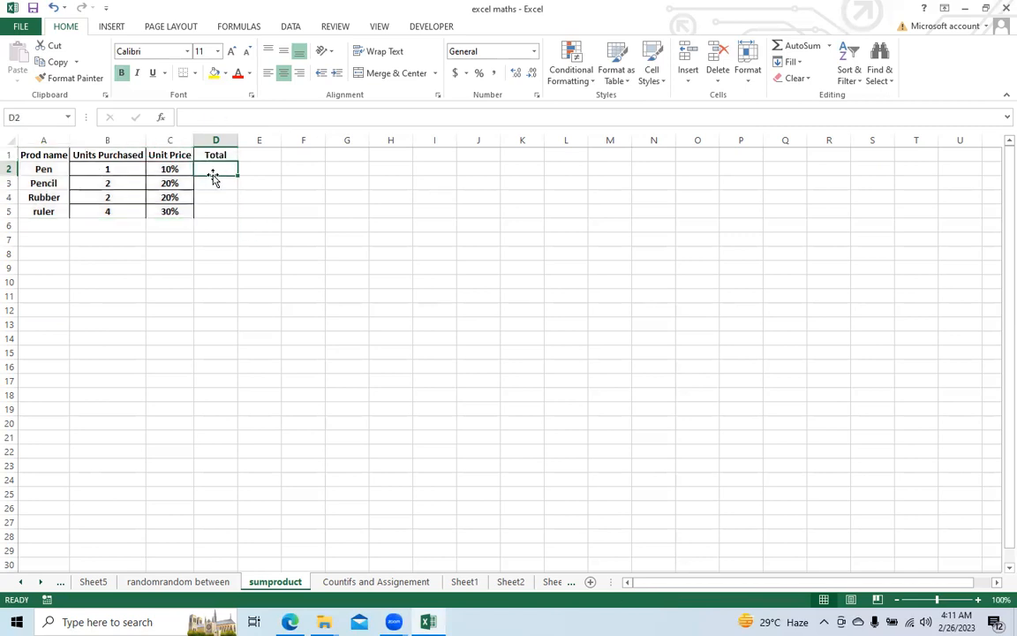
{"action": "left_click", "coordinate": [161, 167]}
{"action": "type", "text": "10"}
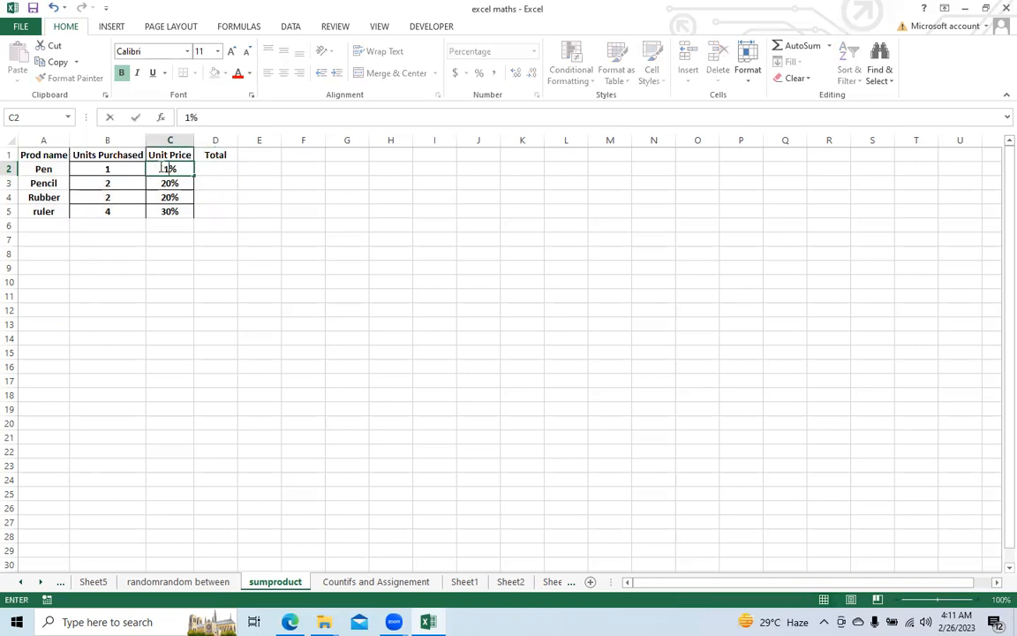
{"action": "left_click", "coordinate": [245, 210]}
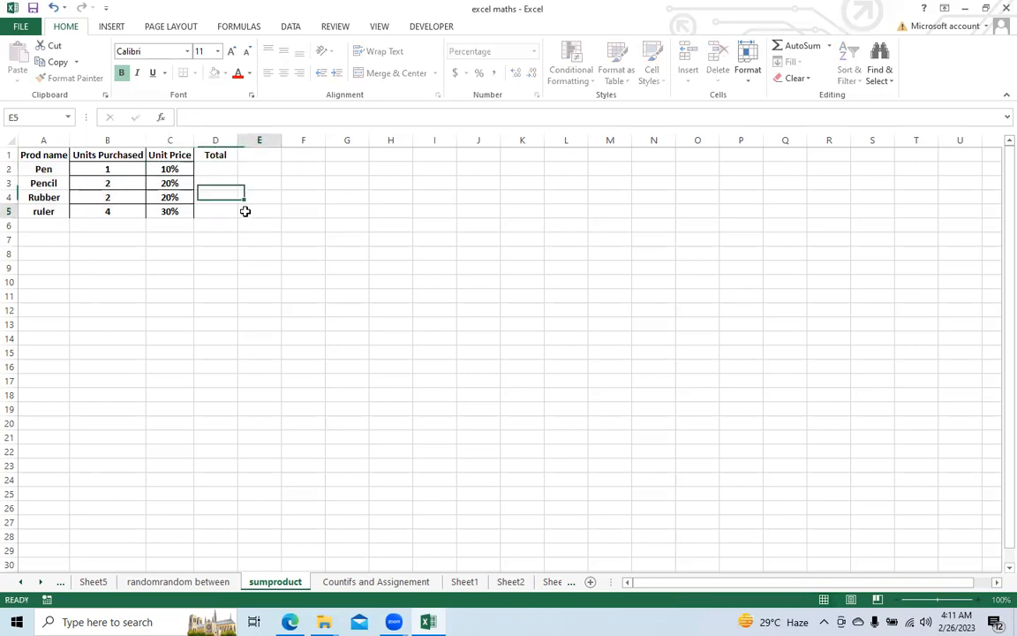
Step: Format the unit prices in C2:C5 as Number with no decimal places
{"action": "left_click_drag", "start_coordinate": [159, 164], "coordinate": [169, 212]}
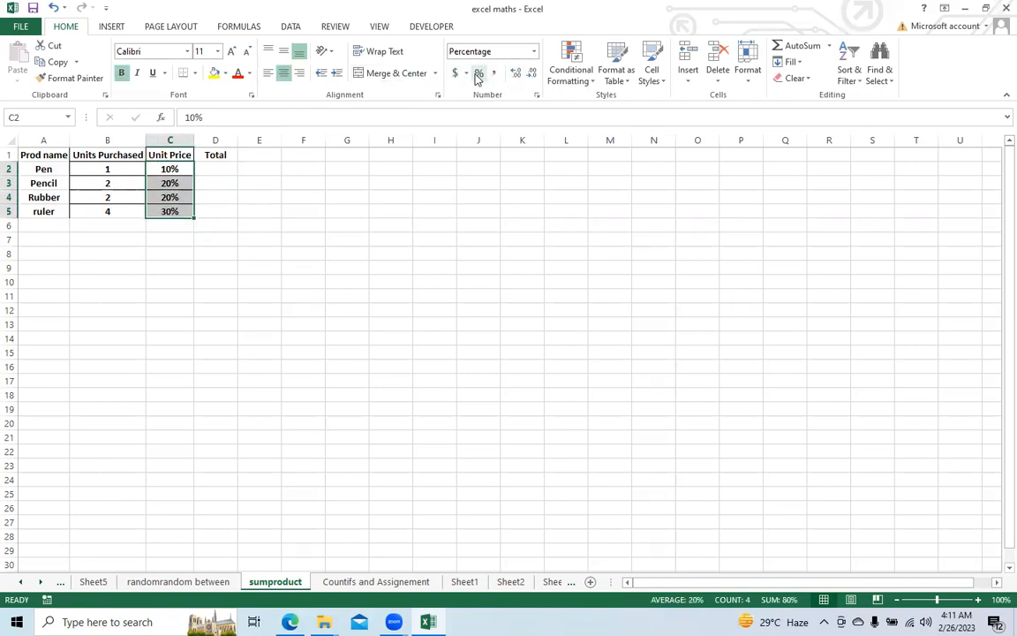
{"action": "key", "text": "ctrl+1"}
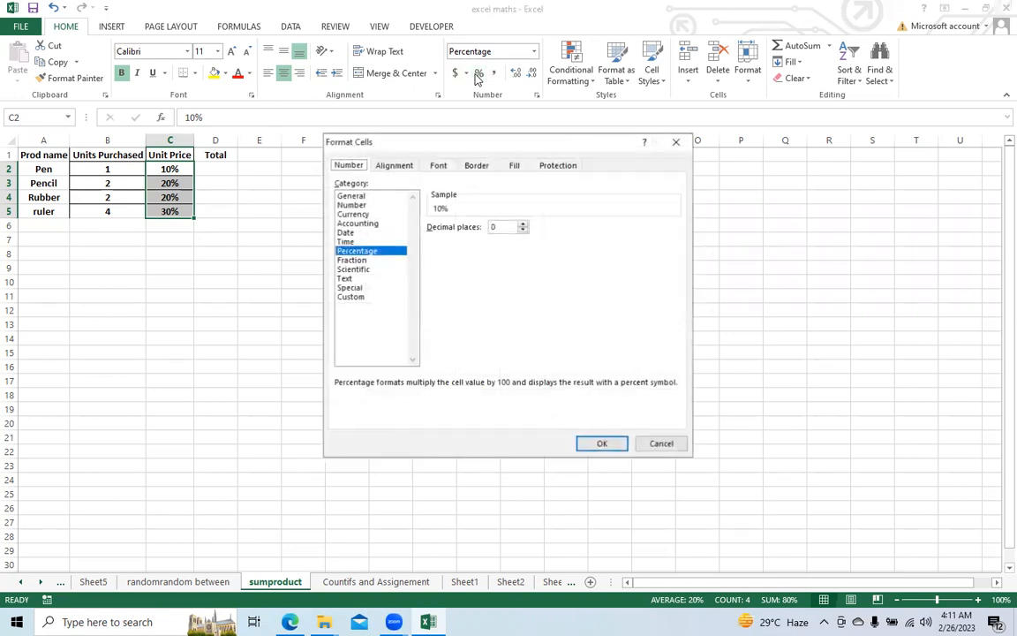
{"action": "left_click", "coordinate": [395, 205]}
{"action": "left_click", "coordinate": [602, 443]}
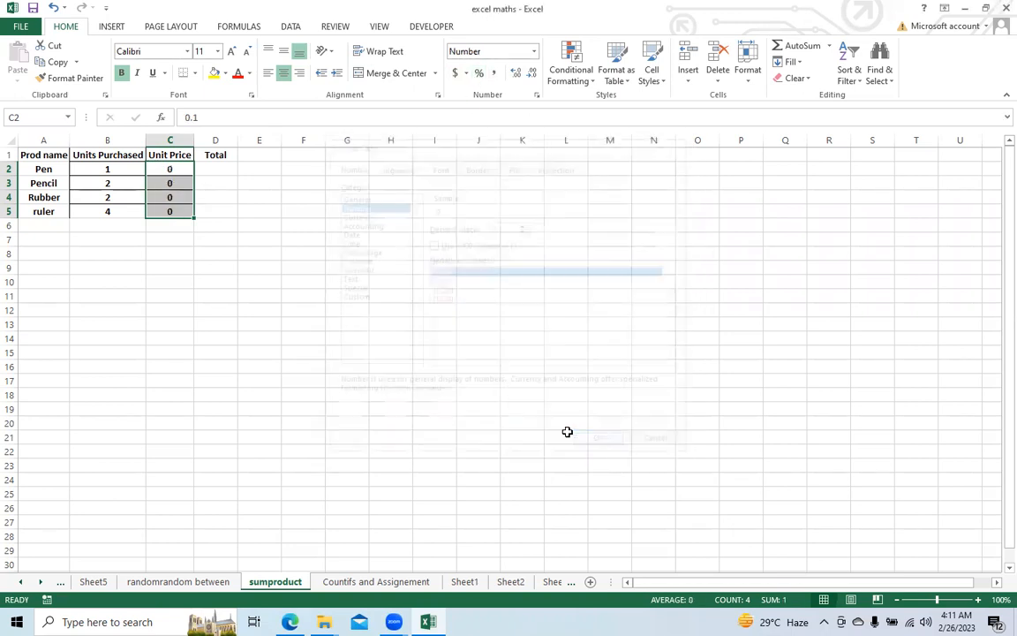
Step: Enter unit prices 10 in C2 and 20 in C3, and extend the series down to C5
{"action": "left_click", "coordinate": [184, 168]}
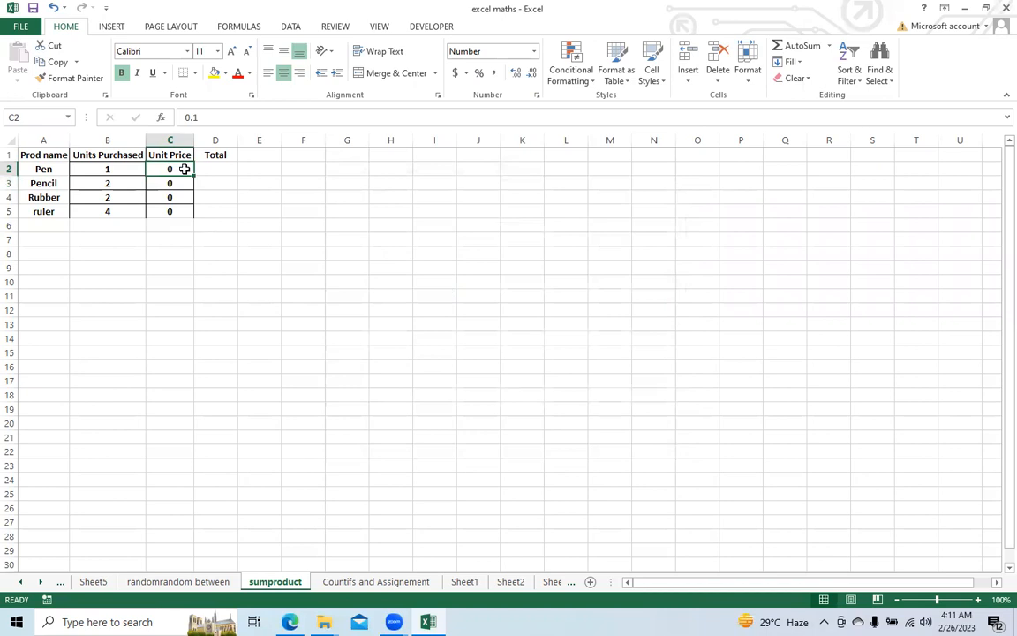
{"action": "type", "text": "10"}
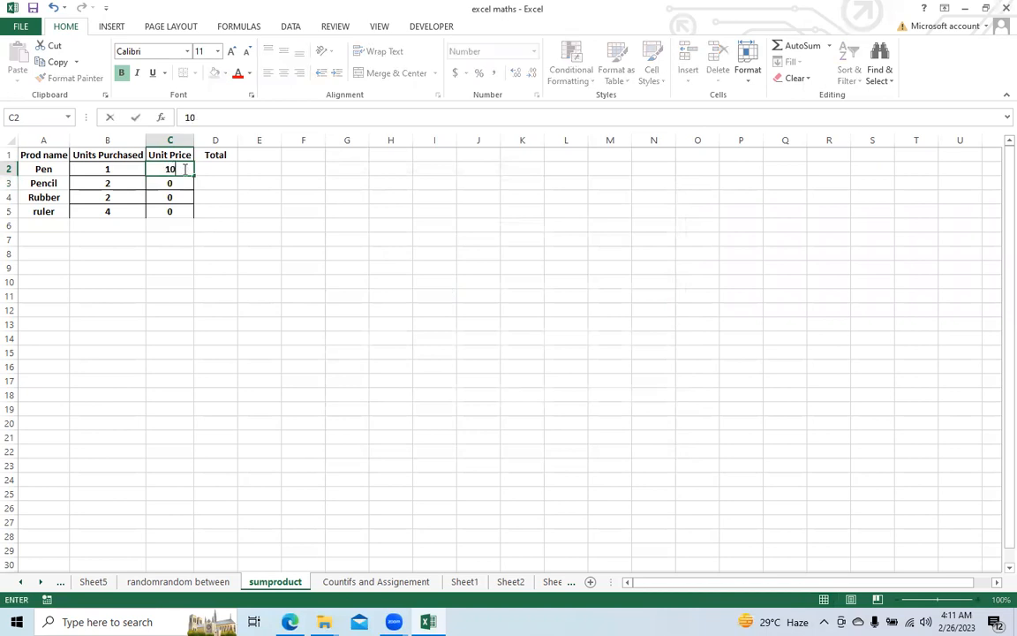
{"action": "key", "text": "Return"}
{"action": "type", "text": "20"}
{"action": "key", "text": "Return"}
{"action": "key", "text": "Up"}
{"action": "key", "text": "Up"}
{"action": "key", "text": "shift+Down"}
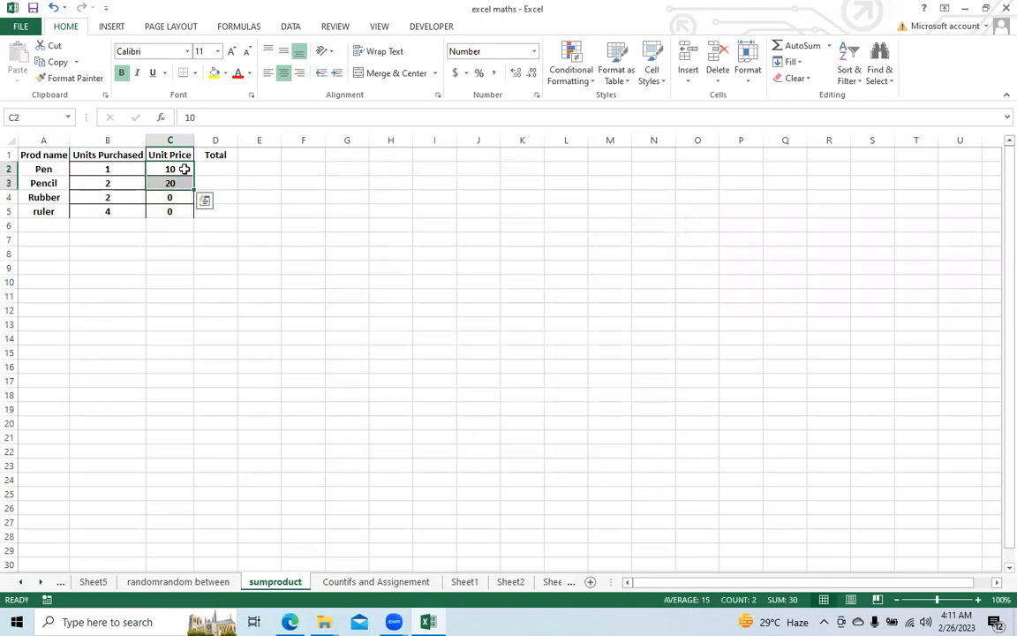
{"action": "left_click_drag", "start_coordinate": [195, 190], "coordinate": [197, 221]}
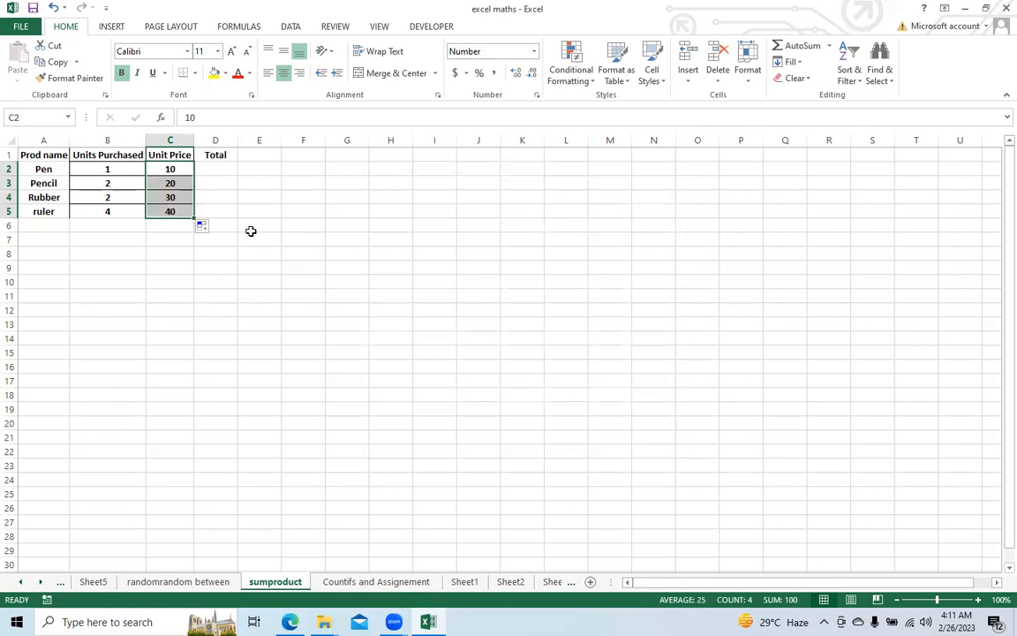
Step: Calculate the pen's total in D2 with =B2*C2 and fill the formula down to D5
{"action": "left_click", "coordinate": [219, 170]}
{"action": "type", "text": "="}
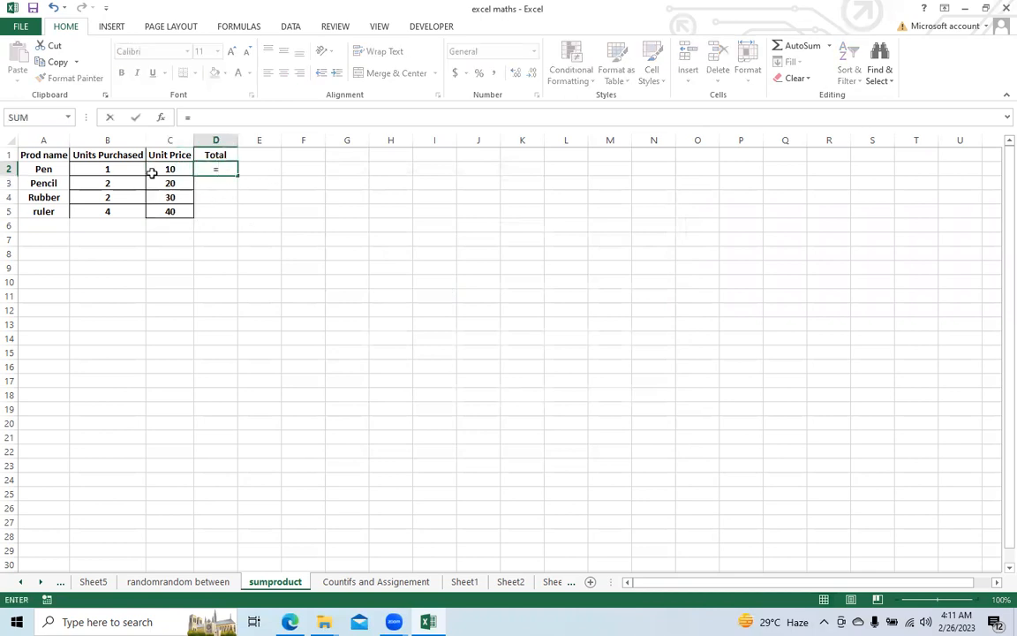
{"action": "left_click", "coordinate": [115, 168]}
{"action": "type", "text": "*"}
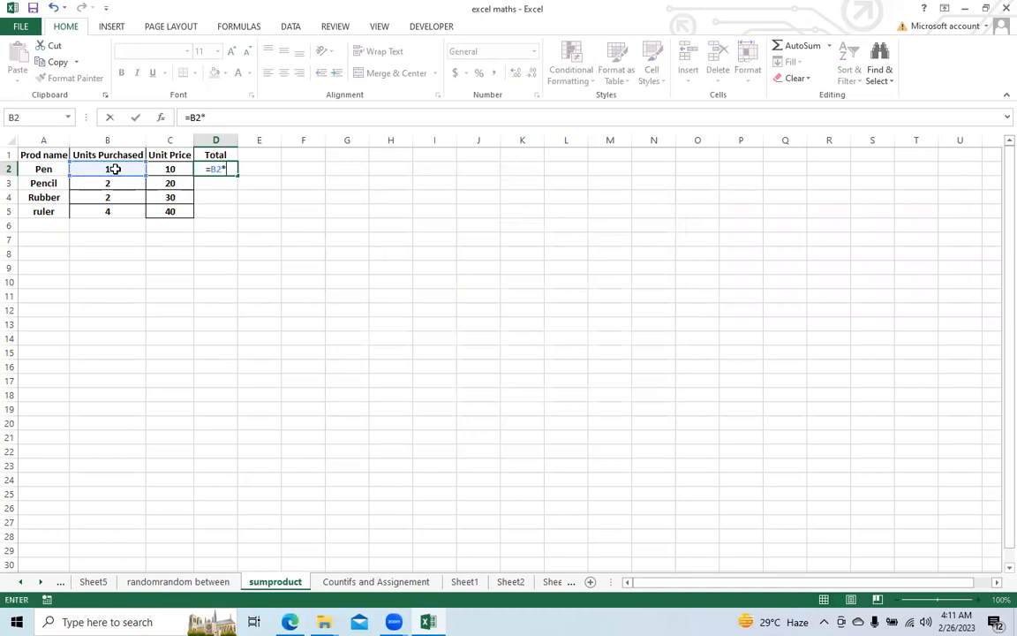
{"action": "left_click", "coordinate": [165, 168]}
{"action": "key", "text": "Return"}
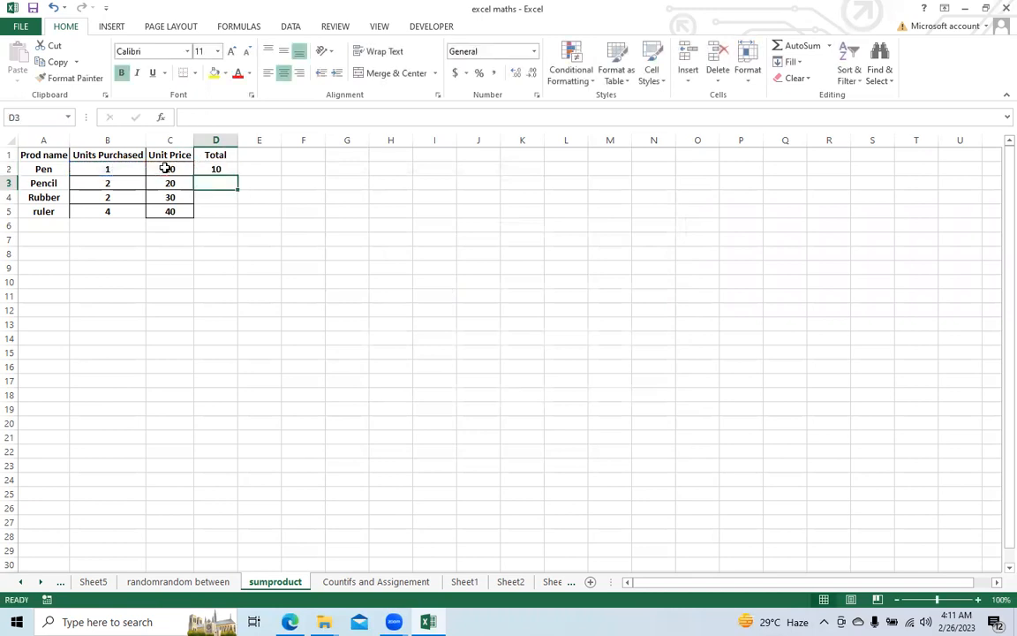
{"action": "left_click", "coordinate": [226, 169]}
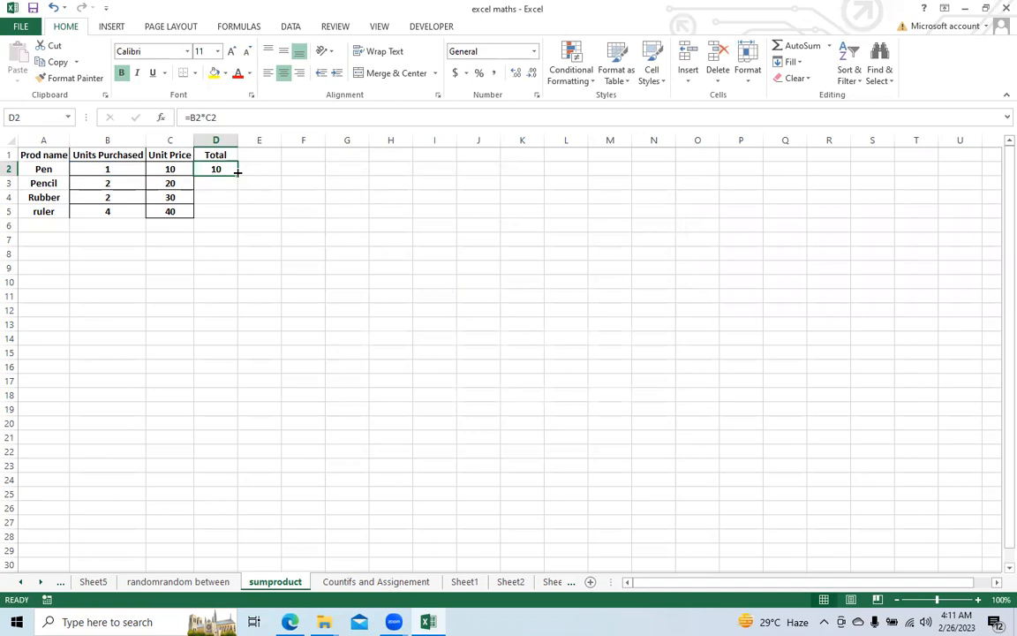
{"action": "double_click", "coordinate": [236, 175]}
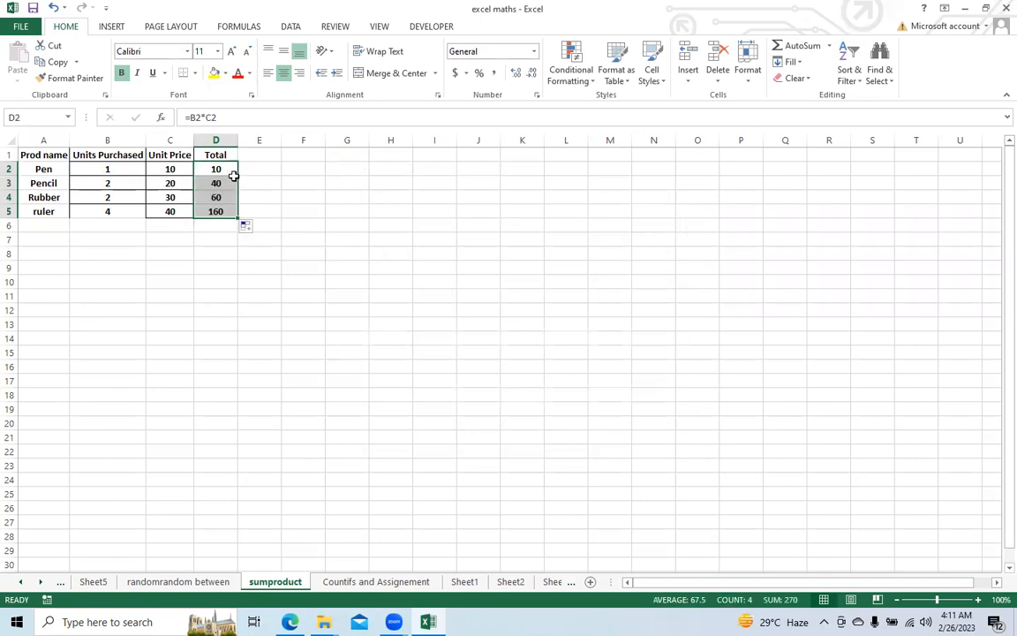
Step: Add up the product totals in F1 with =SUM(D2:D5) and review the formula
{"action": "left_click", "coordinate": [305, 153]}
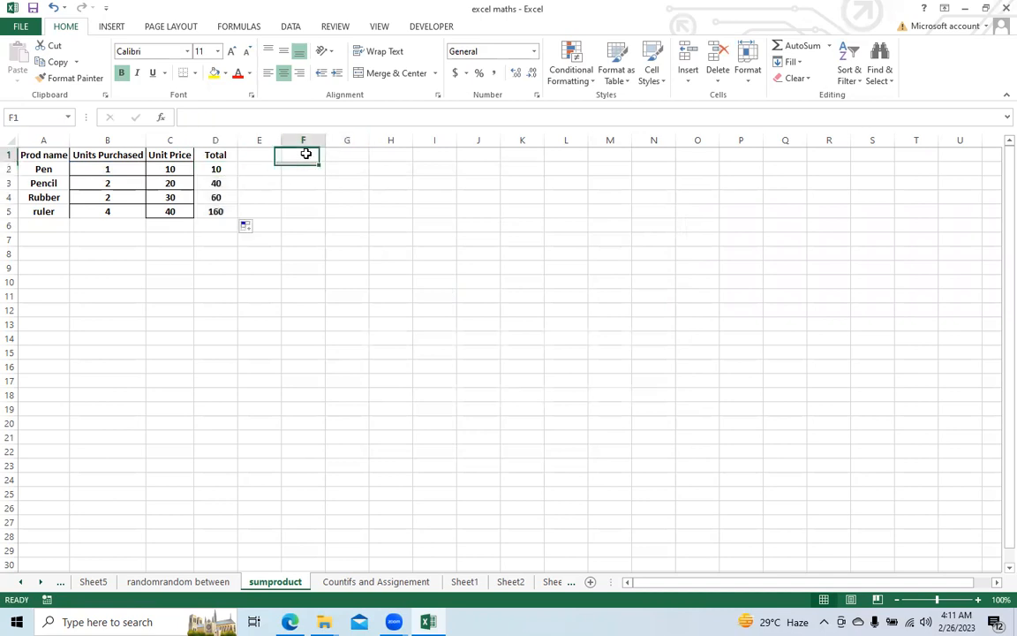
{"action": "type", "text": "=SUM"}
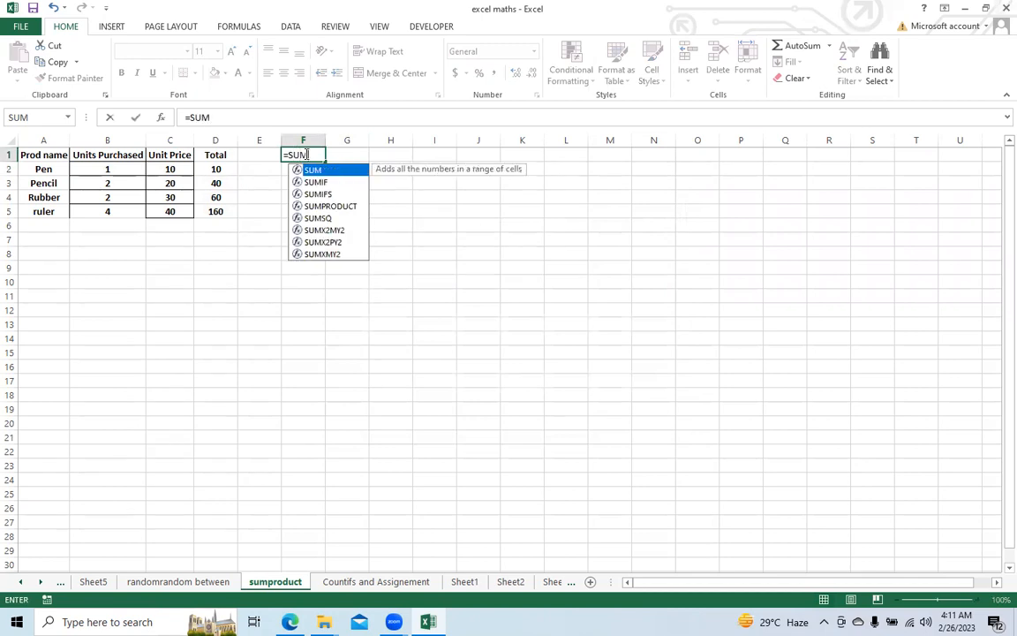
{"action": "type", "text": "("}
{"action": "key", "text": "BackSpace"}
{"action": "type", "text": "("}
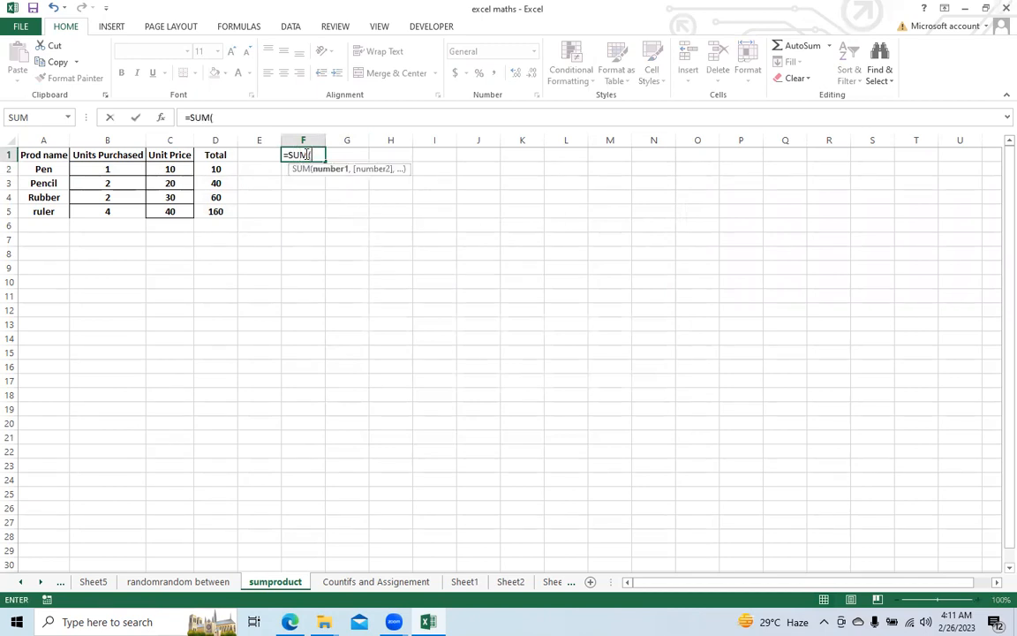
{"action": "left_click_drag", "start_coordinate": [212, 170], "coordinate": [212, 215]}
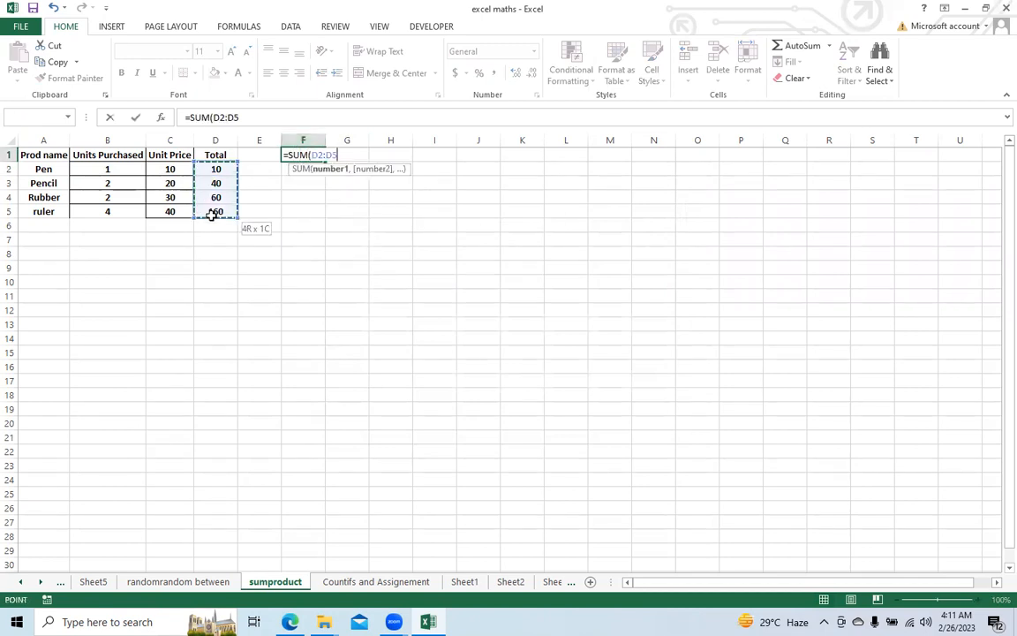
{"action": "type", "text": ")"}
{"action": "key", "text": "Return"}
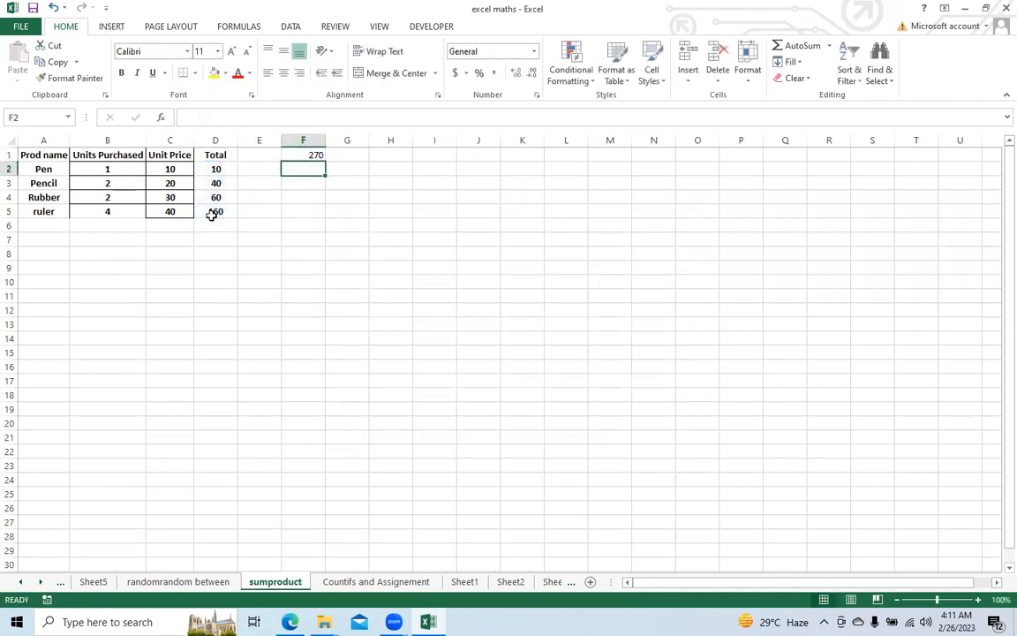
{"action": "left_click", "coordinate": [297, 157]}
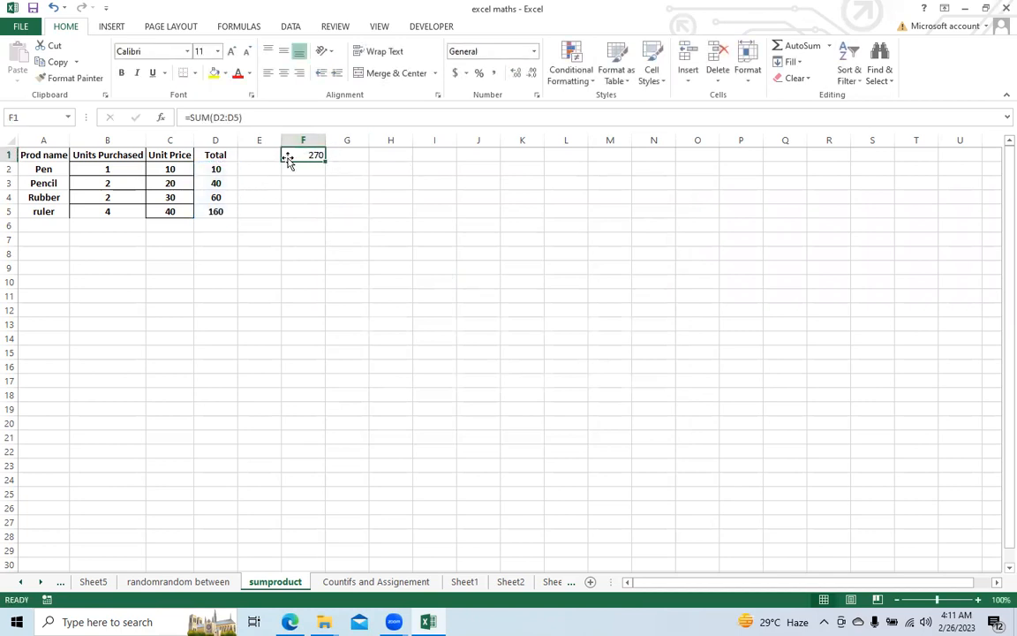
{"action": "left_click", "coordinate": [414, 63]}
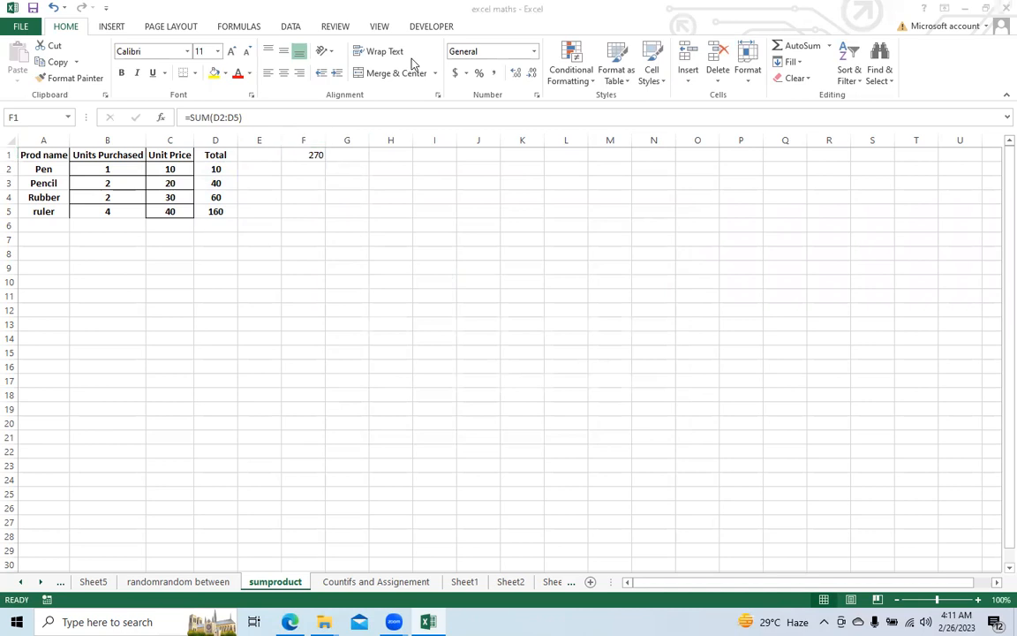
Step: Calculate the overall purchase total in I1 with =SUMPRODUCT(B2:B5,C2:C5) and review the formula
{"action": "left_click", "coordinate": [441, 152]}
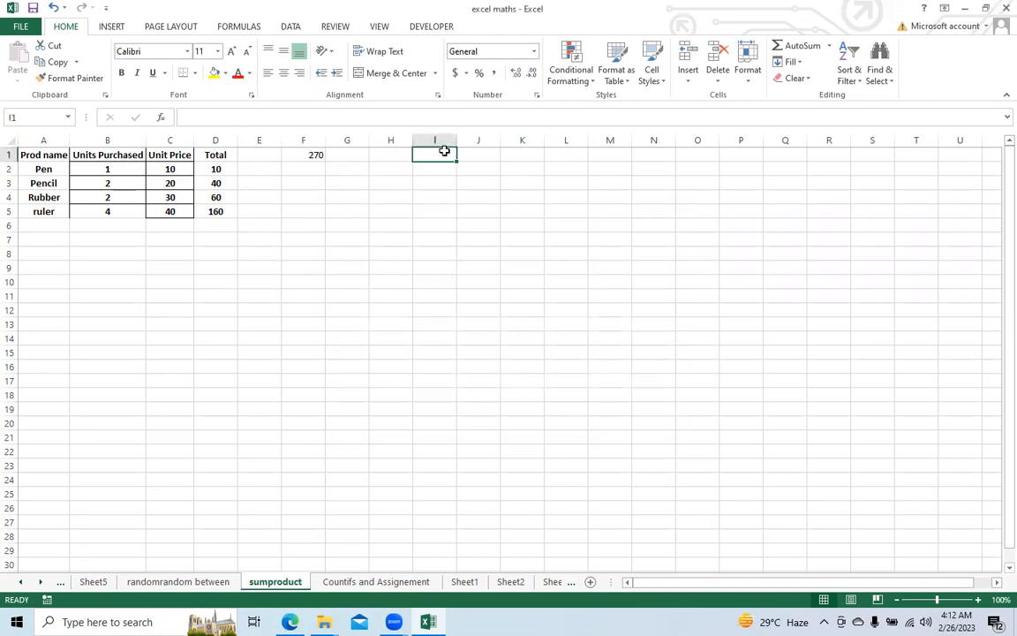
{"action": "type", "text": "=SUMPR"}
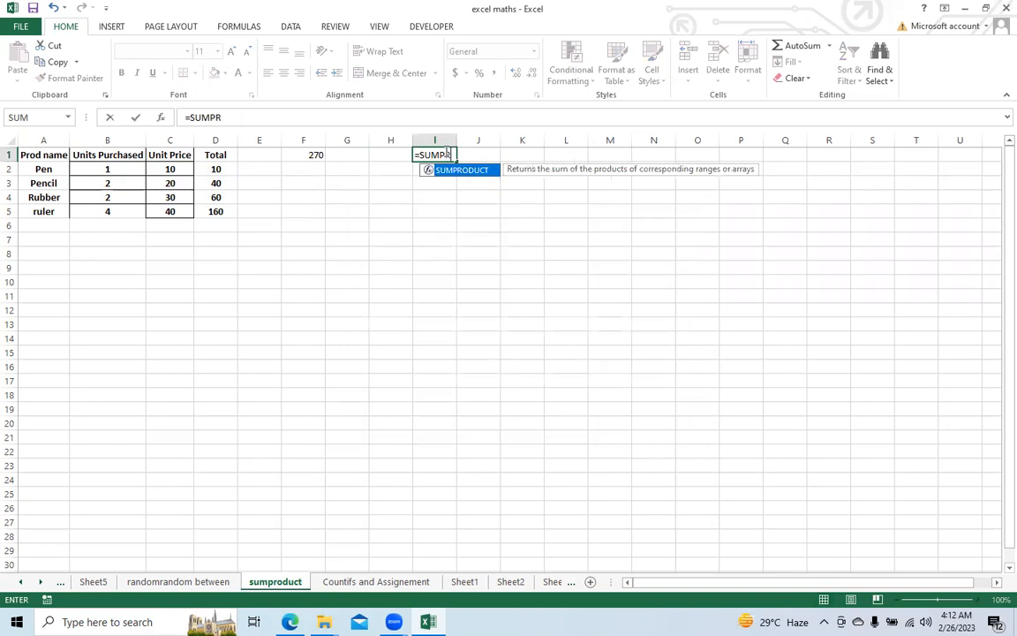
{"action": "key", "text": "Tab"}
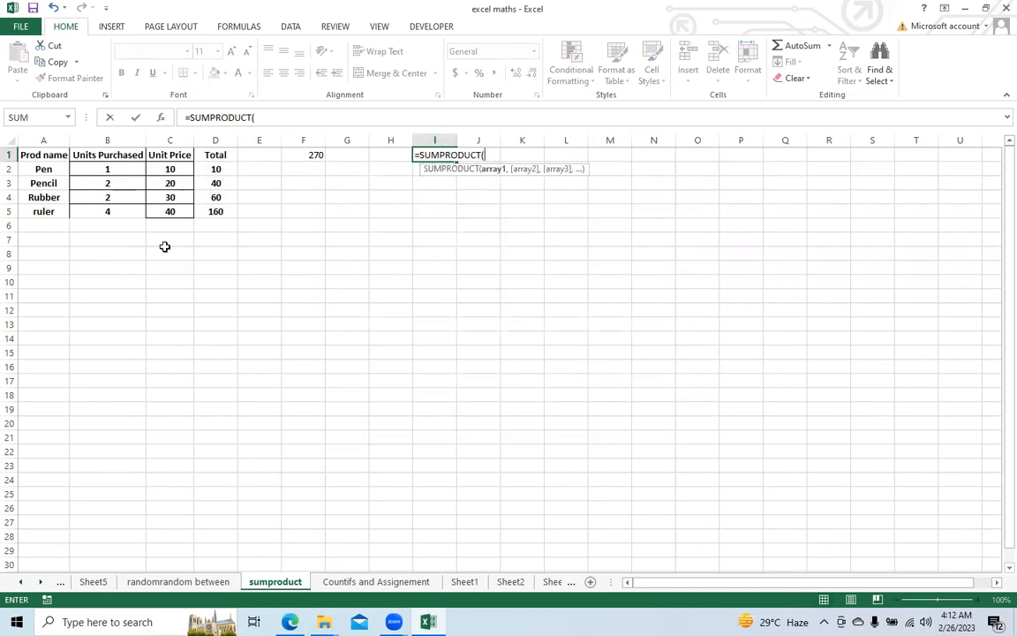
{"action": "left_click_drag", "start_coordinate": [109, 167], "coordinate": [110, 208]}
{"action": "type", "text": ","}
{"action": "left_click_drag", "start_coordinate": [173, 199], "coordinate": [170, 216]}
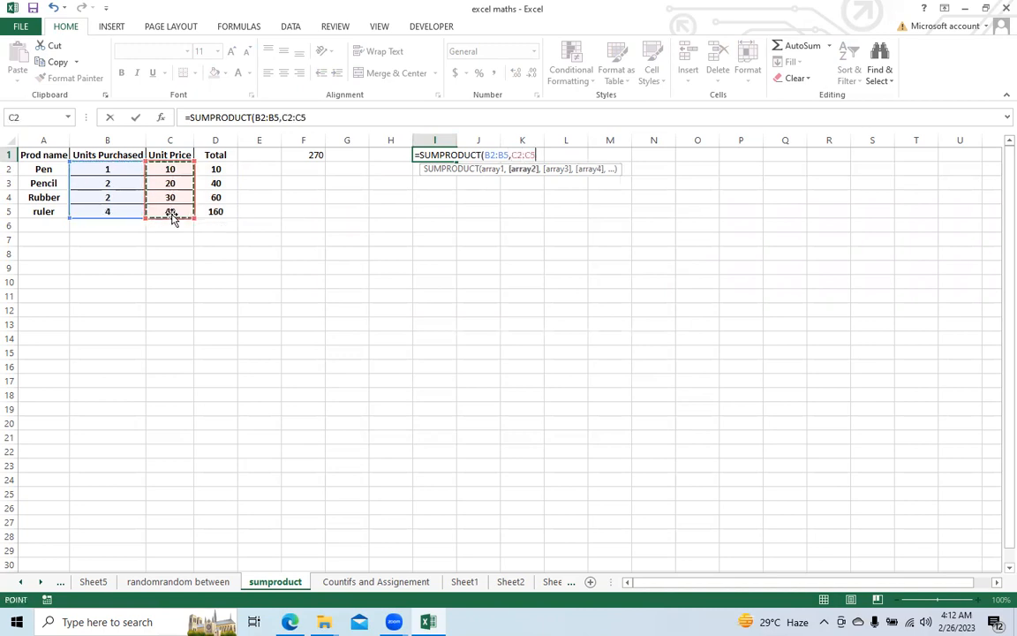
{"action": "key", "text": "Return"}
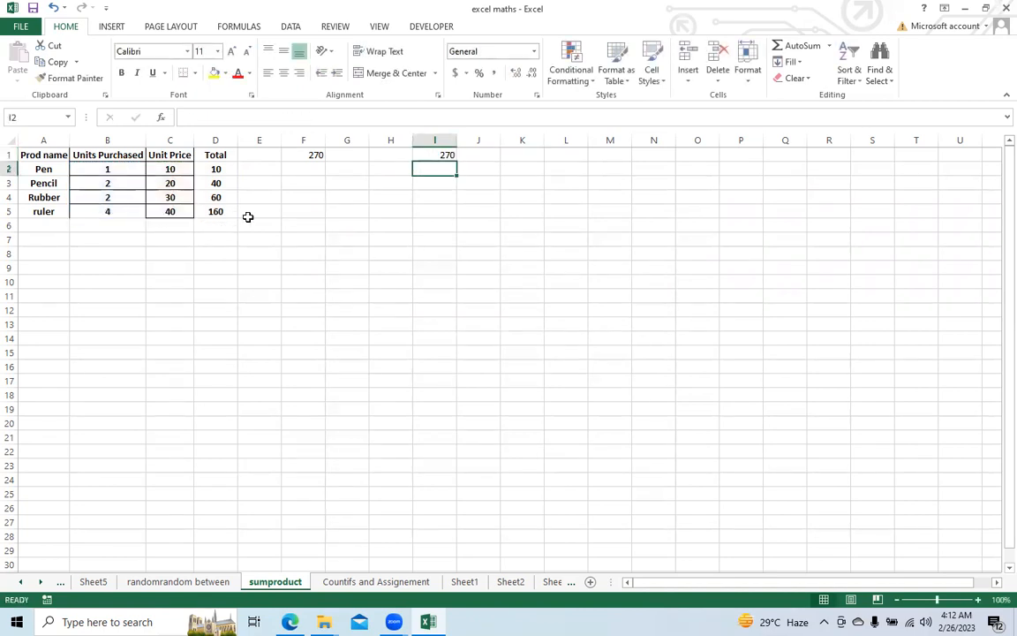
{"action": "left_click", "coordinate": [430, 155]}
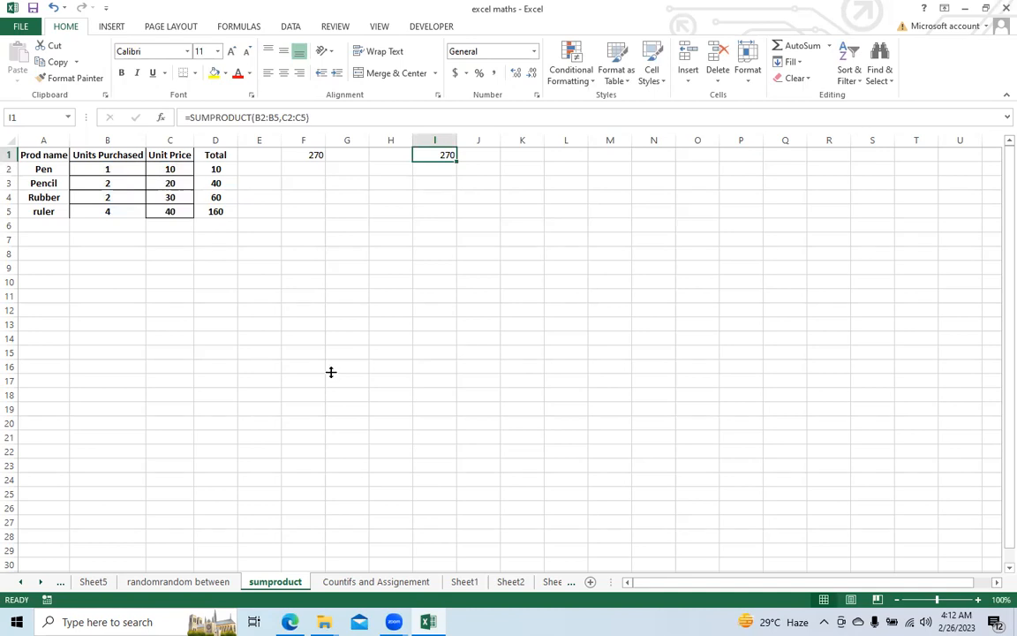
Step: Look through the Countifs and Assignement, sumproduct and randomrandom between sheets
{"action": "left_click", "coordinate": [408, 582]}
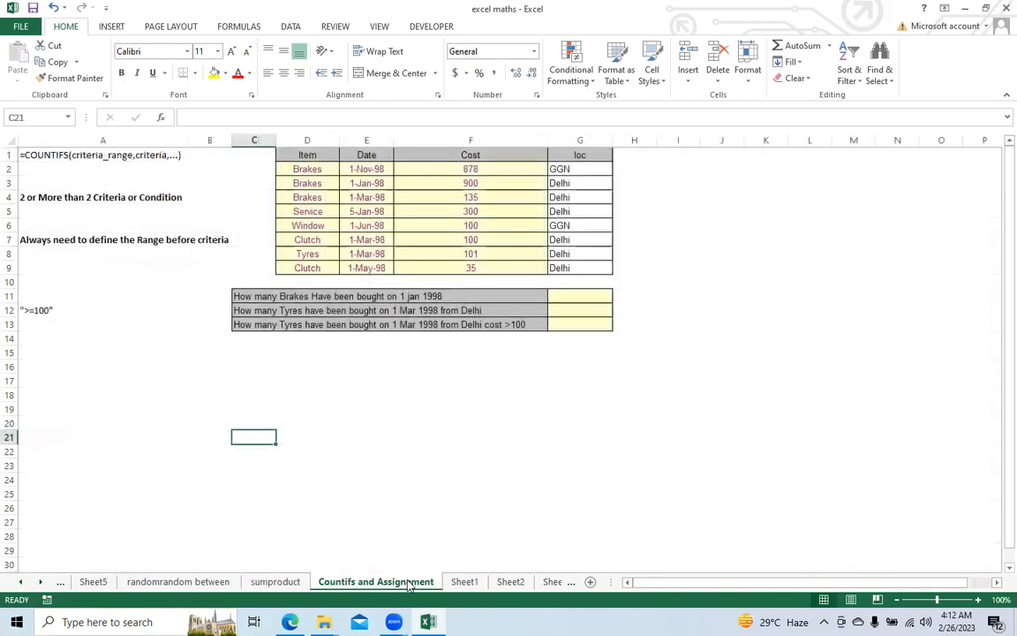
{"action": "left_click", "coordinate": [270, 582]}
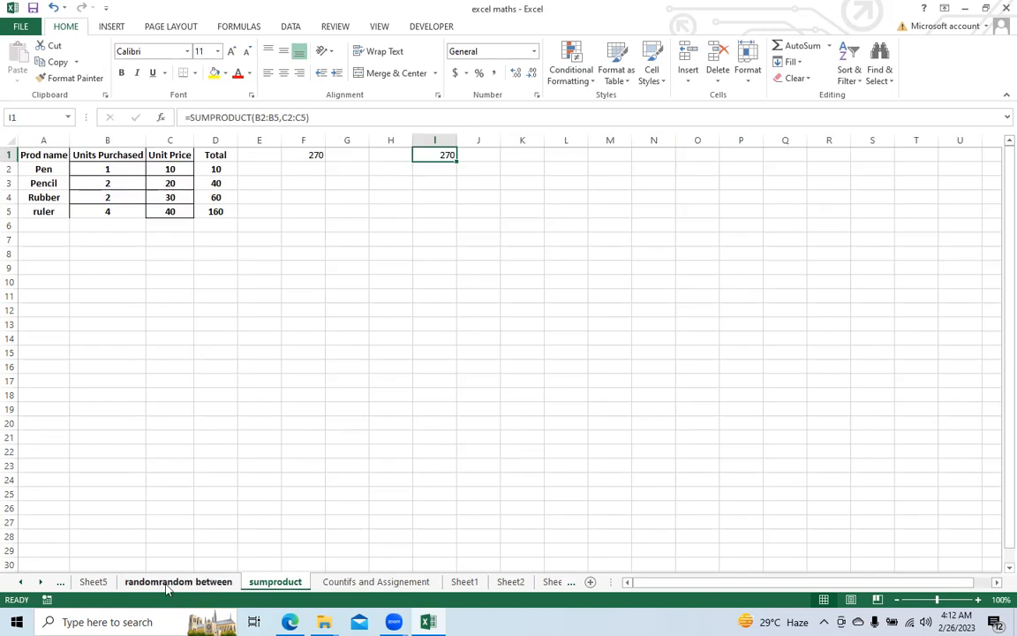
{"action": "left_click", "coordinate": [166, 587]}
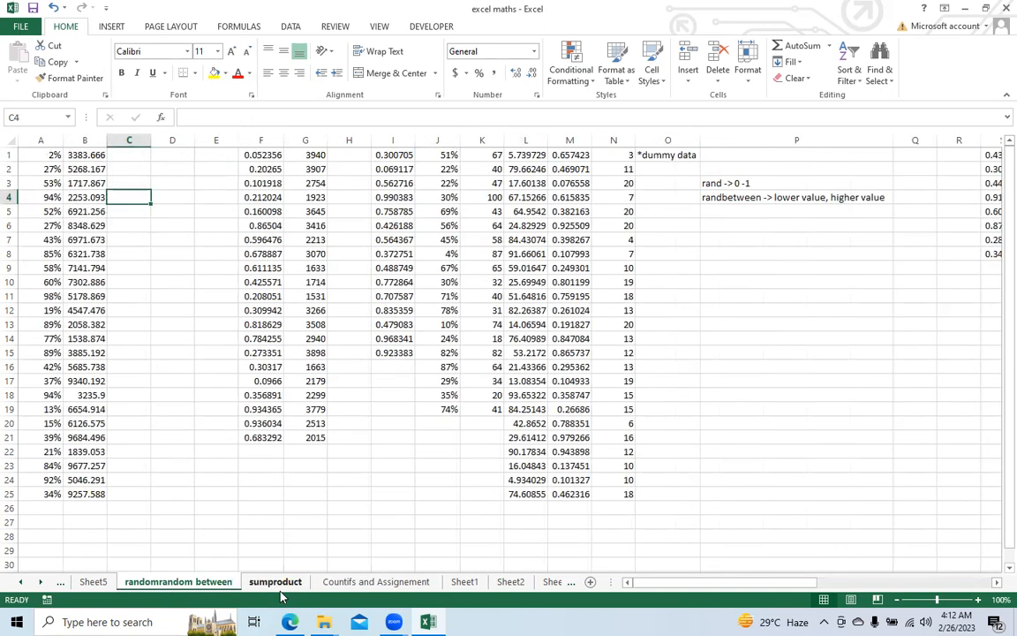
Step: On Sheet5, add the column headings AHT in C1 and calls in D1
{"action": "left_click", "coordinate": [274, 583]}
{"action": "left_click", "coordinate": [177, 583]}
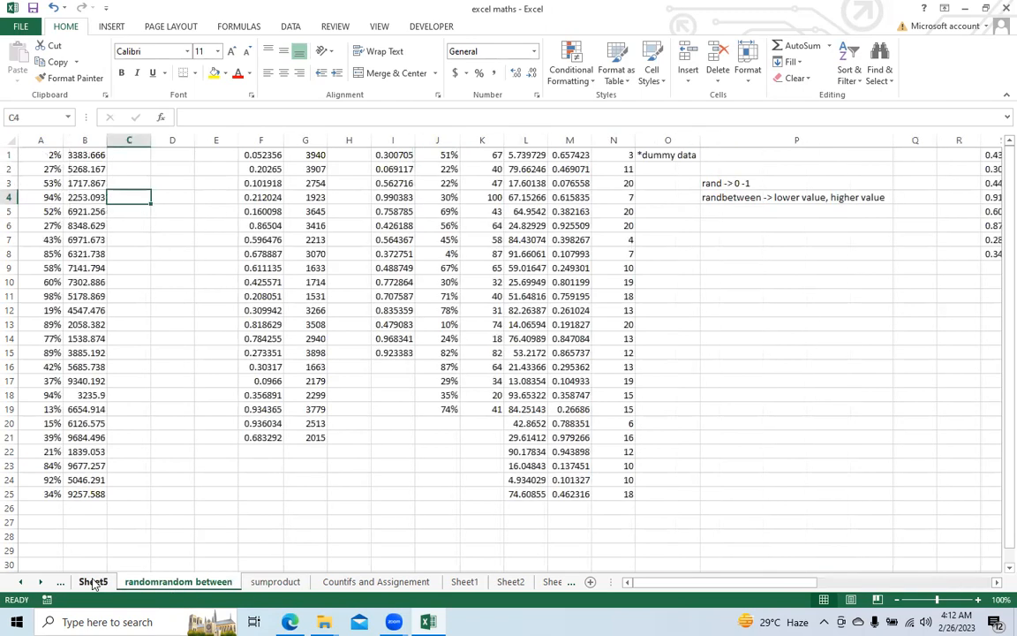
{"action": "left_click", "coordinate": [93, 584]}
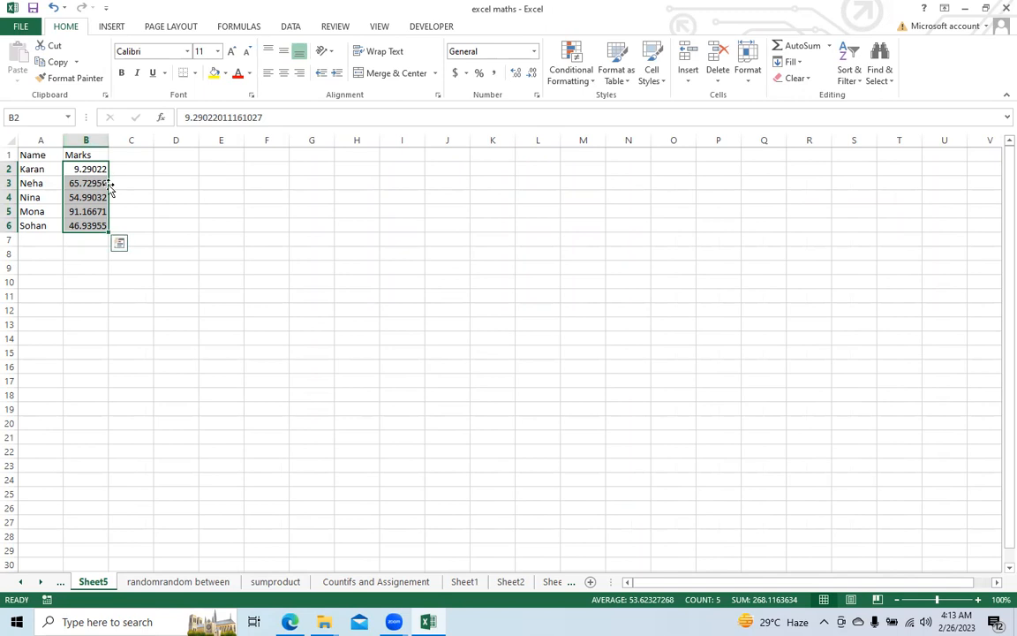
{"action": "left_click", "coordinate": [78, 152]}
{"action": "left_click", "coordinate": [131, 157]}
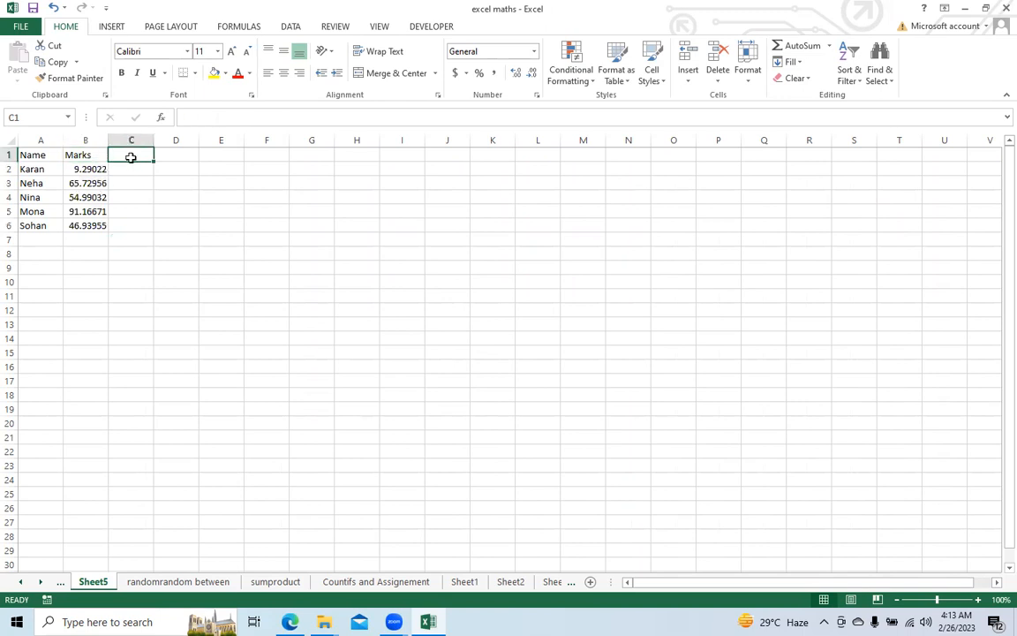
{"action": "type", "text": "at"}
{"action": "key", "text": "BackSpace"}
{"action": "key", "text": "BackSpace"}
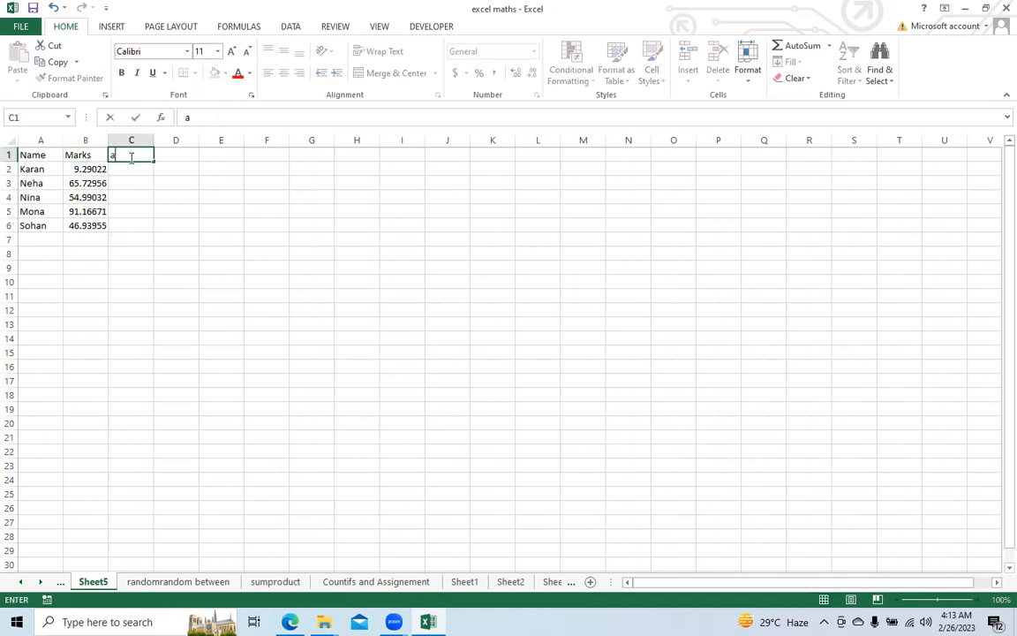
{"action": "type", "text": "a"}
{"action": "key", "text": "BackSpace"}
{"action": "type", "text": "AHT"}
{"action": "key", "text": "Tab"}
{"action": "type", "text": "c"}
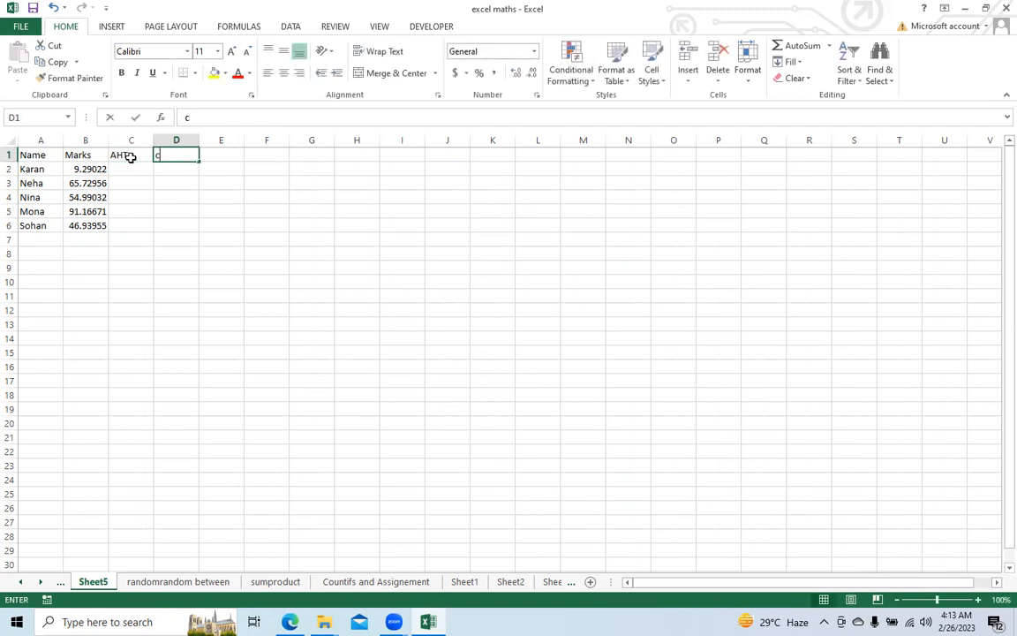
{"action": "type", "text": "alls"}
{"action": "left_click", "coordinate": [130, 156]}
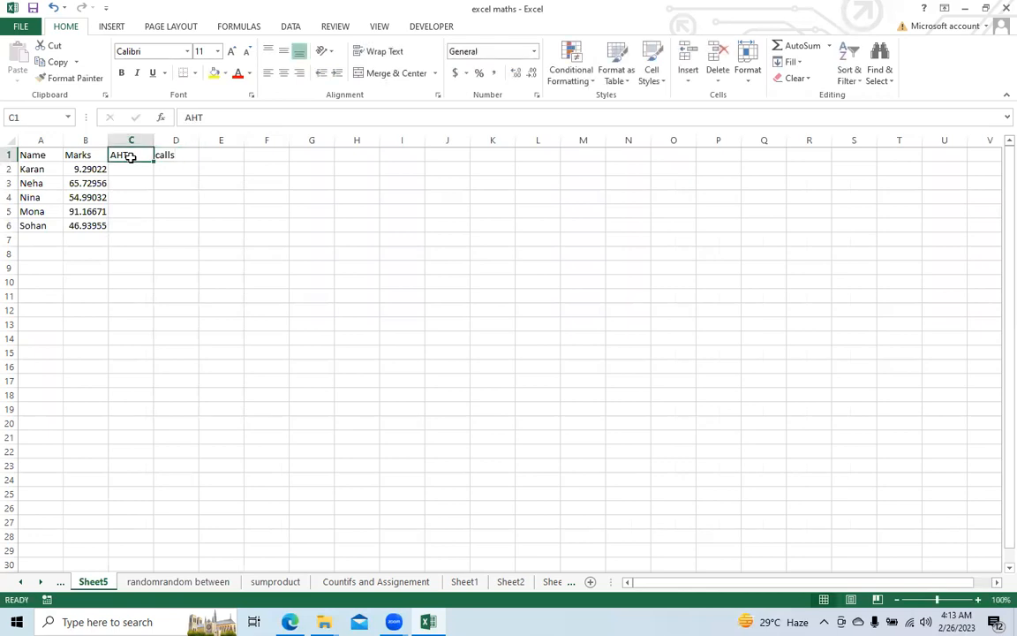
Step: Enter 10.5 in C2 and 10.1 in C3, and extend the series down to C6
{"action": "key", "text": "Return"}
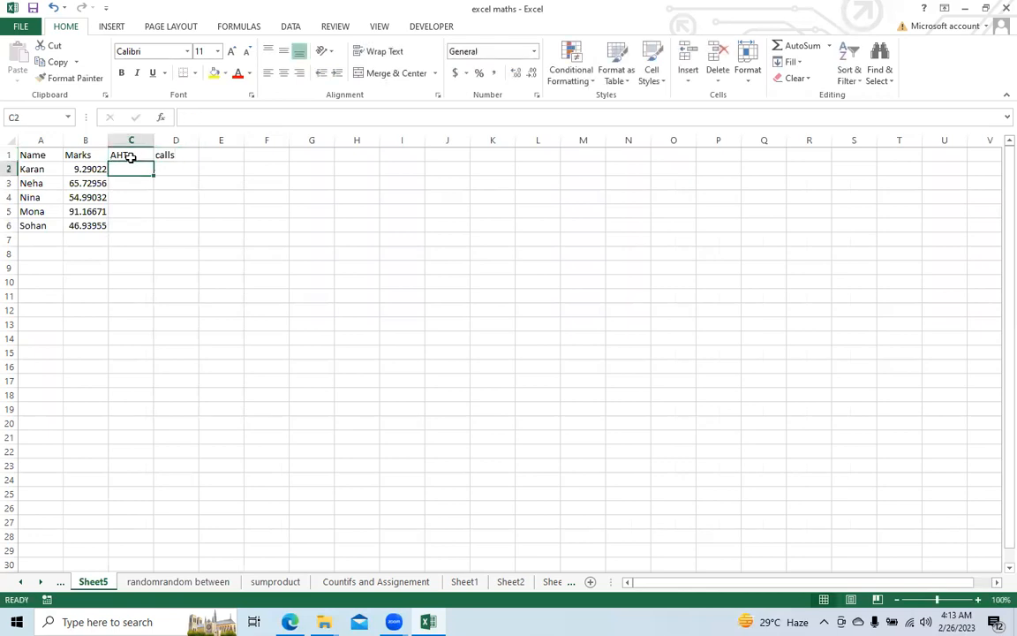
{"action": "type", "text": "10.5"}
{"action": "key", "text": "Return"}
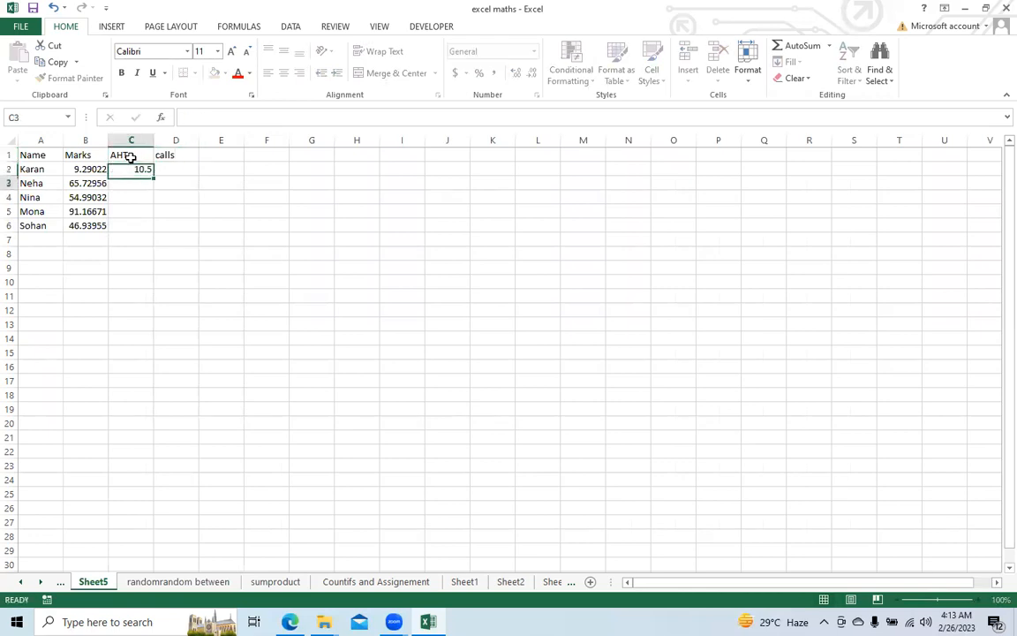
{"action": "type", "text": "1"}
{"action": "key", "text": "BackSpace"}
{"action": "type", "text": "9"}
{"action": "key", "text": "BackSpace"}
{"action": "type", "text": "10."}
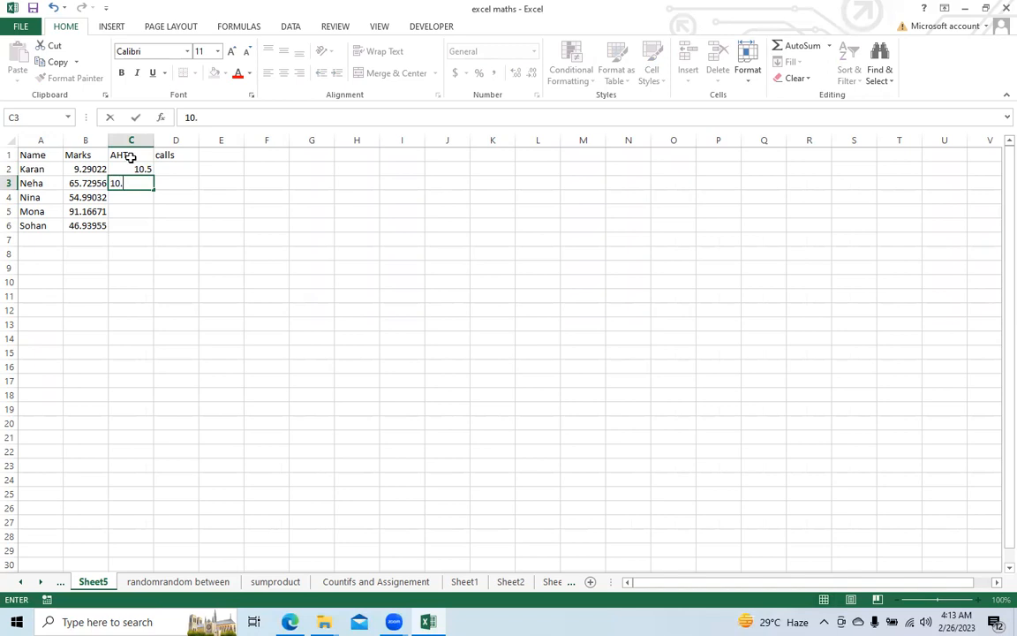
{"action": "type", "text": "1"}
{"action": "key", "text": "Return"}
{"action": "left_click_drag", "start_coordinate": [122, 169], "coordinate": [154, 231]}
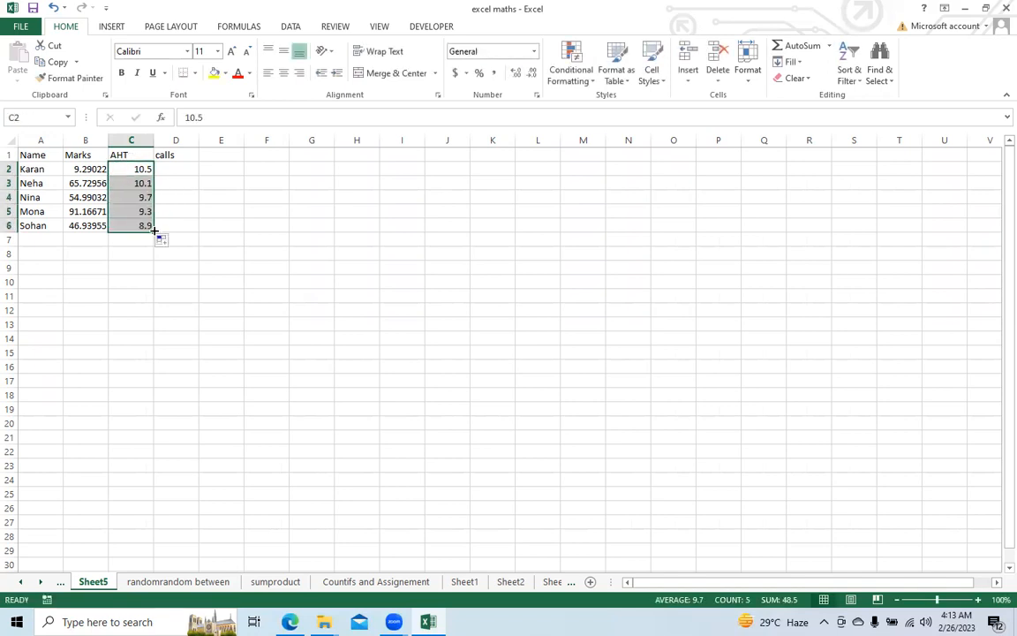
Step: Change the AHT heading in C1 to AHT (mins)
{"action": "left_click", "coordinate": [131, 155]}
{"action": "left_click", "coordinate": [244, 115]}
{"action": "type", "text": "(min"}
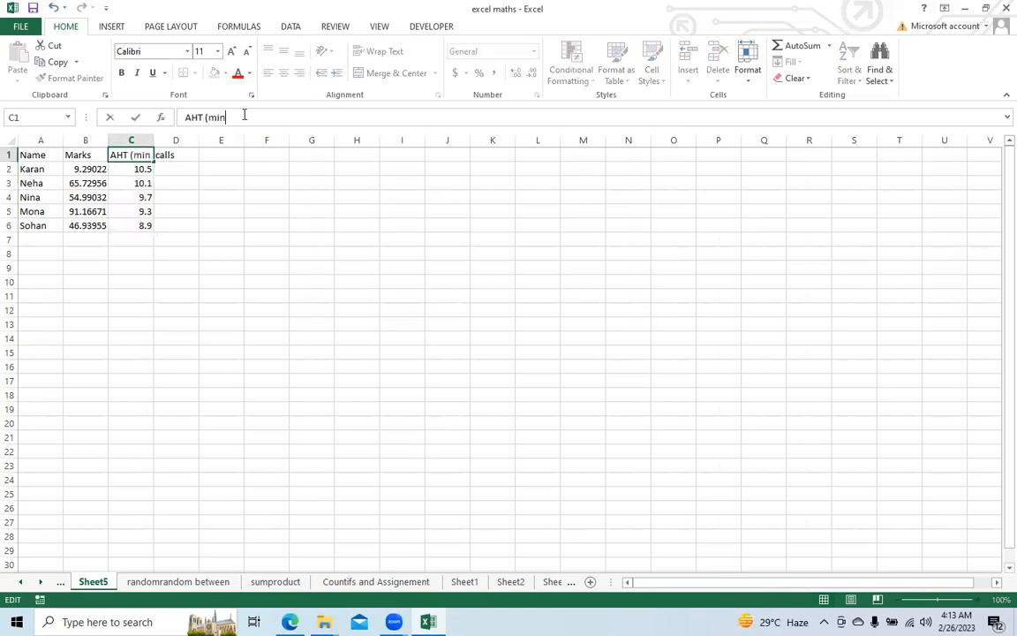
{"action": "type", "text": "s)"}
{"action": "key", "text": "Return"}
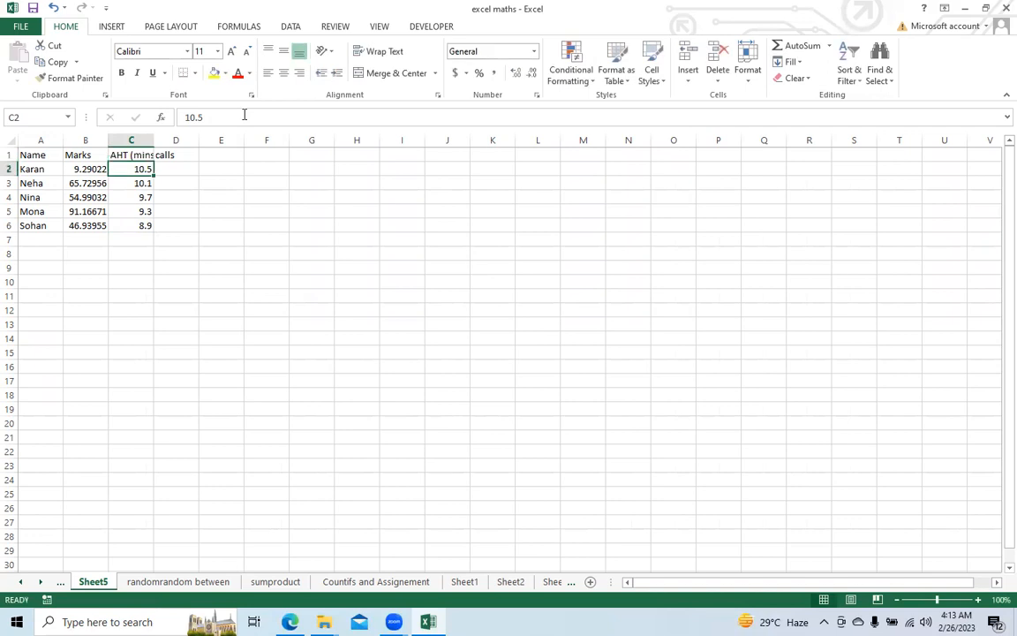
Step: Enter 100 and 110 in D2:D3, extend the series to D6, and fit column C's width to its contents
{"action": "left_click", "coordinate": [186, 168]}
{"action": "type", "text": "100"}
{"action": "key", "text": "Return"}
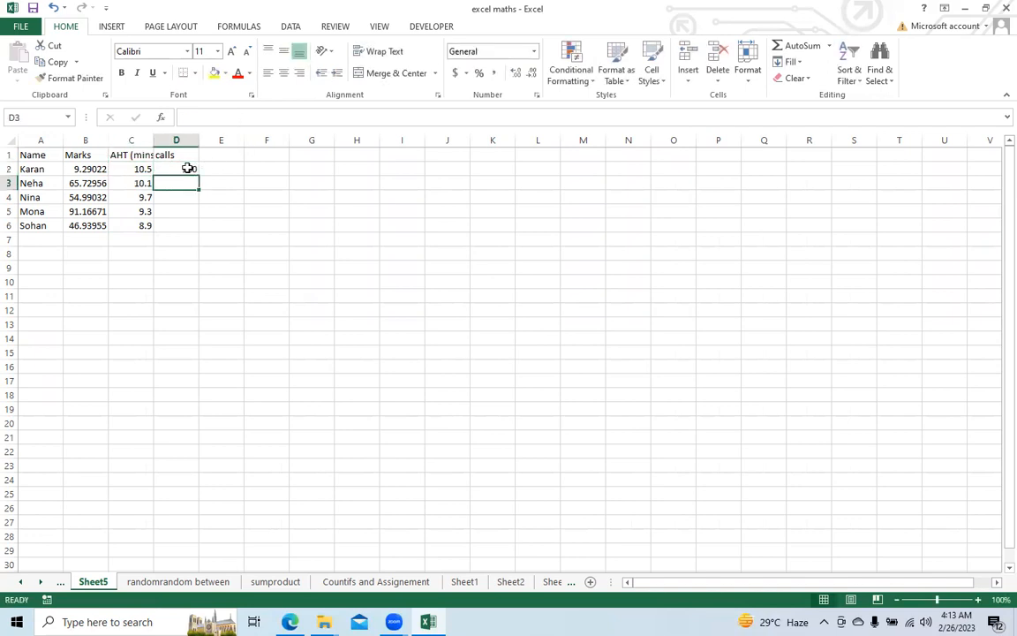
{"action": "type", "text": "110"}
{"action": "key", "text": "Return"}
{"action": "left_click_drag", "start_coordinate": [184, 167], "coordinate": [198, 231]}
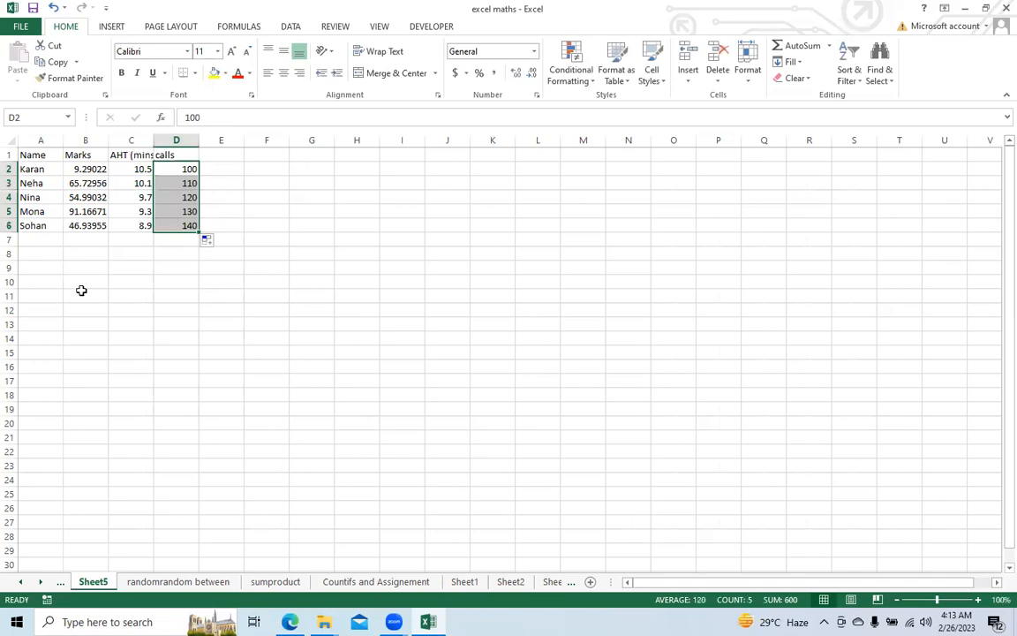
{"action": "double_click", "coordinate": [152, 143]}
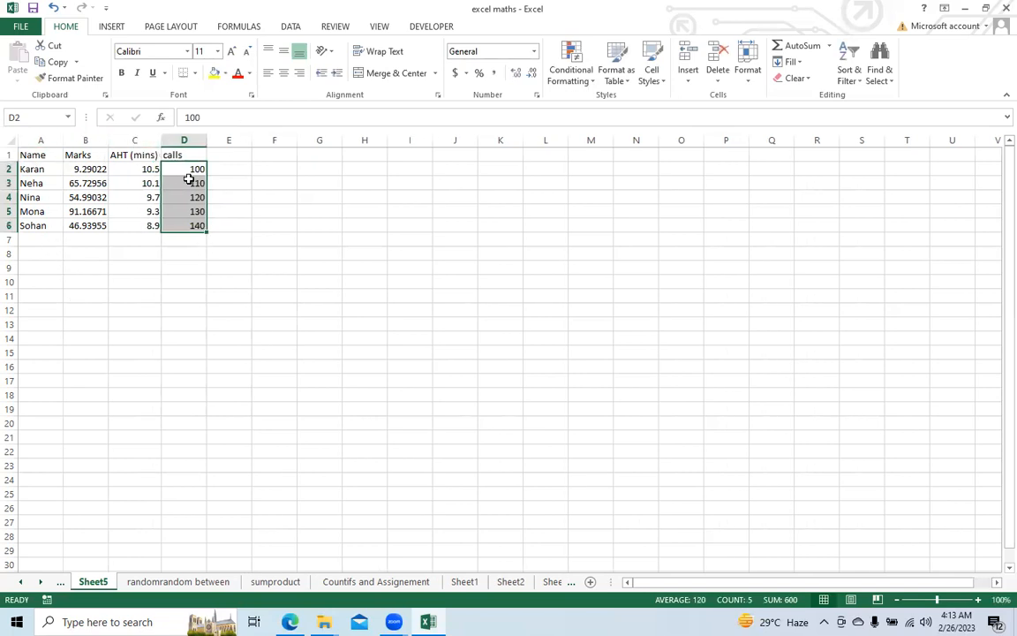
Step: Calculate the total handling time in G1 with =SUMPRODUCT(C2:C6,D2:D6)
{"action": "left_click", "coordinate": [144, 168]}
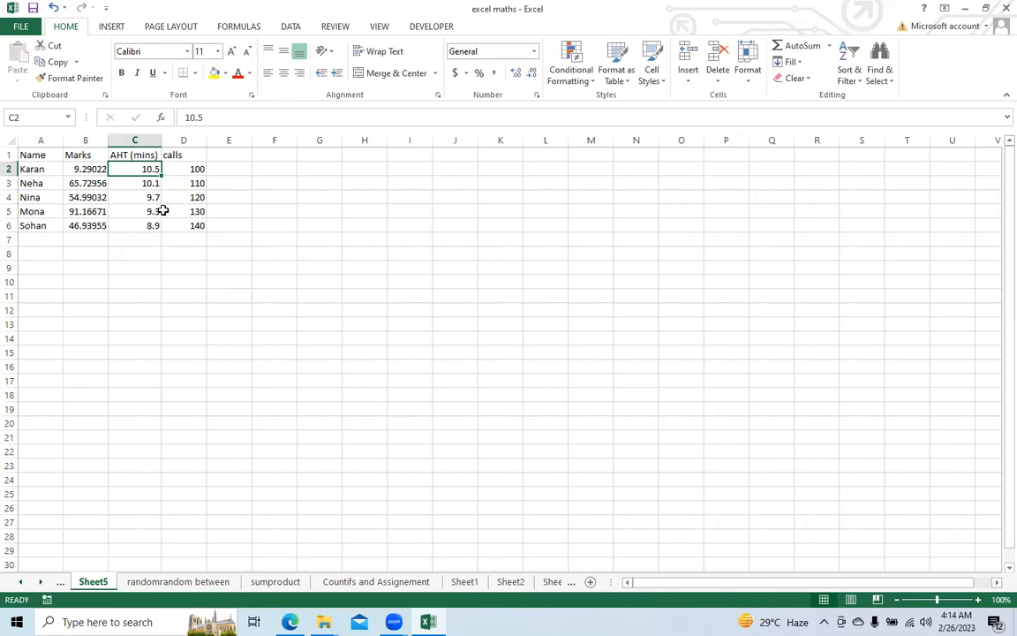
{"action": "left_click", "coordinate": [195, 171]}
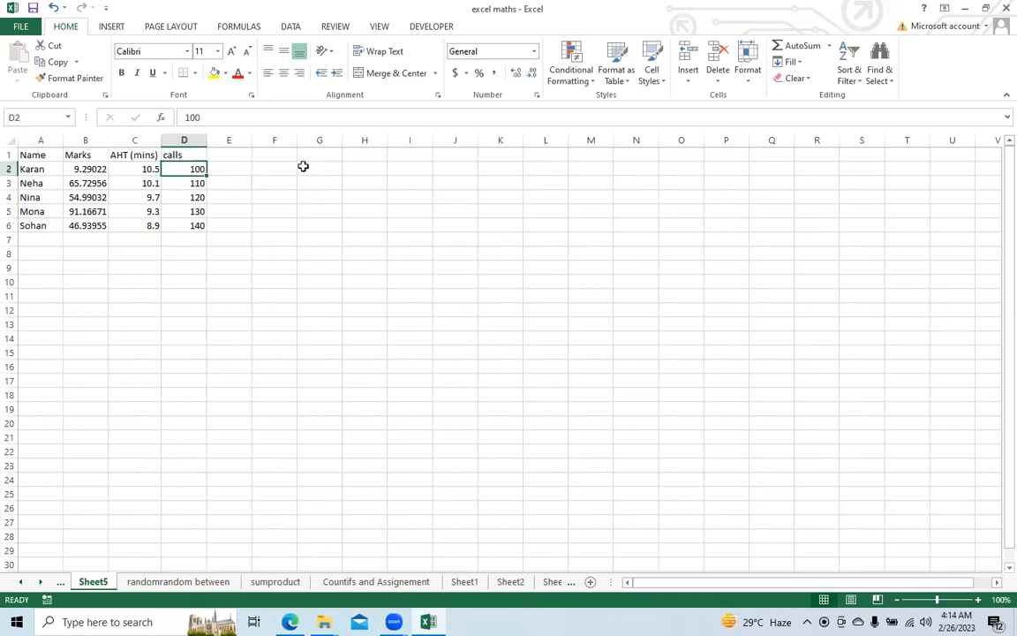
{"action": "left_click", "coordinate": [309, 157]}
{"action": "type", "text": "=sum"}
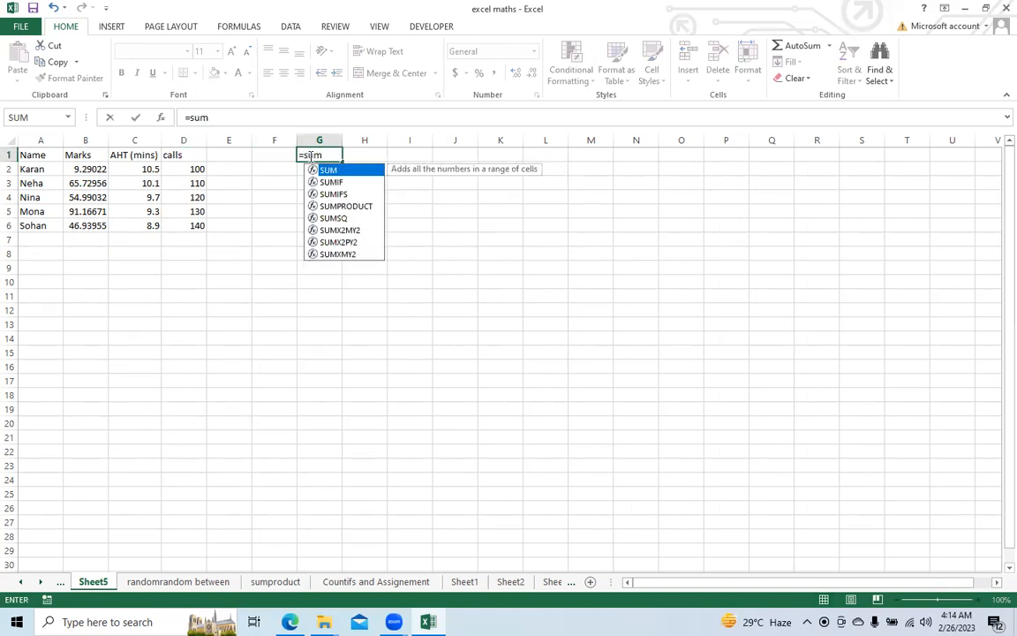
{"action": "key", "text": "Down"}
{"action": "key", "text": "Down"}
{"action": "key", "text": "Down"}
{"action": "key", "text": "Tab"}
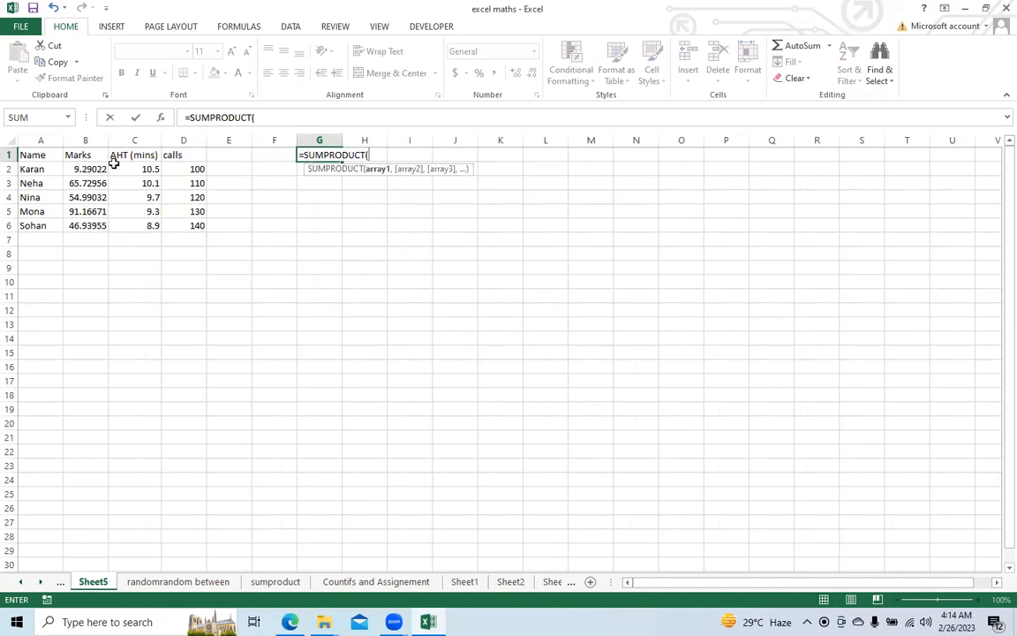
{"action": "left_click_drag", "start_coordinate": [133, 168], "coordinate": [134, 225]}
{"action": "type", "text": ","}
{"action": "left_click_drag", "start_coordinate": [183, 168], "coordinate": [187, 225]}
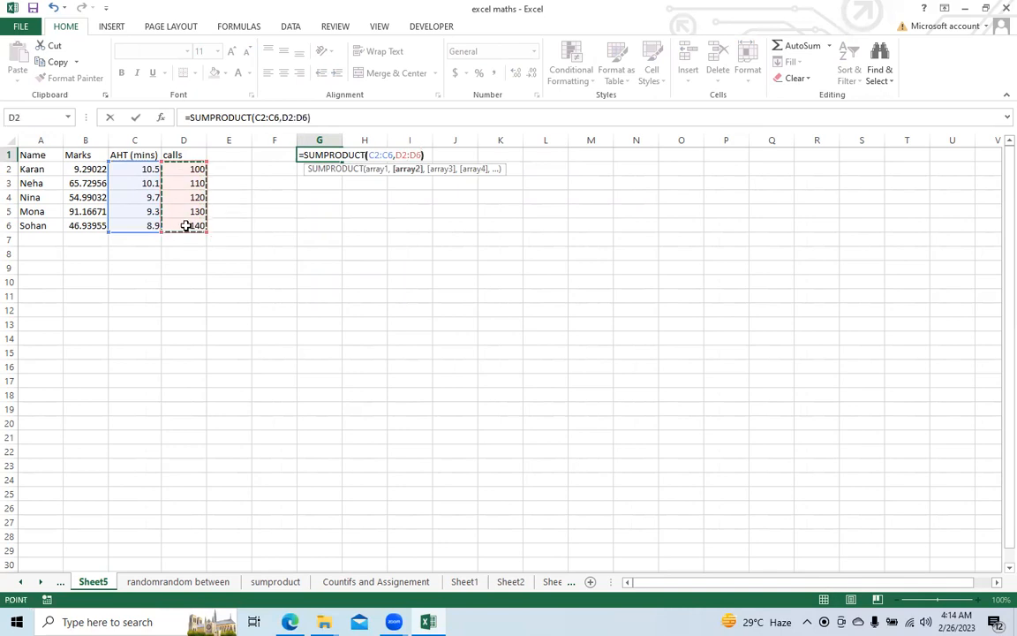
{"action": "type", "text": ")"}
{"action": "key", "text": "Return"}
{"action": "key", "text": "Return"}
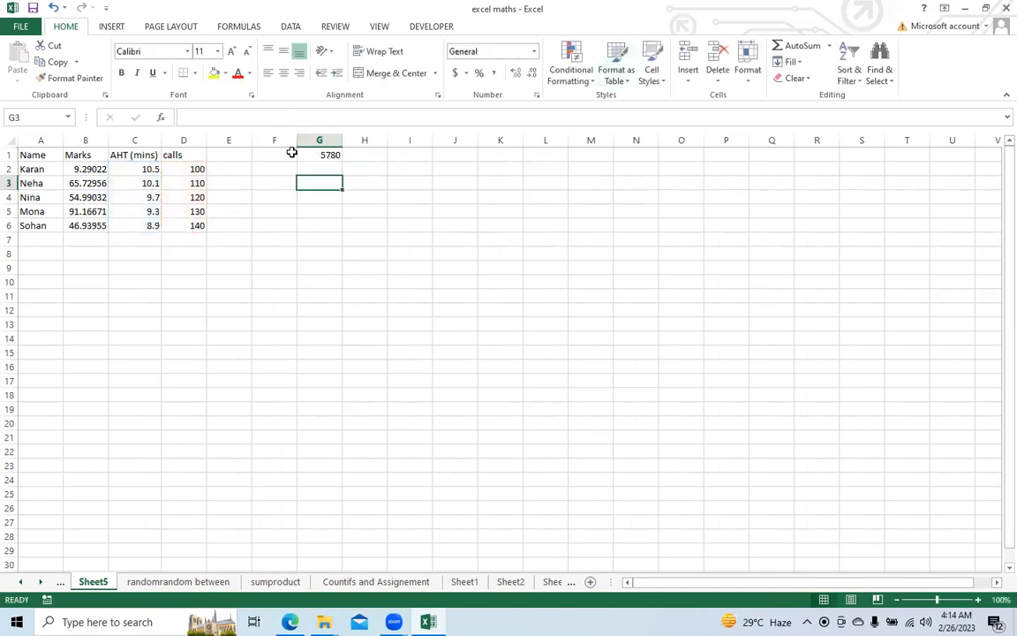
Step: Turn G1 into a weighted average by dividing it by SUM(D2:D6), and review the formula
{"action": "left_click", "coordinate": [318, 155]}
{"action": "left_click", "coordinate": [338, 122]}
{"action": "type", "text": "/"}
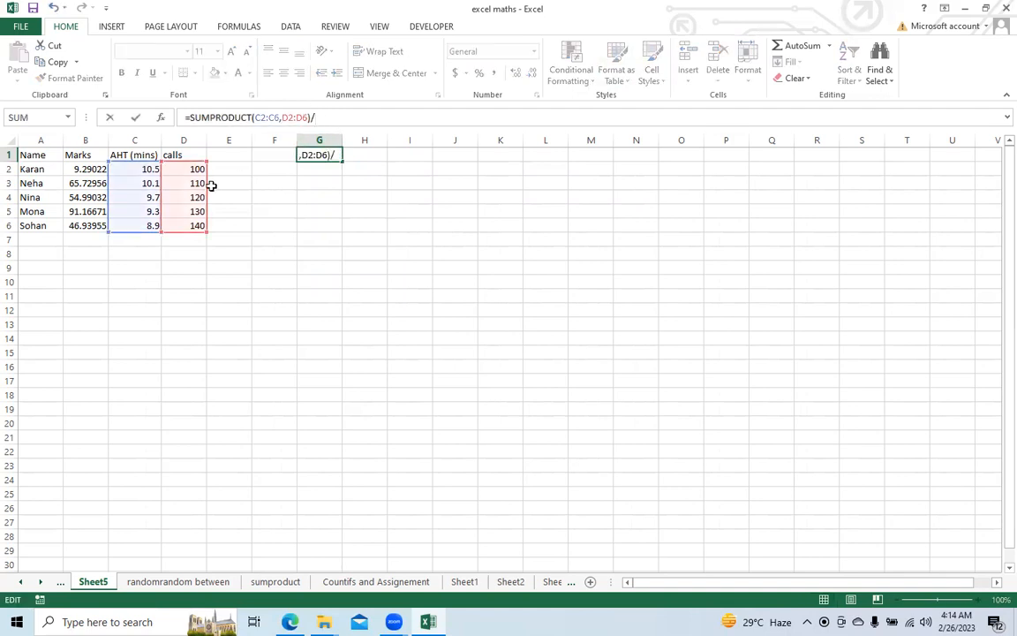
{"action": "type", "text": "sum("}
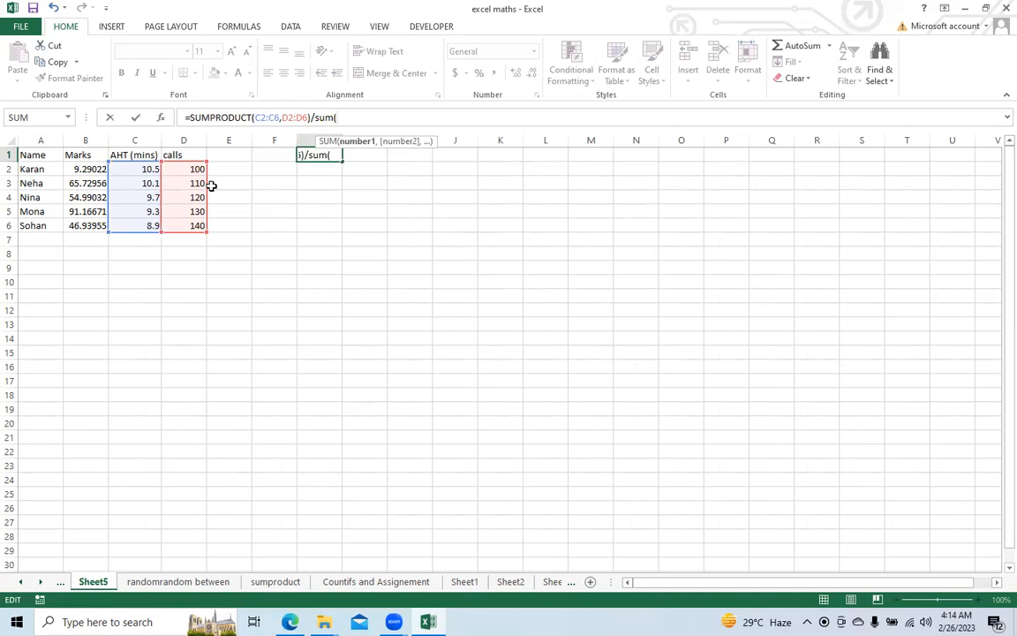
{"action": "left_click_drag", "start_coordinate": [178, 171], "coordinate": [186, 231]}
{"action": "key", "text": "Return"}
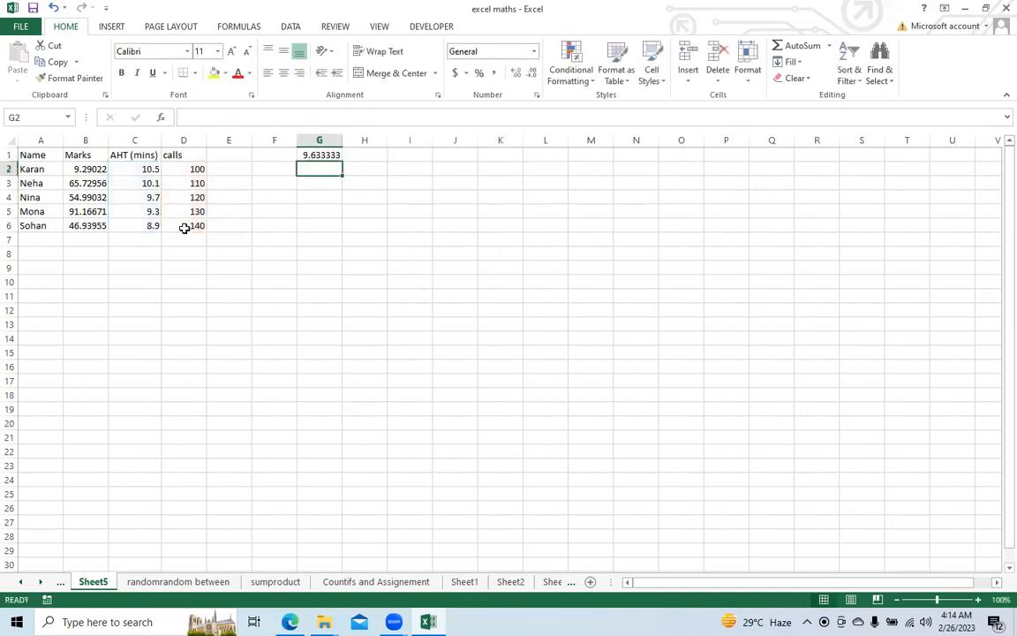
{"action": "left_click", "coordinate": [335, 154]}
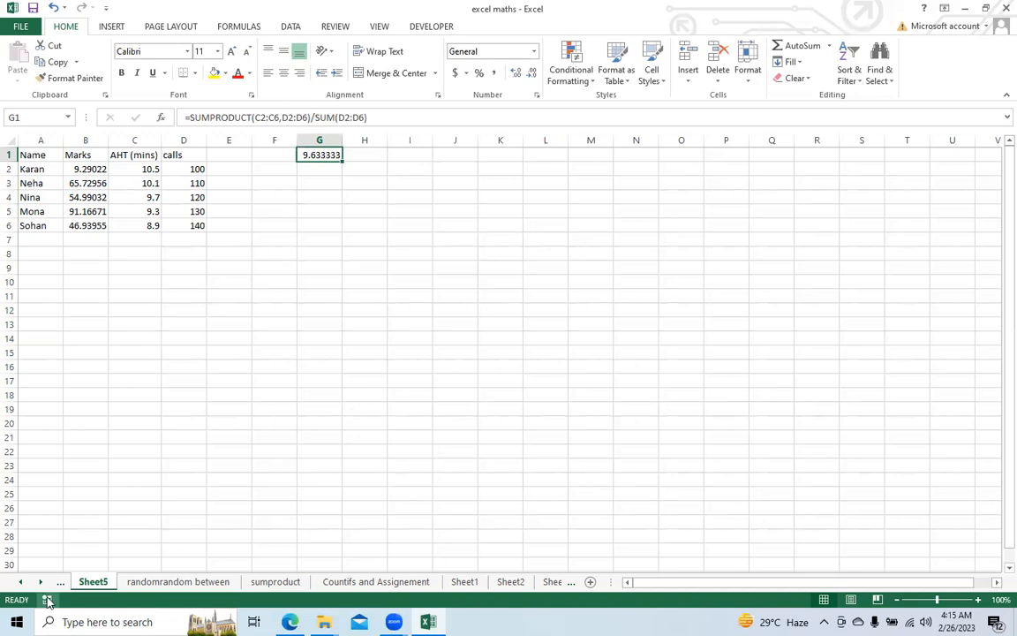
Step: Start a second table with the heading Store in A9 and store1 in A10
{"action": "left_click", "coordinate": [43, 280]}
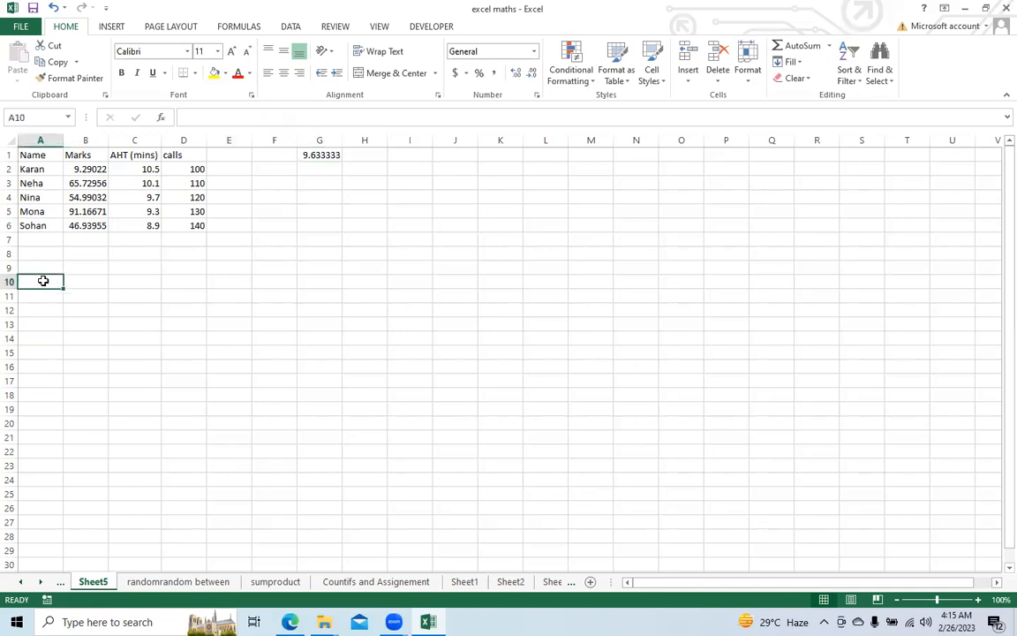
{"action": "type", "text": "store1"}
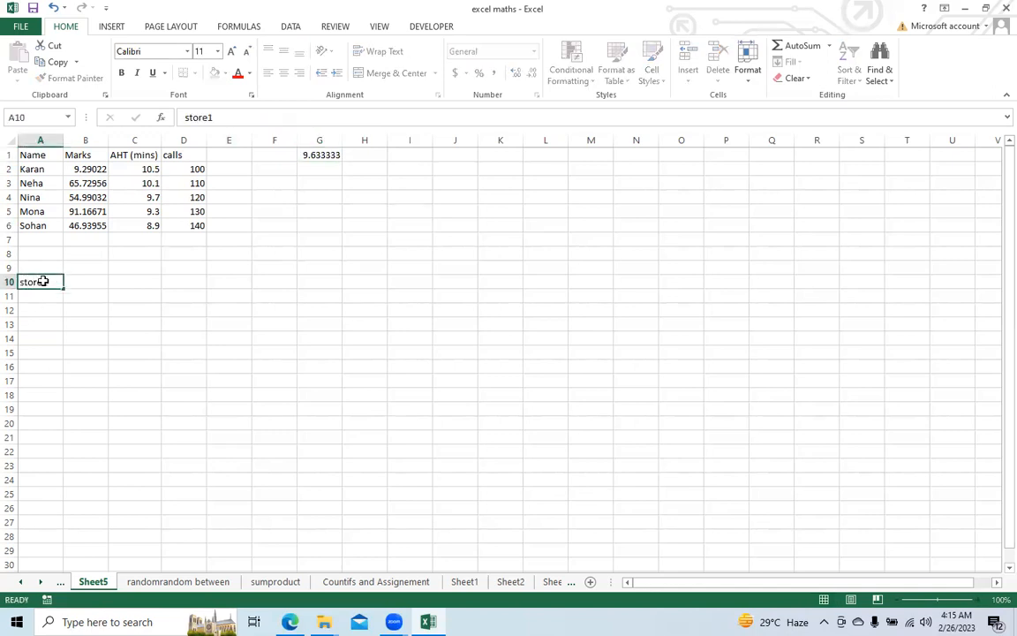
{"action": "key", "text": "Up"}
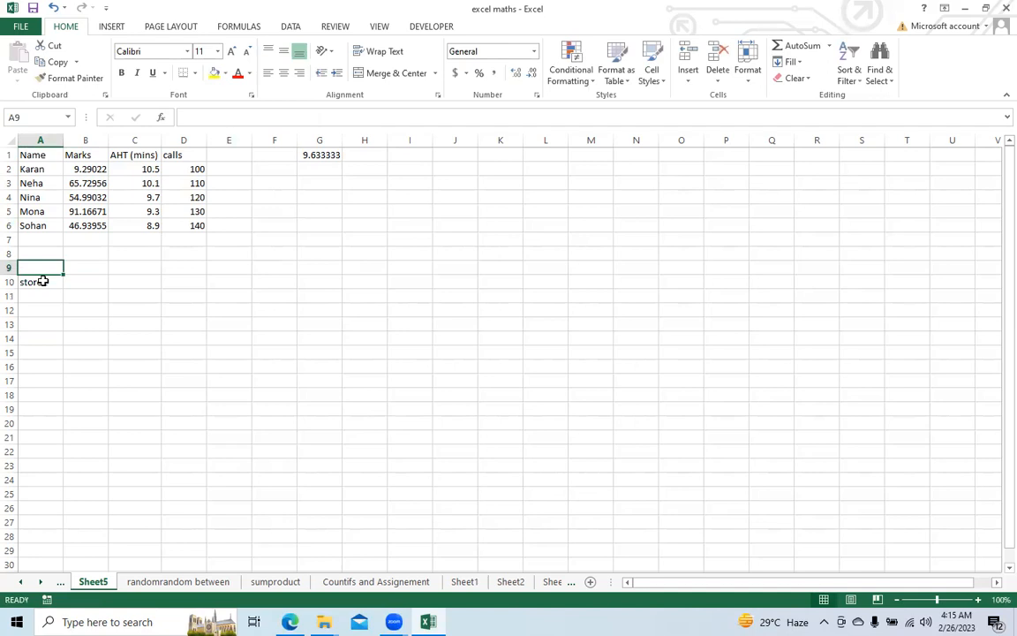
{"action": "type", "text": "Store1"}
{"action": "key", "text": "BackSpace"}
{"action": "key", "text": "Right"}
Step: Add the headings Price in B9 and Qty in C9 beside the Store heading
{"action": "key", "text": "Down"}
{"action": "key", "text": "Up"}
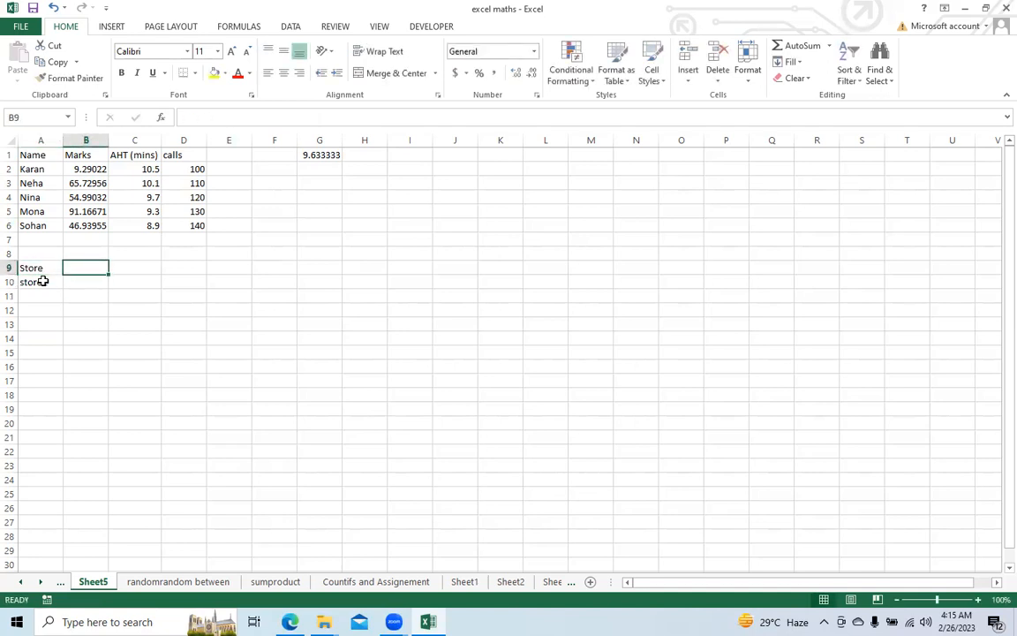
{"action": "type", "text": "Prosu"}
{"action": "key", "text": "BackSpace"}
{"action": "key", "text": "BackSpace"}
{"action": "key", "text": "BackSpace"}
{"action": "type", "text": "ice"}
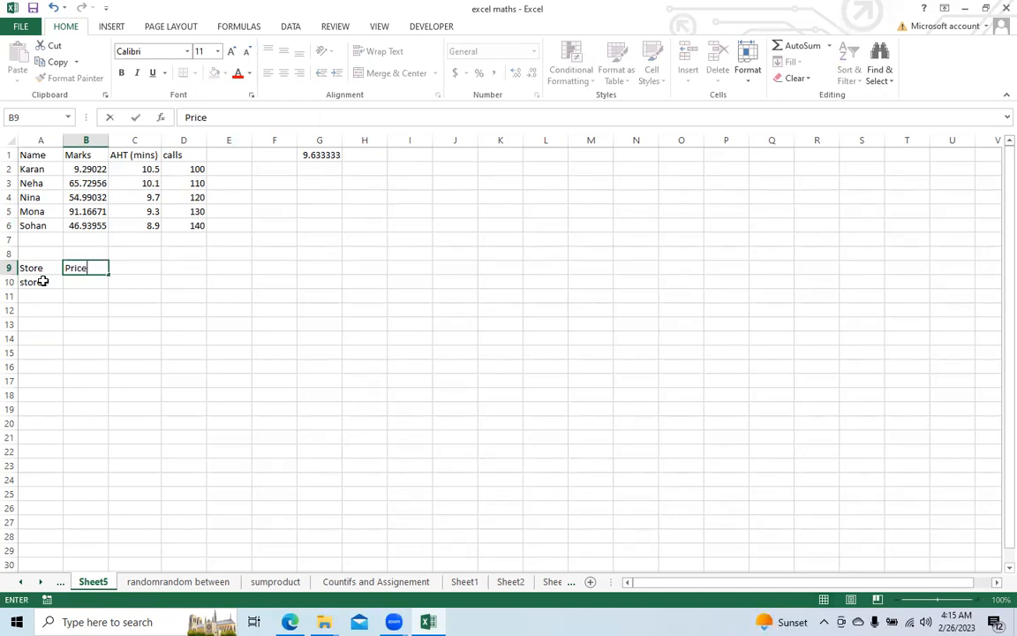
{"action": "key", "text": "Tab"}
{"action": "type", "text": "Qty"}
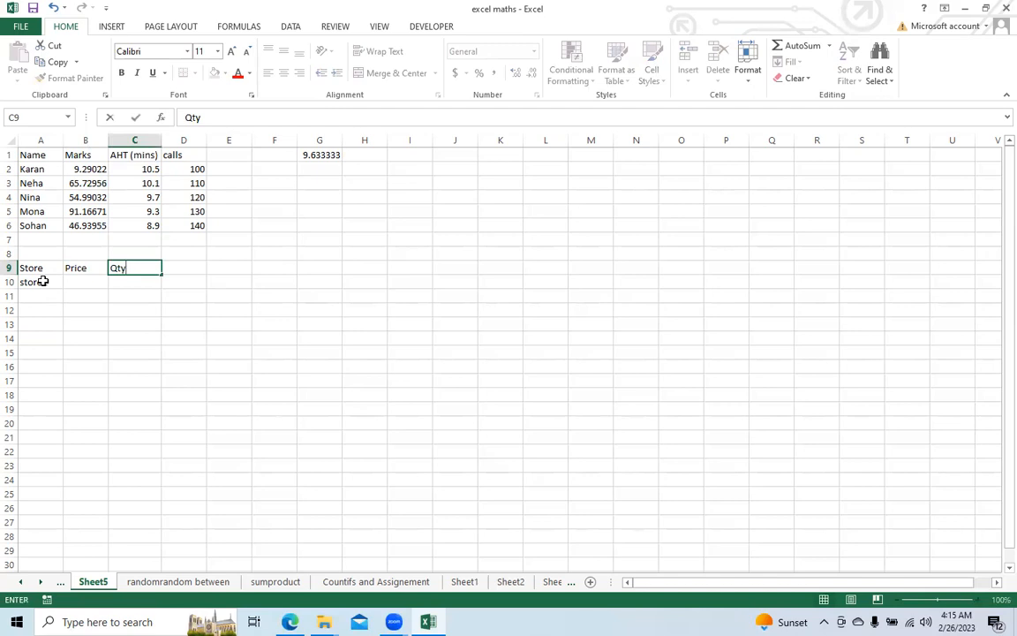
{"action": "key", "text": "Return"}
Step: Enter store2 in A11 and extend the store names down to A18
{"action": "key", "text": "Up"}
{"action": "key", "text": "Left"}
{"action": "key", "text": "Left"}
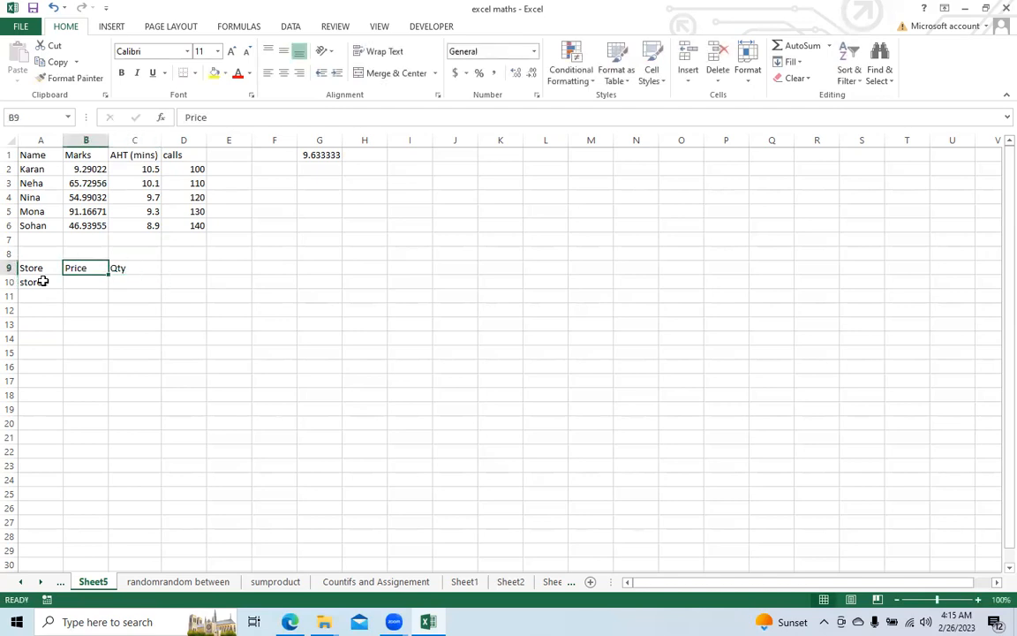
{"action": "key", "text": "Down"}
{"action": "key", "text": "Down"}
{"action": "type", "text": "stro"}
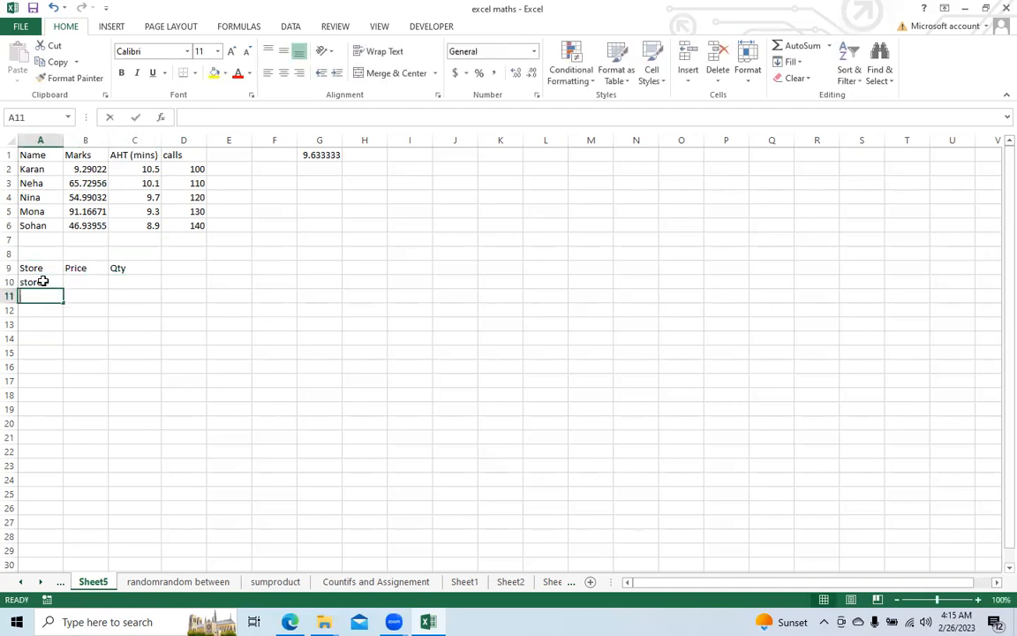
{"action": "key", "text": "BackSpace"}
{"action": "key", "text": "BackSpace"}
{"action": "type", "text": "ore2"}
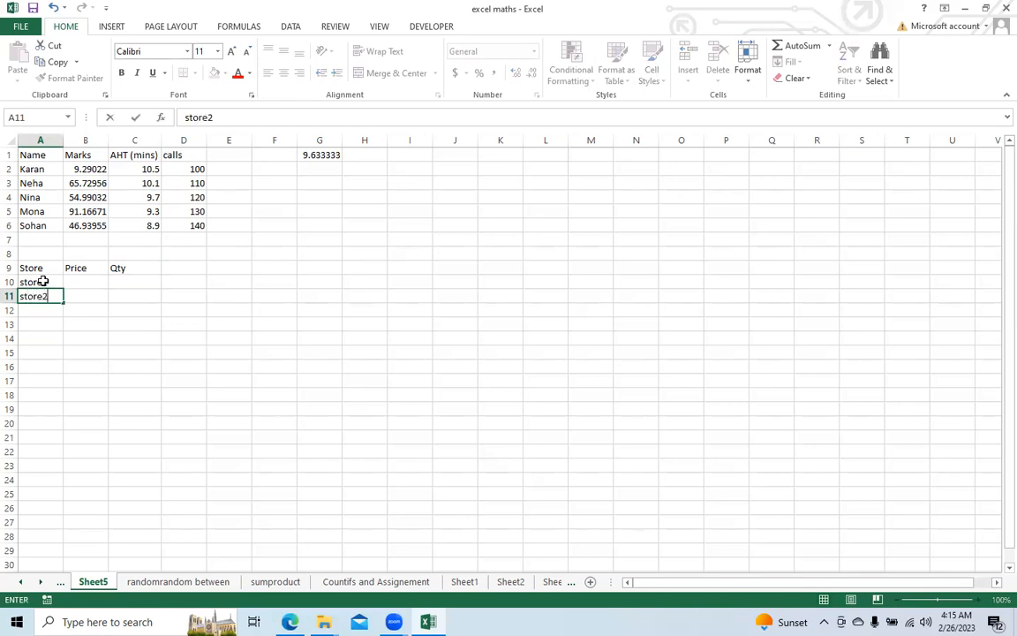
{"action": "key", "text": "Return"}
{"action": "left_click_drag", "start_coordinate": [35, 281], "coordinate": [56, 400]}
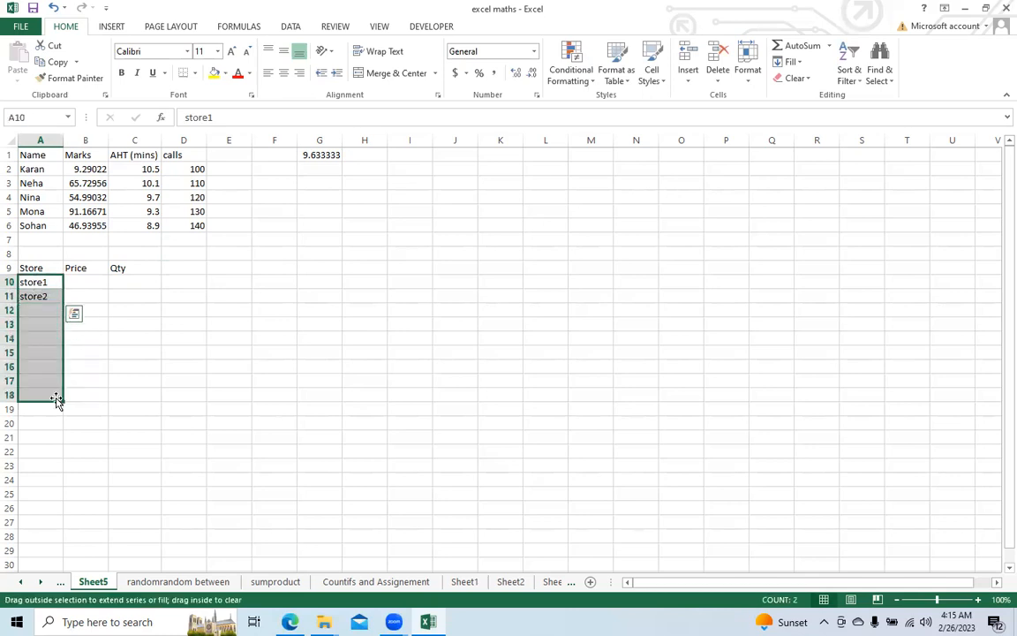
Step: Change the heading in B9 to Price per gm and fit column B's width to its contents
{"action": "left_click", "coordinate": [86, 280]}
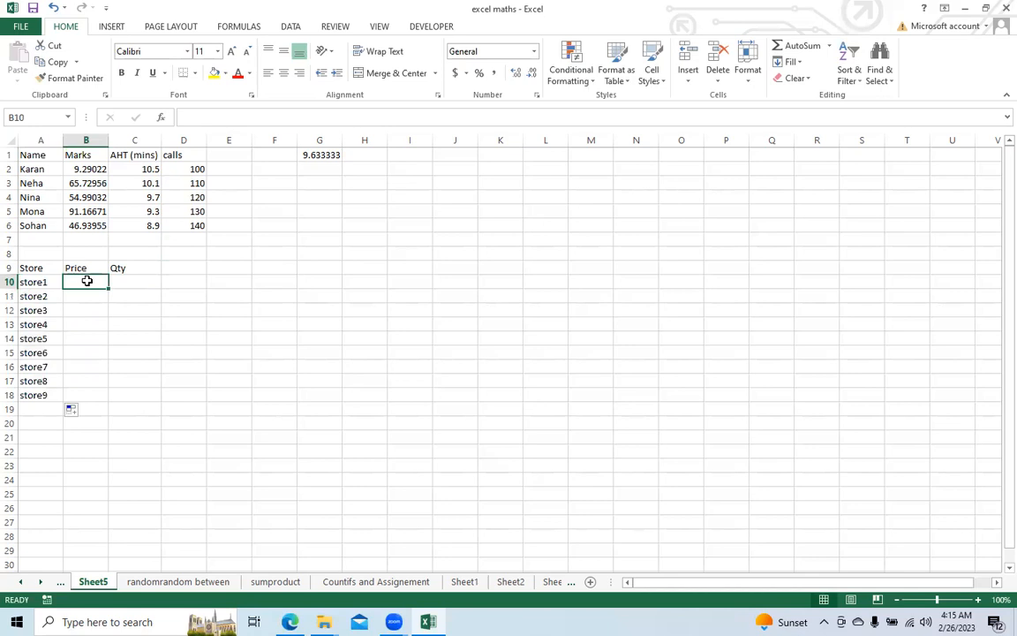
{"action": "left_click", "coordinate": [84, 267]}
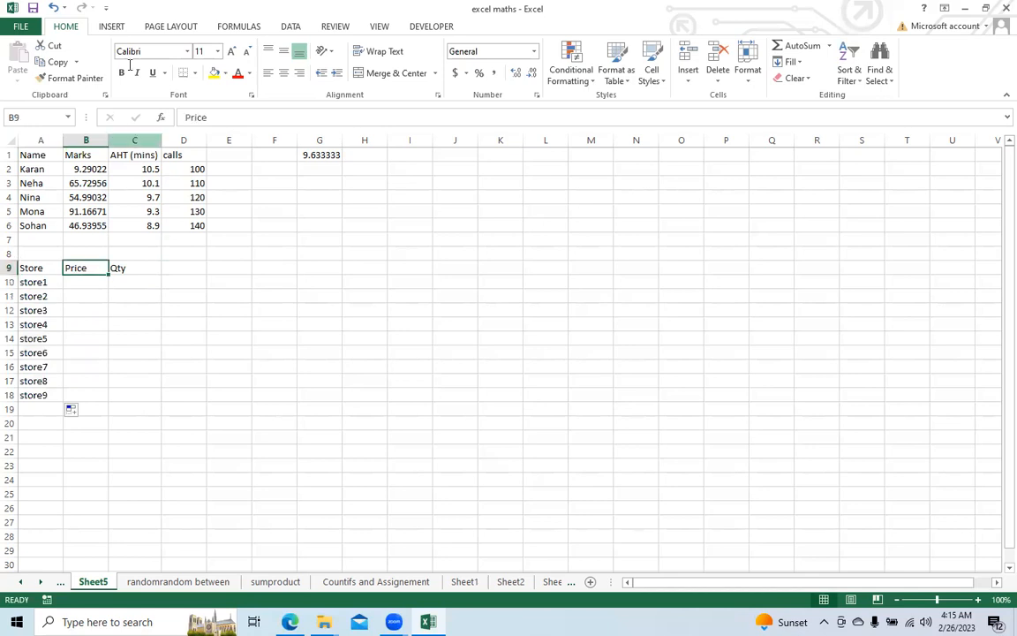
{"action": "left_click", "coordinate": [252, 117]}
{"action": "type", "text": "per gm"}
{"action": "key", "text": "Return"}
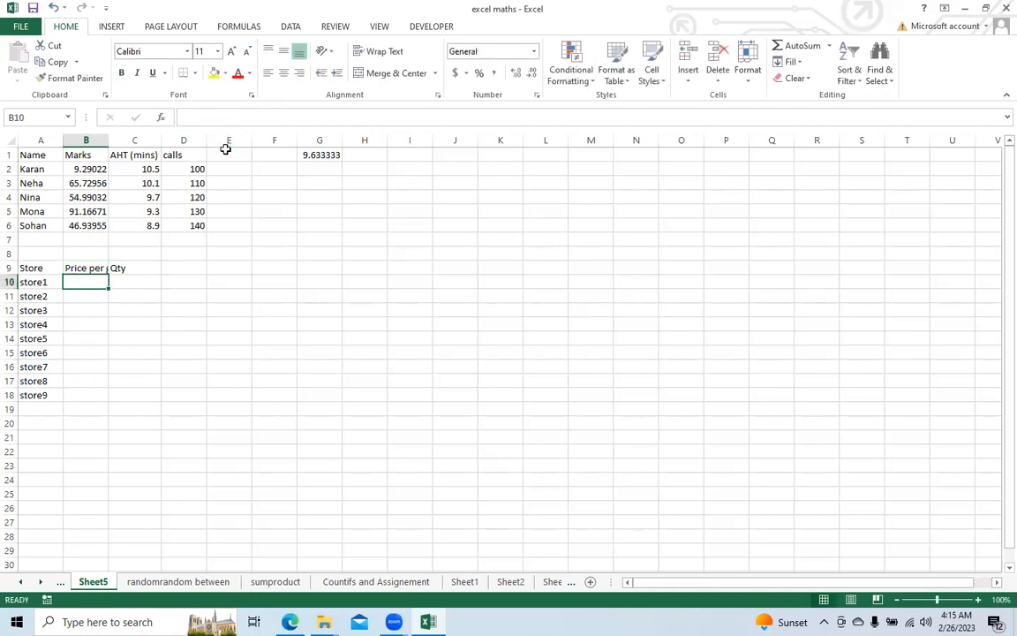
{"action": "double_click", "coordinate": [107, 134]}
Step: Change the heading in C9 to Qty in gm
{"action": "left_click", "coordinate": [164, 268]}
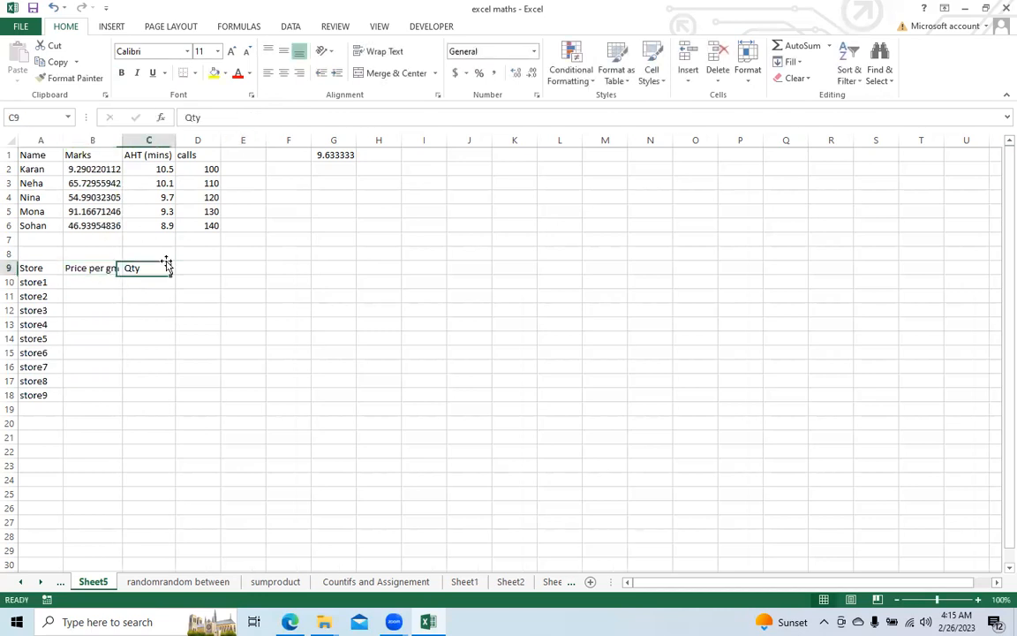
{"action": "left_click", "coordinate": [239, 117]}
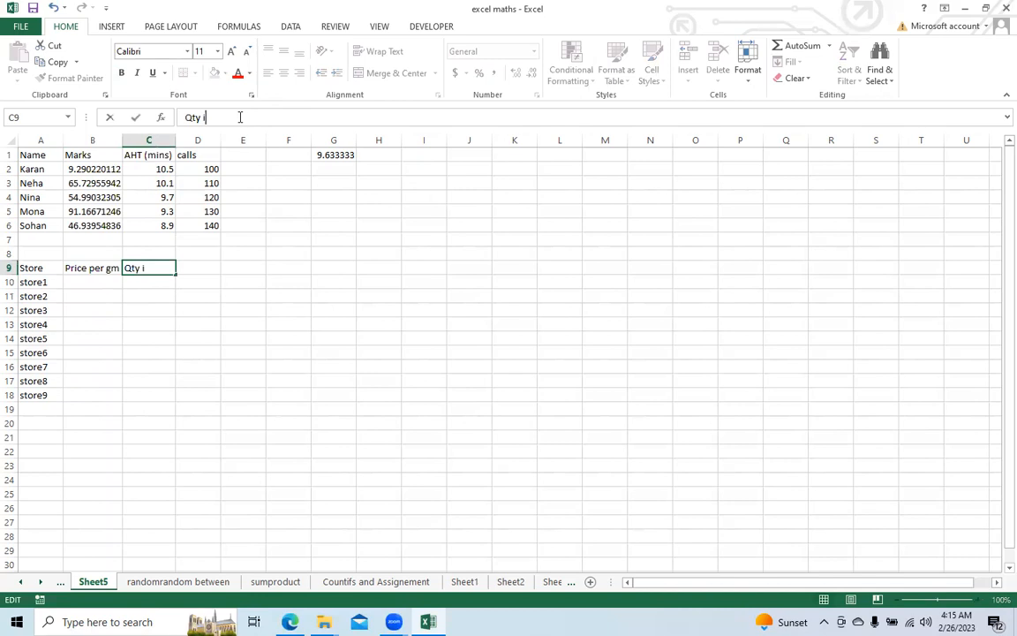
{"action": "type", "text": "in grm"}
{"action": "key", "text": "Return"}
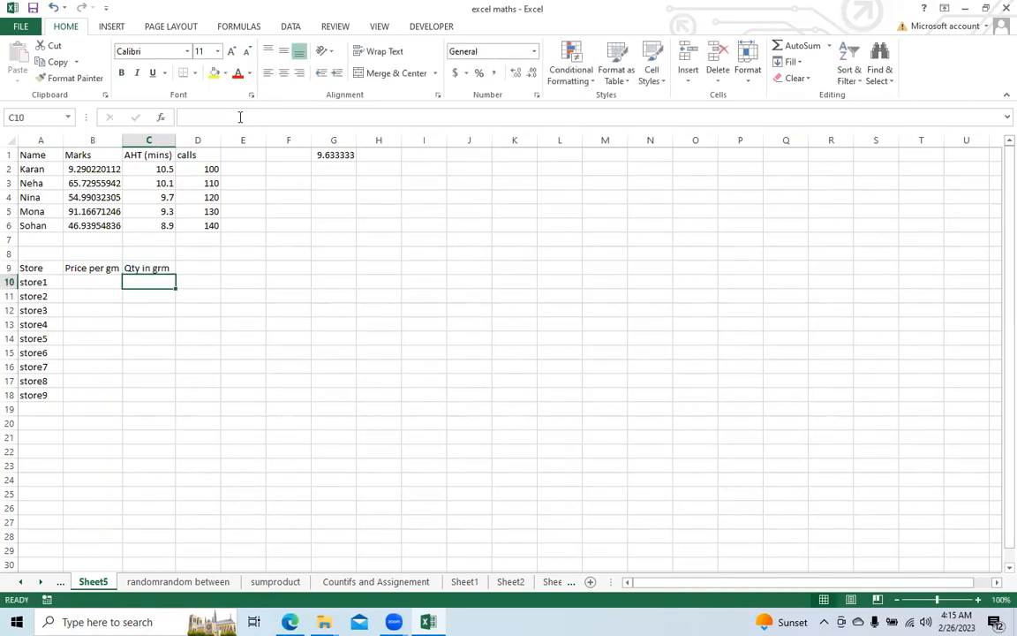
{"action": "left_click", "coordinate": [146, 267]}
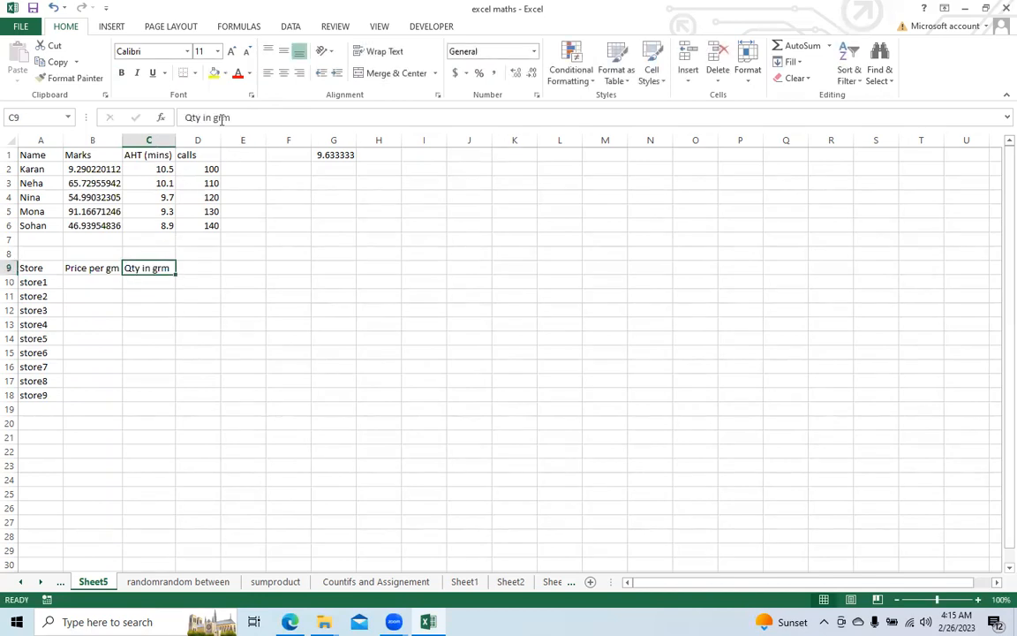
{"action": "left_click", "coordinate": [221, 117]}
{"action": "key", "text": "BackSpace"}
{"action": "key", "text": "Return"}
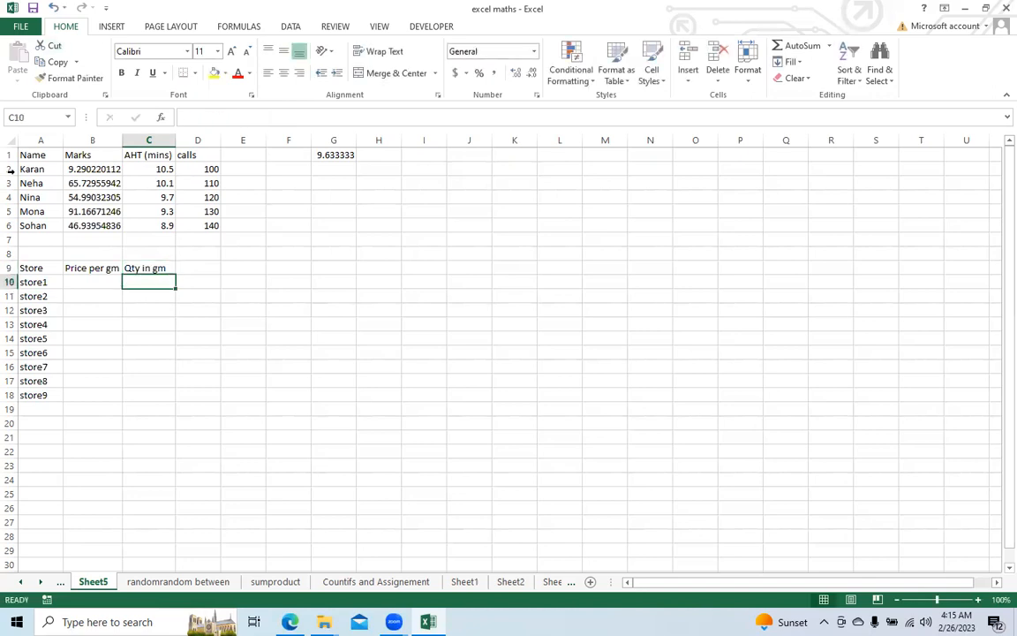
Step: Enter the prices 600 in B10 and 590 in B11, and extend the series down to B18
{"action": "left_click", "coordinate": [86, 281]}
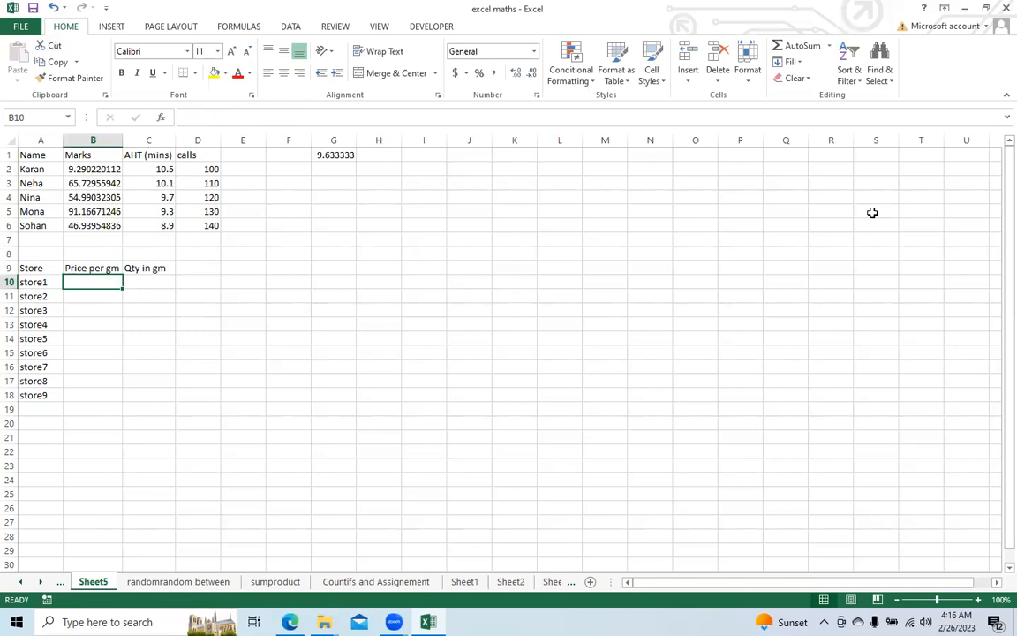
{"action": "type", "text": "600"}
{"action": "key", "text": "Return"}
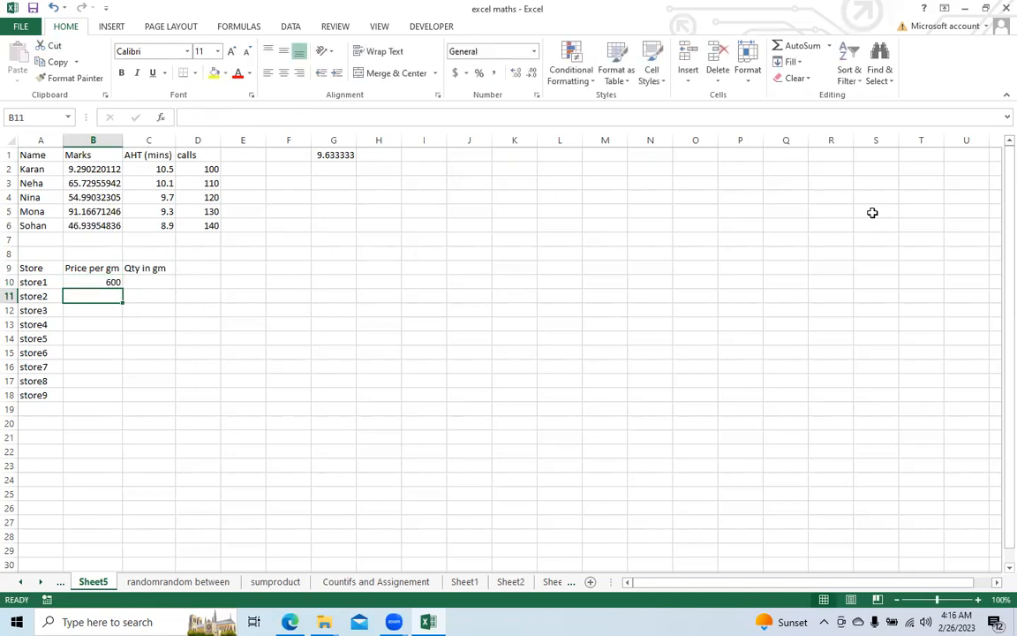
{"action": "type", "text": "540"}
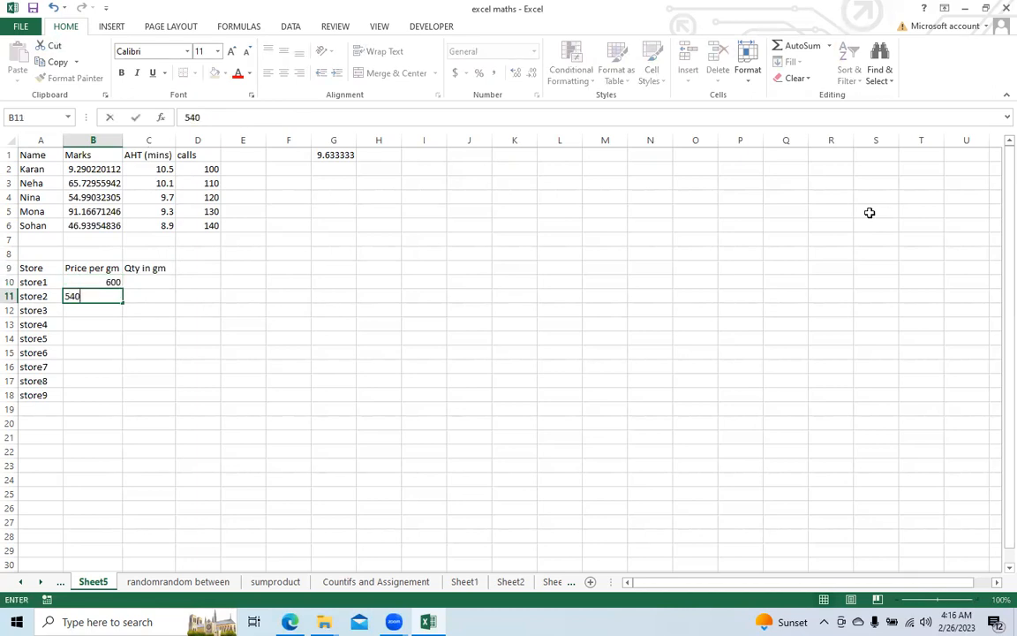
{"action": "key", "text": "Return"}
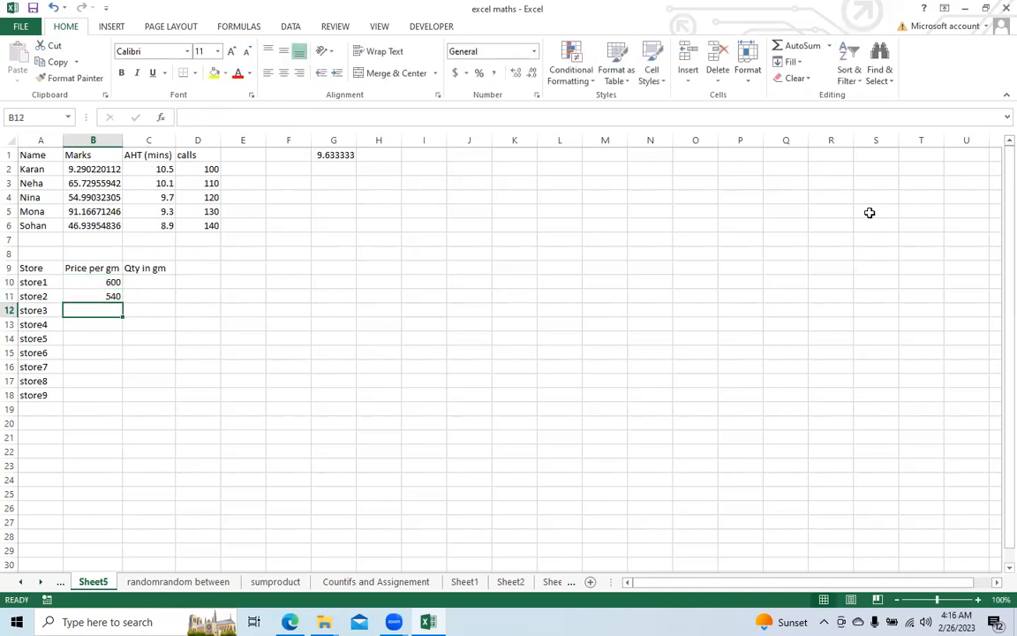
{"action": "left_click", "coordinate": [69, 296]}
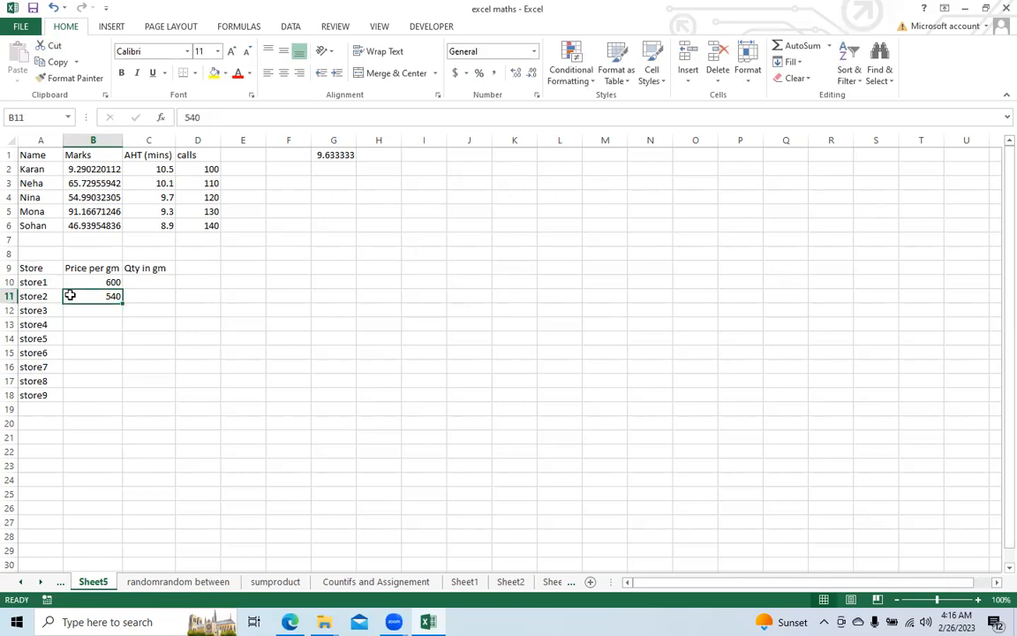
{"action": "type", "text": "5"}
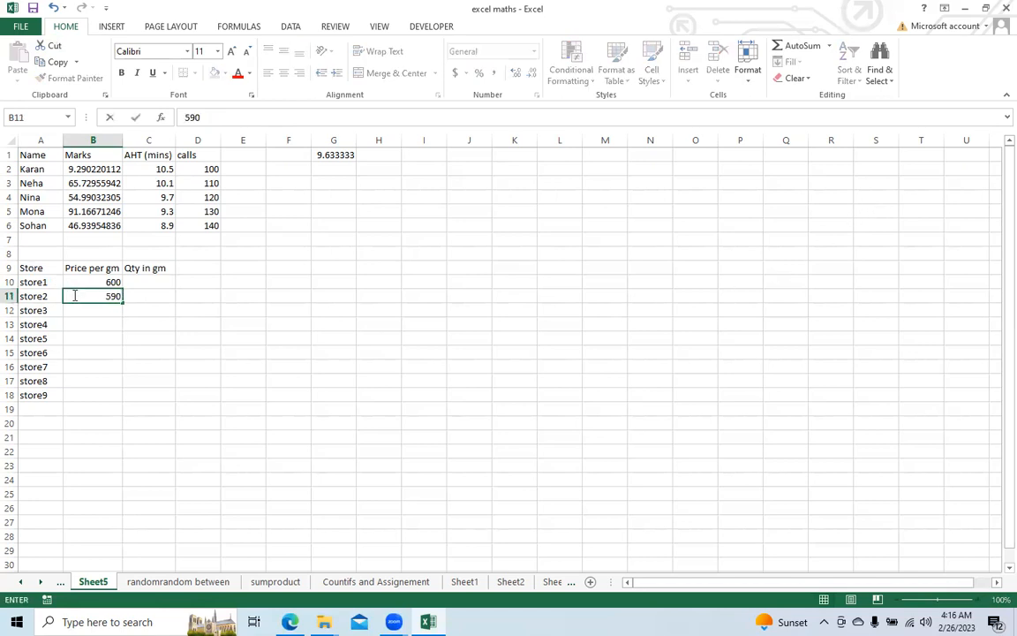
{"action": "type", "text": "90"}
{"action": "key", "text": "Return"}
{"action": "left_click_drag", "start_coordinate": [80, 278], "coordinate": [121, 402]}
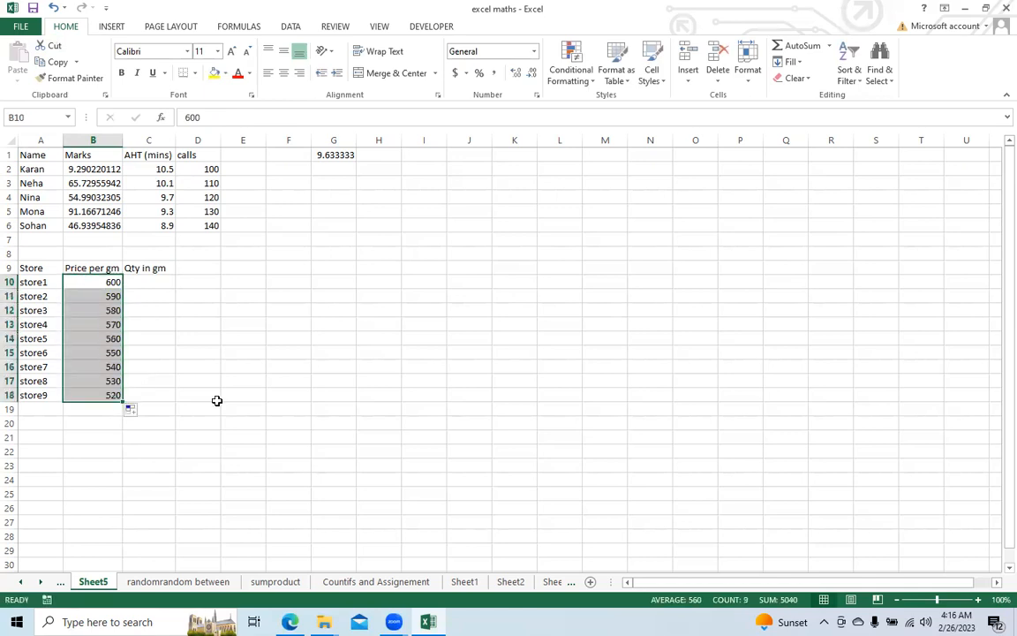
Step: Enter the quantities 100 in C10 and 120 in C11, and extend the series down to C18
{"action": "left_click", "coordinate": [159, 282]}
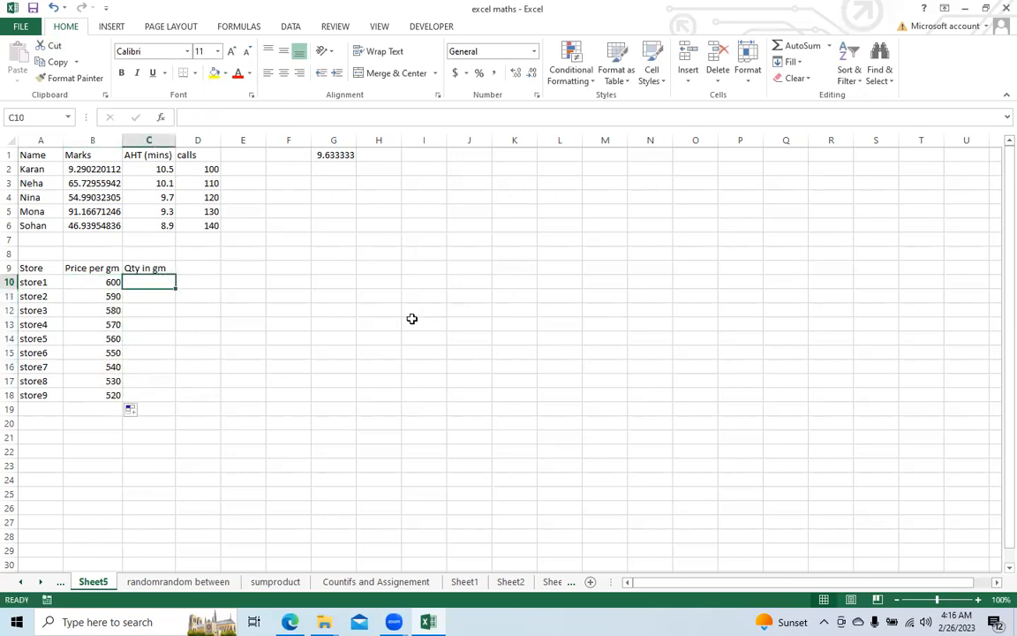
{"action": "type", "text": "100"}
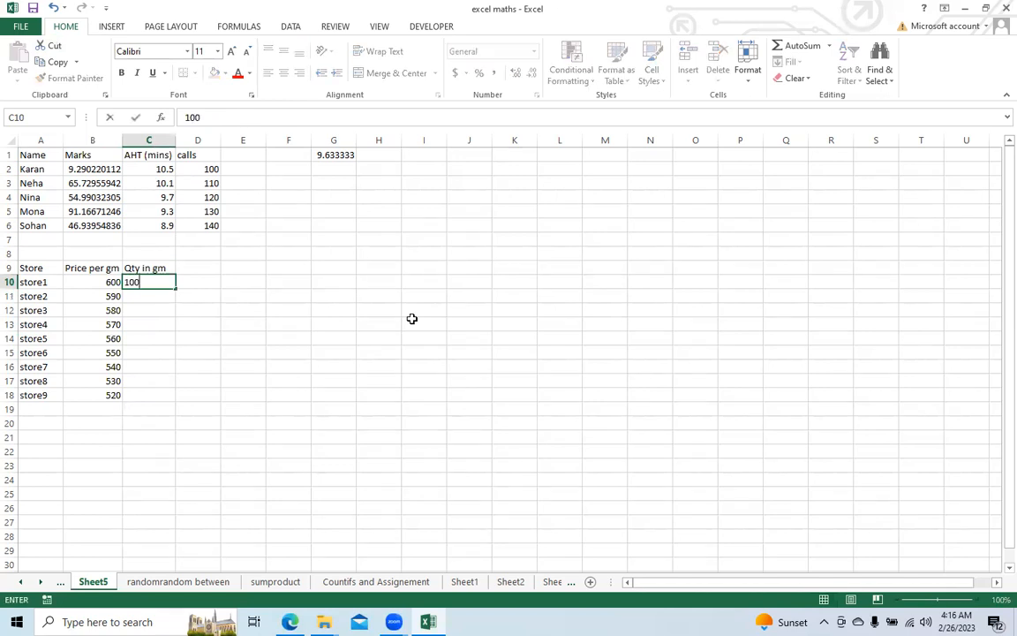
{"action": "key", "text": "Return"}
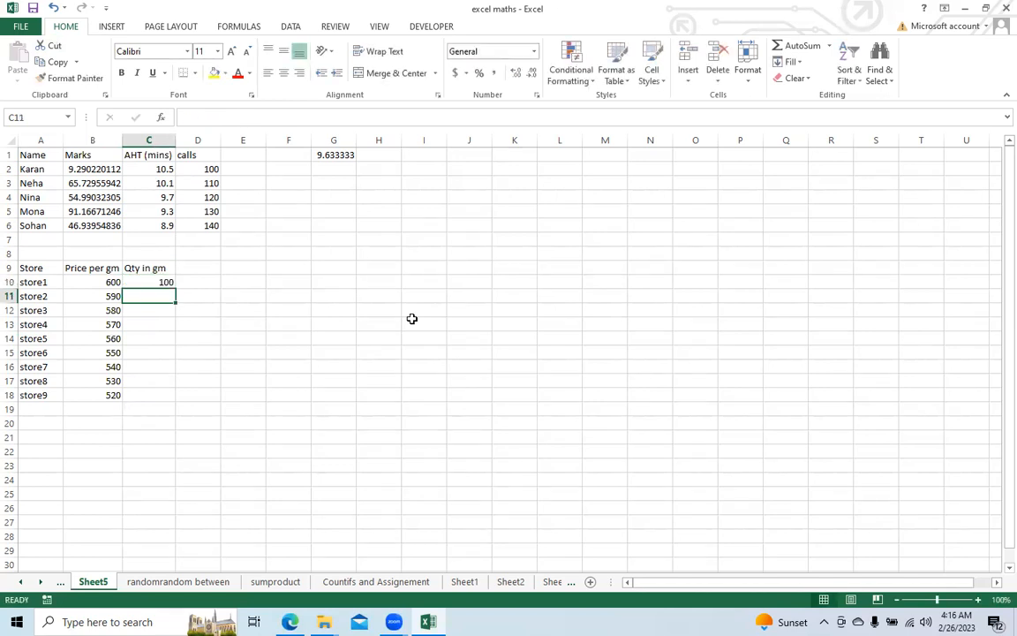
{"action": "type", "text": "120"}
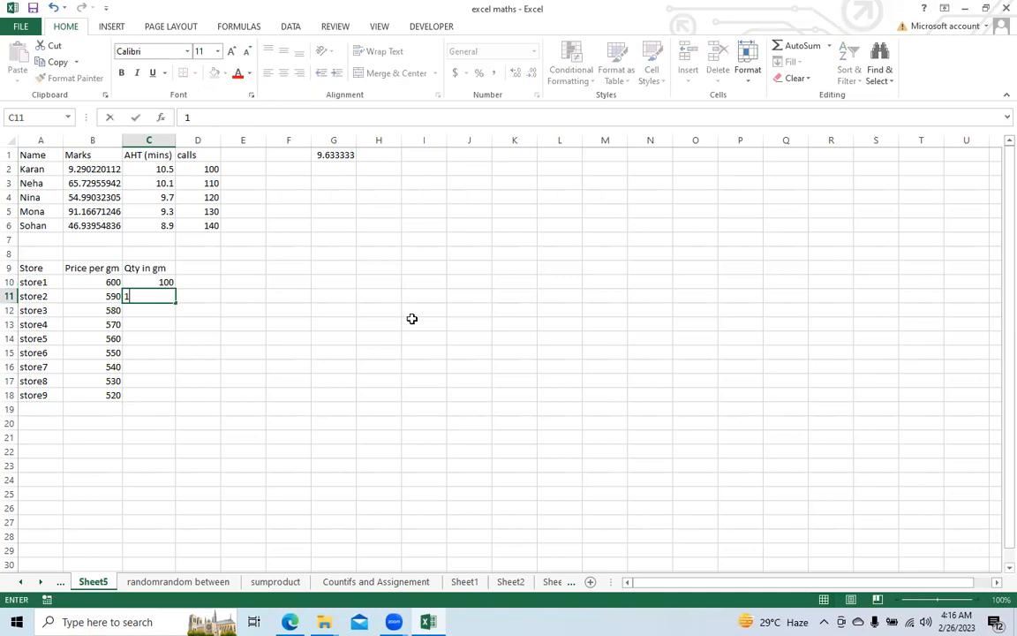
{"action": "key", "text": "Return"}
{"action": "left_click_drag", "start_coordinate": [159, 282], "coordinate": [175, 399]}
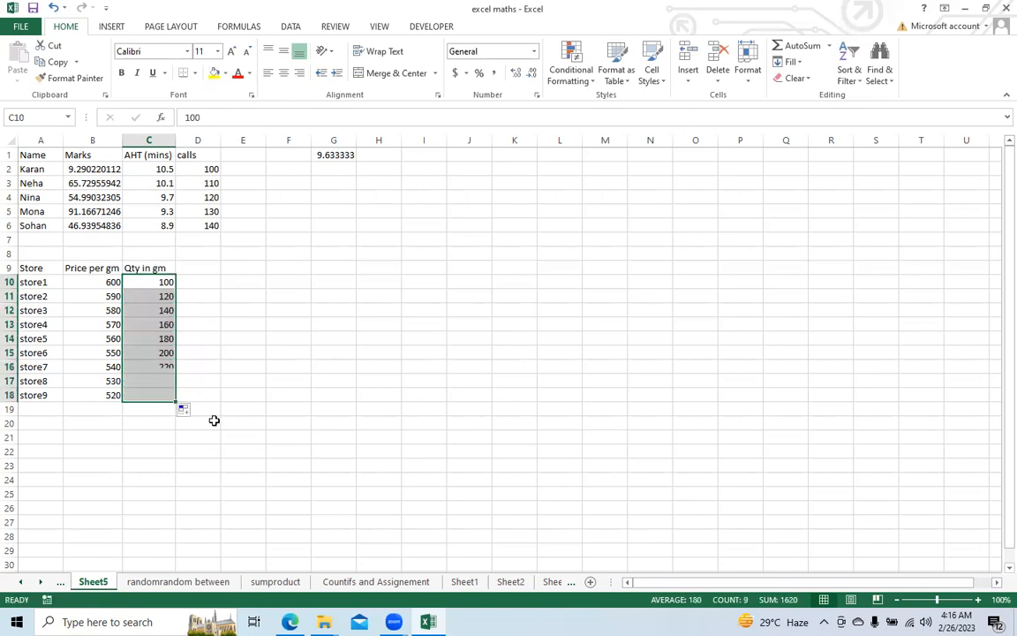
{"action": "left_click", "coordinate": [157, 283]}
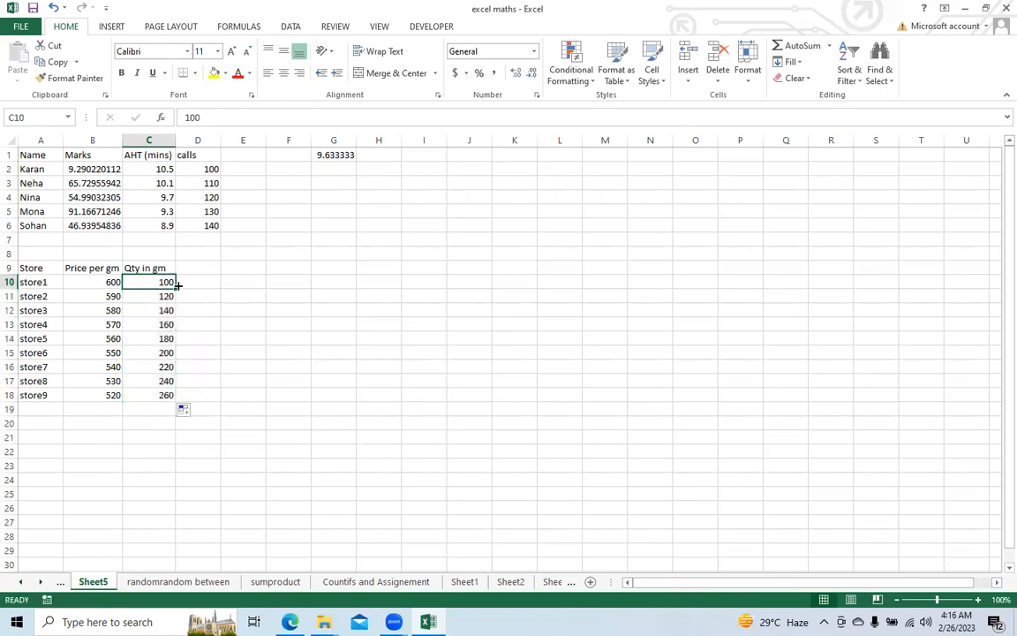
Step: Enter a SUMPRODUCT formula in G10 that multiplies the prices B10:B18 by the quantities C10:C18
{"action": "left_click", "coordinate": [342, 284]}
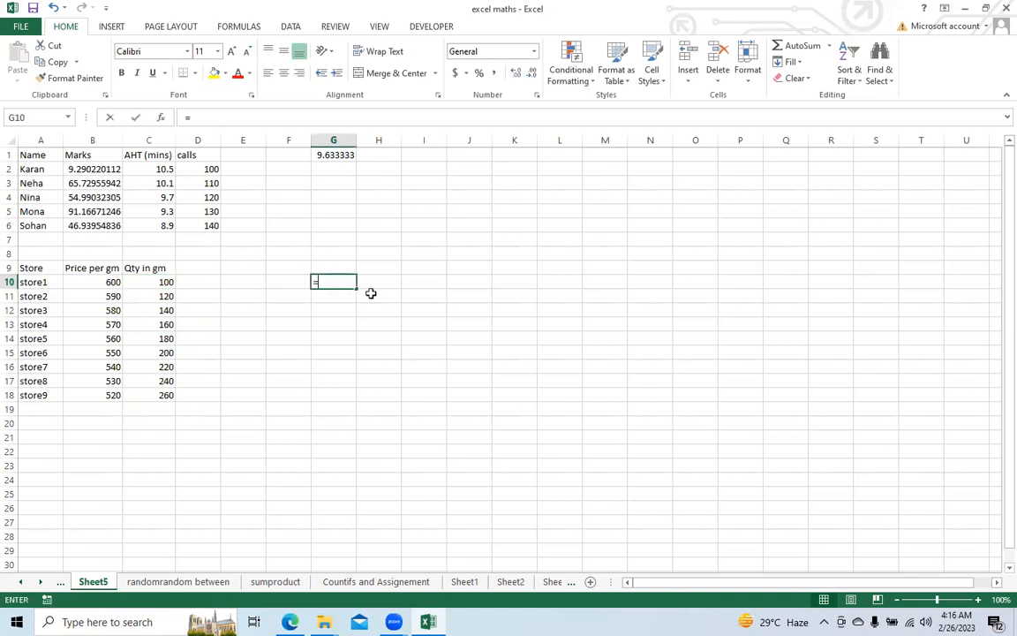
{"action": "type", "text": "=sum"}
{"action": "key", "text": "Down"}
{"action": "key", "text": "Down"}
{"action": "key", "text": "Down"}
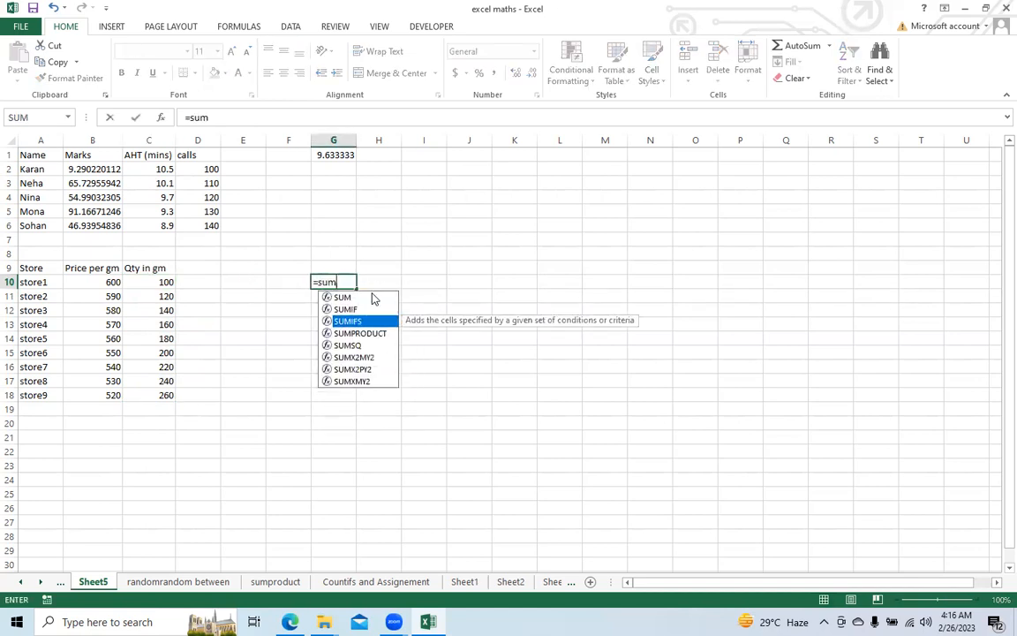
{"action": "key", "text": "Tab"}
{"action": "left_click_drag", "start_coordinate": [91, 279], "coordinate": [90, 390]}
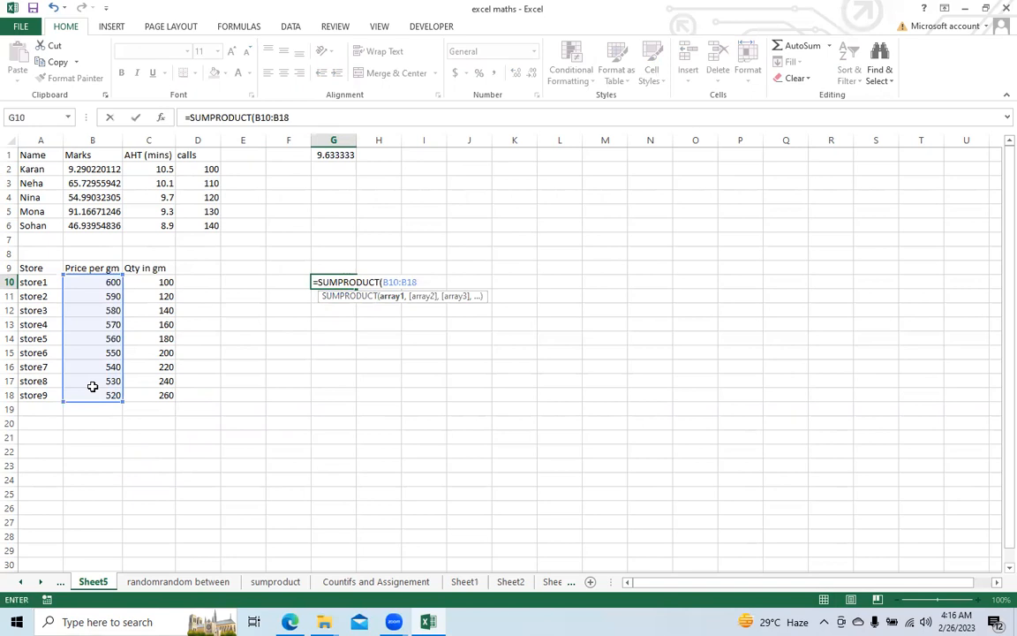
{"action": "type", "text": ","}
{"action": "left_click_drag", "start_coordinate": [146, 281], "coordinate": [154, 392]}
{"action": "key", "text": "Return"}
Step: Turn G10 into the weighted average price by dividing its formula by SUM(C10:C18), and review the formula
{"action": "left_click", "coordinate": [332, 281]}
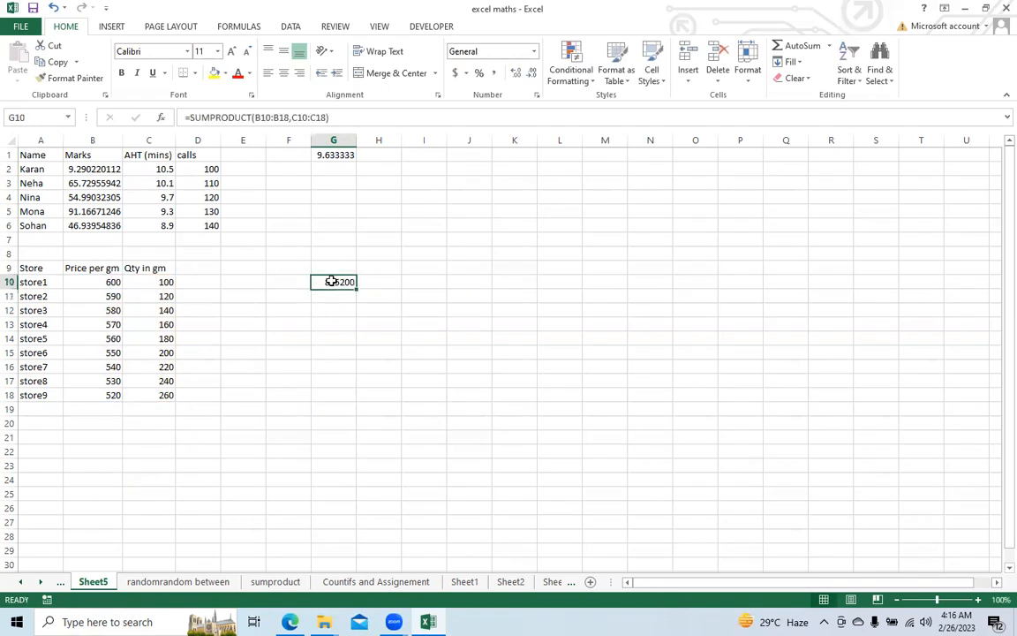
{"action": "left_click", "coordinate": [345, 110]}
{"action": "type", "text": "/"}
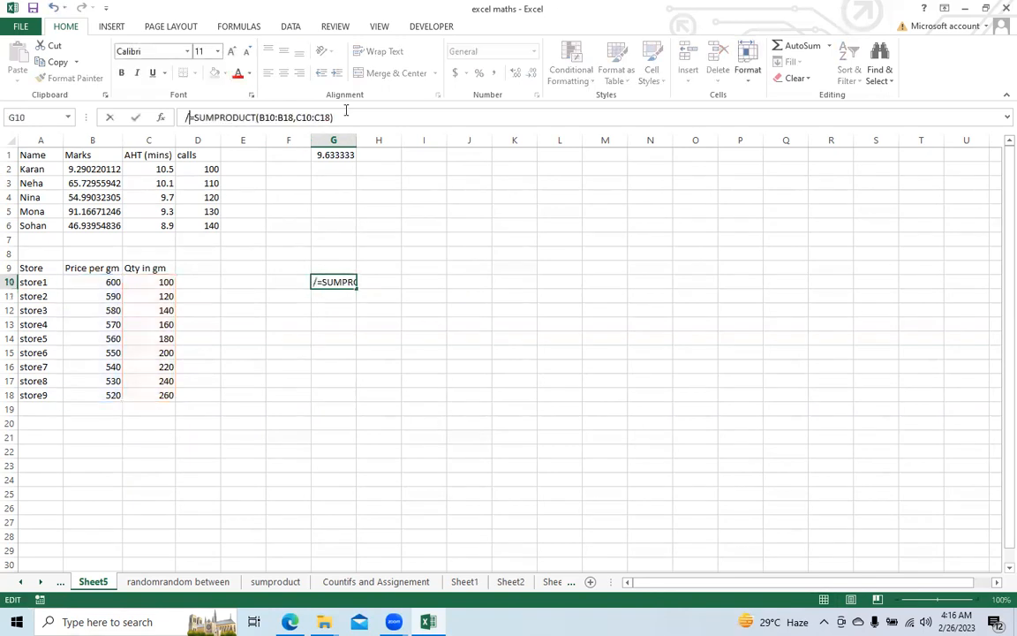
{"action": "key", "text": "BackSpace"}
{"action": "left_click", "coordinate": [354, 118]}
{"action": "type", "text": "/sum"}
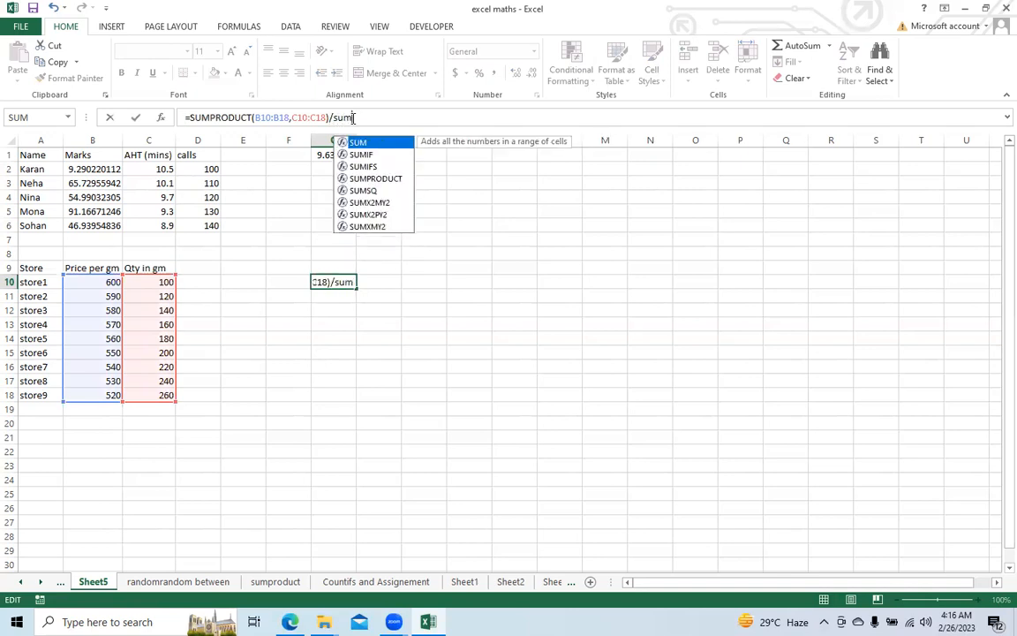
{"action": "type", "text": "("}
{"action": "left_click_drag", "start_coordinate": [140, 283], "coordinate": [151, 405]}
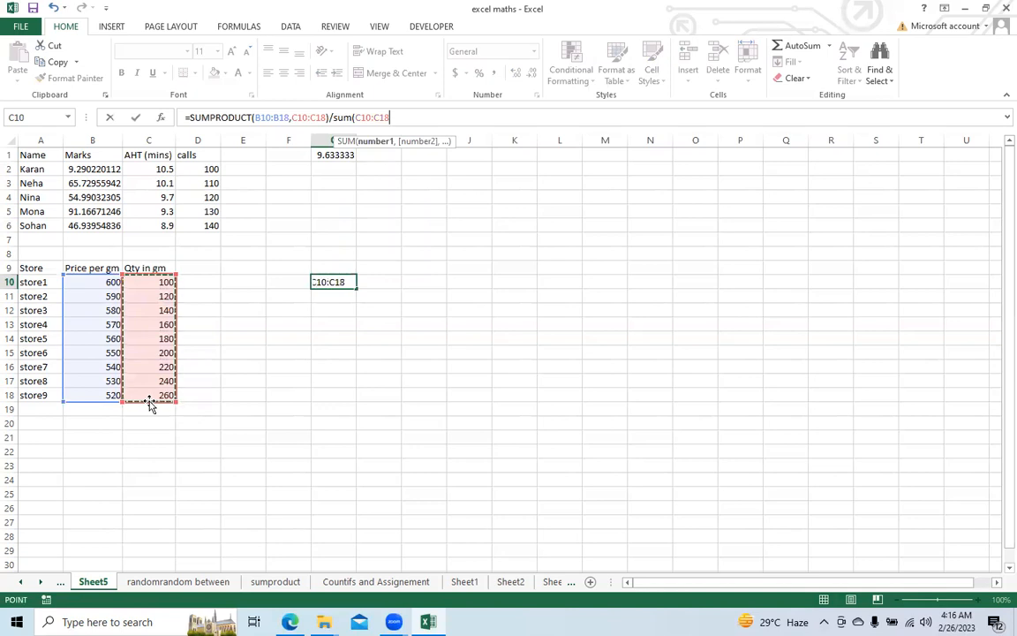
{"action": "key", "text": "Return"}
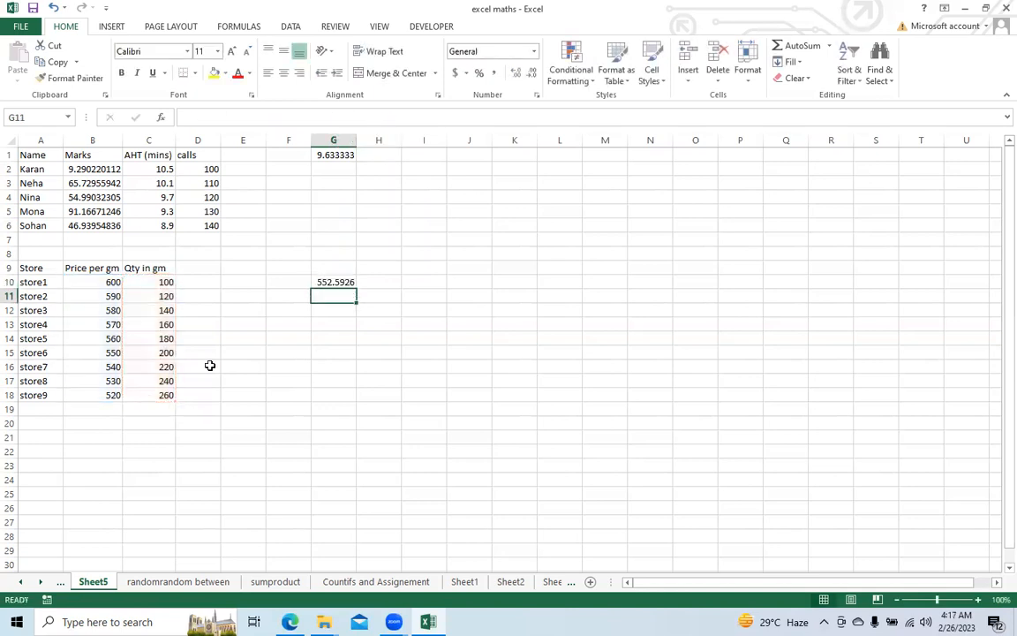
{"action": "left_click", "coordinate": [335, 283]}
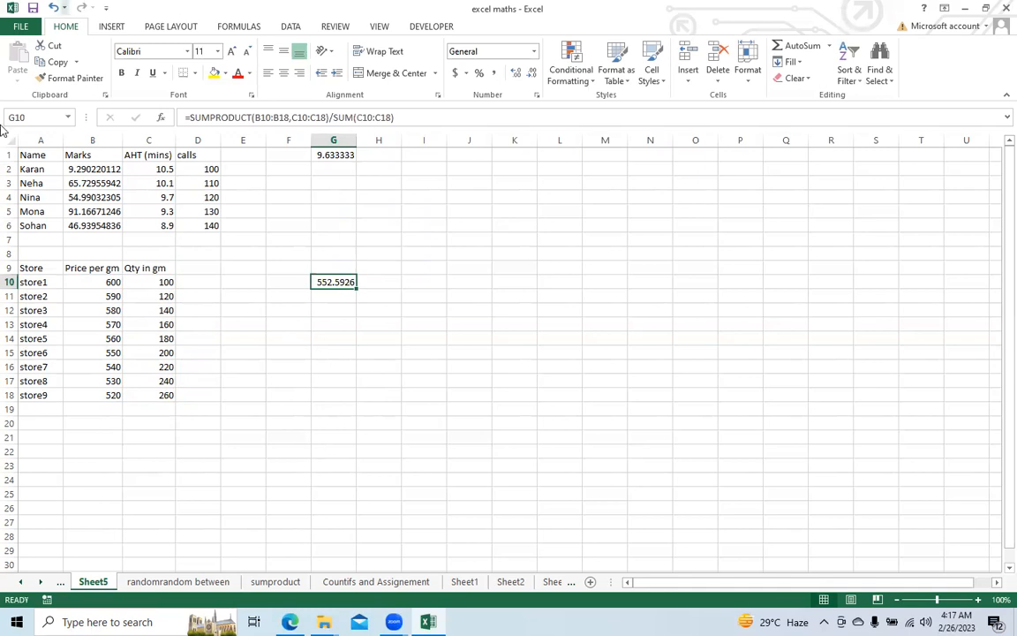
Step: Look over the function list on the Mathematical functions sheet and the table on the Rounding Assignment sheet
{"action": "left_click", "coordinate": [305, 496]}
{"action": "left_click", "coordinate": [21, 582]}
{"action": "left_click", "coordinate": [21, 582]}
{"action": "left_click", "coordinate": [21, 582]}
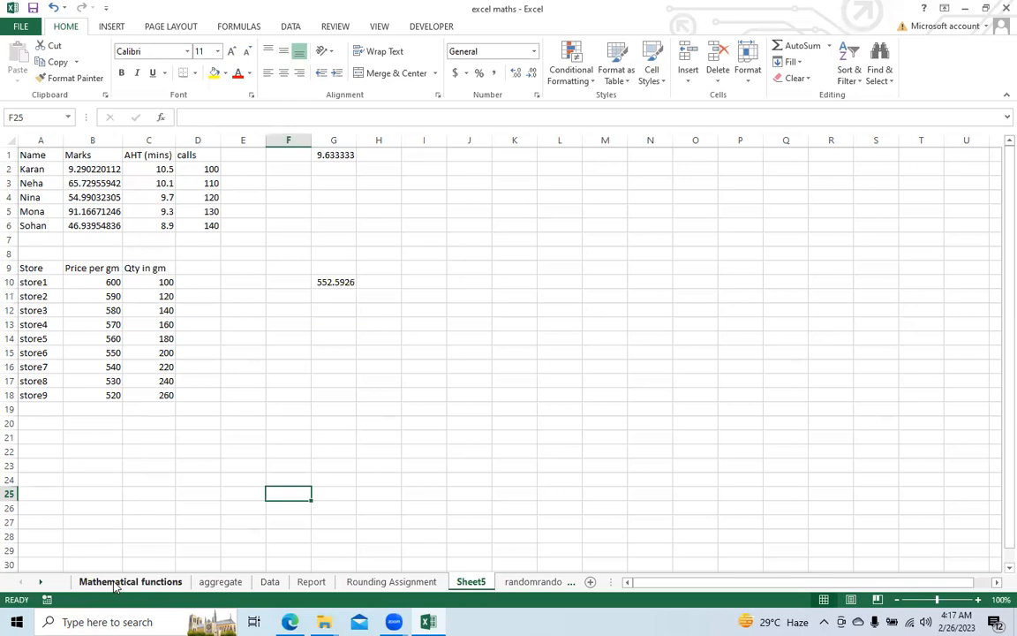
{"action": "left_click", "coordinate": [117, 583]}
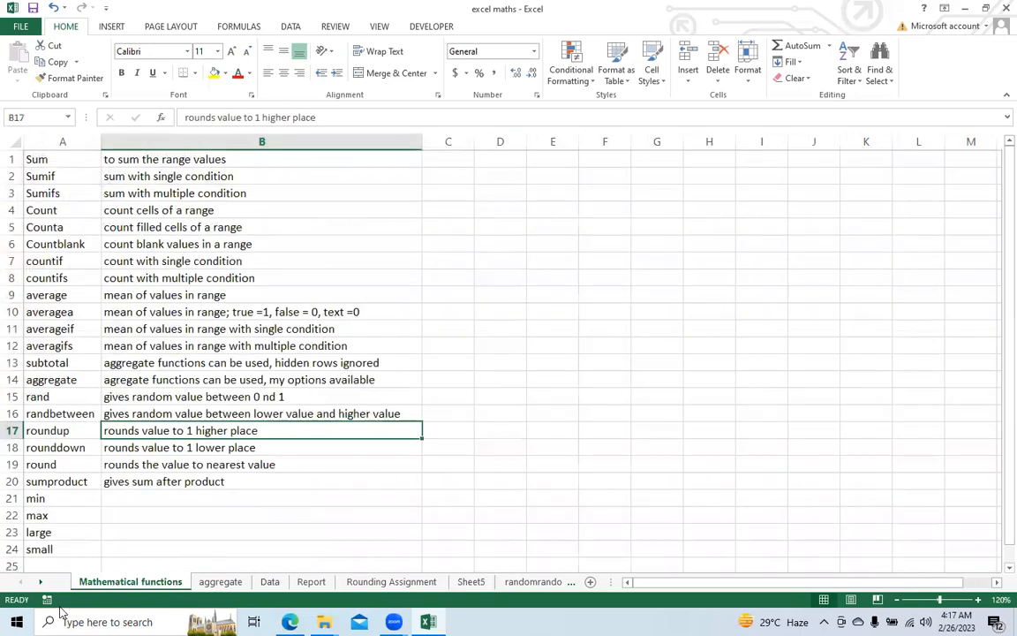
{"action": "left_click", "coordinate": [40, 581]}
{"action": "left_click", "coordinate": [40, 582]}
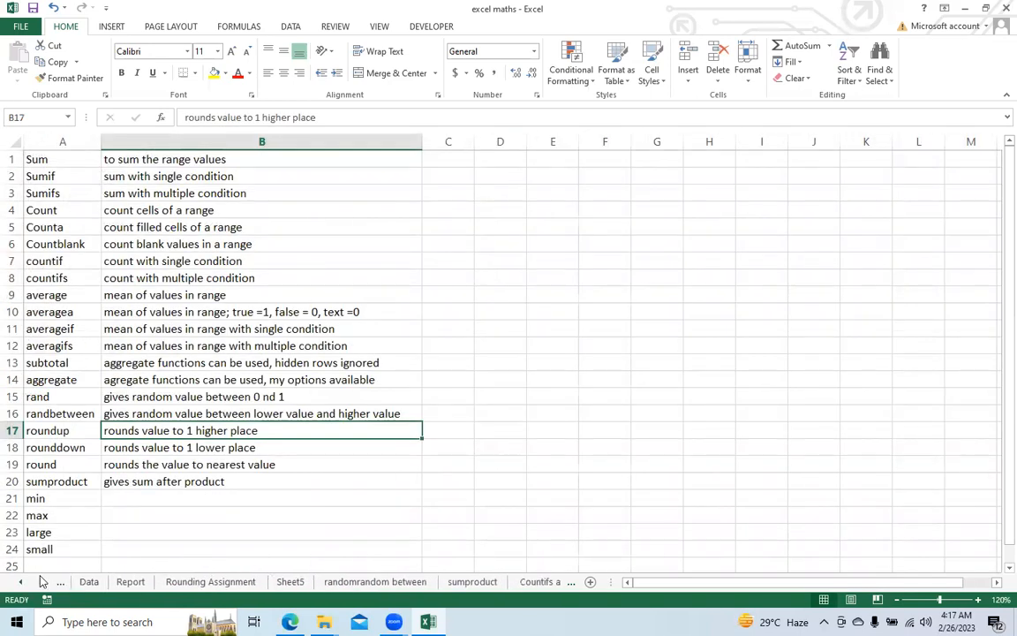
{"action": "left_click", "coordinate": [221, 583]}
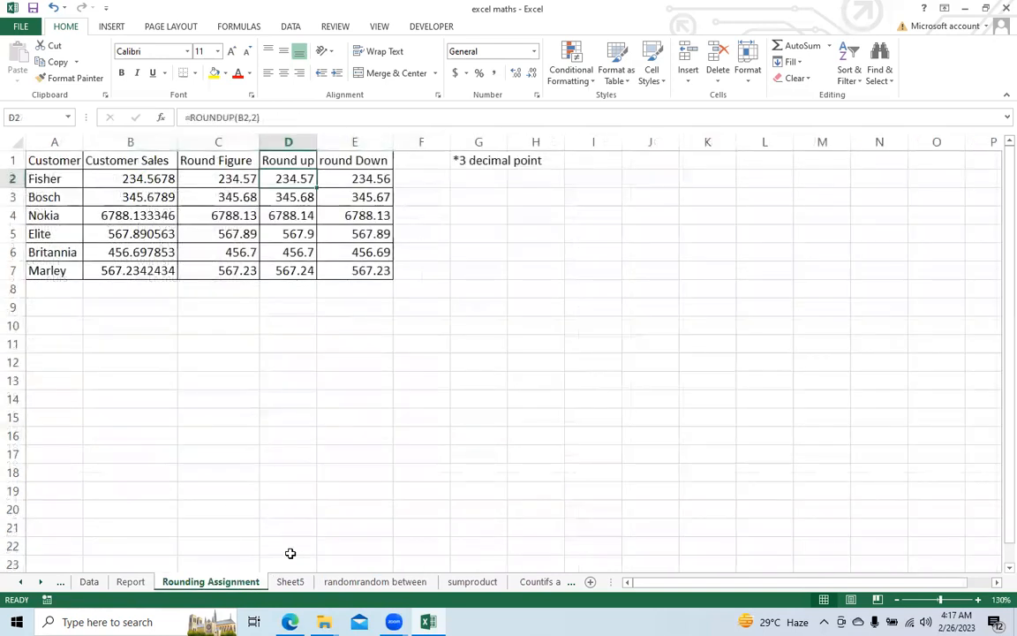
{"action": "left_click", "coordinate": [40, 582]}
{"action": "left_click", "coordinate": [40, 582]}
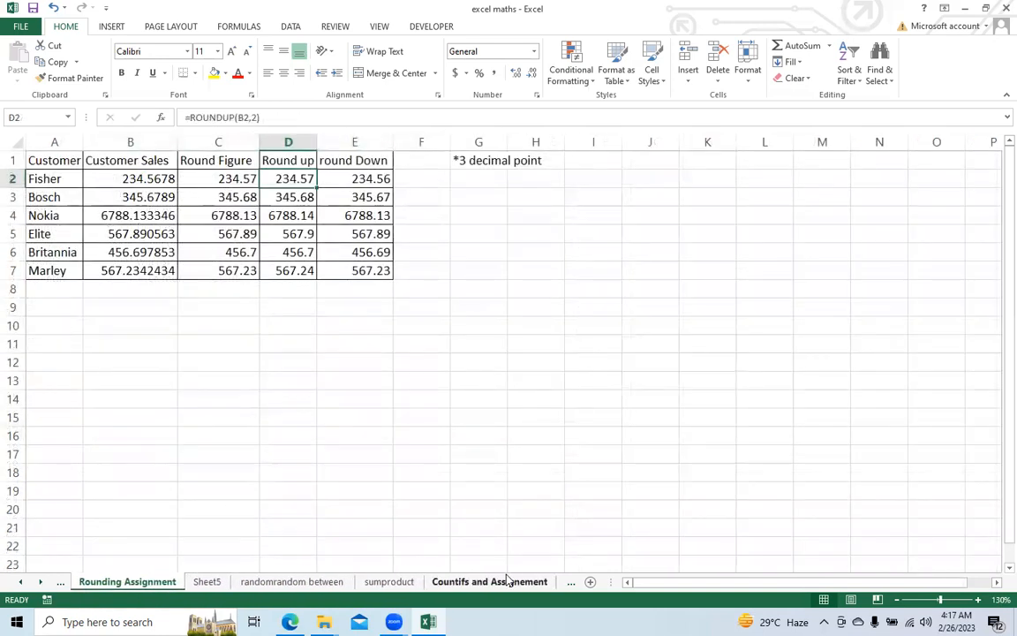
Step: Examine the item, date, cost and location table and the three counting questions on the Countifs and Assignement sheet
{"action": "left_click", "coordinate": [504, 583]}
{"action": "left_click", "coordinate": [509, 383]}
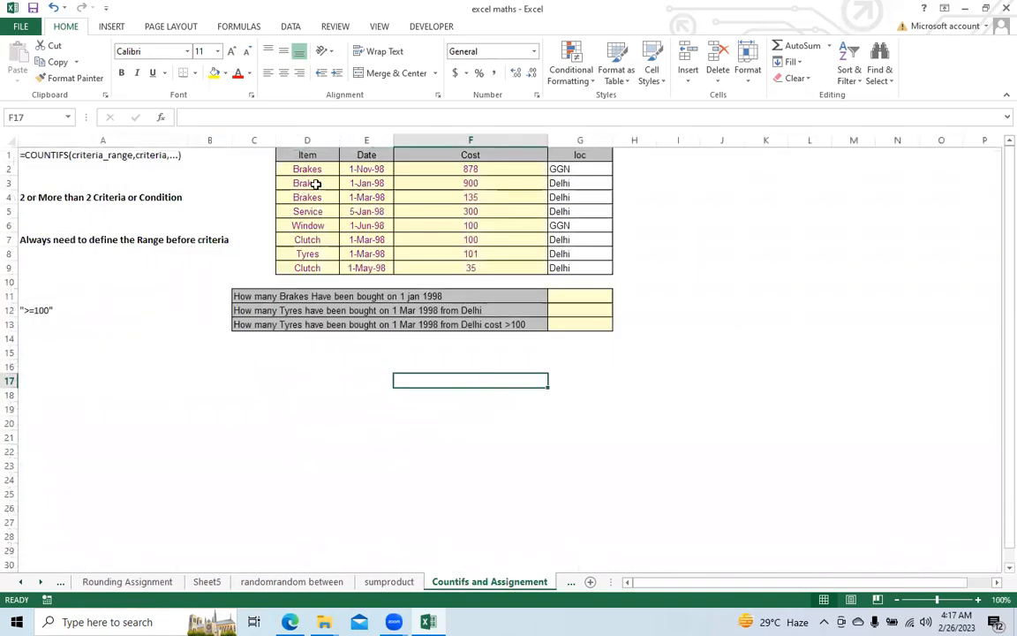
{"action": "left_click_drag", "start_coordinate": [477, 155], "coordinate": [585, 262]}
{"action": "left_click_drag", "start_coordinate": [309, 156], "coordinate": [565, 263]}
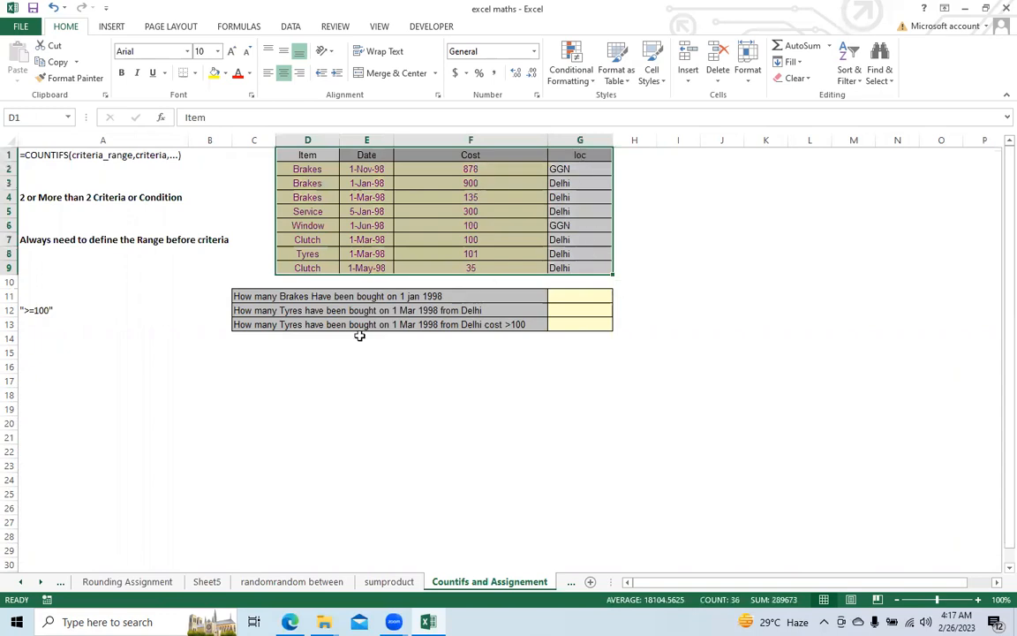
{"action": "left_click", "coordinate": [261, 295]}
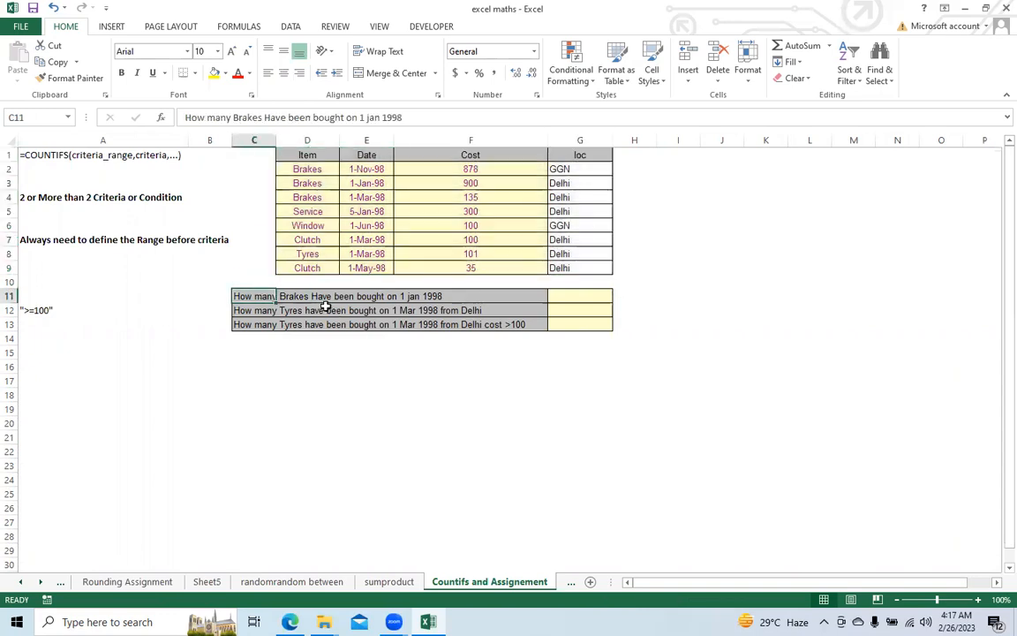
{"action": "left_click", "coordinate": [558, 296]}
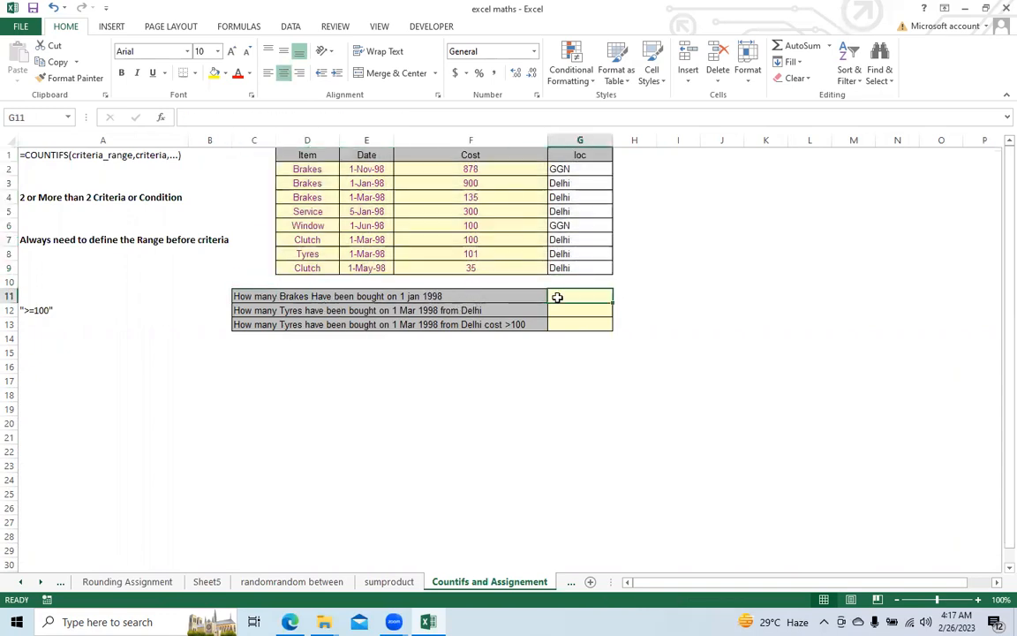
{"action": "left_click", "coordinate": [551, 337]}
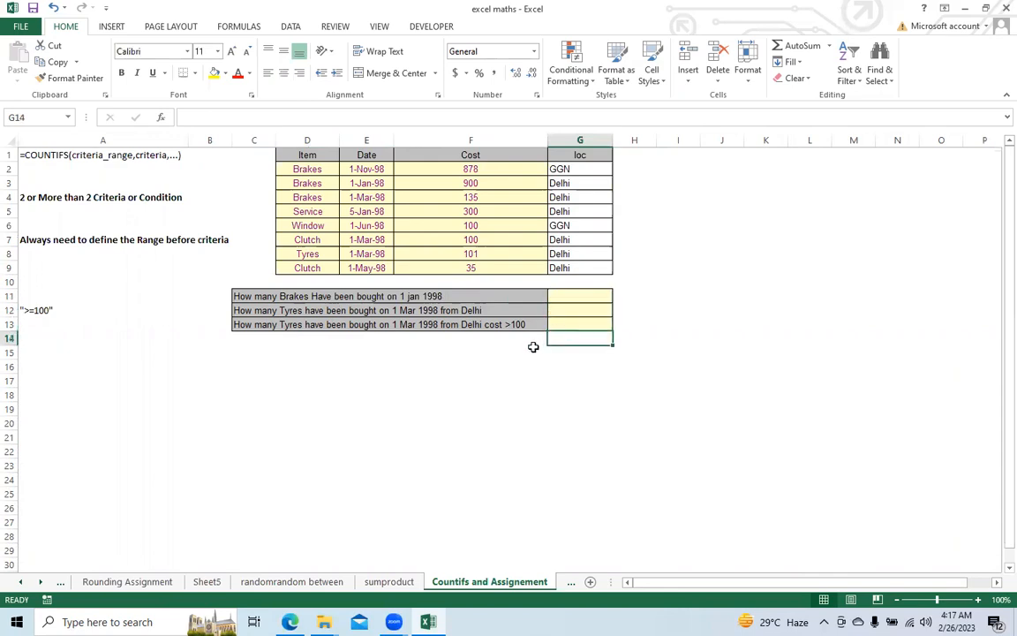
{"action": "left_click", "coordinate": [518, 310]}
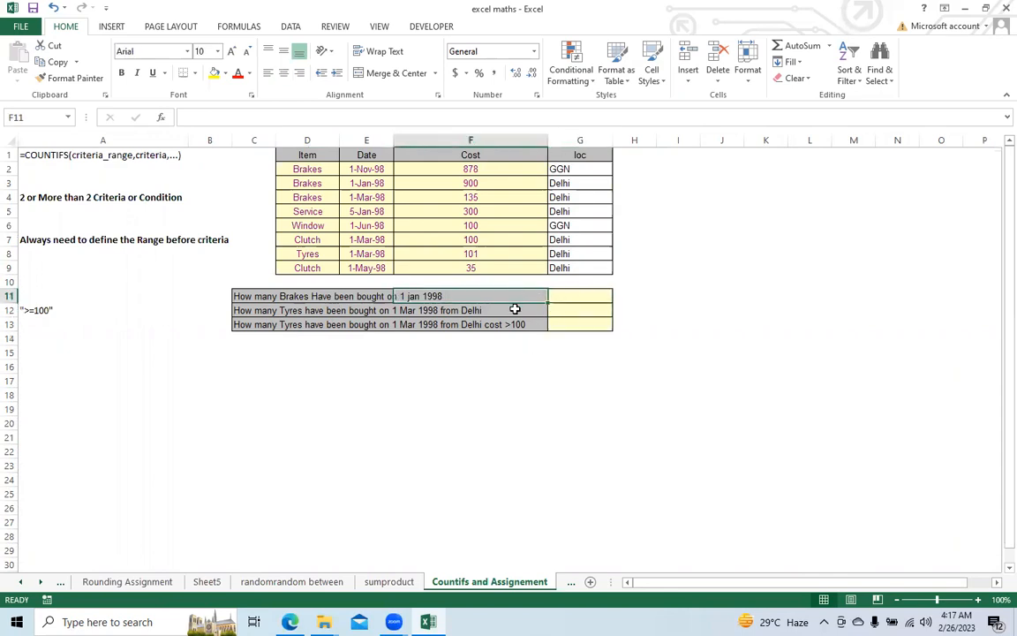
{"action": "left_click", "coordinate": [574, 324]}
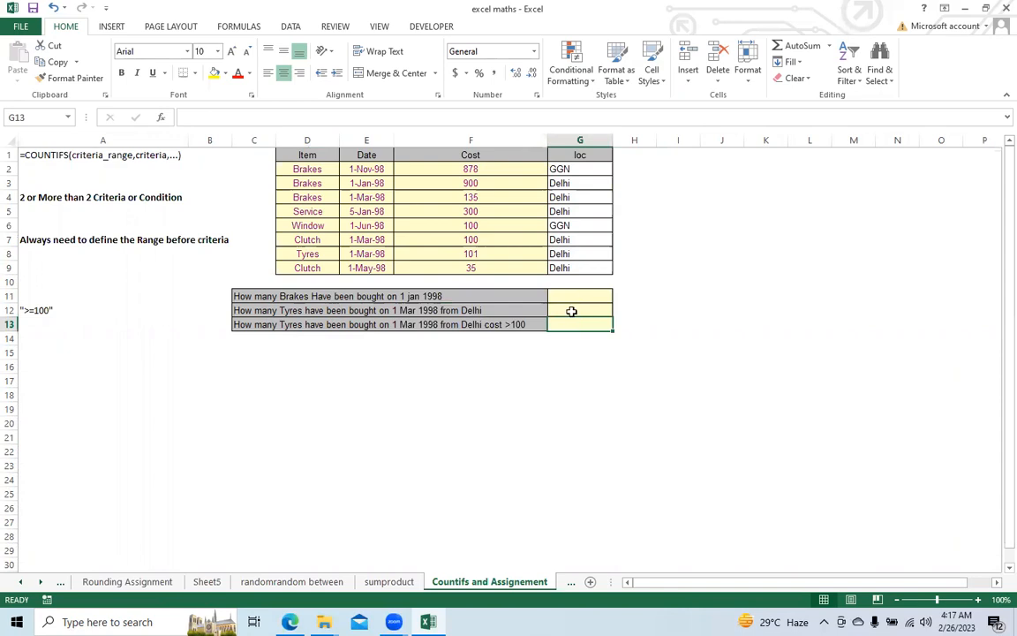
Step: Look through Sheet1, Sheet2, Sheet3 and Sheet4, and return to the function list on the Mathematical functions sheet
{"action": "left_click", "coordinate": [40, 581]}
{"action": "left_click", "coordinate": [39, 581]}
{"action": "left_click", "coordinate": [40, 581]}
{"action": "left_click", "coordinate": [42, 582]}
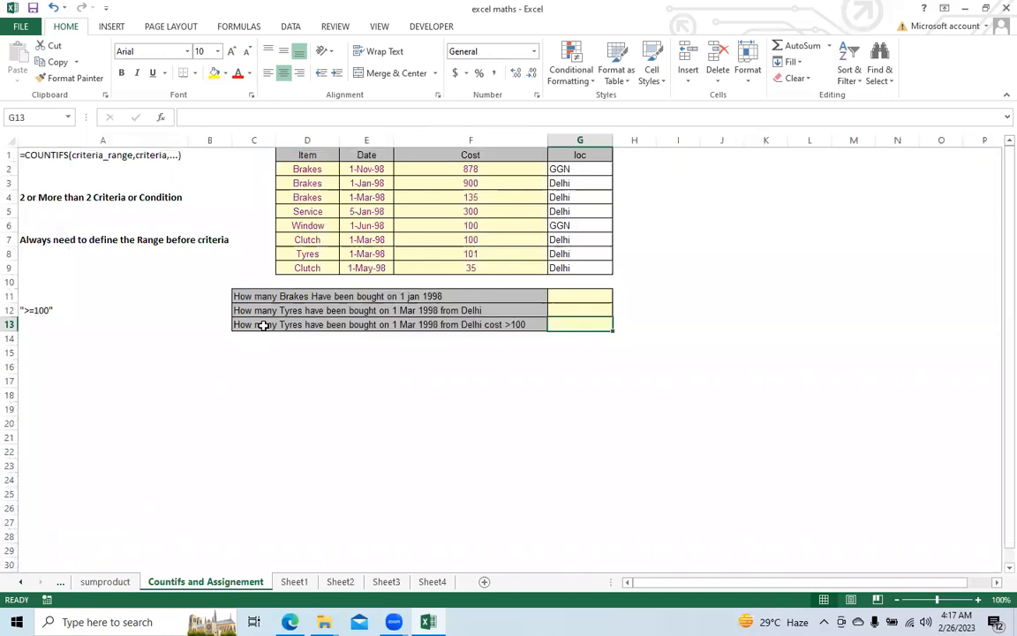
{"action": "left_click", "coordinate": [298, 581]}
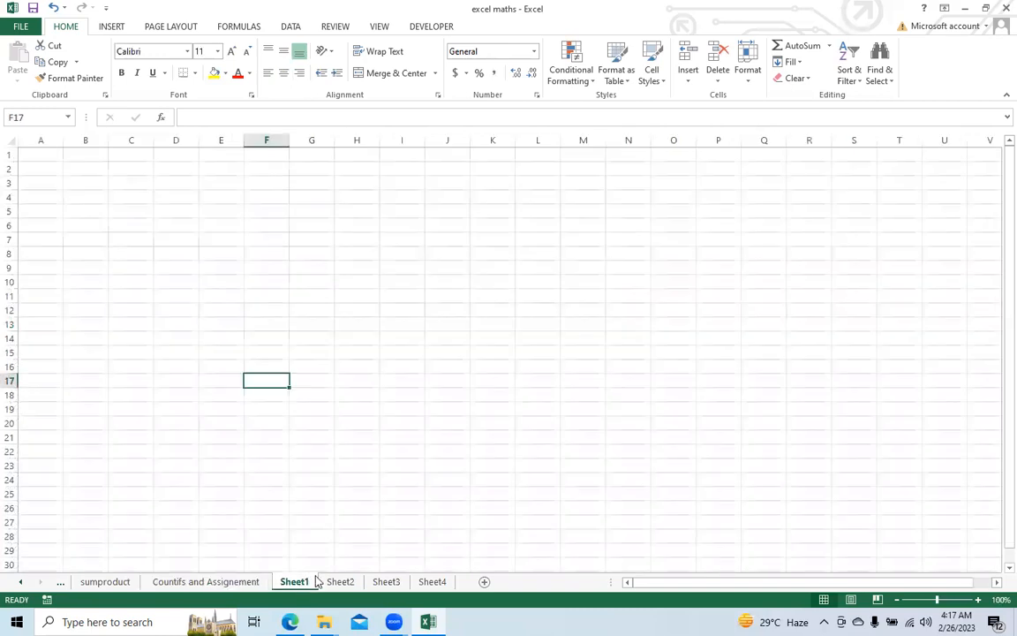
{"action": "left_click", "coordinate": [334, 581]}
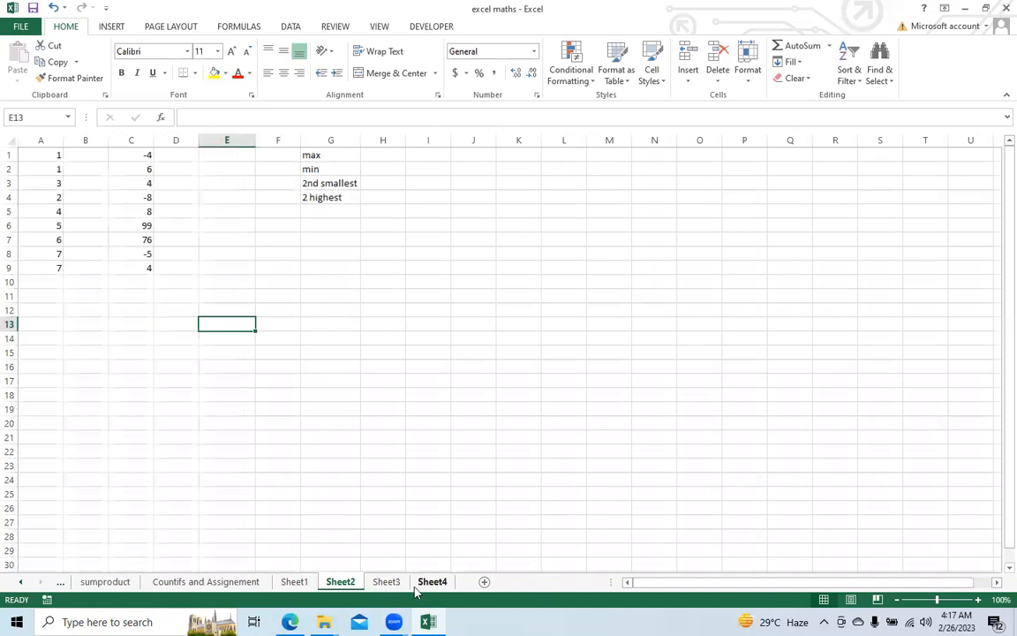
{"action": "left_click", "coordinate": [386, 581]}
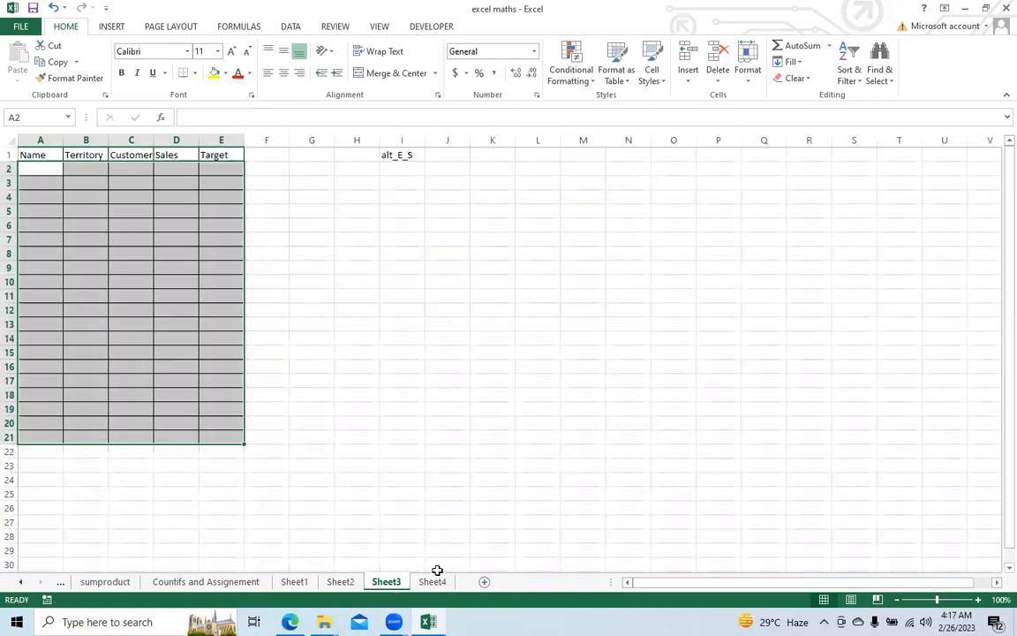
{"action": "left_click", "coordinate": [434, 581]}
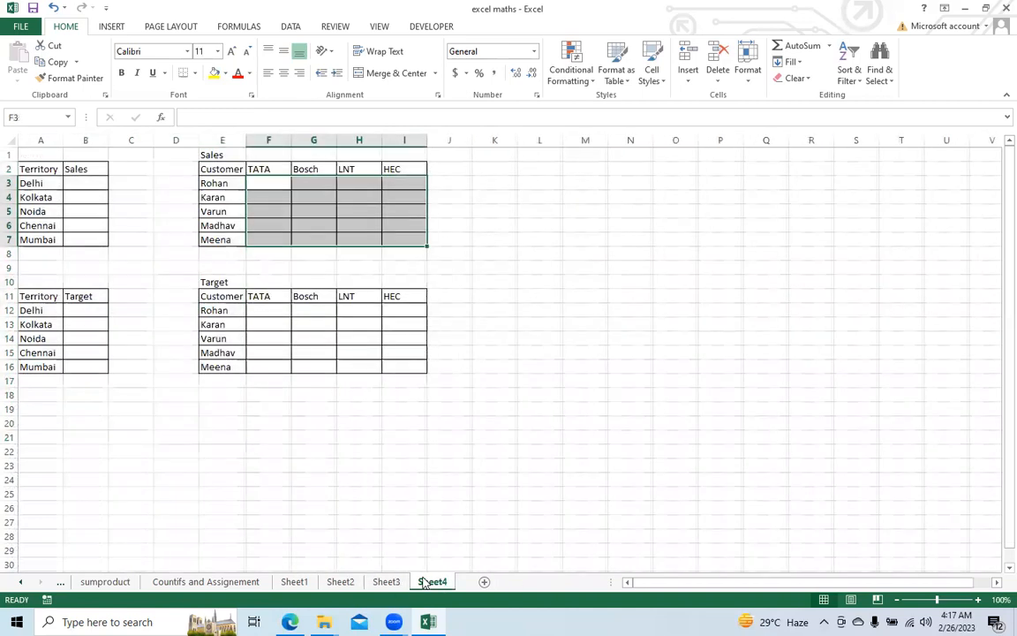
{"action": "left_click", "coordinate": [28, 583]}
{"action": "left_click", "coordinate": [27, 583]}
{"action": "left_click", "coordinate": [27, 583]}
{"action": "left_click", "coordinate": [104, 582]}
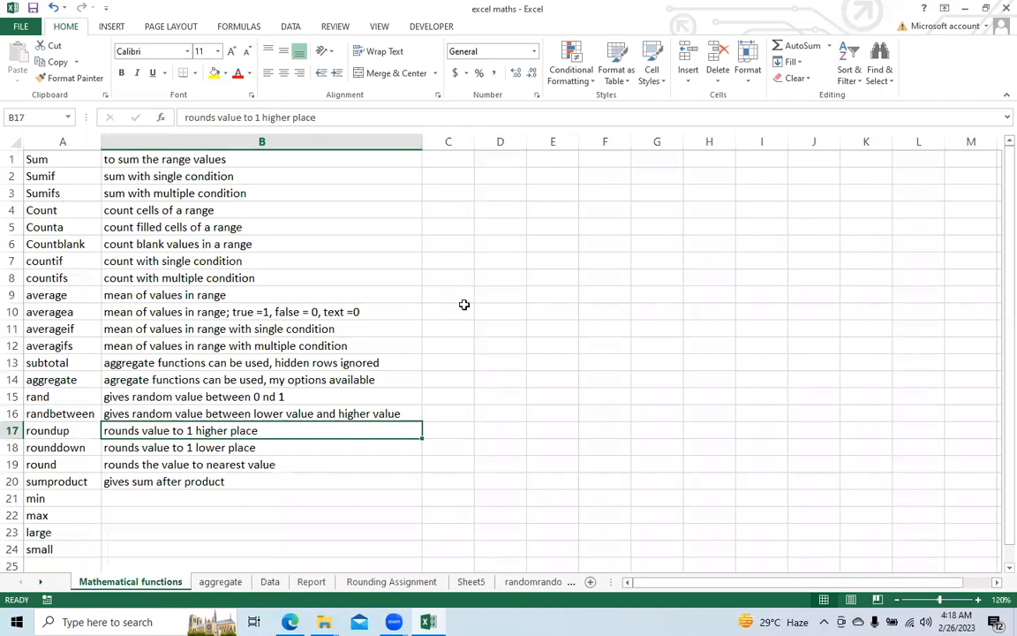